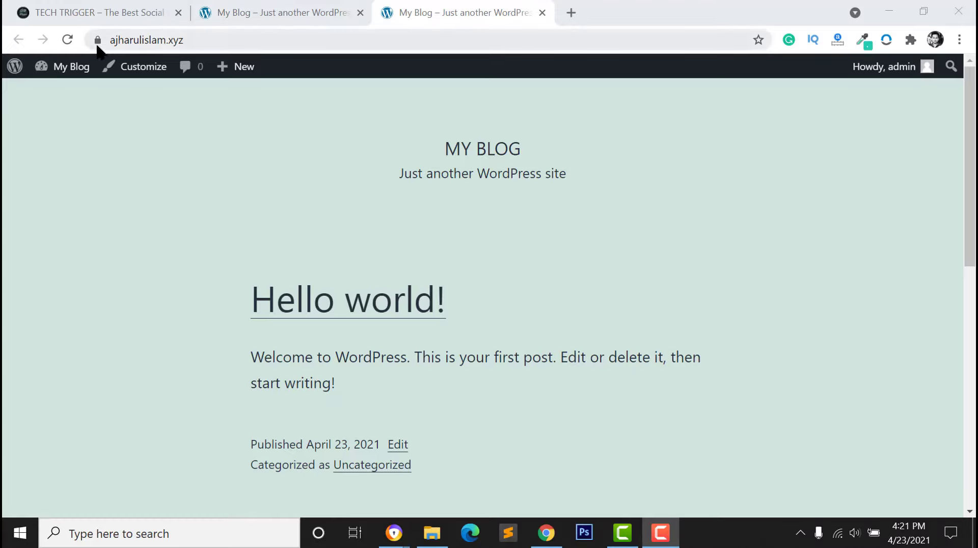
Check the site's connection details, then switch to the second My Blog tab
{"action": "left_click", "coordinate": [98, 40]}
{"action": "left_click", "coordinate": [361, 215]}
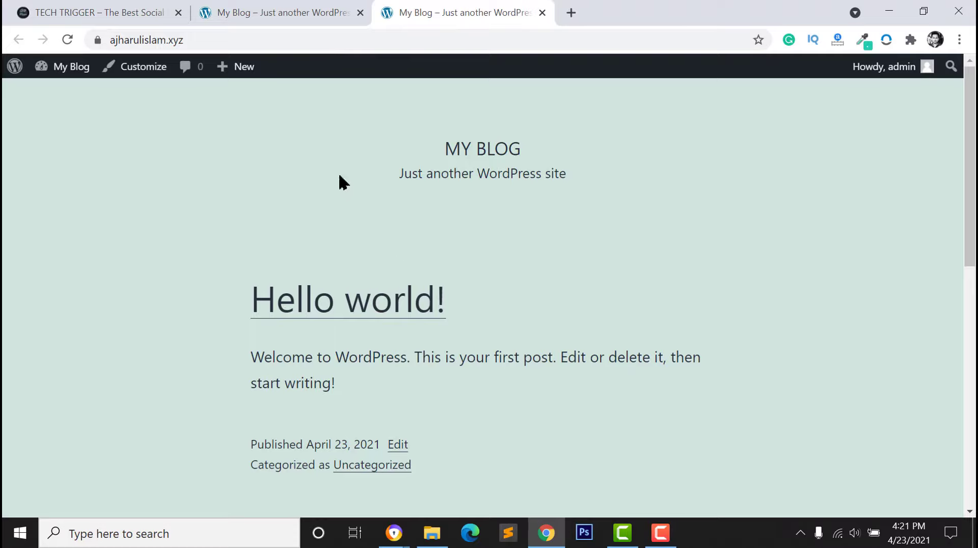
{"action": "scroll", "coordinate": [286, 389], "scroll_direction": "down", "scroll_amount": 3}
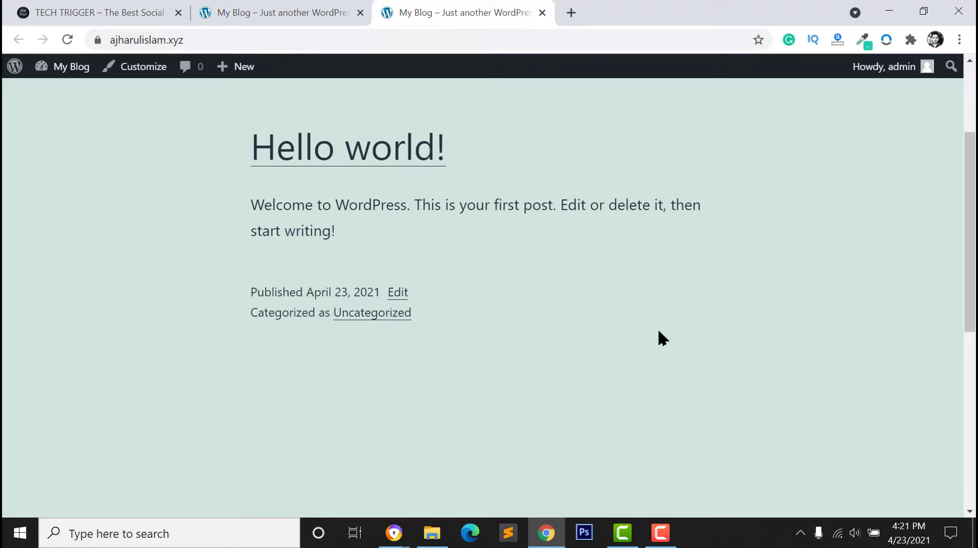
{"action": "scroll", "coordinate": [659, 338], "scroll_direction": "up", "scroll_amount": 3}
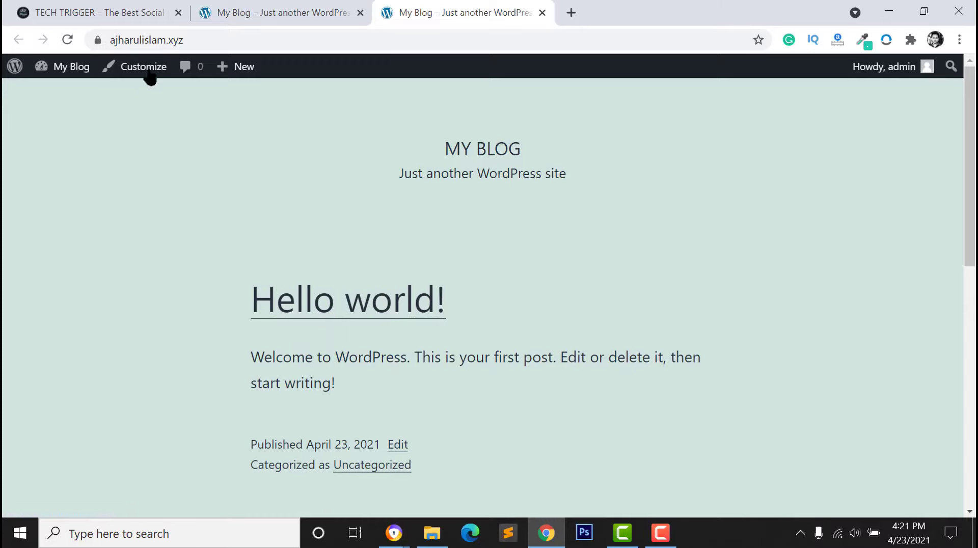
{"action": "left_click", "coordinate": [98, 40]}
{"action": "left_click", "coordinate": [68, 234]}
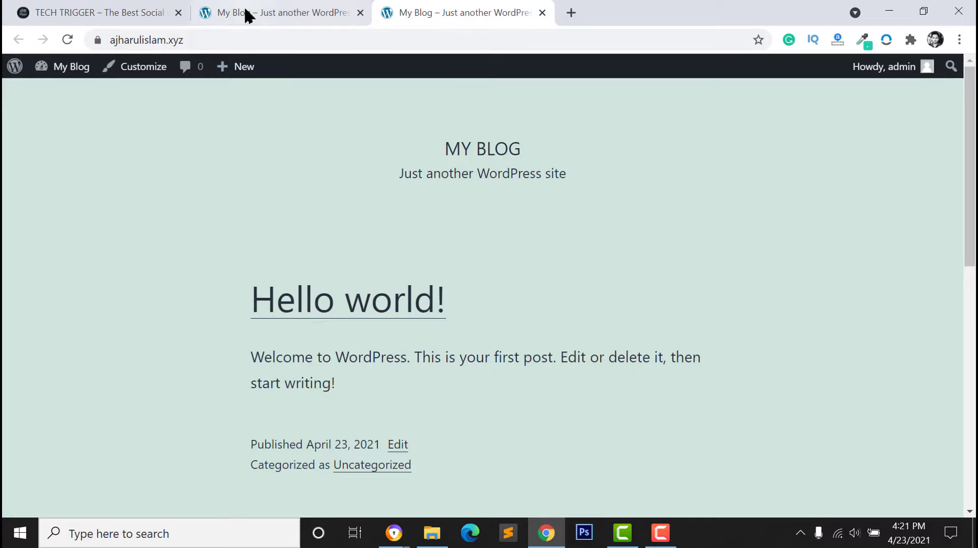
{"action": "left_click", "coordinate": [298, 20]}
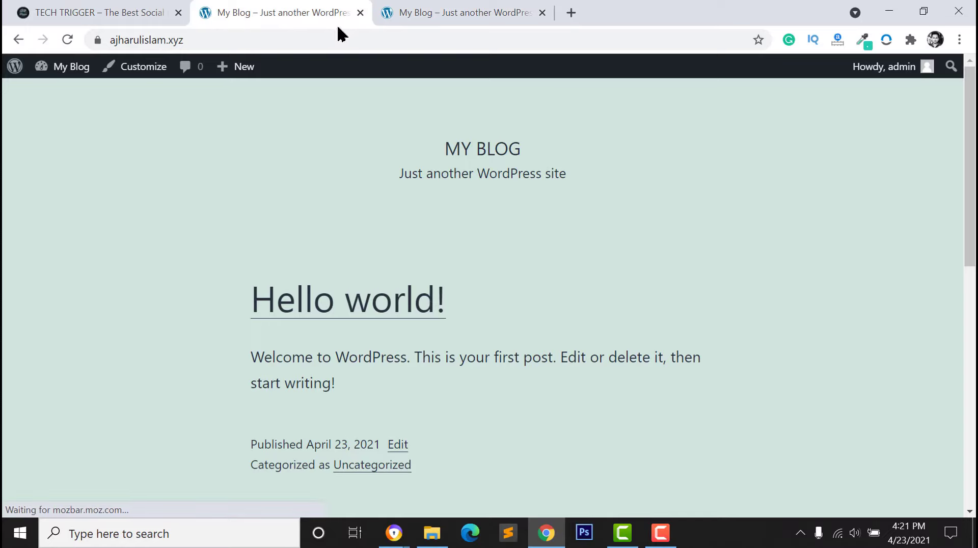
In General Settings, change the site title to 'Tech Trigger'
{"action": "mouse_move", "coordinate": [28, 61]}
{"action": "left_click", "coordinate": [17, 91]}
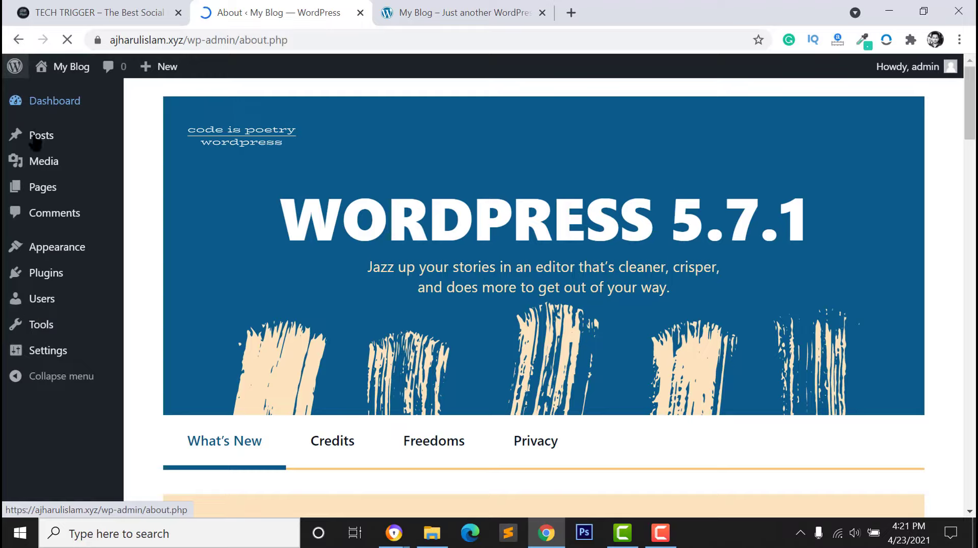
{"action": "left_click", "coordinate": [46, 357]}
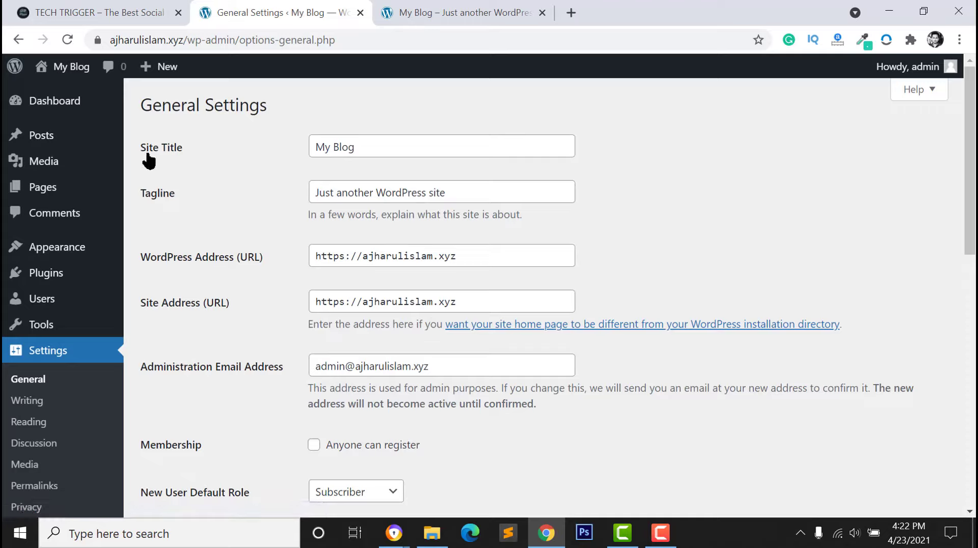
{"action": "double_click", "coordinate": [342, 146]}
{"action": "key", "text": "ctrl+a"}
{"action": "type", "text": "T"}
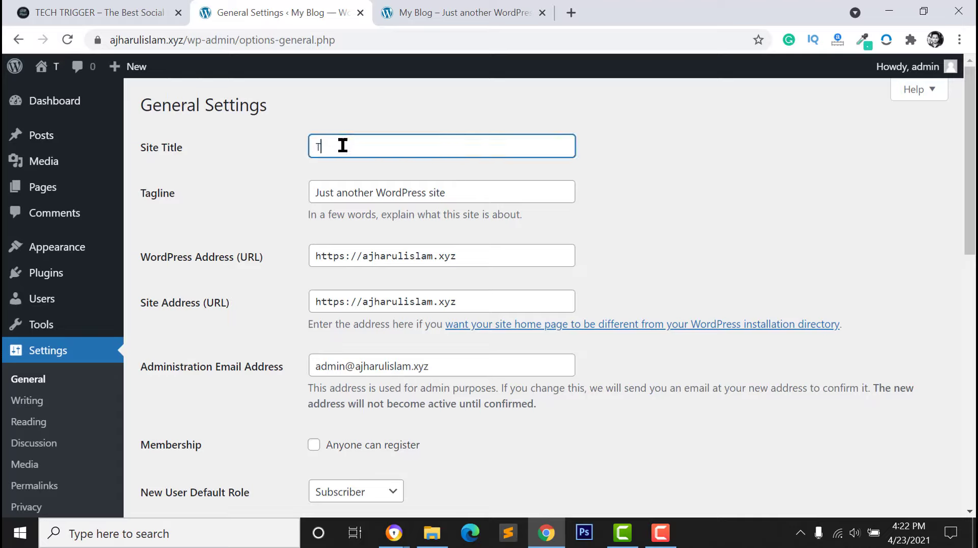
{"action": "type", "text": "ech Trigger"}
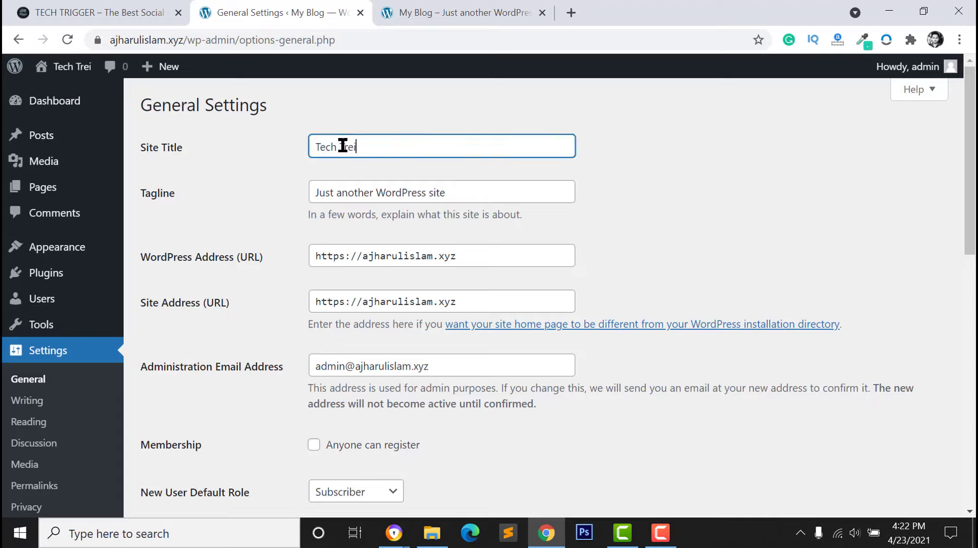
Set the tagline to 'The best social media website in bd' and save the settings
{"action": "left_click", "coordinate": [385, 193]}
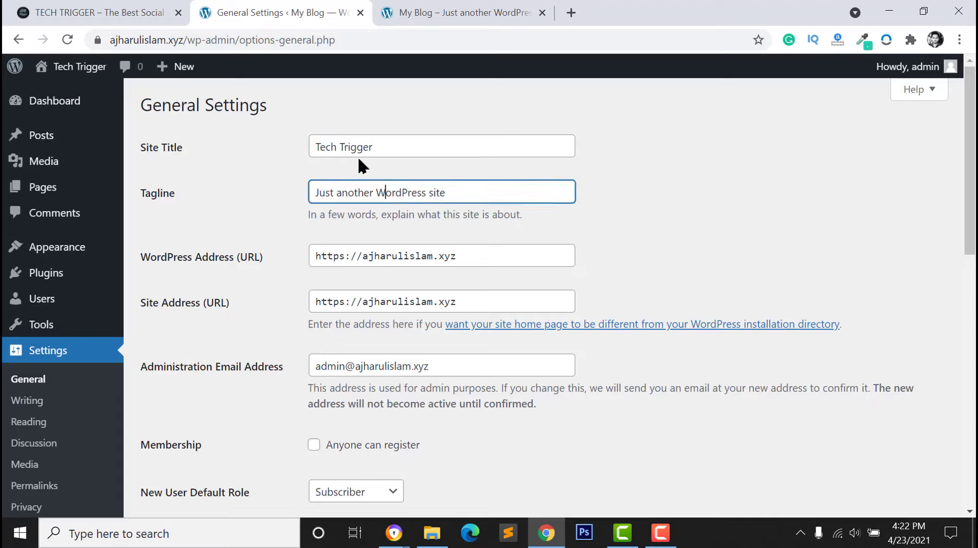
{"action": "double_click", "coordinate": [360, 189]}
{"action": "key", "text": "ctrl+a"}
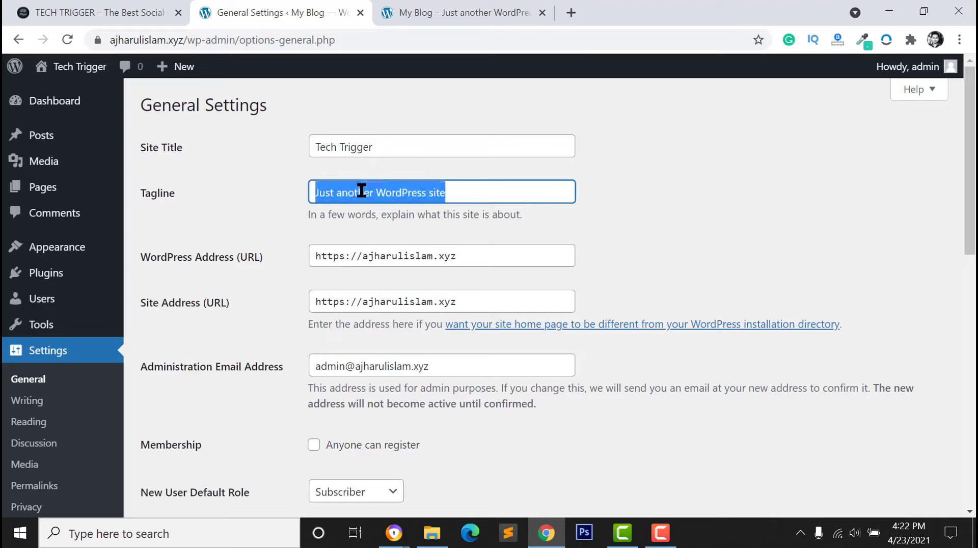
{"action": "type", "text": "The best social media website in bd"}
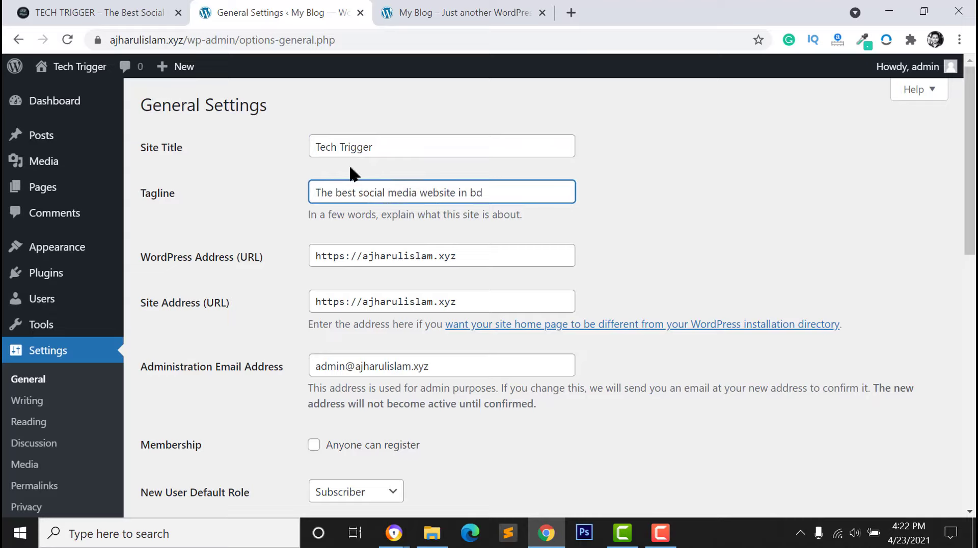
{"action": "scroll", "coordinate": [363, 199], "scroll_direction": "down", "scroll_amount": 8}
{"action": "scroll", "coordinate": [360, 210], "scroll_direction": "up", "scroll_amount": 5}
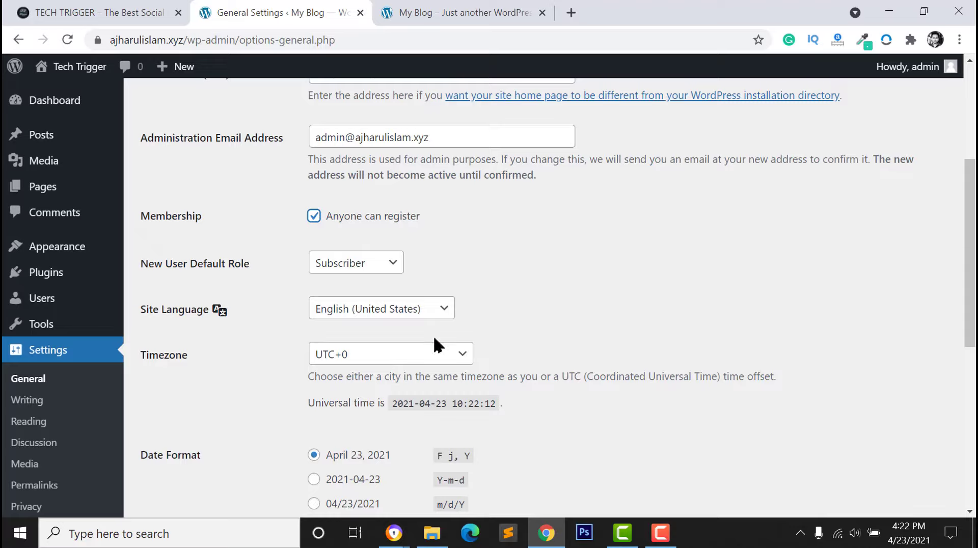
{"action": "scroll", "coordinate": [437, 342], "scroll_direction": "down", "scroll_amount": 1}
{"action": "scroll", "coordinate": [321, 227], "scroll_direction": "down", "scroll_amount": 7}
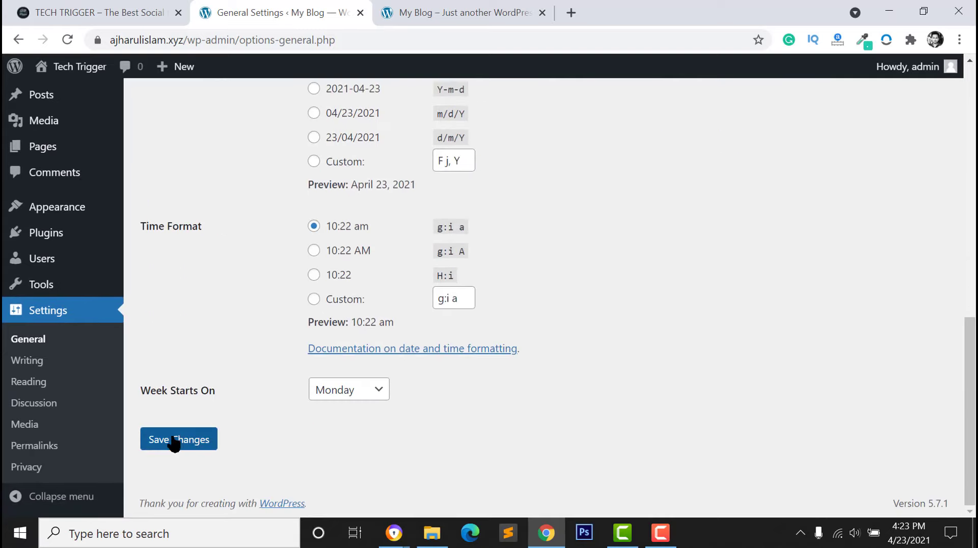
{"action": "left_click", "coordinate": [175, 441]}
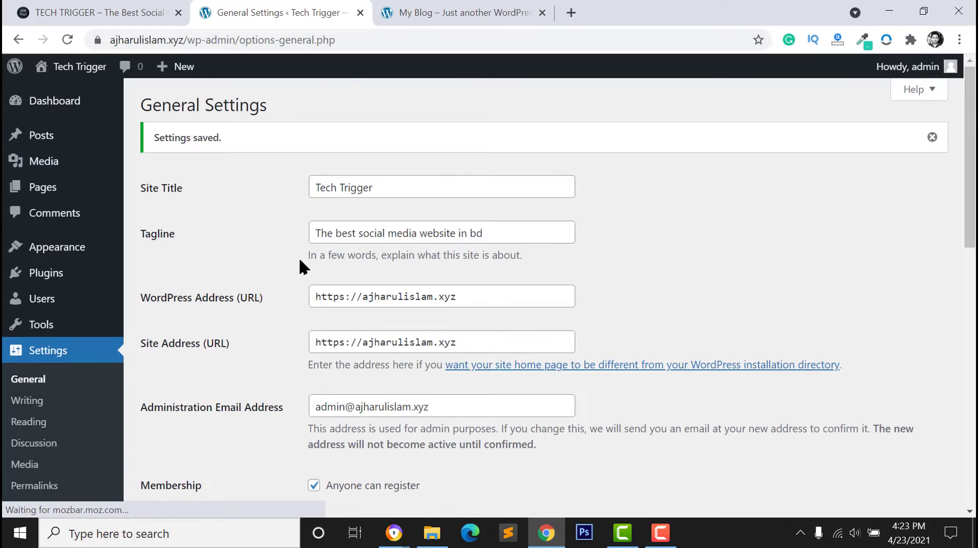
{"action": "scroll", "coordinate": [14, 448], "scroll_direction": "down", "scroll_amount": 1}
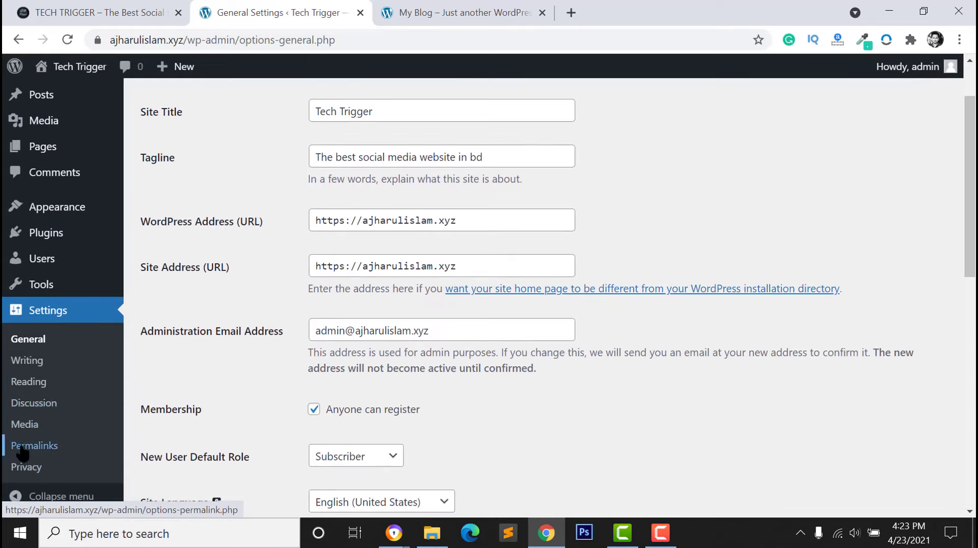
Switch the permalink structure to Post name (/%postname%/) and save it
{"action": "left_click", "coordinate": [22, 449]}
{"action": "scroll", "coordinate": [178, 382], "scroll_direction": "down", "scroll_amount": 1}
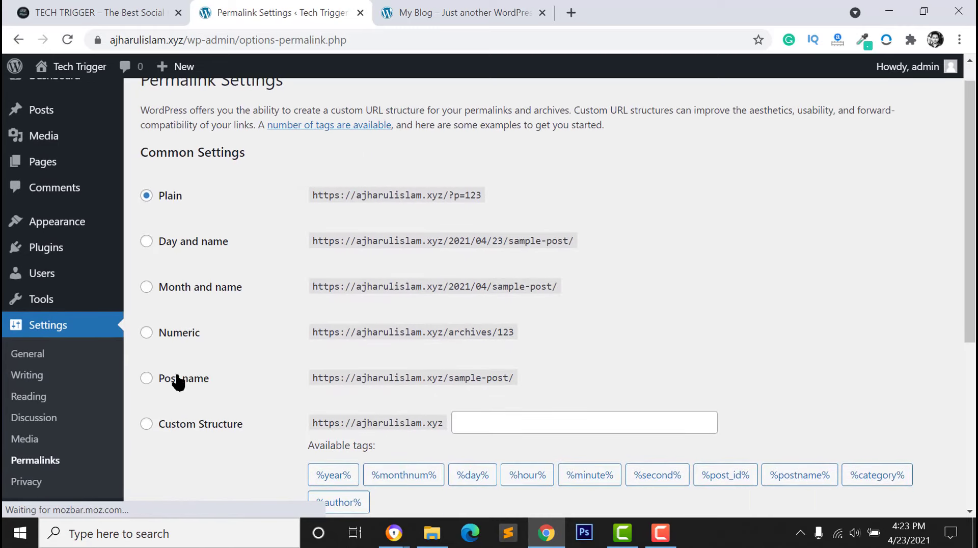
{"action": "left_click", "coordinate": [154, 380]}
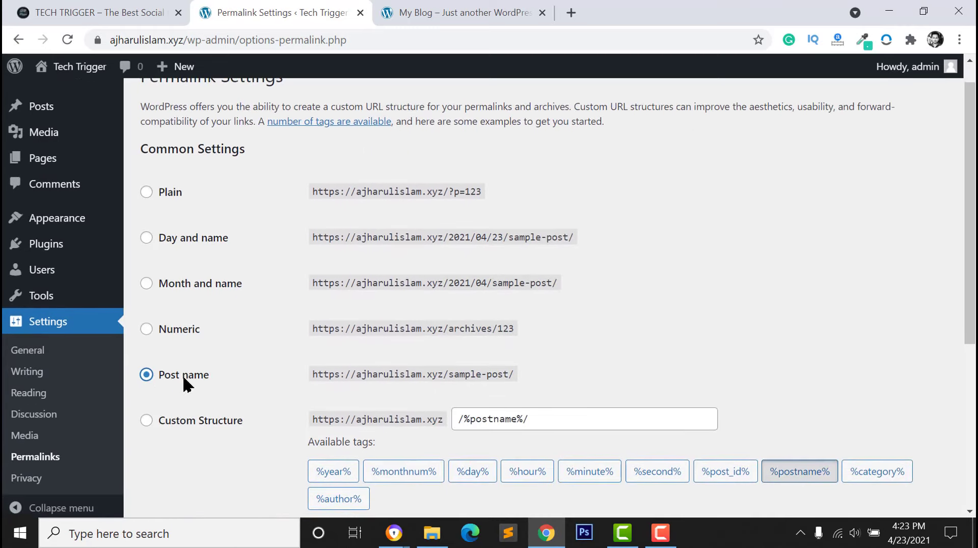
{"action": "scroll", "coordinate": [186, 387], "scroll_direction": "down", "scroll_amount": 4}
{"action": "left_click", "coordinate": [206, 437]}
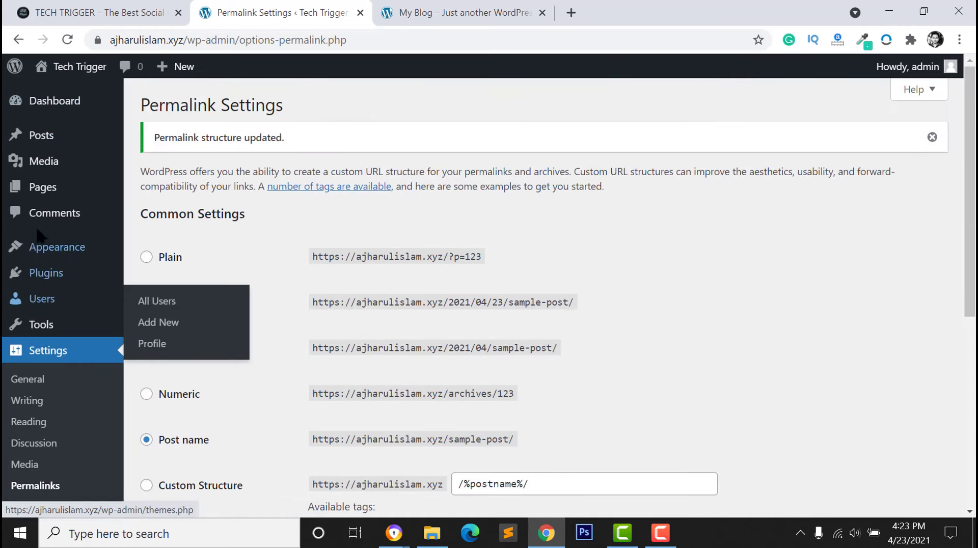
{"action": "mouse_move", "coordinate": [41, 246]}
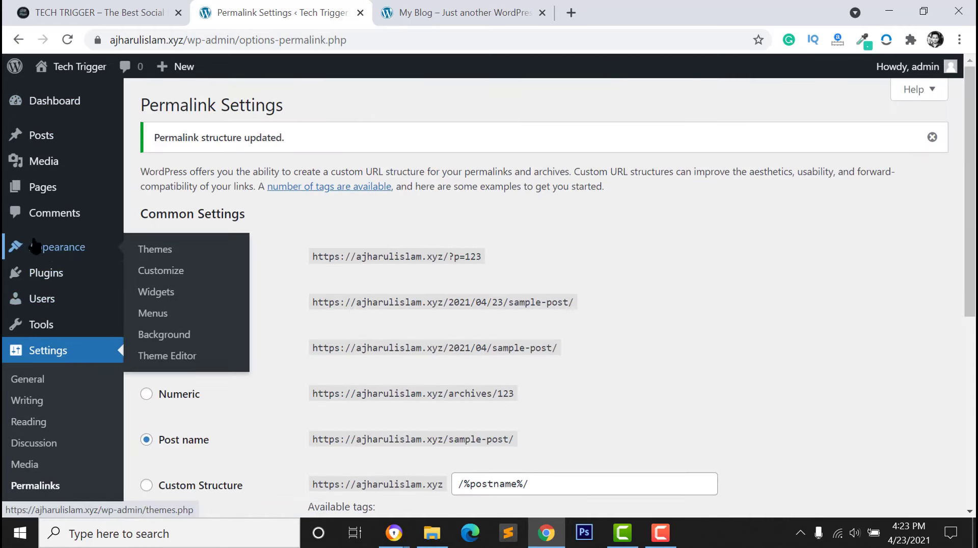
Search the theme directory for BuddyX, install it and activate it
{"action": "left_click", "coordinate": [161, 251]}
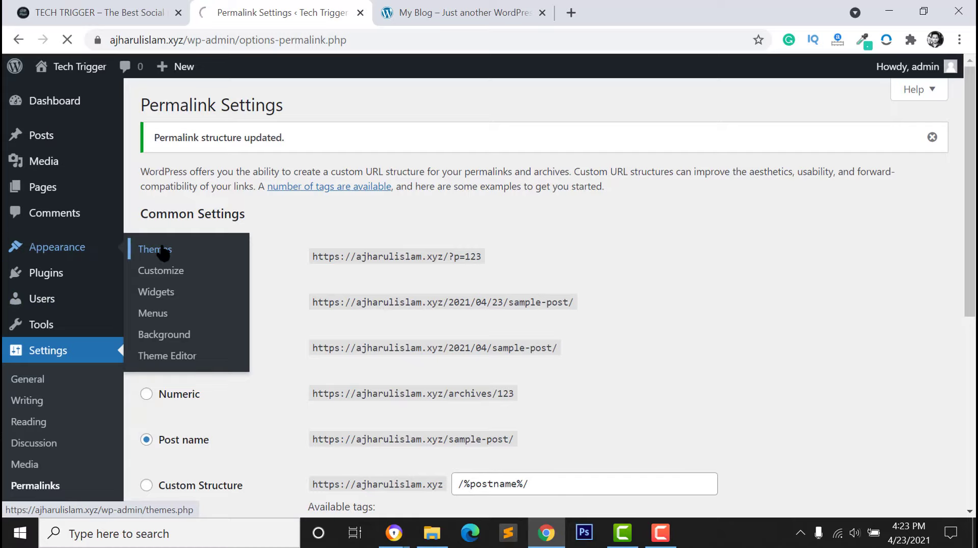
{"action": "left_click", "coordinate": [279, 107]}
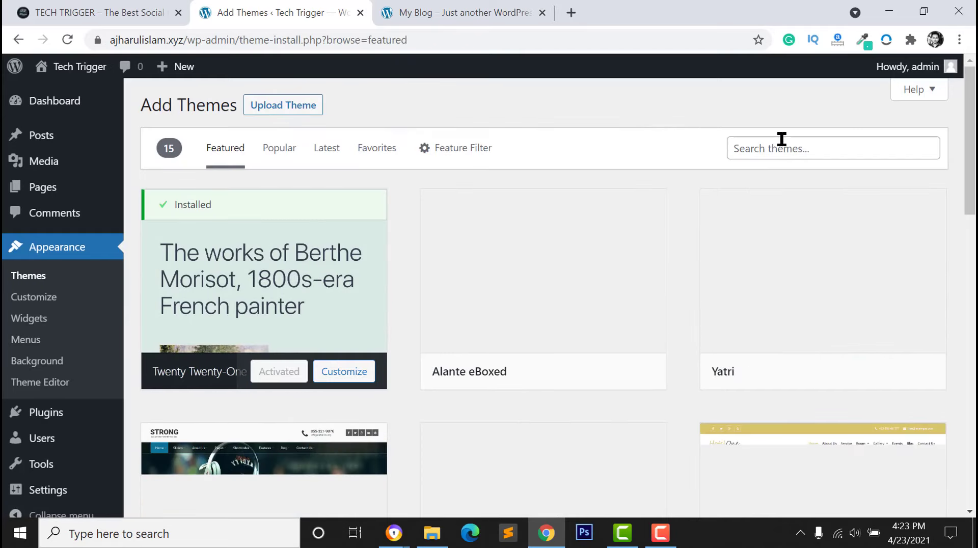
{"action": "left_click", "coordinate": [770, 148]}
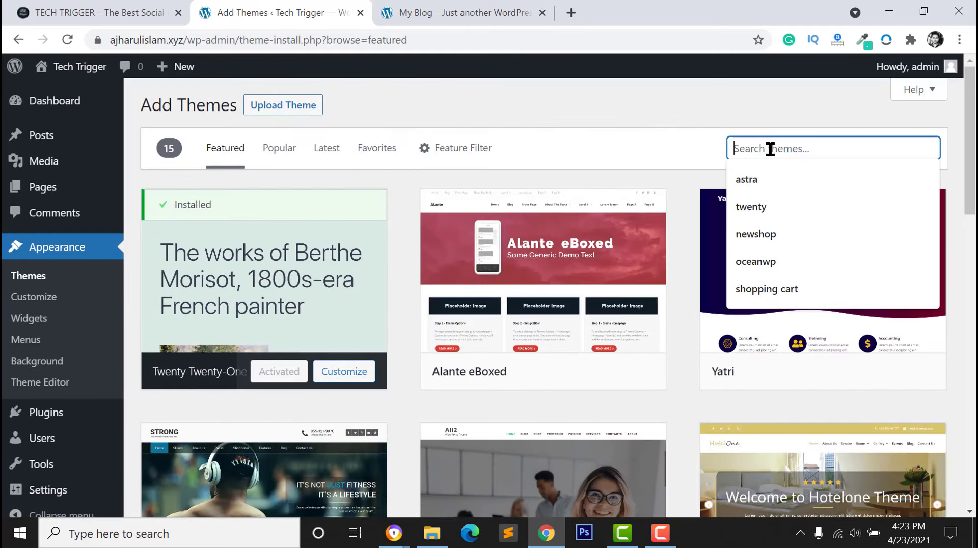
{"action": "type", "text": "buddyx"}
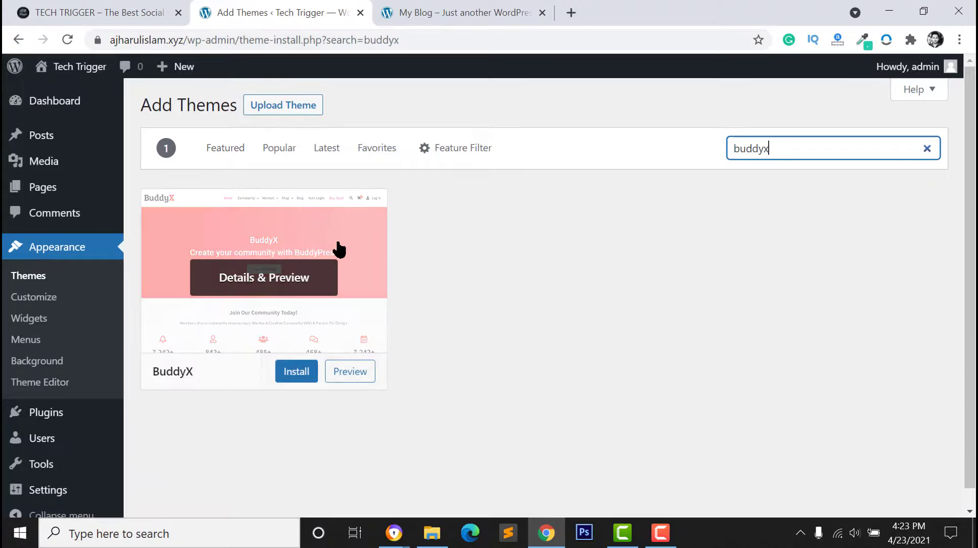
{"action": "left_click", "coordinate": [296, 371]}
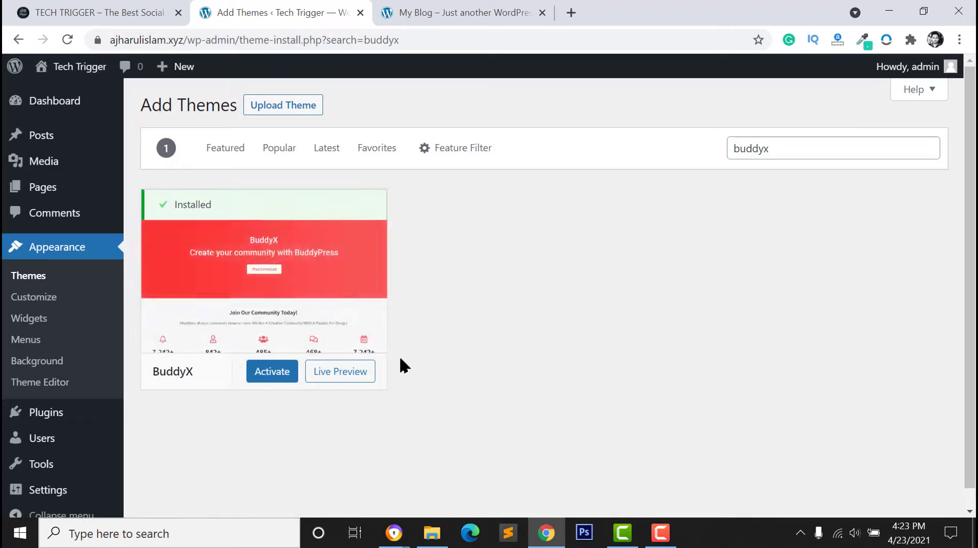
{"action": "left_click", "coordinate": [262, 376]}
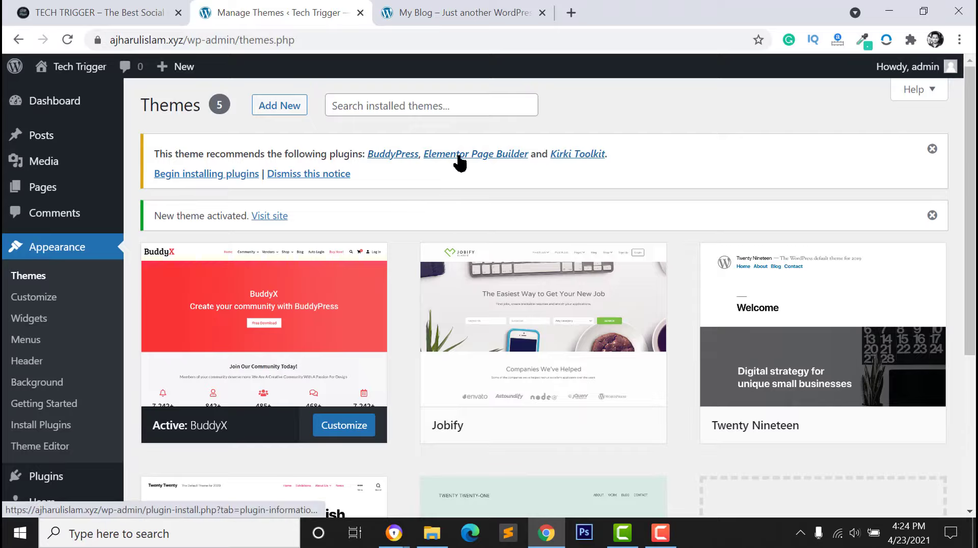
Start installing the recommended plugins, preview the reloaded front page, then return to the plugin installer
{"action": "left_click", "coordinate": [199, 178]}
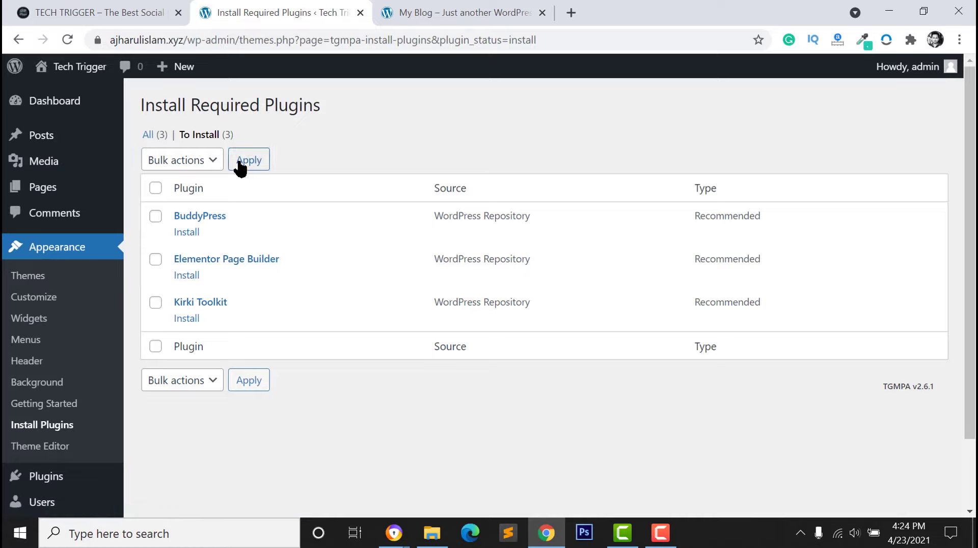
{"action": "left_click", "coordinate": [430, 13]}
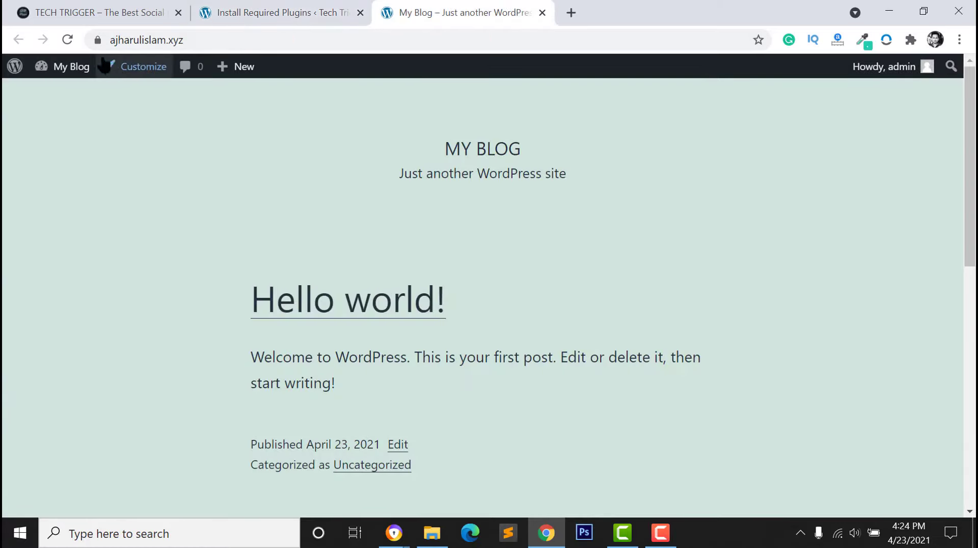
{"action": "left_click", "coordinate": [67, 40]}
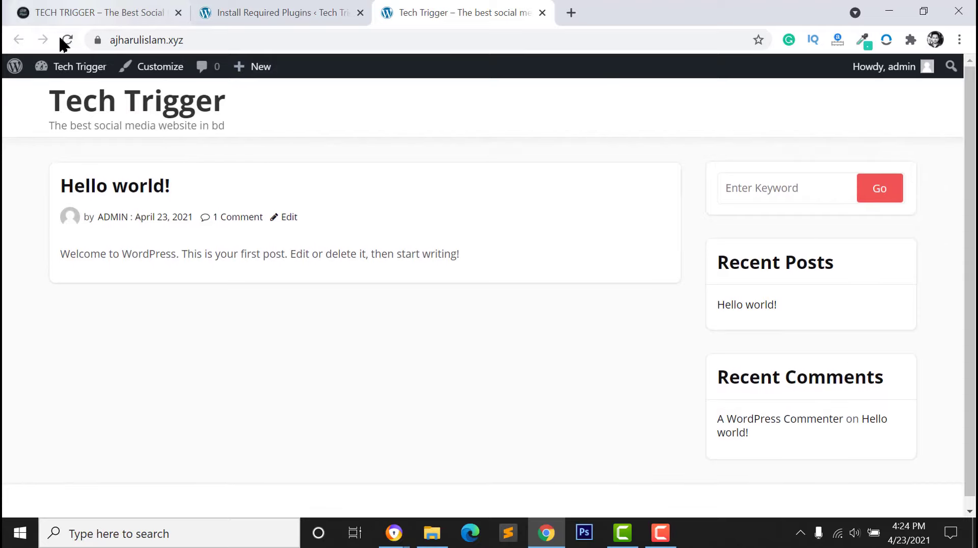
{"action": "left_click", "coordinate": [80, 13]}
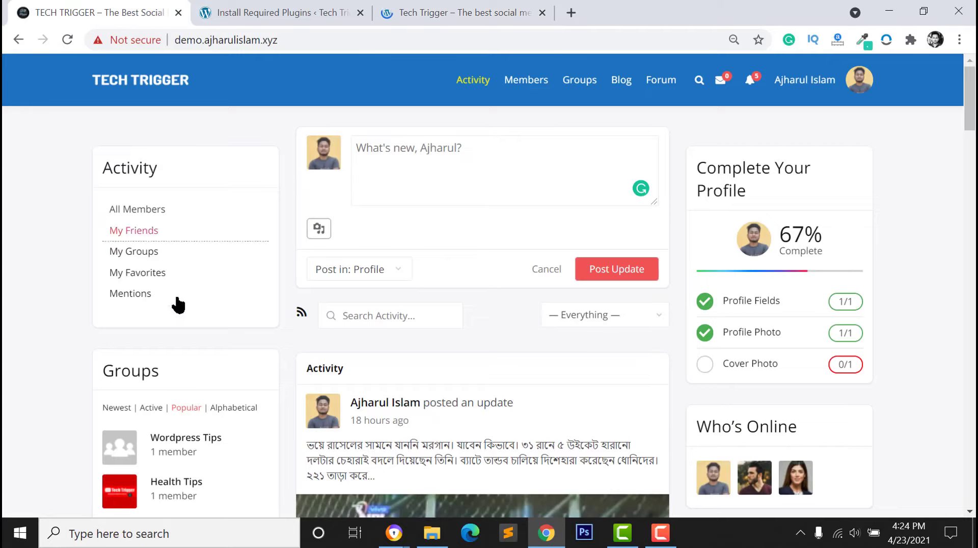
{"action": "scroll", "coordinate": [204, 369], "scroll_direction": "down", "scroll_amount": 6}
{"action": "scroll", "coordinate": [313, 400], "scroll_direction": "up", "scroll_amount": 6}
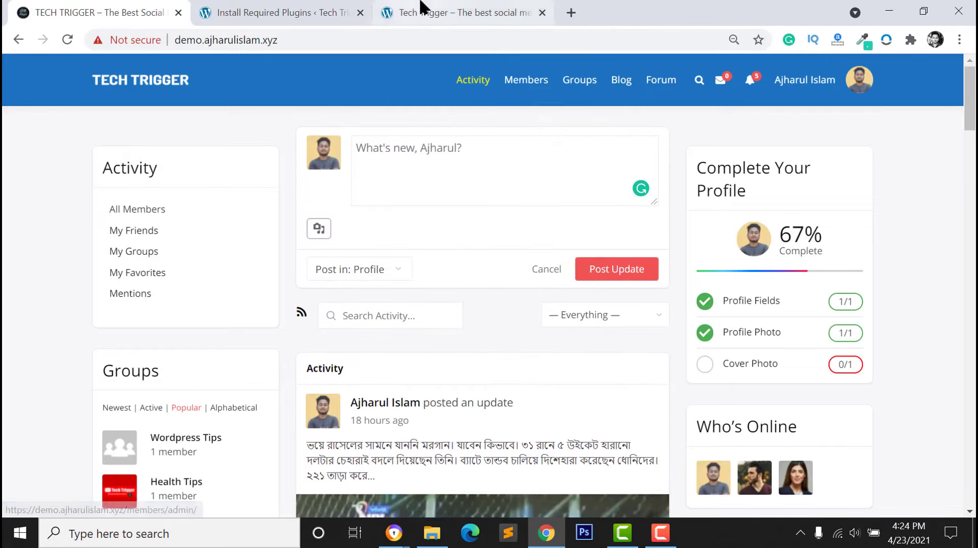
{"action": "left_click", "coordinate": [423, 8]}
{"action": "left_click", "coordinate": [280, 14]}
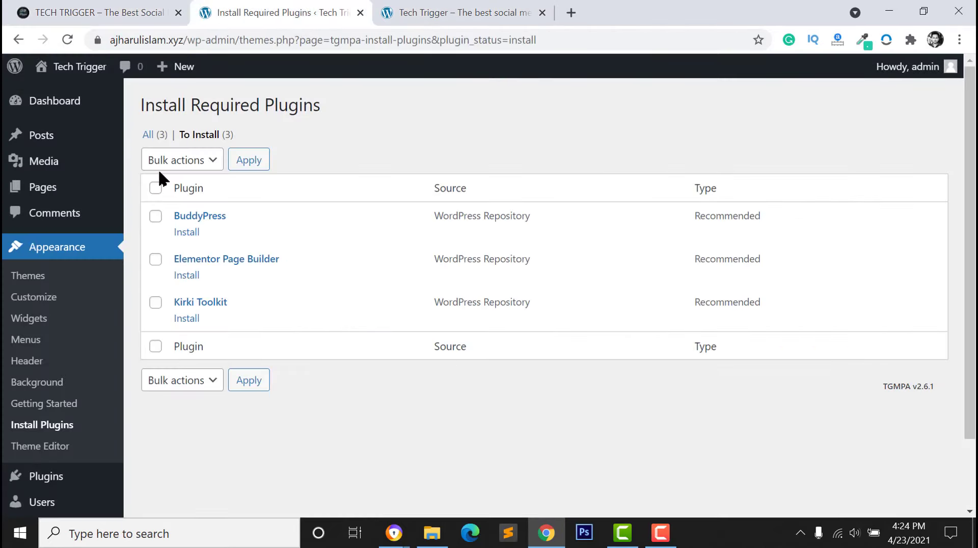
Bulk-install BuddyPress, Elementor Page Builder and Kirki Toolkit
{"action": "left_click", "coordinate": [156, 188]}
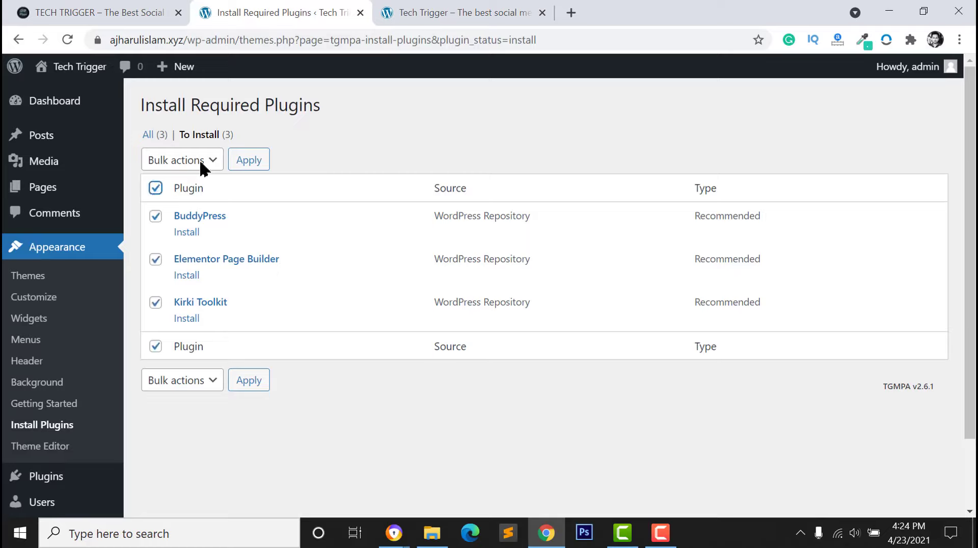
{"action": "left_click", "coordinate": [181, 159]}
{"action": "left_click", "coordinate": [174, 194]}
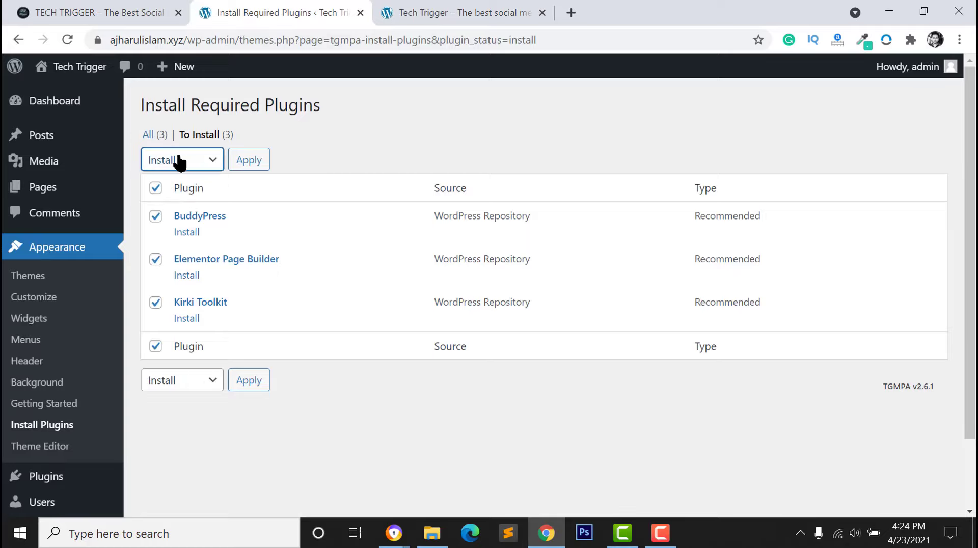
{"action": "left_click", "coordinate": [179, 162]}
{"action": "left_click", "coordinate": [173, 193]}
{"action": "left_click", "coordinate": [248, 163]}
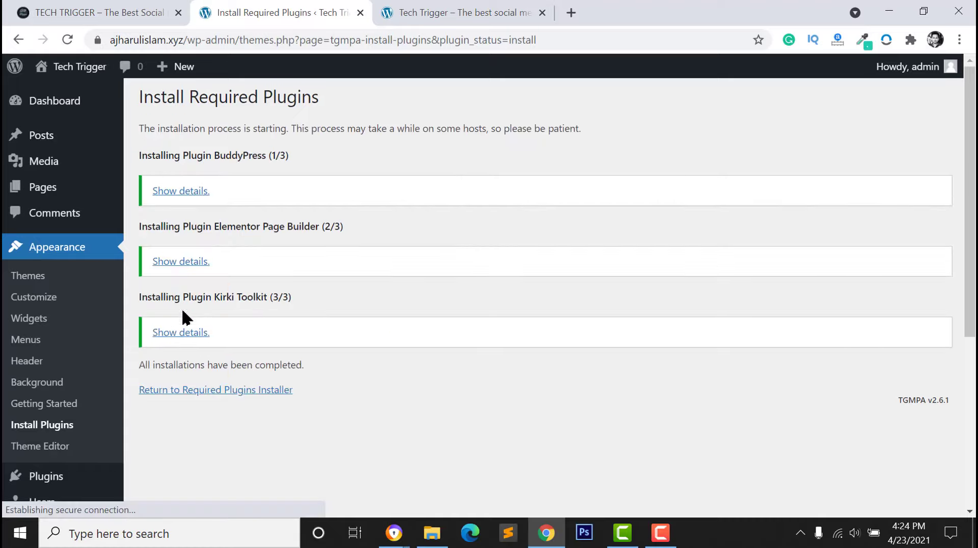
Select the three installed plugins and choose the Activate bulk action
{"action": "left_click", "coordinate": [204, 390]}
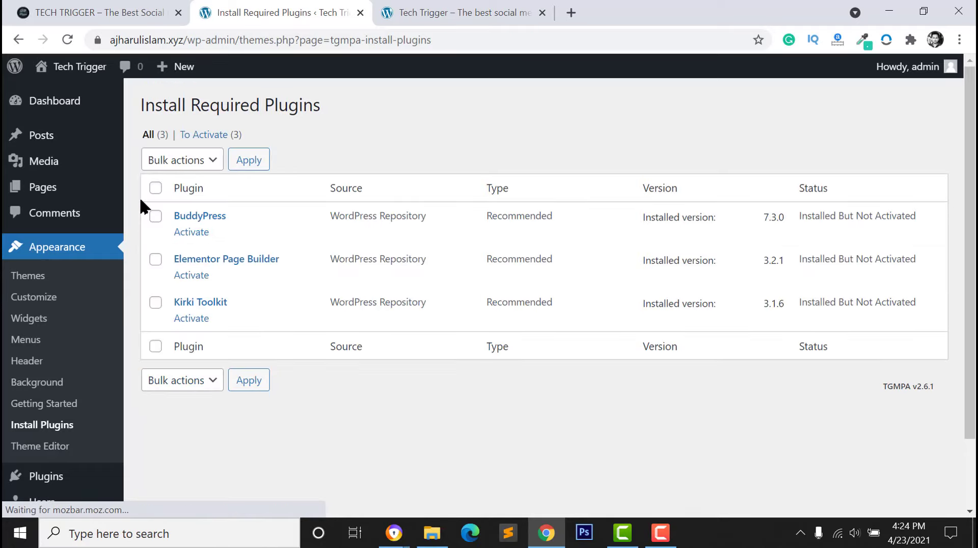
{"action": "left_click", "coordinate": [156, 189]}
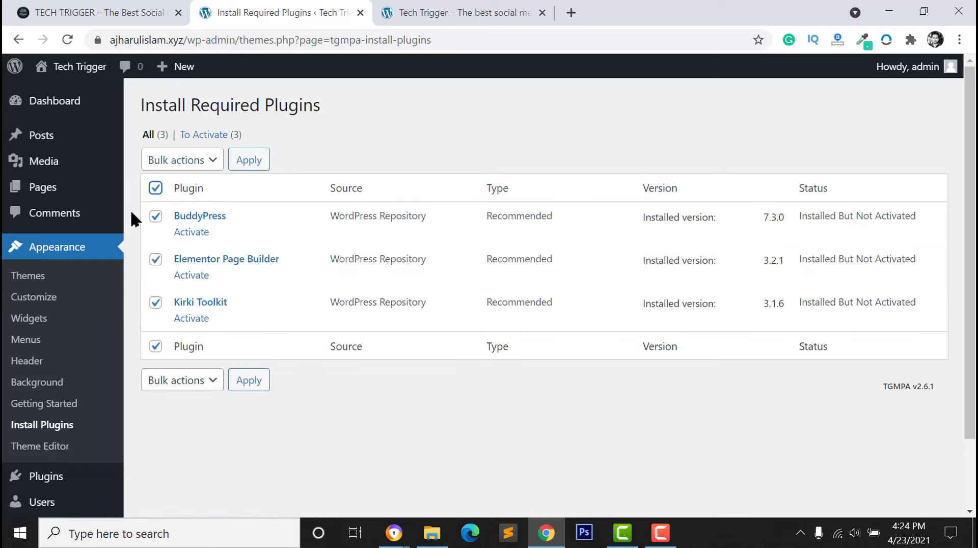
{"action": "left_click", "coordinate": [170, 157]}
{"action": "left_click", "coordinate": [158, 220]}
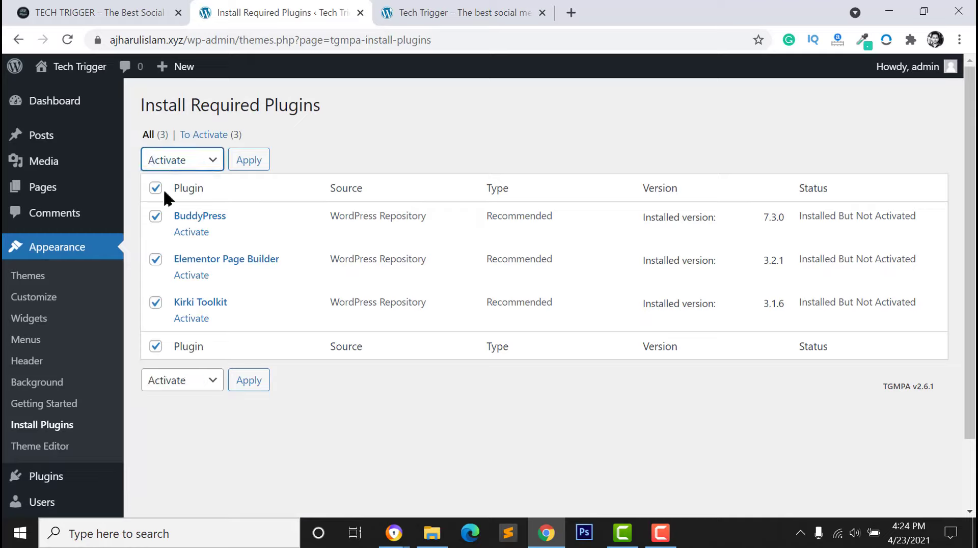
Open the Pages admin list in a new browser tab
{"action": "mouse_move", "coordinate": [53, 187]}
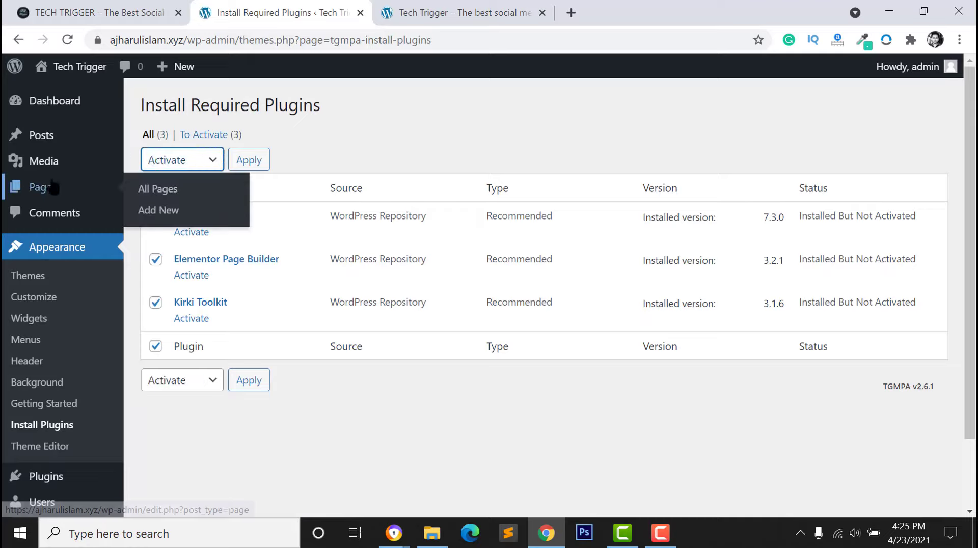
{"action": "right_click", "coordinate": [53, 190]}
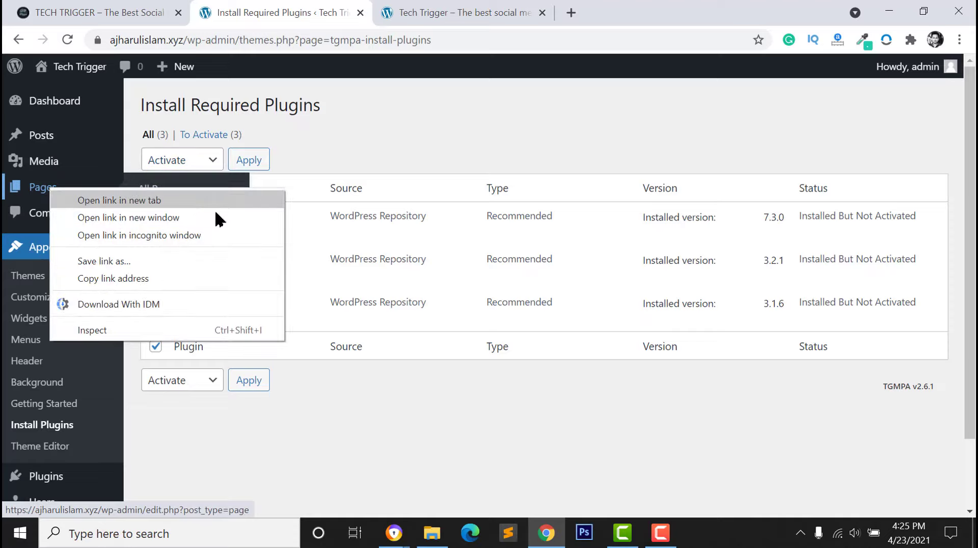
{"action": "left_click", "coordinate": [259, 200]}
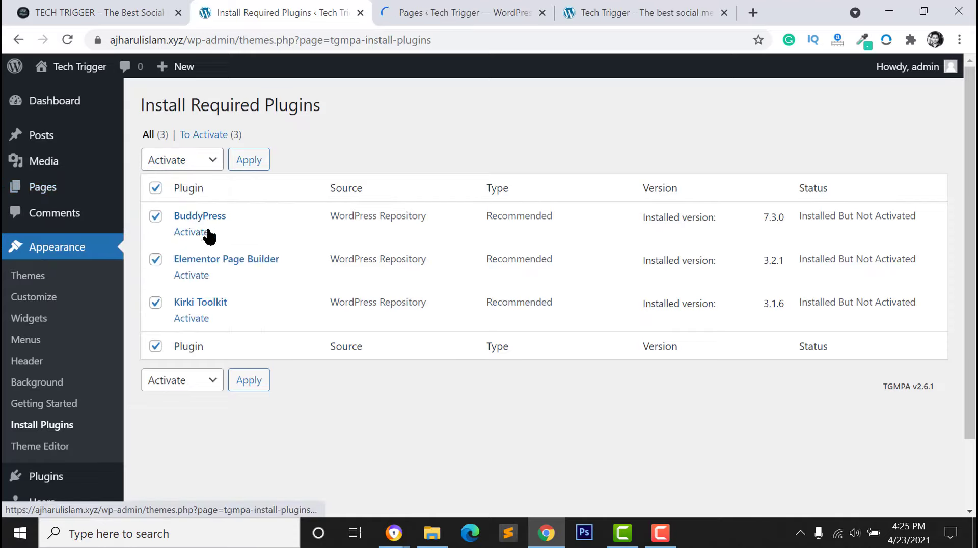
{"action": "left_click", "coordinate": [416, 15]}
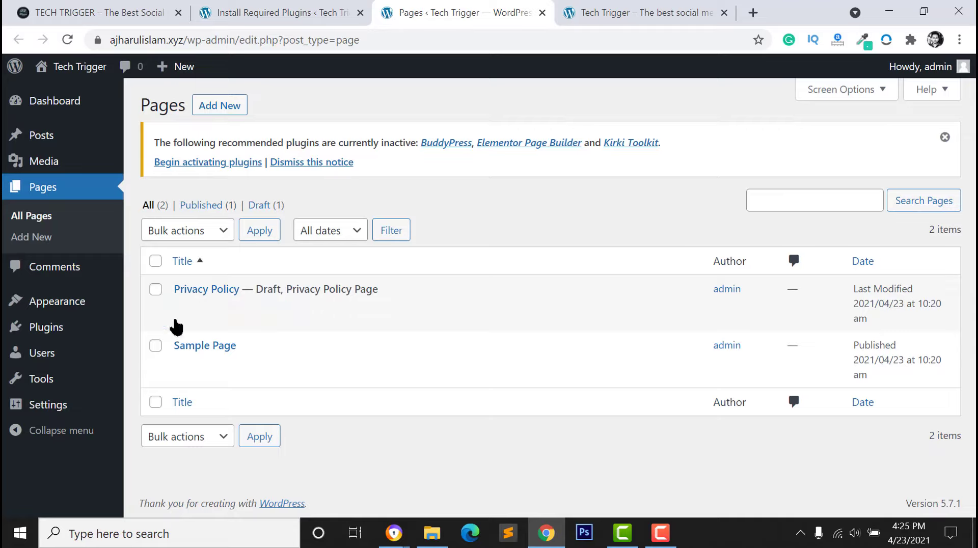
Apply activation to all three plugins, then go to the Pages tab
{"action": "left_click", "coordinate": [280, 20]}
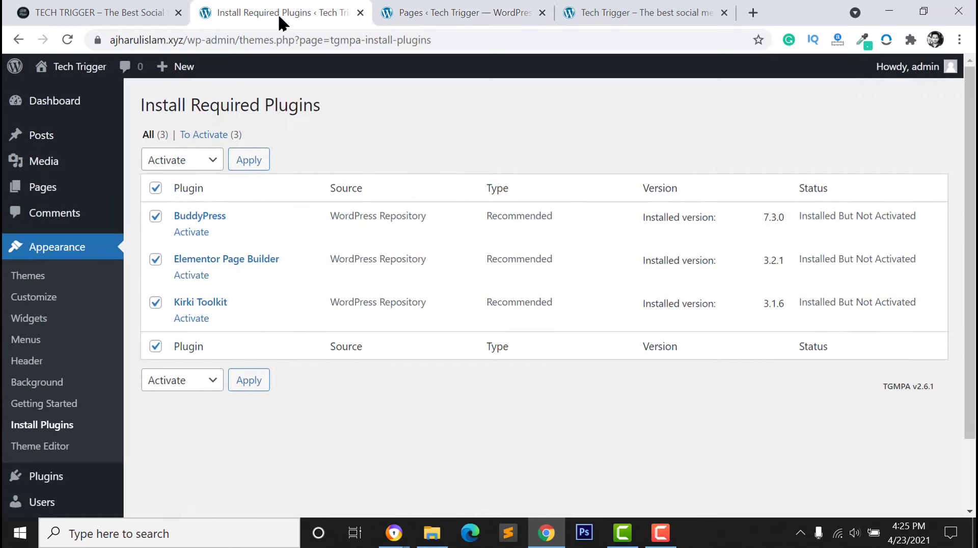
{"action": "left_click", "coordinate": [249, 164]}
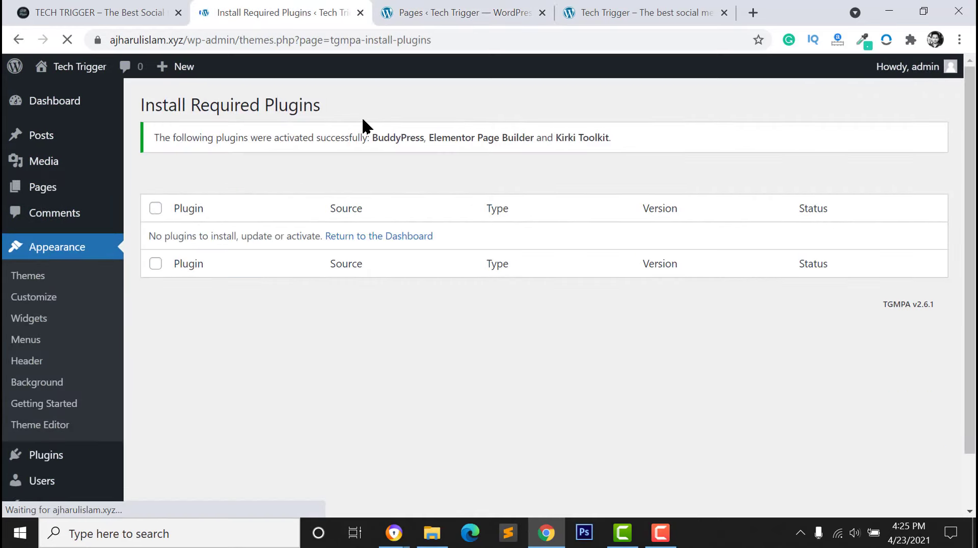
{"action": "left_click", "coordinate": [428, 9]}
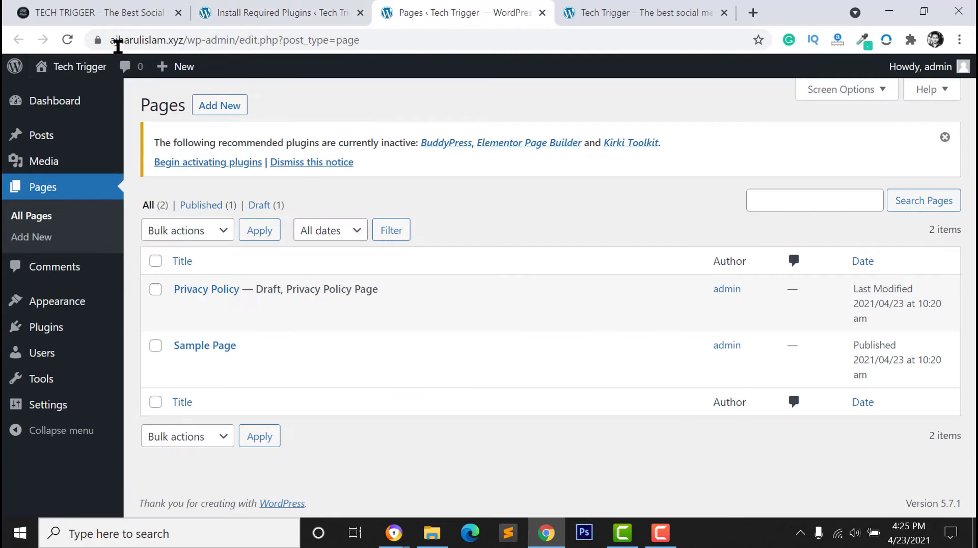
Reload the Pages list and review the new Activate, Activity, Members and Register pages
{"action": "left_click", "coordinate": [68, 39]}
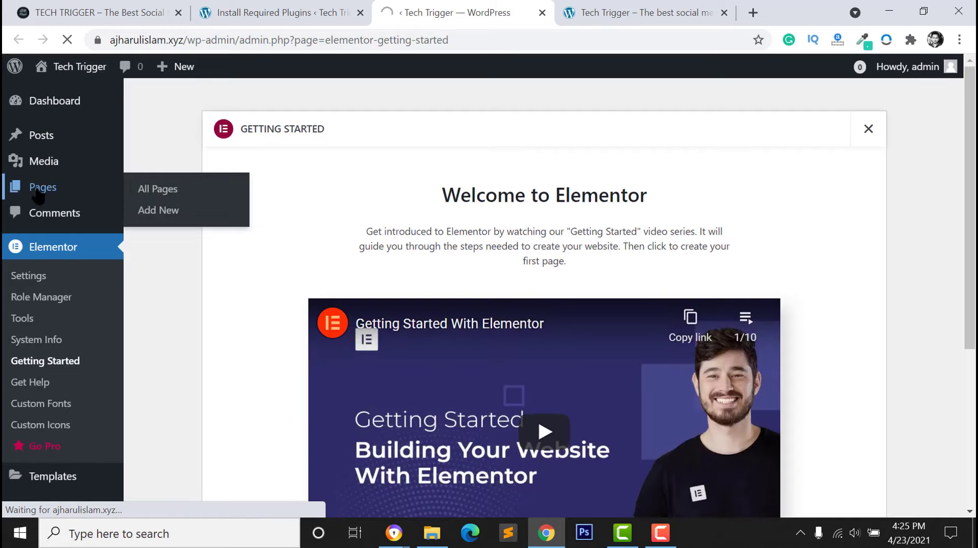
{"action": "left_click", "coordinate": [38, 194]}
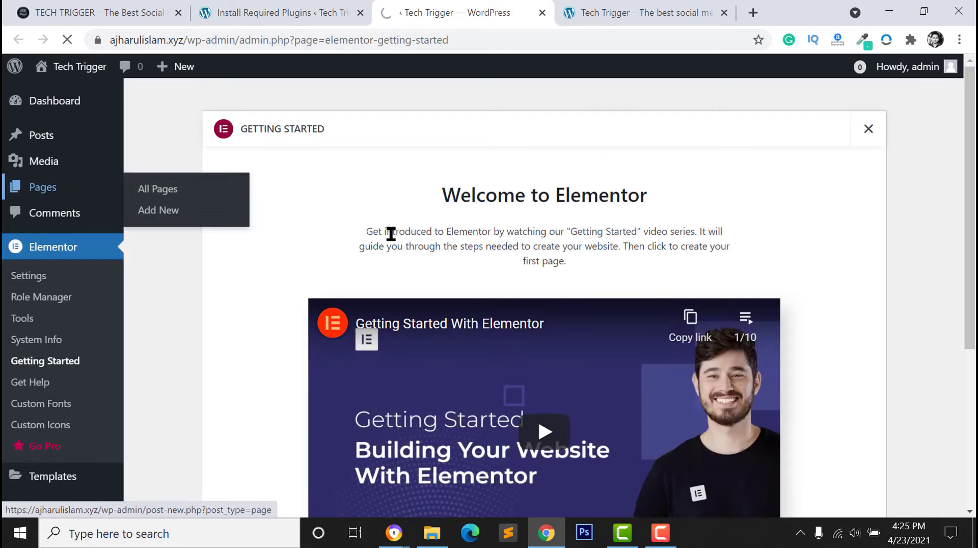
{"action": "scroll", "coordinate": [254, 384], "scroll_direction": "down", "scroll_amount": 2}
{"action": "scroll", "coordinate": [241, 290], "scroll_direction": "up", "scroll_amount": 1}
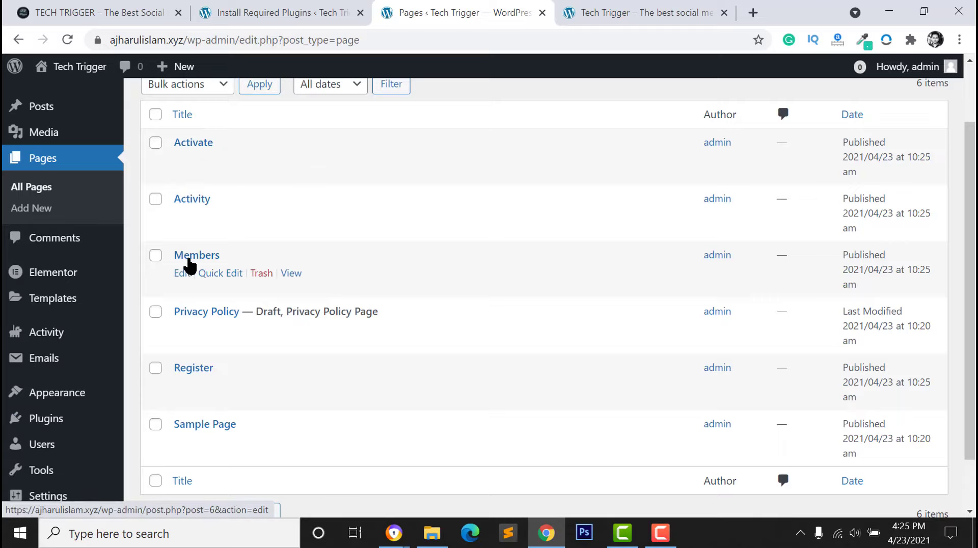
{"action": "scroll", "coordinate": [191, 331], "scroll_direction": "down", "scroll_amount": 2}
{"action": "scroll", "coordinate": [220, 332], "scroll_direction": "up", "scroll_amount": 2}
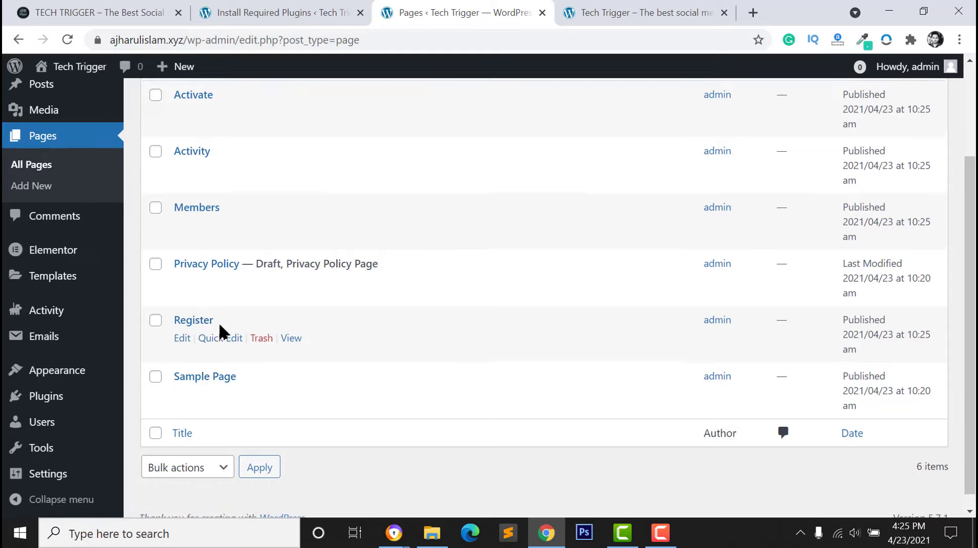
{"action": "scroll", "coordinate": [192, 251], "scroll_direction": "down", "scroll_amount": 1}
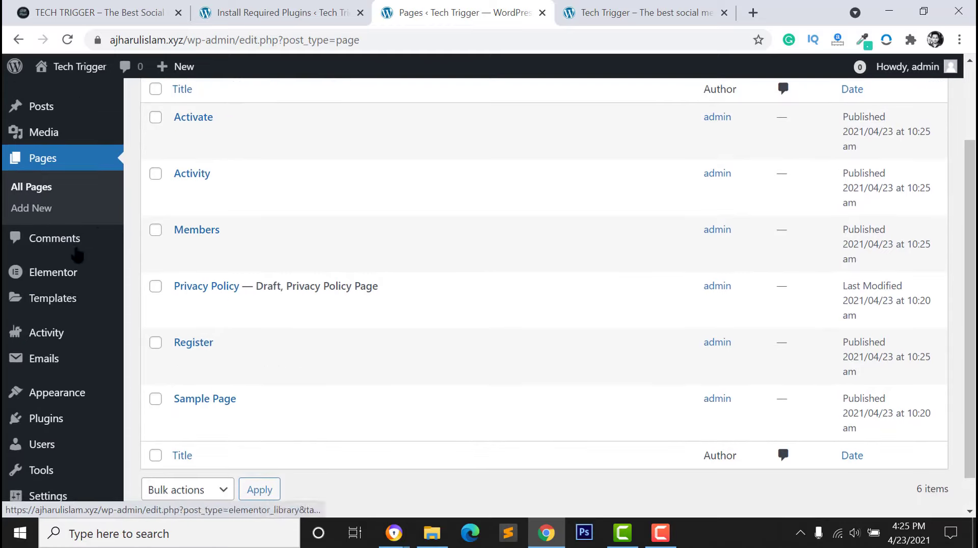
{"action": "scroll", "coordinate": [31, 443], "scroll_direction": "down", "scroll_amount": 1}
Go to Settings > BuddyPress
{"action": "mouse_move", "coordinate": [32, 477]}
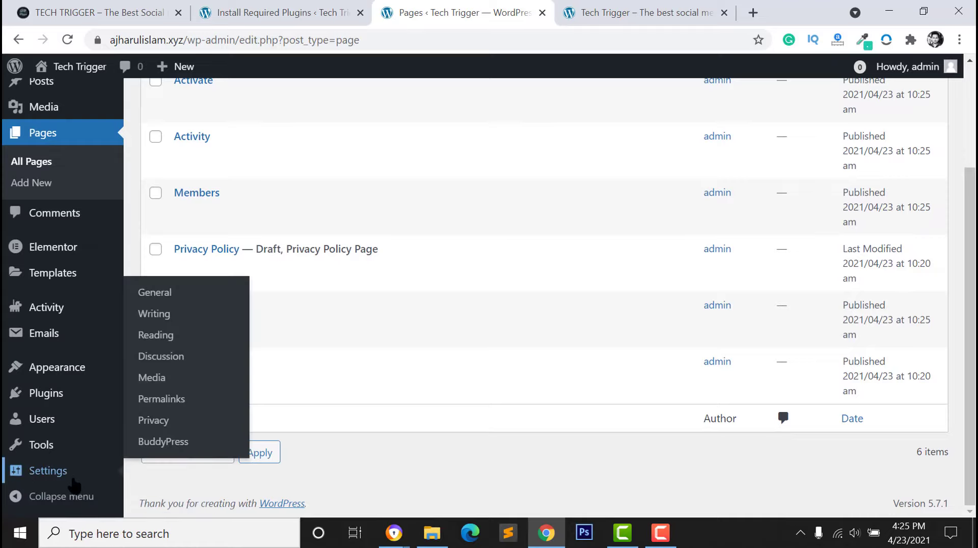
{"action": "mouse_move", "coordinate": [97, 468]}
{"action": "left_click", "coordinate": [160, 443]}
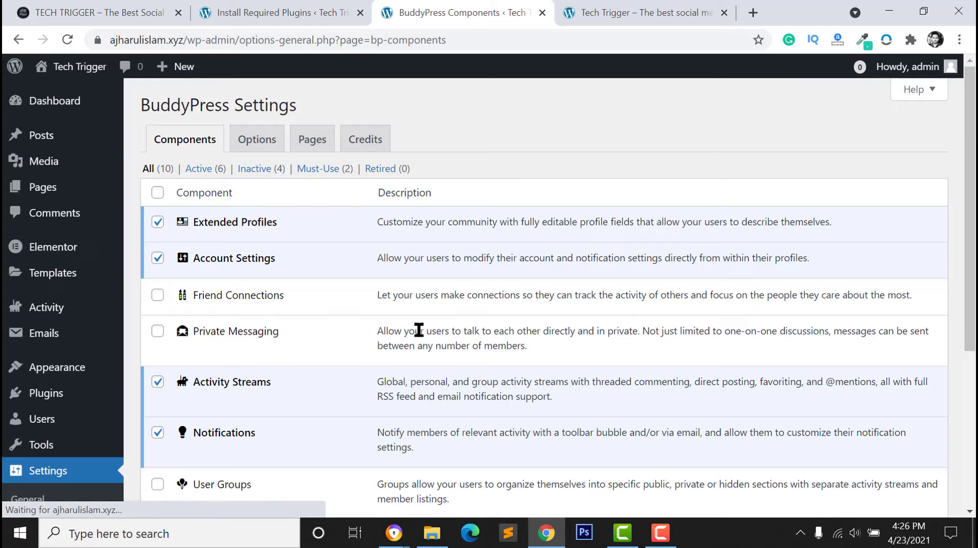
Enable Private Messaging, User Groups and the remaining components so all ten are active, then save
{"action": "scroll", "coordinate": [331, 300], "scroll_direction": "down", "scroll_amount": 3}
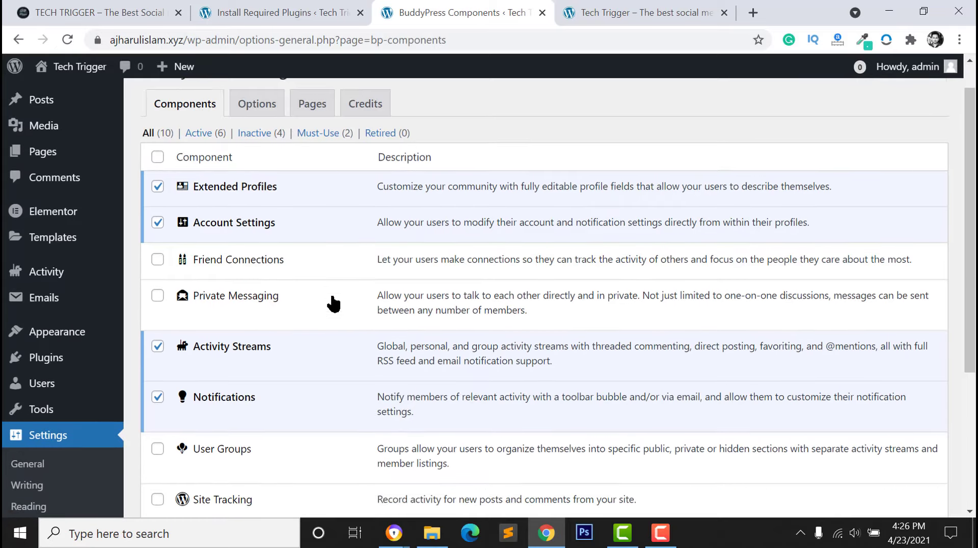
{"action": "scroll", "coordinate": [186, 275], "scroll_direction": "up", "scroll_amount": 1}
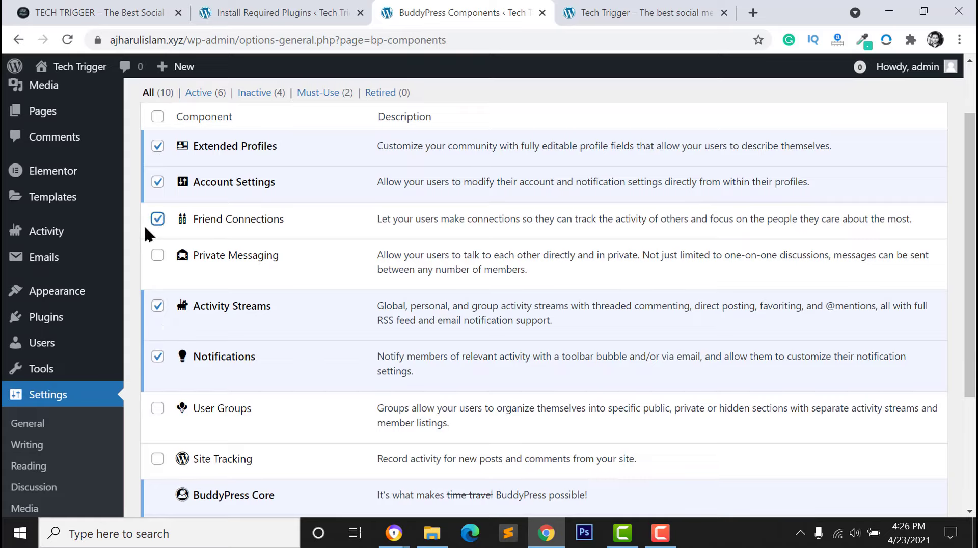
{"action": "left_click", "coordinate": [158, 255]}
{"action": "scroll", "coordinate": [228, 346], "scroll_direction": "down", "scroll_amount": 2}
{"action": "scroll", "coordinate": [228, 350], "scroll_direction": "down", "scroll_amount": 2}
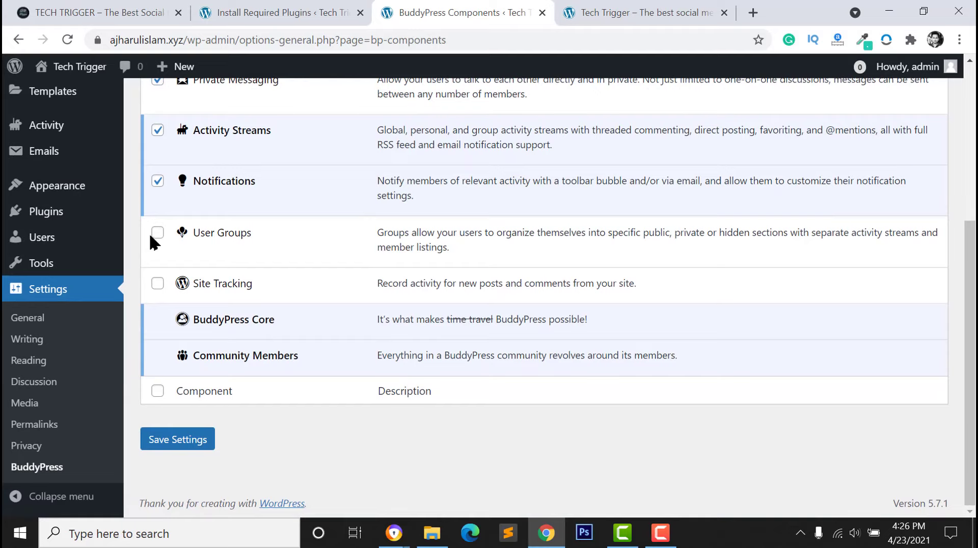
{"action": "left_click", "coordinate": [157, 233]}
{"action": "left_click", "coordinate": [100, 14]}
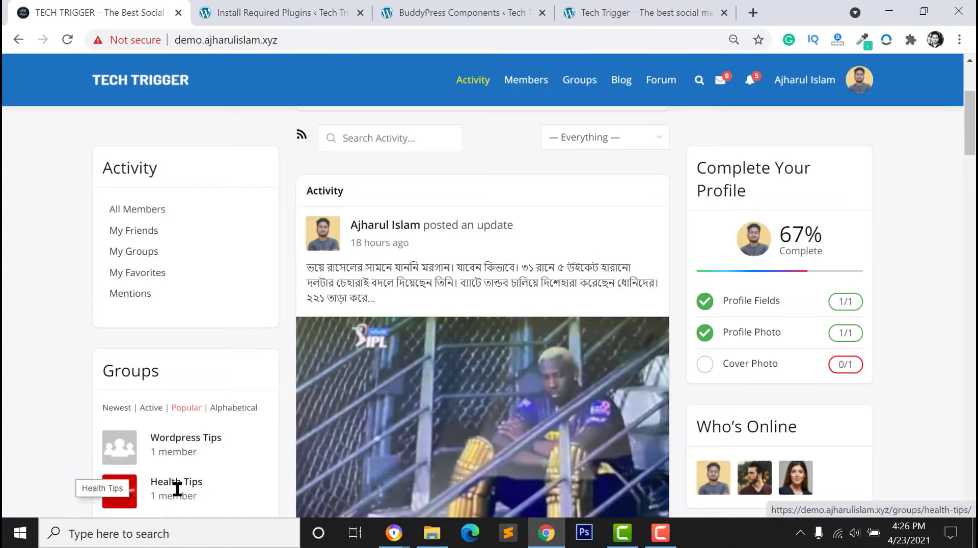
{"action": "left_click", "coordinate": [269, 14]}
{"action": "left_click", "coordinate": [437, 14]}
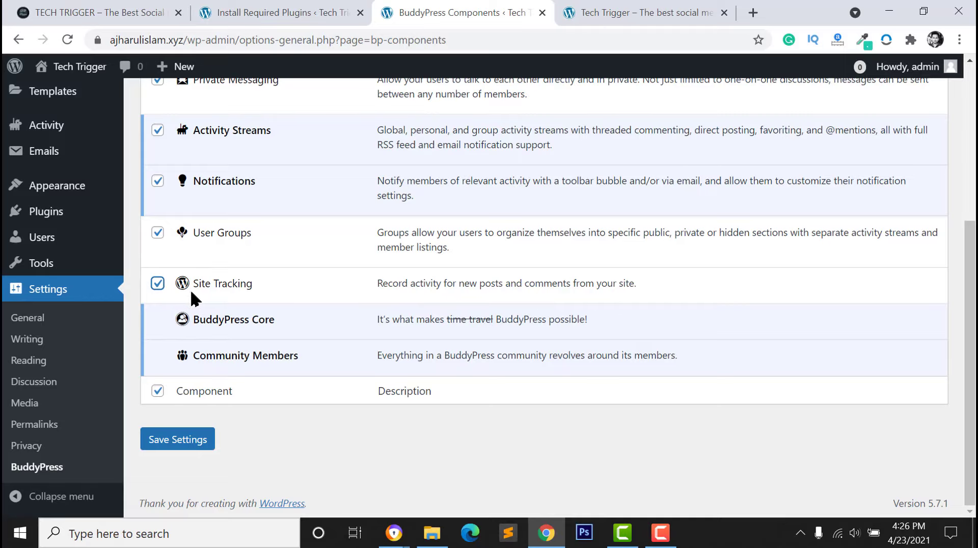
{"action": "scroll", "coordinate": [158, 282], "scroll_direction": "up", "scroll_amount": 5}
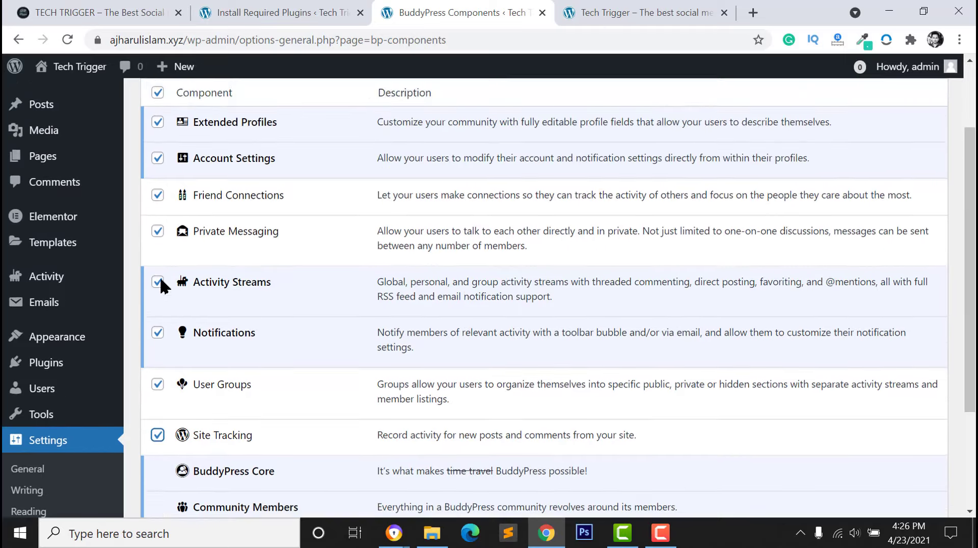
{"action": "scroll", "coordinate": [157, 306], "scroll_direction": "down", "scroll_amount": 4}
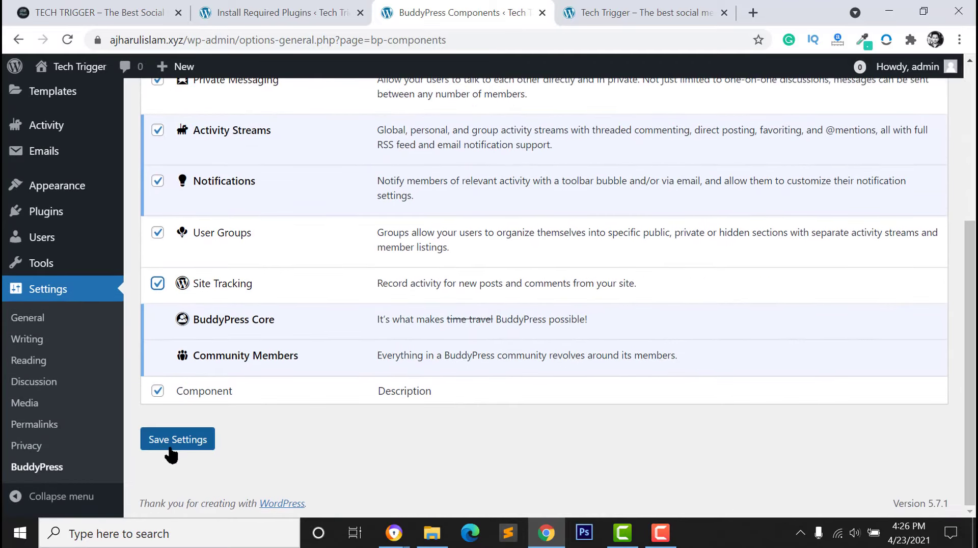
{"action": "left_click", "coordinate": [181, 444]}
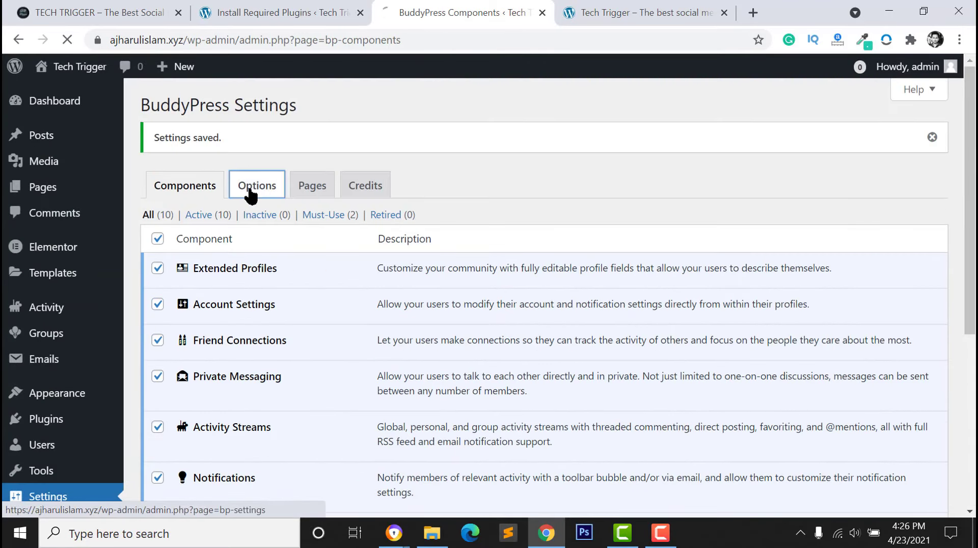
In BuddyPress Options, keep BuddyPress Nouveau as the template pack and save the options
{"action": "left_click", "coordinate": [248, 190]}
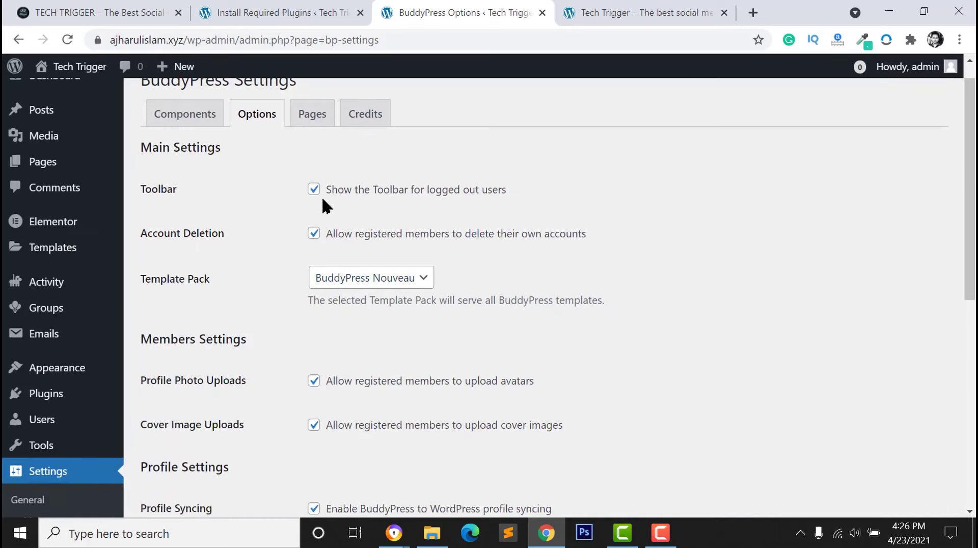
{"action": "scroll", "coordinate": [315, 293], "scroll_direction": "down", "scroll_amount": 1}
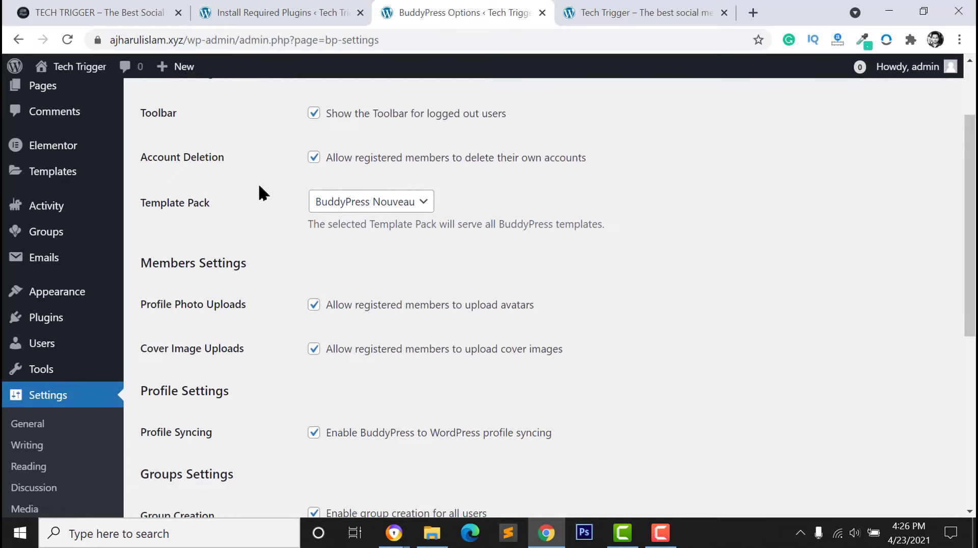
{"action": "left_click", "coordinate": [389, 206]}
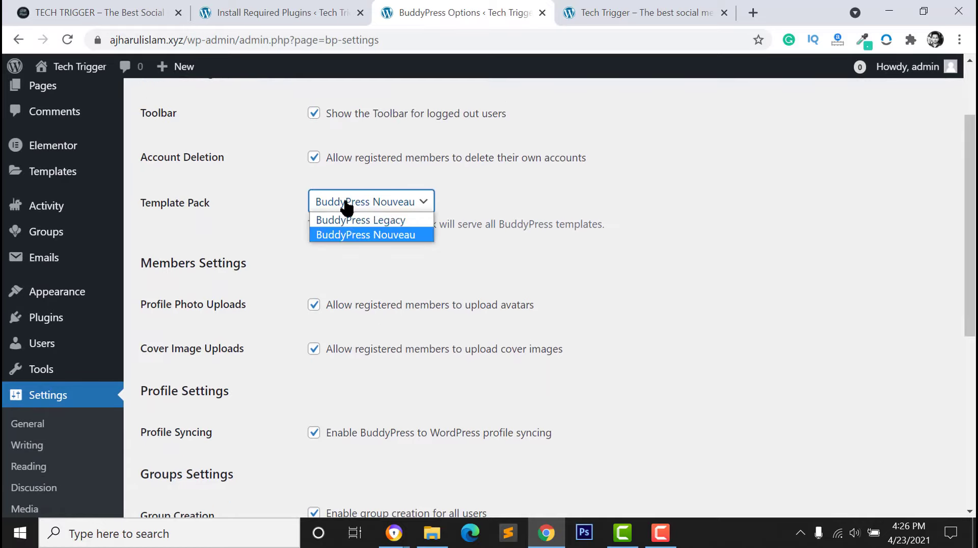
{"action": "left_click", "coordinate": [357, 235]}
{"action": "left_click", "coordinate": [387, 203]}
{"action": "left_click", "coordinate": [336, 235]}
{"action": "scroll", "coordinate": [354, 286], "scroll_direction": "down", "scroll_amount": 2}
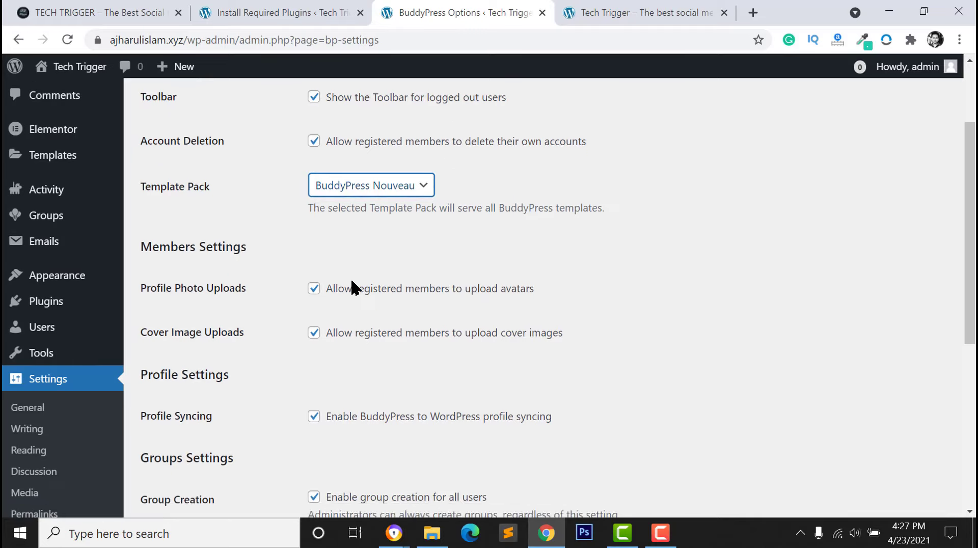
{"action": "scroll", "coordinate": [338, 295], "scroll_direction": "down", "scroll_amount": 4}
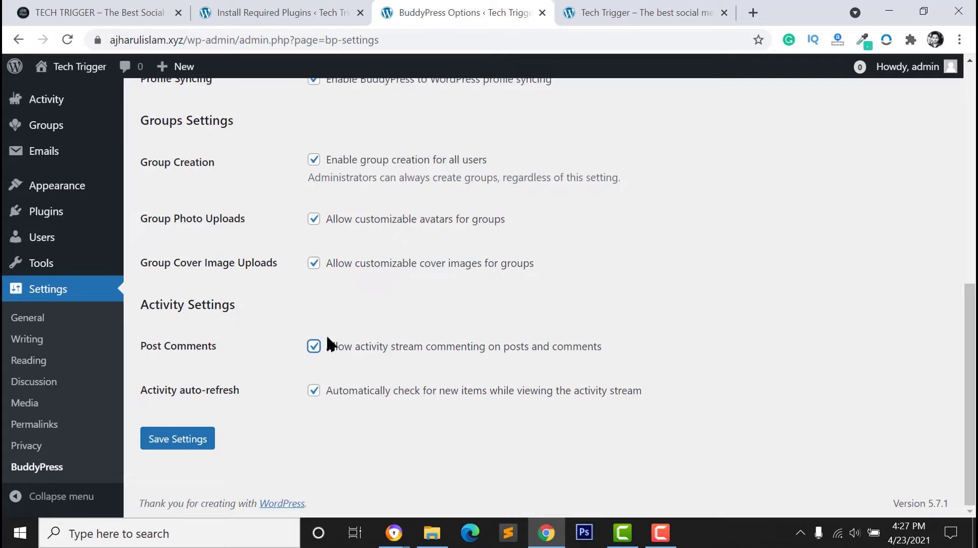
{"action": "left_click", "coordinate": [172, 445]}
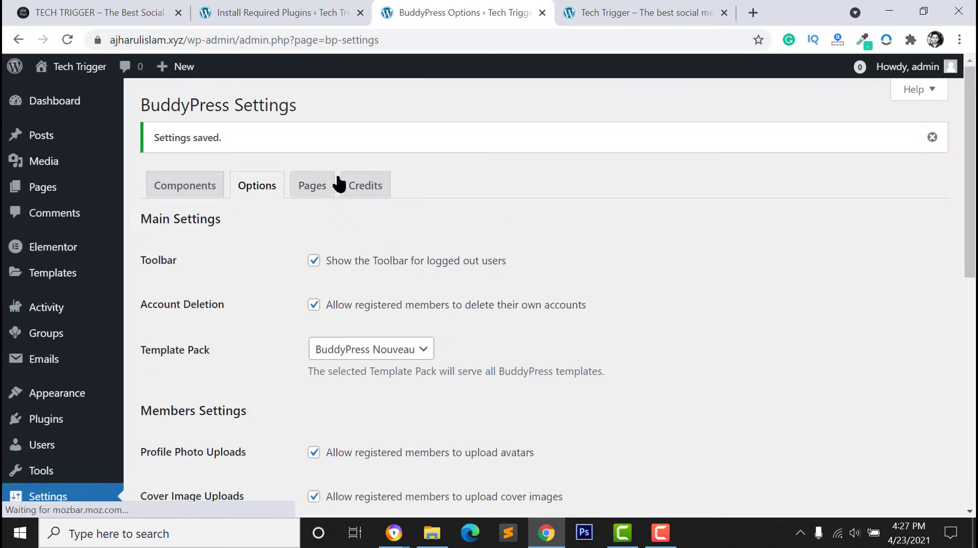
On the BuddyPress Pages tab, preview the Groups directory, then open the Activity page
{"action": "left_click", "coordinate": [315, 186]}
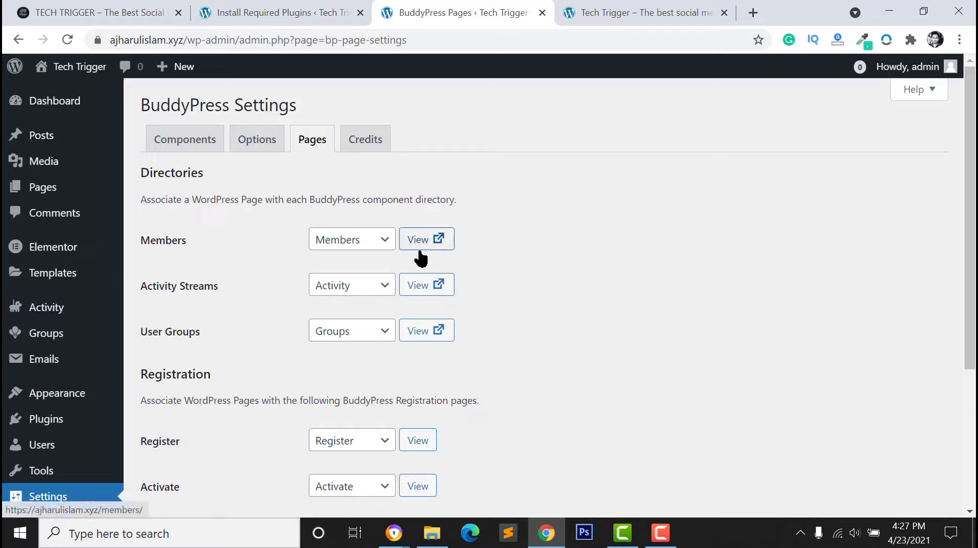
{"action": "left_click", "coordinate": [426, 337]}
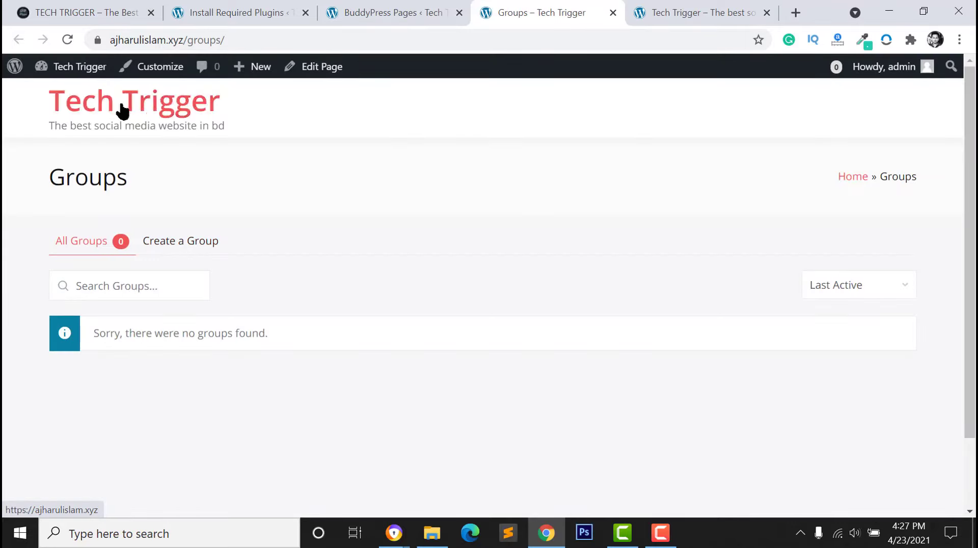
{"action": "left_click", "coordinate": [613, 13]}
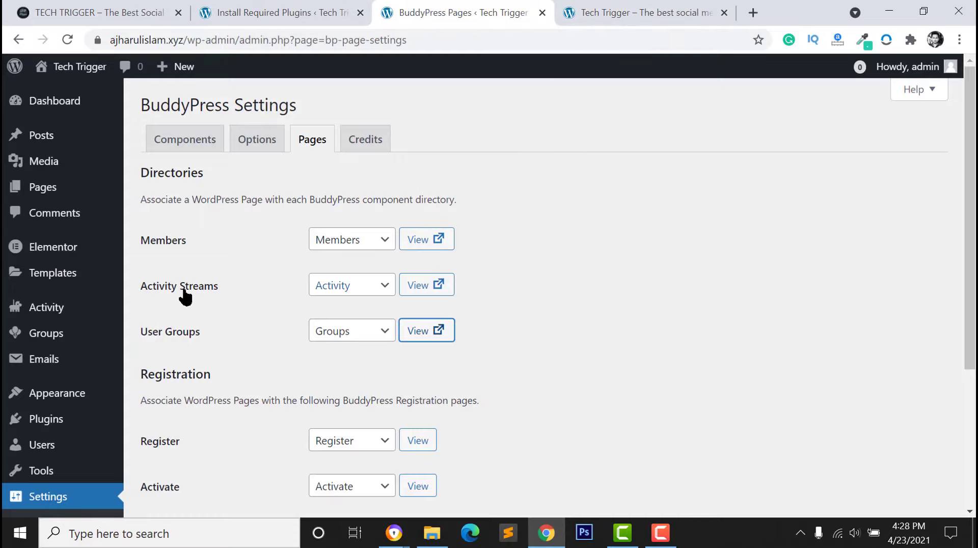
{"action": "left_click", "coordinate": [436, 289]}
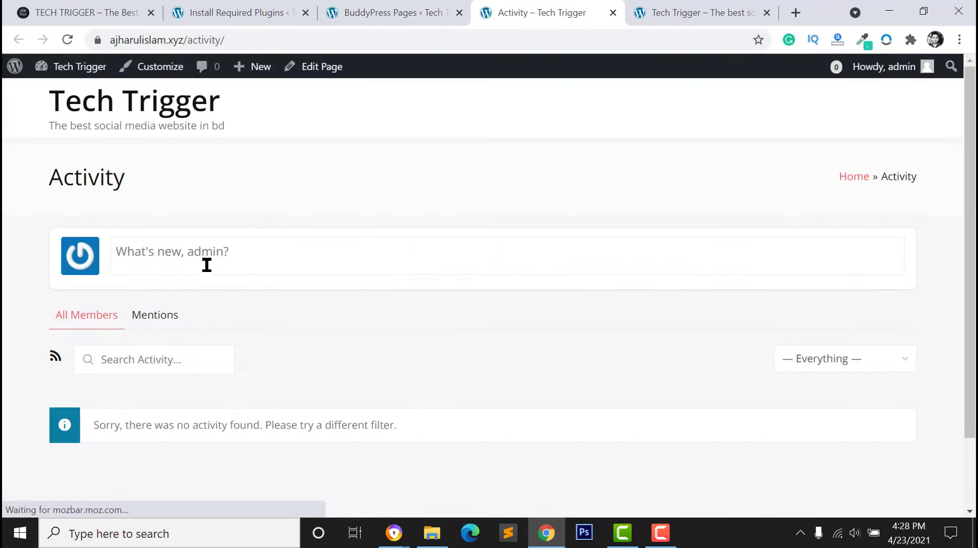
Expand the What's new status box on the new Activity page
{"action": "scroll", "coordinate": [219, 287], "scroll_direction": "down", "scroll_amount": 2}
{"action": "scroll", "coordinate": [175, 203], "scroll_direction": "up", "scroll_amount": 2}
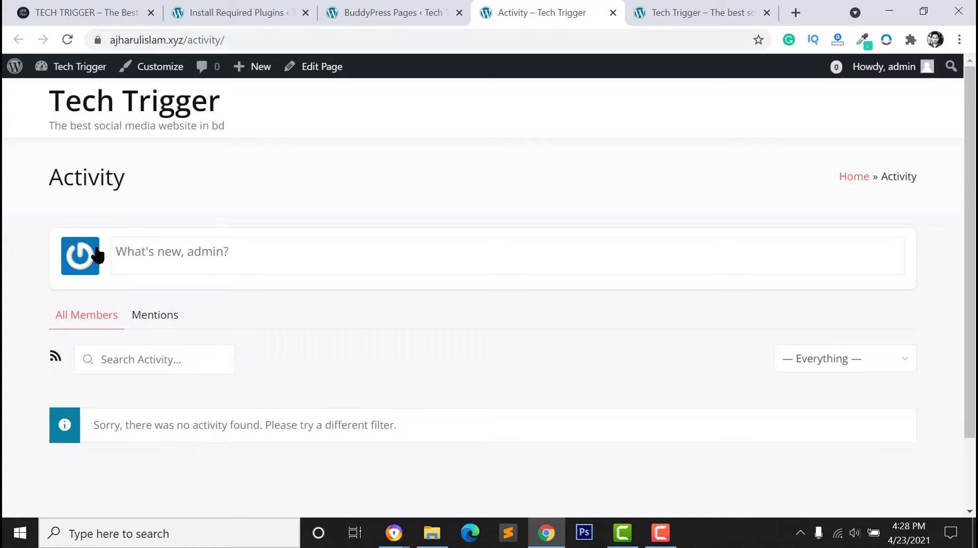
{"action": "left_click", "coordinate": [117, 251]}
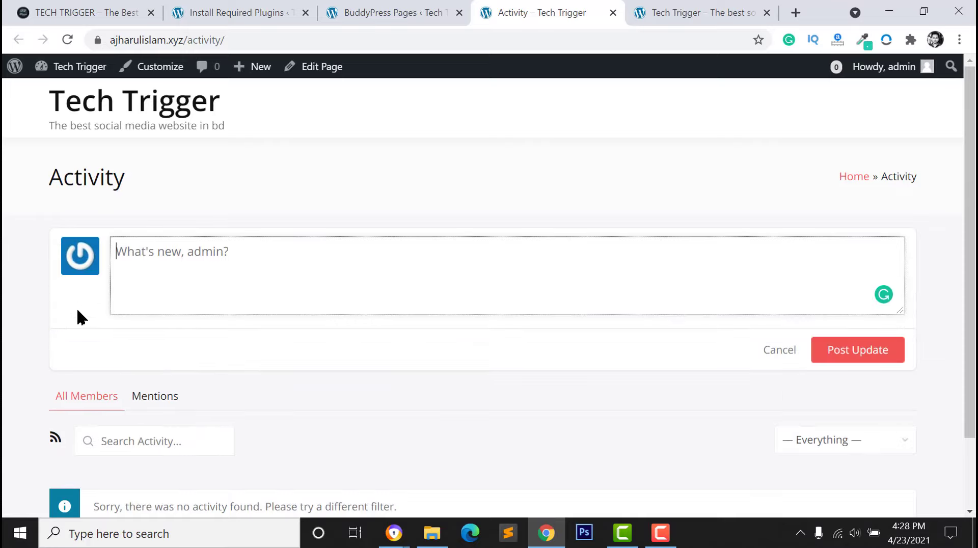
{"action": "scroll", "coordinate": [71, 290], "scroll_direction": "down", "scroll_amount": 1}
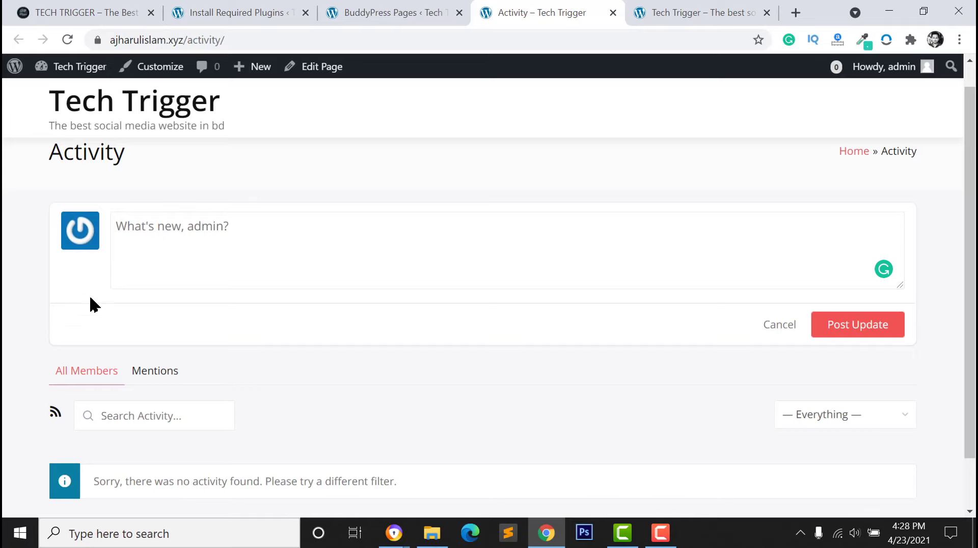
On the demo site's activity feed, open the photo upload picker and cancel it
{"action": "left_click", "coordinate": [170, 251]}
{"action": "key", "text": "ctrl+1"}
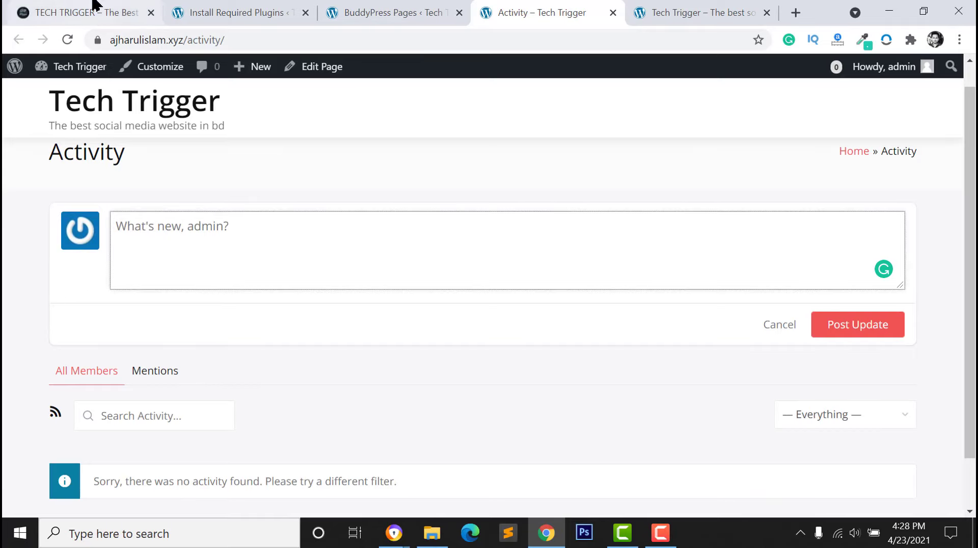
{"action": "scroll", "coordinate": [360, 138], "scroll_direction": "up", "scroll_amount": 1}
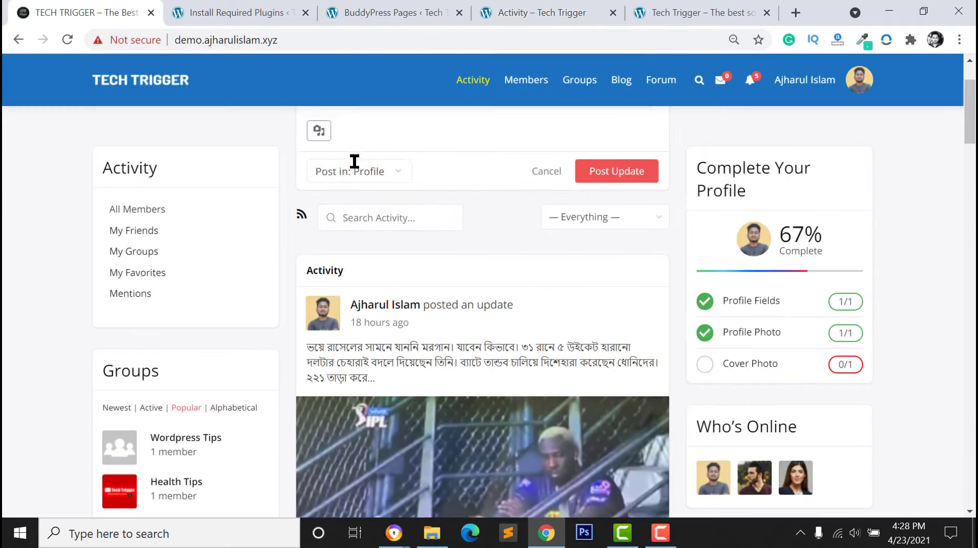
{"action": "scroll", "coordinate": [353, 163], "scroll_direction": "up", "scroll_amount": 4}
{"action": "left_click", "coordinate": [329, 232]}
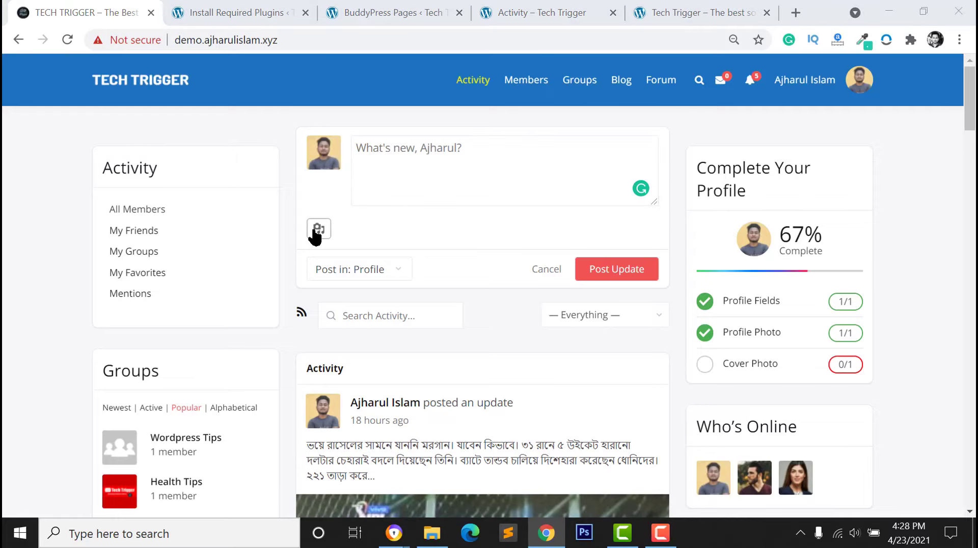
{"action": "left_click", "coordinate": [442, 341]}
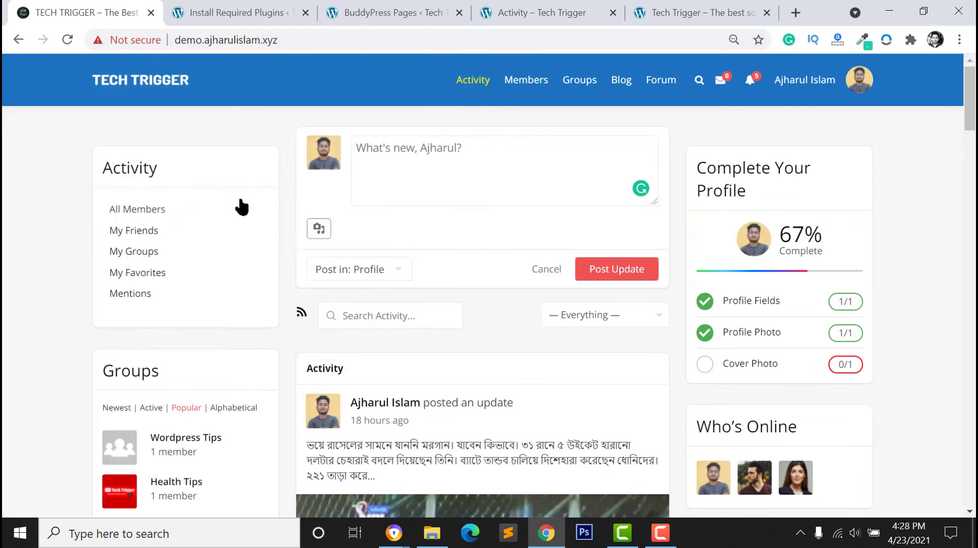
Return to the BuddyPress Pages settings after a quick look at the Activity page
{"action": "left_click", "coordinate": [382, 10]}
{"action": "left_click", "coordinate": [533, 20]}
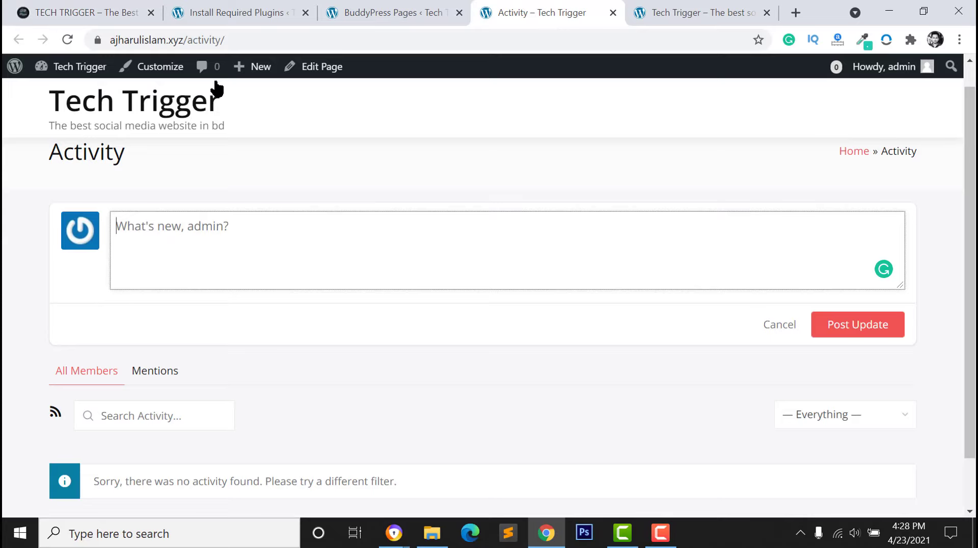
{"action": "left_click", "coordinate": [395, 11]}
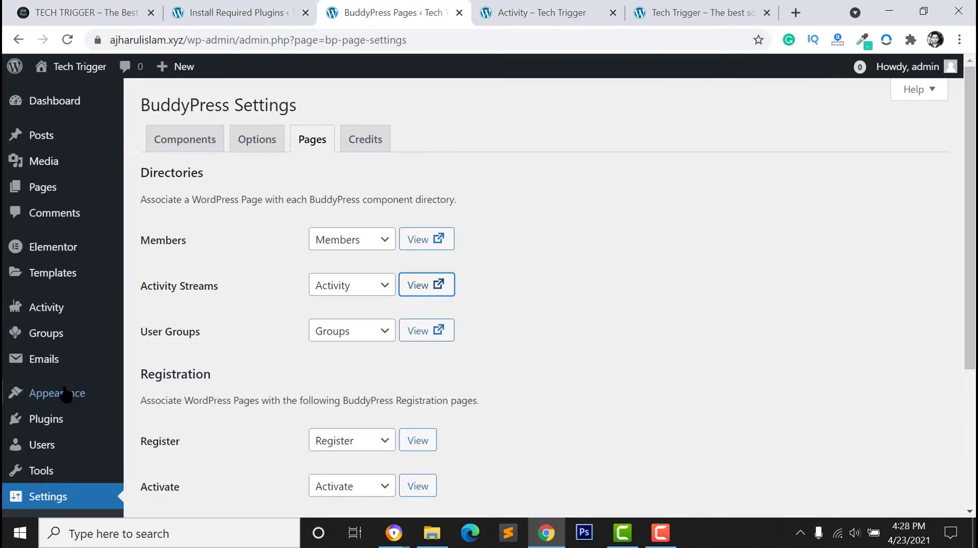
Search the plugin directory for 'rtmedia', then install and activate rtMedia
{"action": "scroll", "coordinate": [56, 357], "scroll_direction": "down", "scroll_amount": 3}
{"action": "mouse_move", "coordinate": [47, 293]}
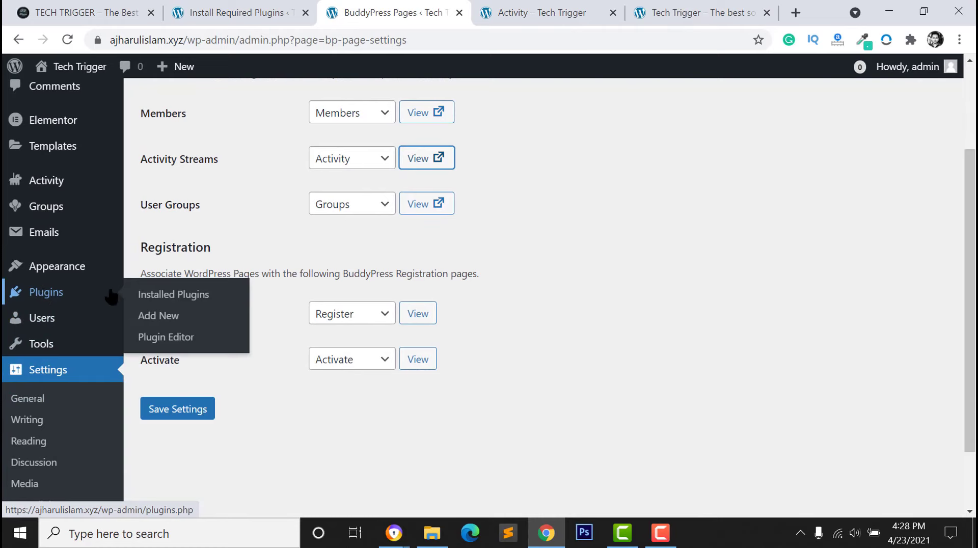
{"action": "left_click", "coordinate": [158, 316]}
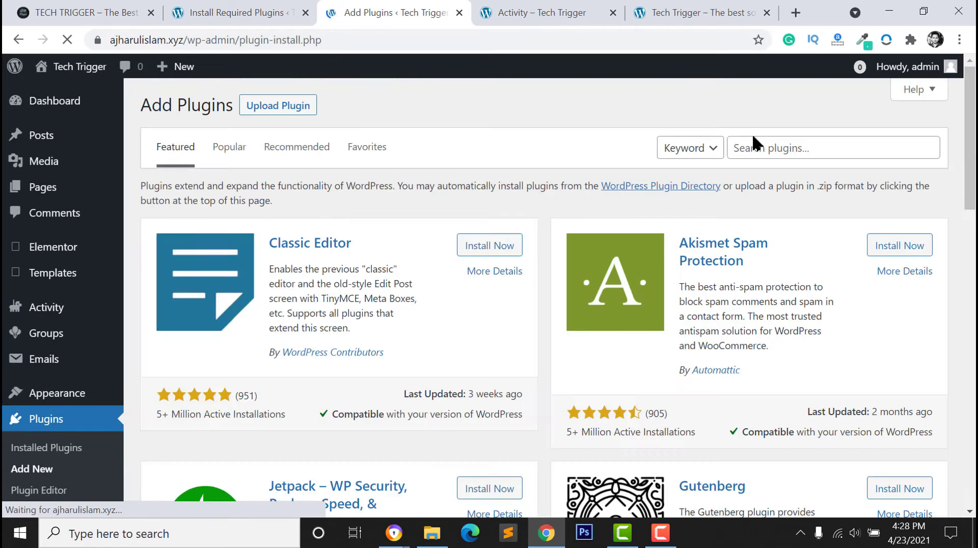
{"action": "left_click", "coordinate": [771, 151]}
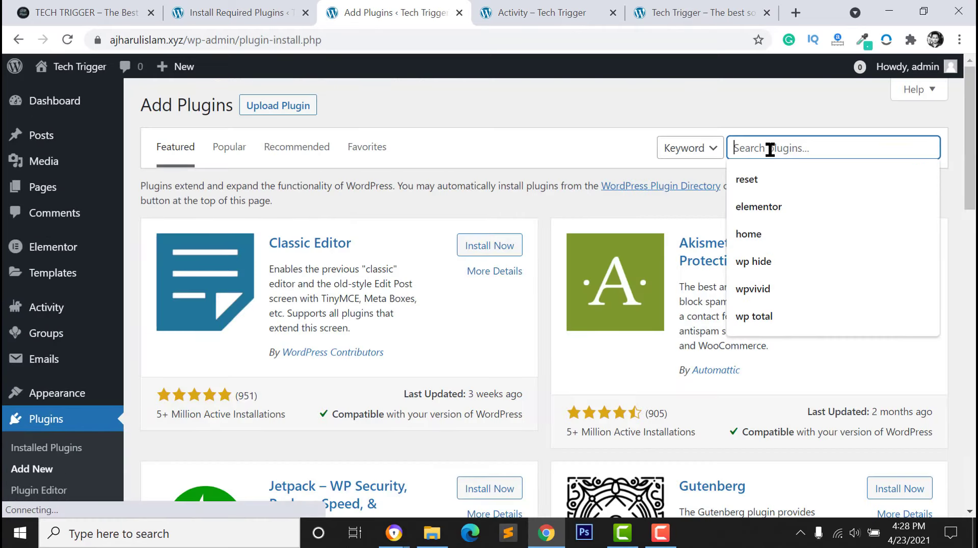
{"action": "type", "text": "rtmed"}
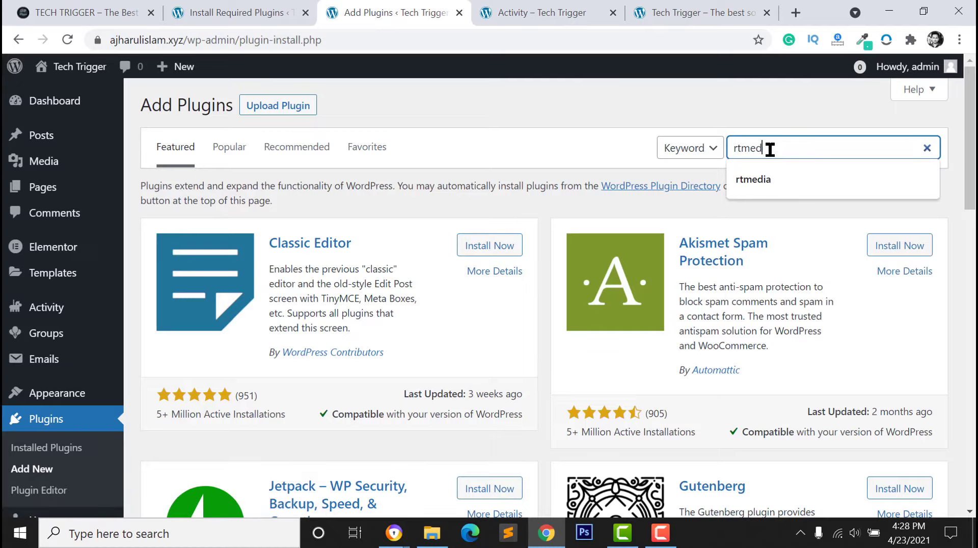
{"action": "type", "text": "ia"}
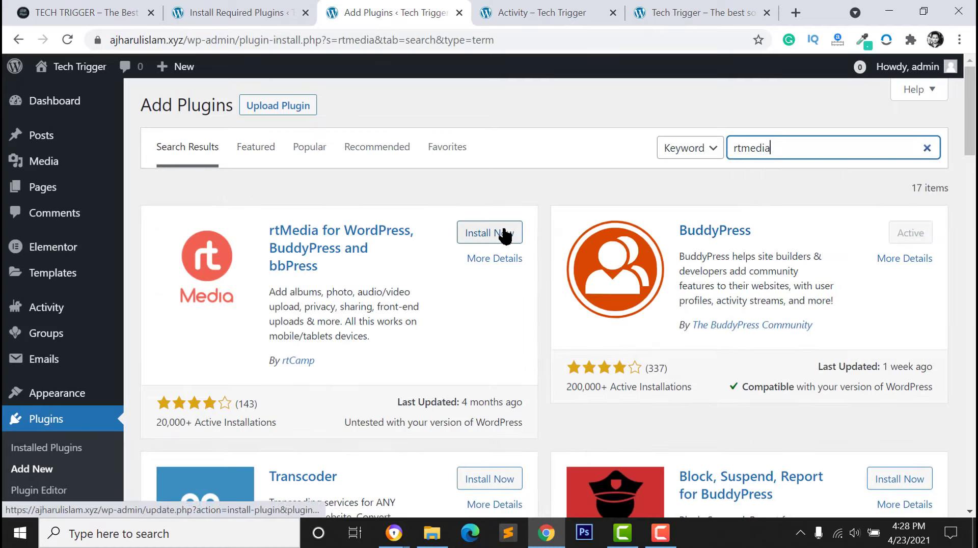
{"action": "left_click", "coordinate": [504, 233]}
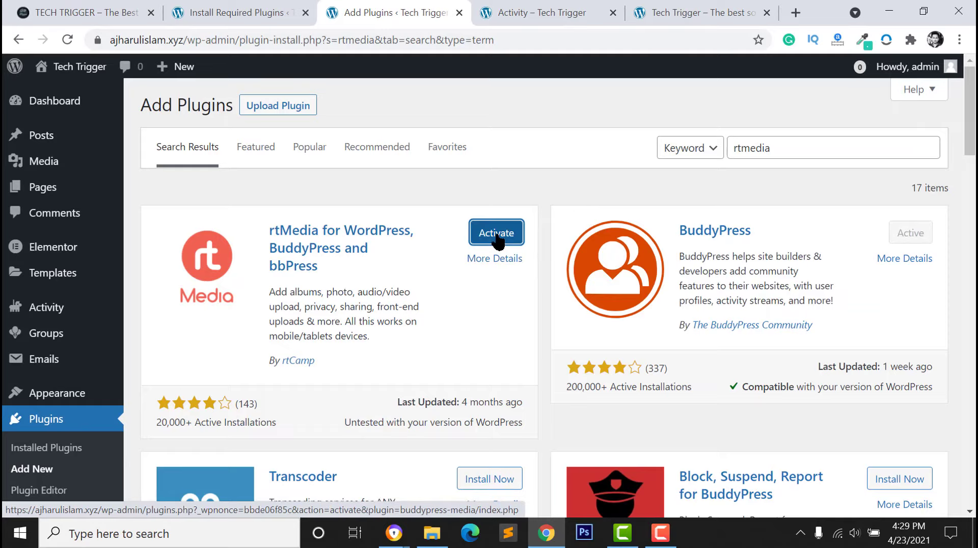
{"action": "left_click", "coordinate": [497, 235]}
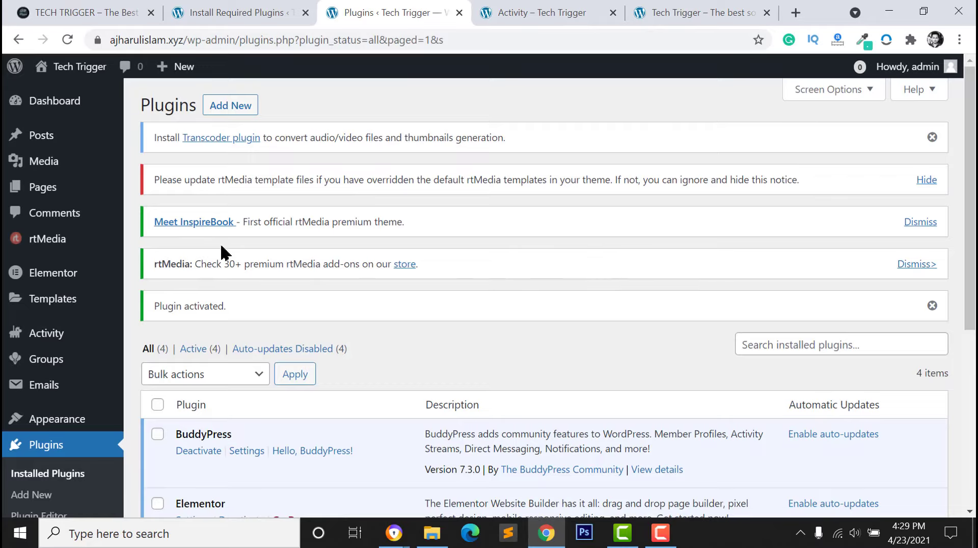
Dismiss the InspireBook, Transcoder, rtMedia add-ons and Plugin activated notices
{"action": "left_click", "coordinate": [914, 220]}
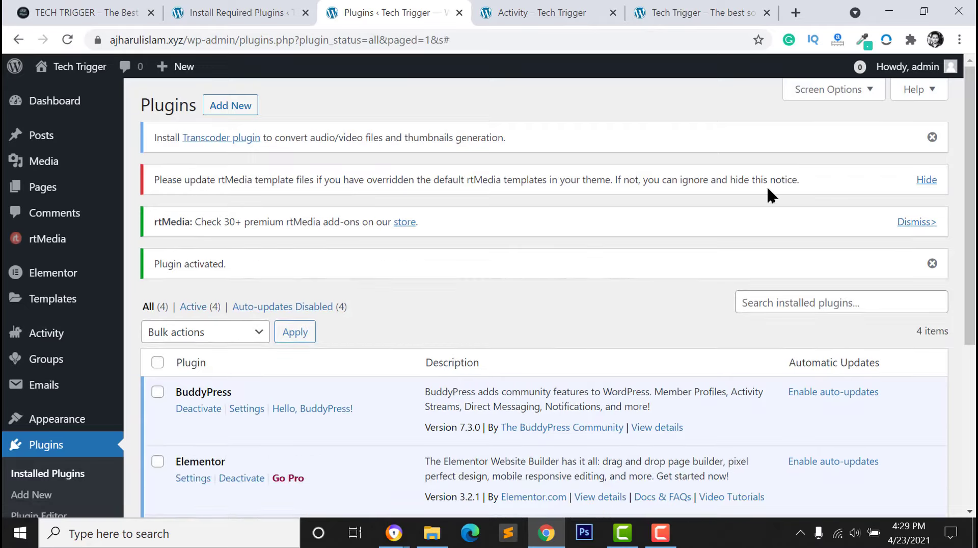
{"action": "left_click", "coordinate": [932, 137]}
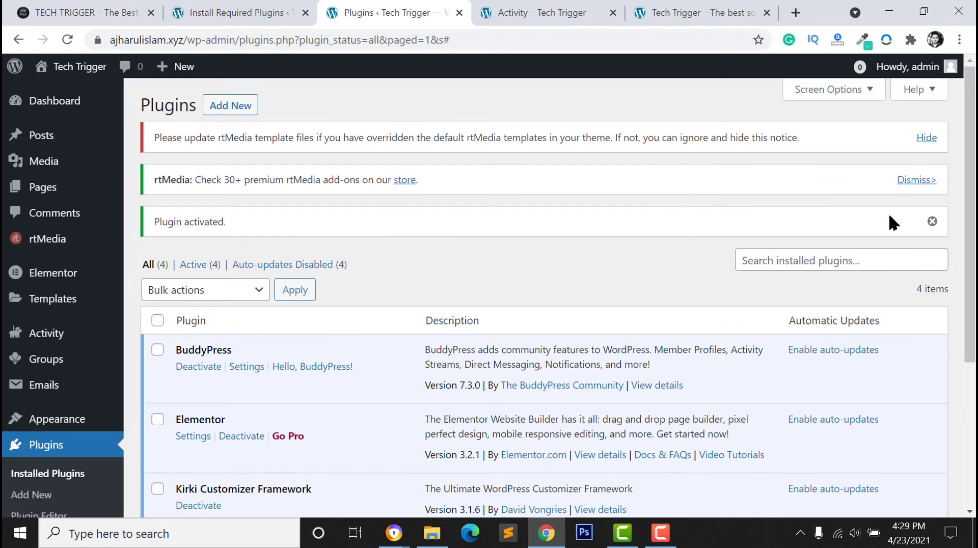
{"action": "left_click", "coordinate": [917, 181]}
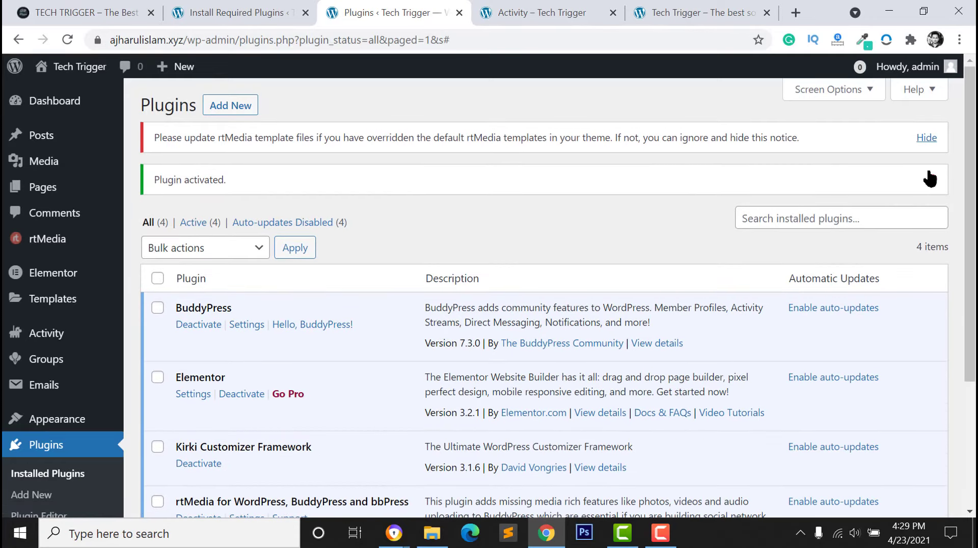
{"action": "left_click", "coordinate": [929, 176]}
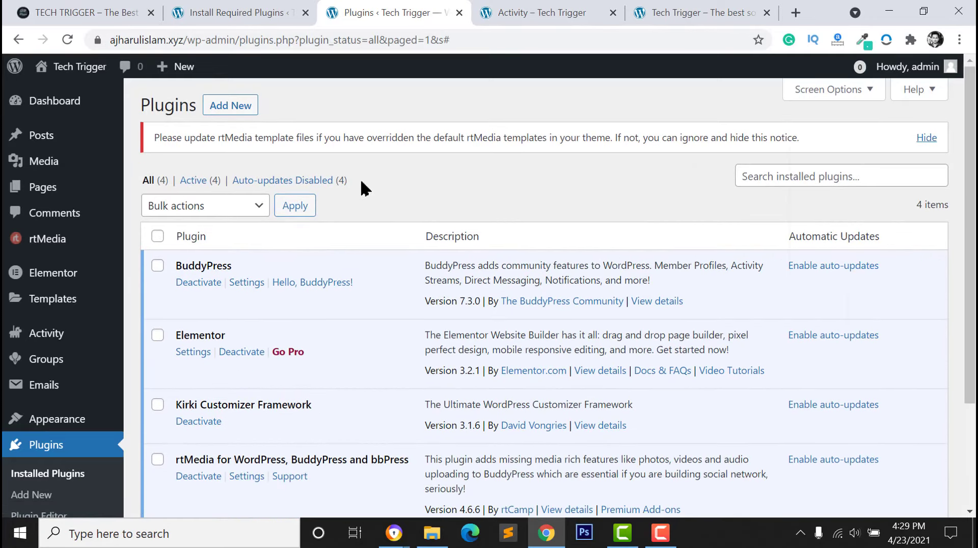
{"action": "left_click", "coordinate": [528, 11]}
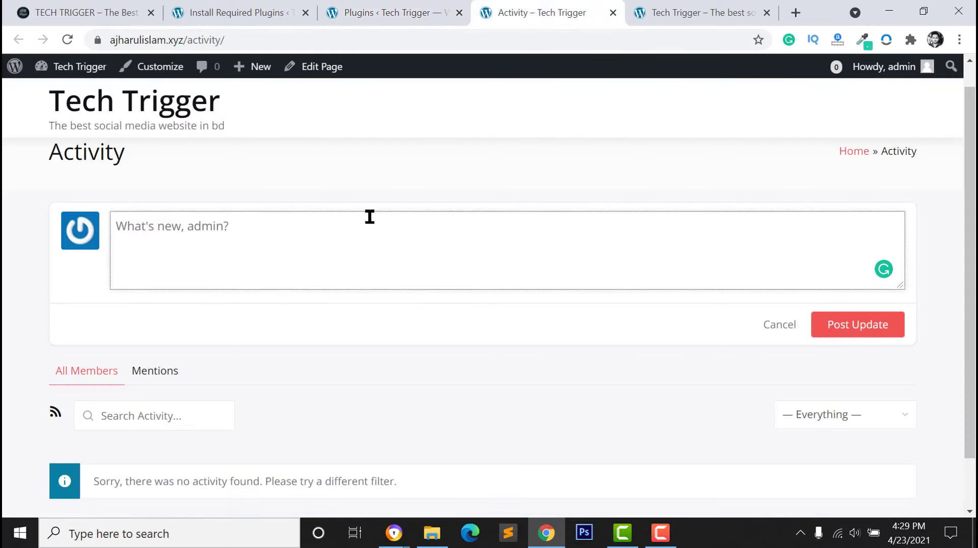
Reload the Activity page and attach the woman photo from Downloads to a status update
{"action": "left_click", "coordinate": [68, 39]}
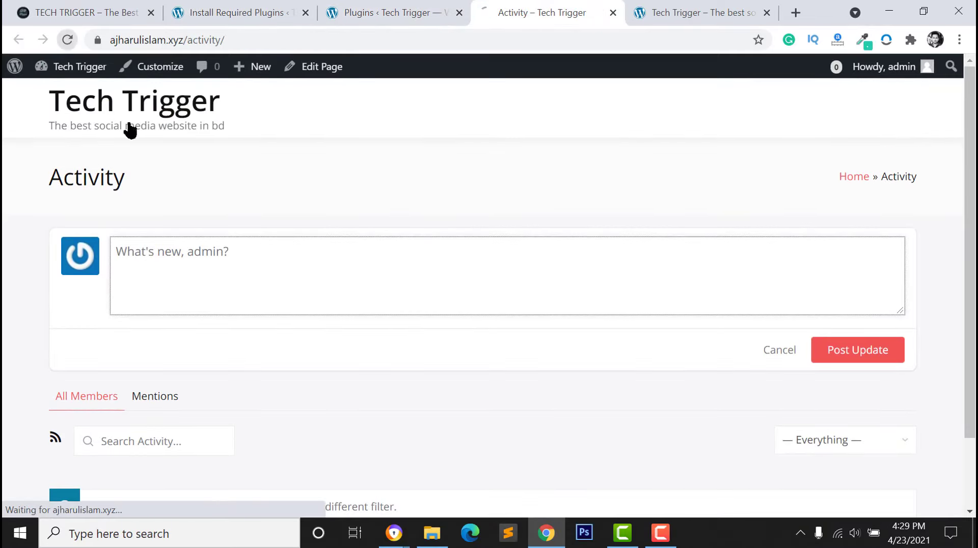
{"action": "left_click", "coordinate": [160, 255]}
{"action": "left_click", "coordinate": [76, 342]}
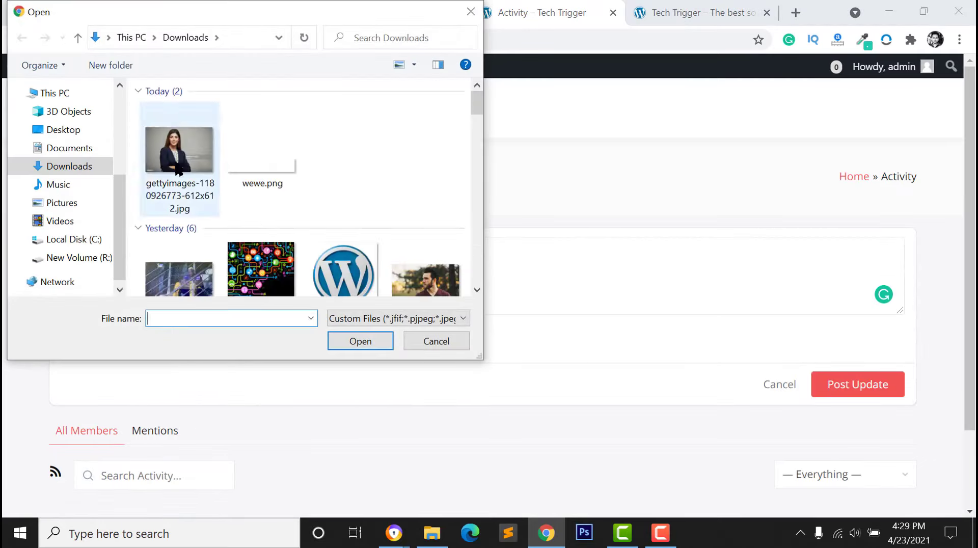
{"action": "left_click", "coordinate": [207, 158]}
{"action": "left_click", "coordinate": [362, 339]}
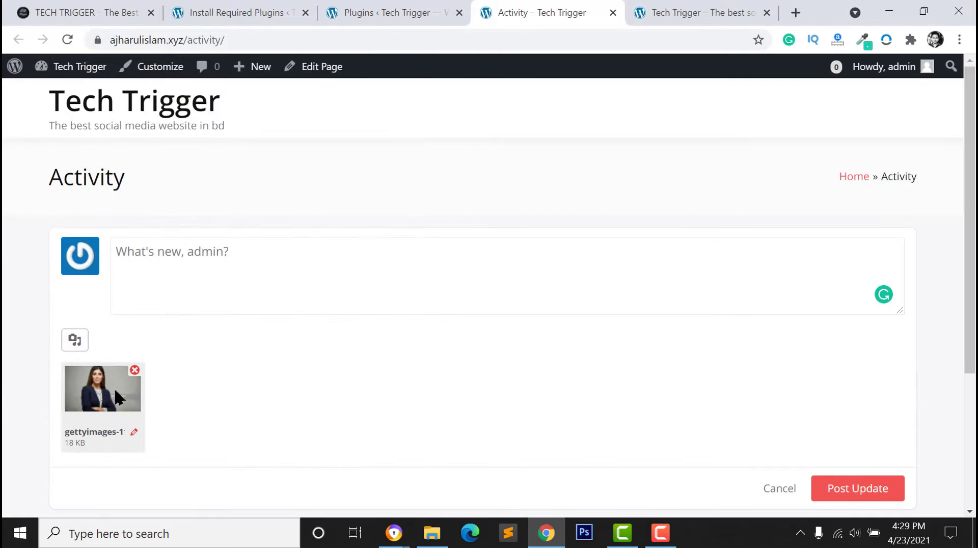
Write the status text 'This is new post' and publish the update
{"action": "scroll", "coordinate": [151, 397], "scroll_direction": "down", "scroll_amount": 2}
{"action": "left_click", "coordinate": [130, 190]}
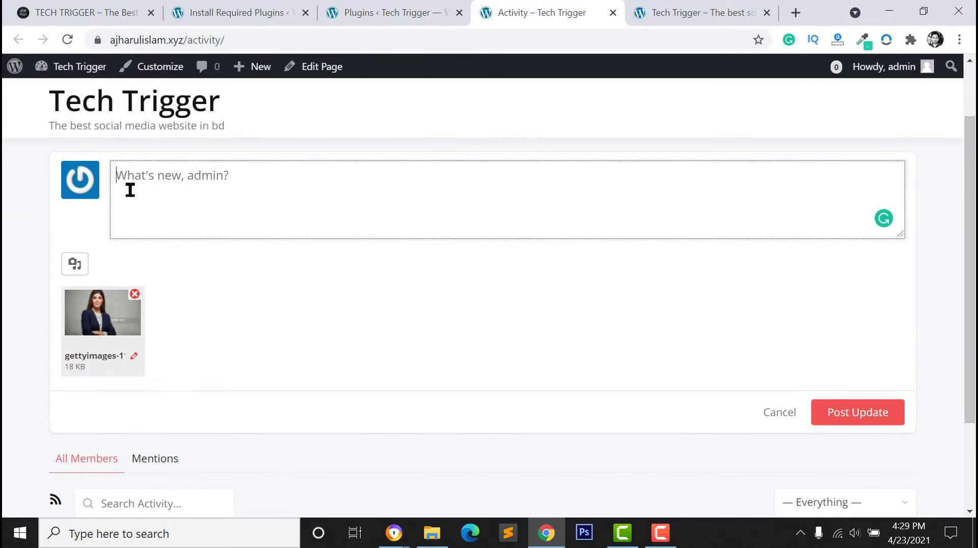
{"action": "type", "text": "This is new post"}
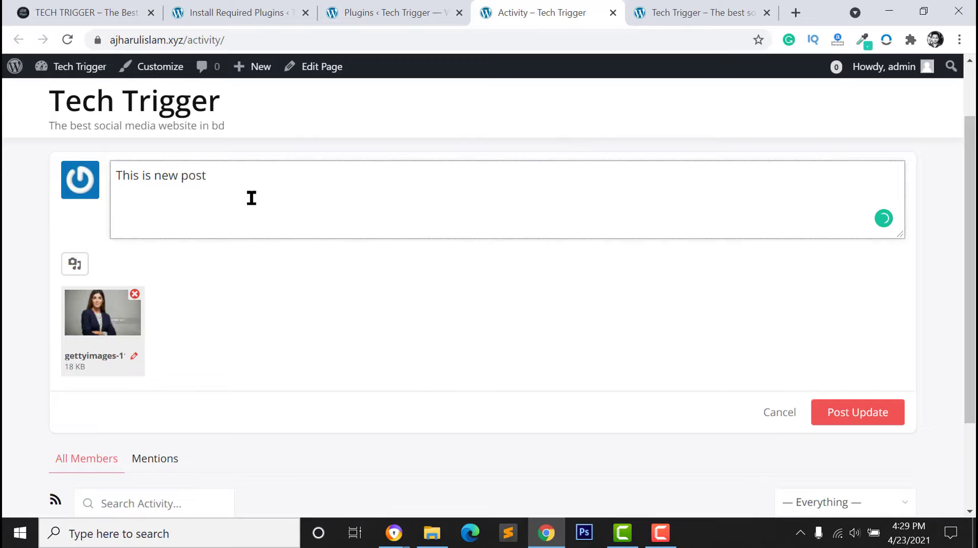
{"action": "scroll", "coordinate": [153, 343], "scroll_direction": "down", "scroll_amount": 2}
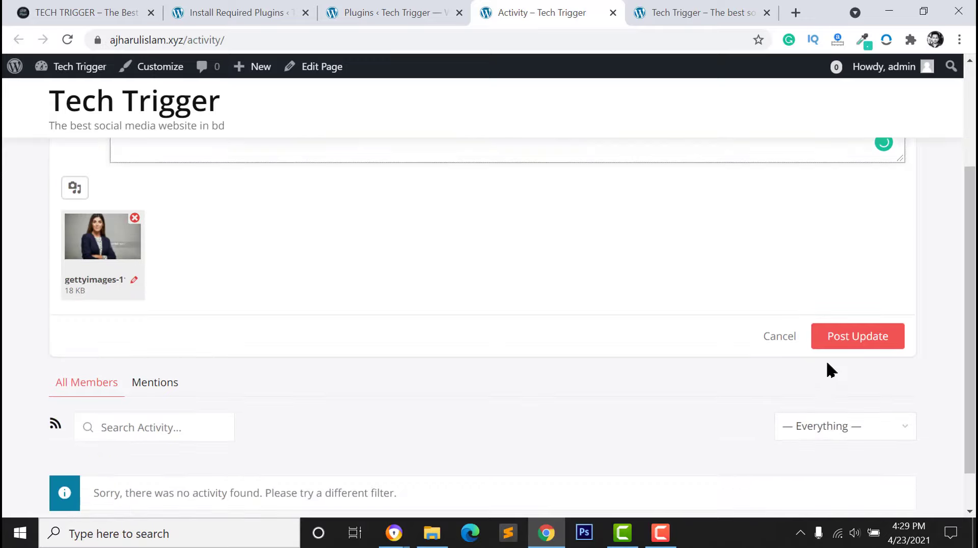
{"action": "left_click", "coordinate": [857, 344]}
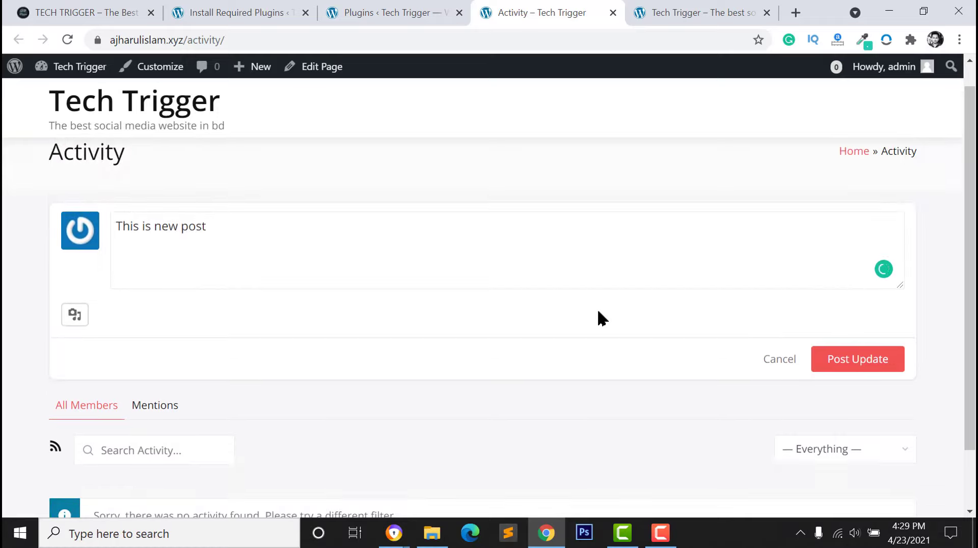
Scroll the activity feed to view the new post with its photo
{"action": "scroll", "coordinate": [410, 332], "scroll_direction": "down", "scroll_amount": 8}
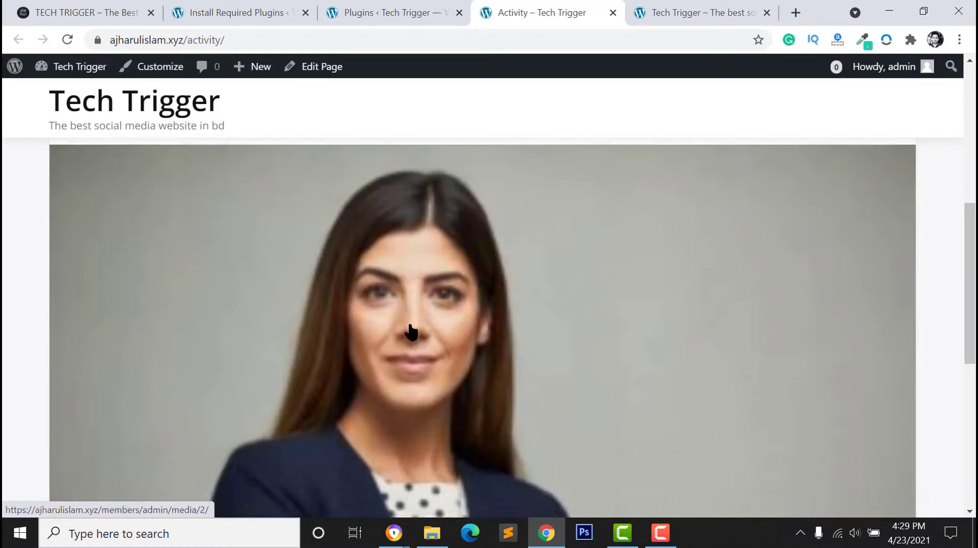
{"action": "scroll", "coordinate": [411, 332], "scroll_direction": "down", "scroll_amount": 8}
{"action": "scroll", "coordinate": [301, 338], "scroll_direction": "up", "scroll_amount": 5}
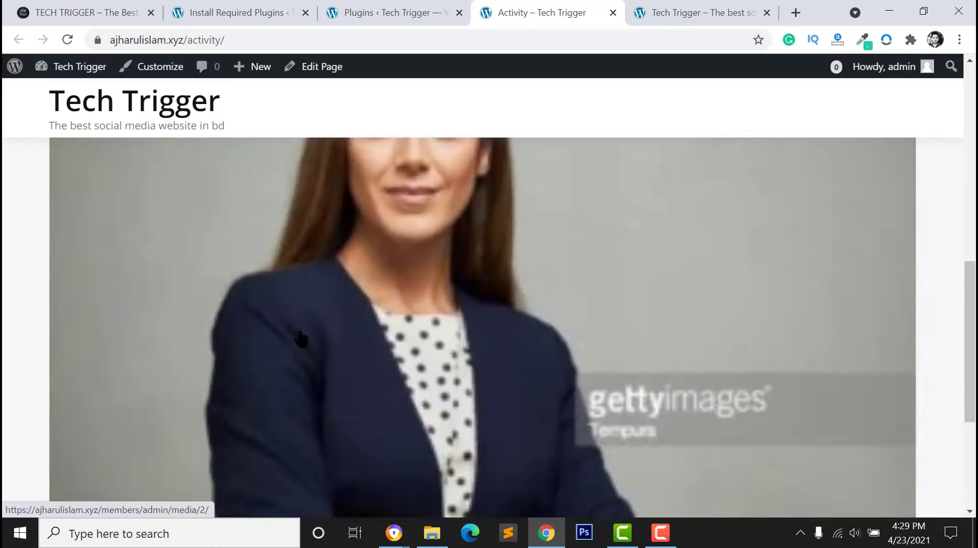
{"action": "scroll", "coordinate": [301, 338], "scroll_direction": "down", "scroll_amount": 5}
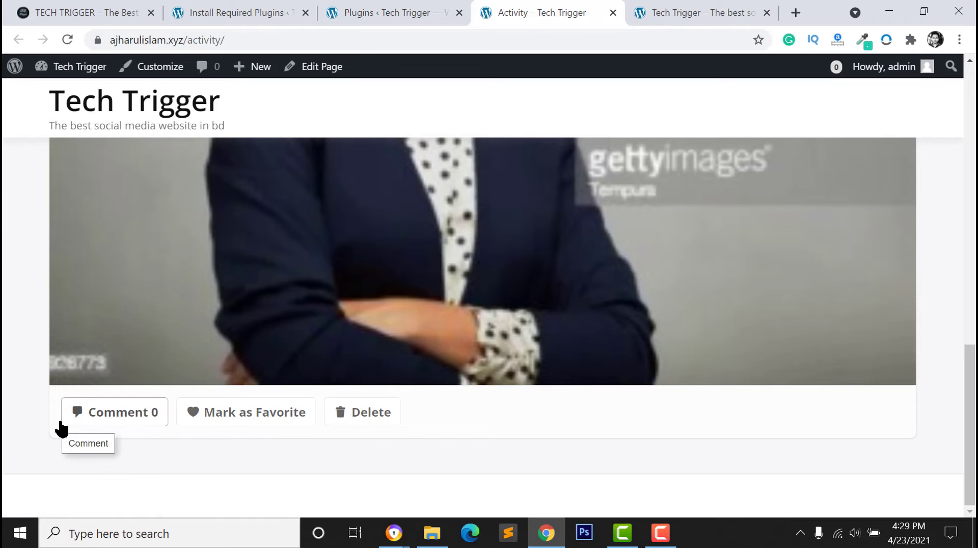
{"action": "left_click", "coordinate": [379, 8]}
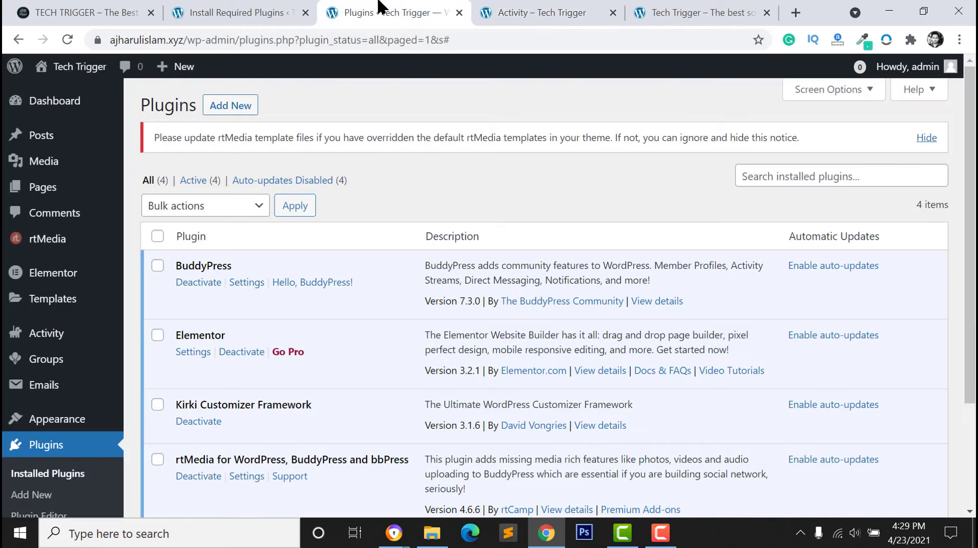
Search for 'BuddyPress Activity Social Share', then install and activate the Wbcom plugin
{"action": "left_click", "coordinate": [220, 110]}
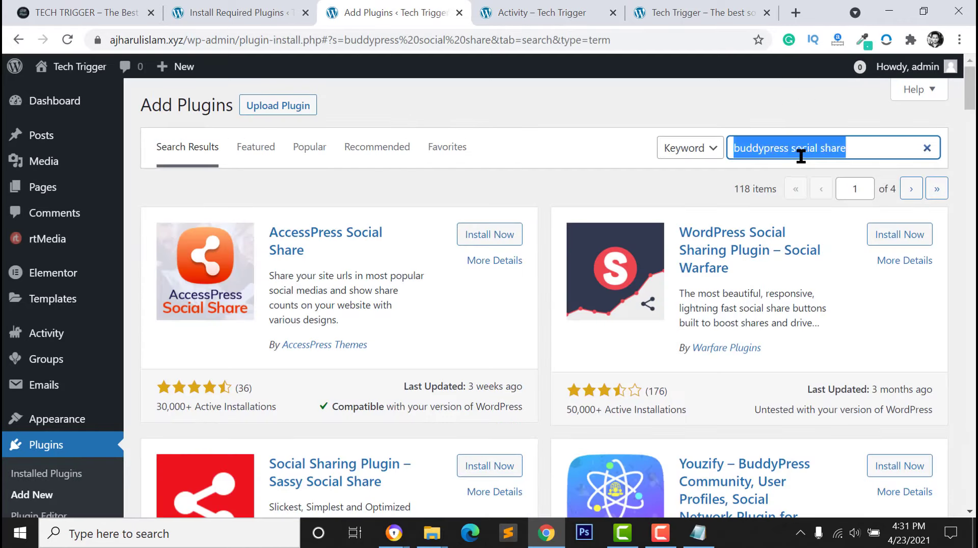
{"action": "type", "text": "BuddyPress Activity Social Share"}
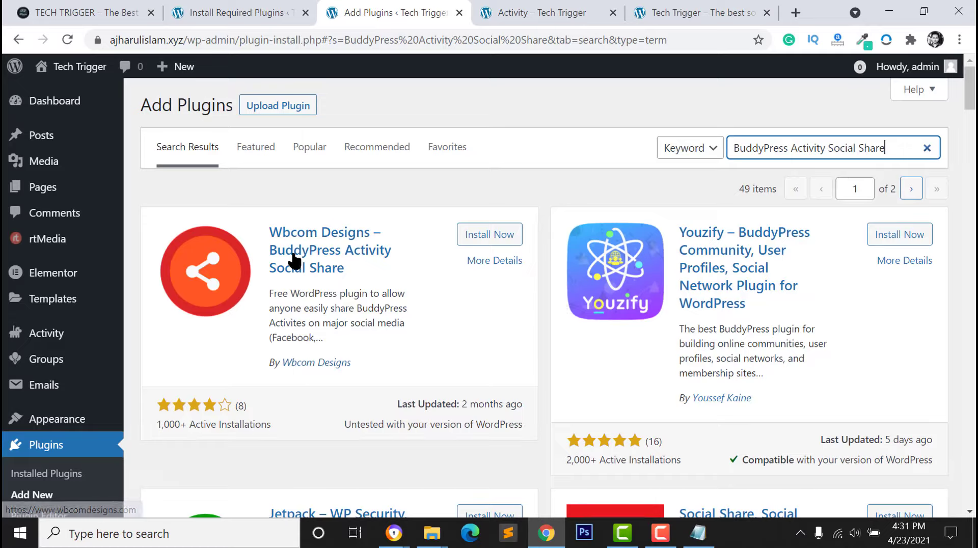
{"action": "left_click", "coordinate": [475, 239]}
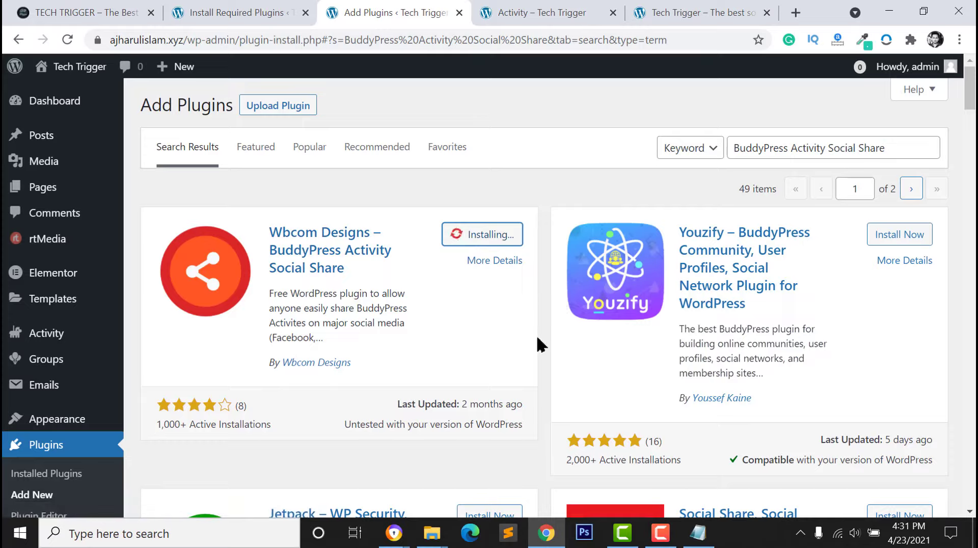
{"action": "left_click", "coordinate": [487, 239]}
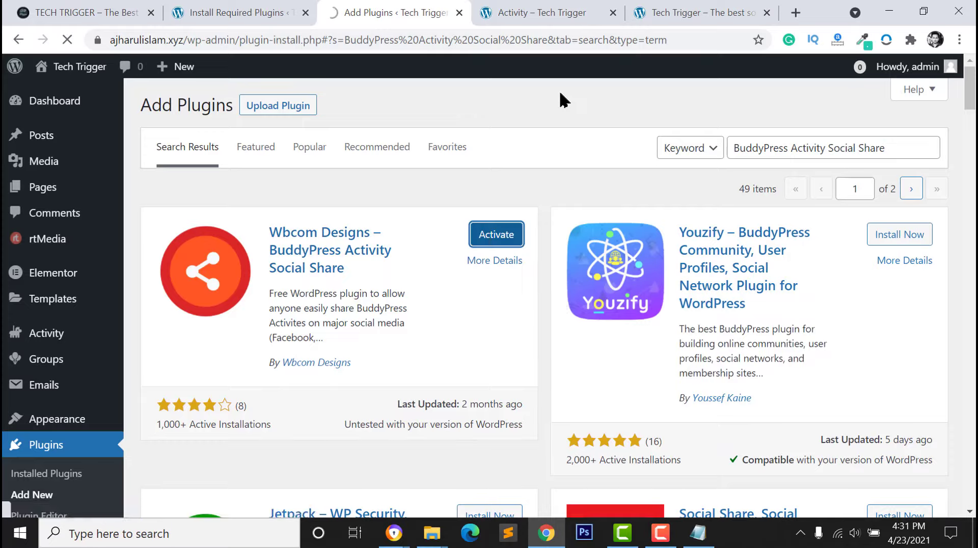
Reload the Activity feed and scroll through posts to see the new Share option
{"action": "left_click", "coordinate": [542, 13]}
{"action": "left_click", "coordinate": [67, 39]}
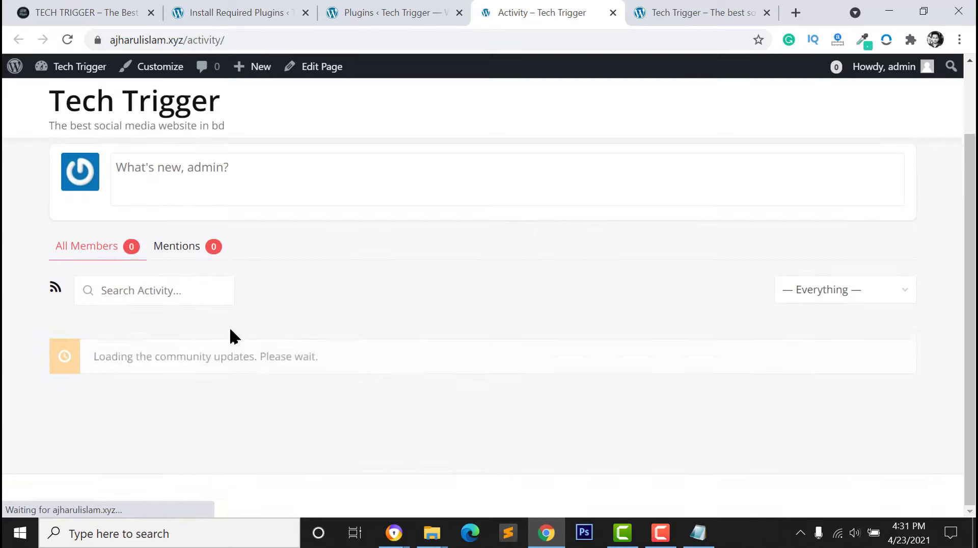
{"action": "scroll", "coordinate": [248, 366], "scroll_direction": "down", "scroll_amount": 3}
{"action": "scroll", "coordinate": [247, 359], "scroll_direction": "down", "scroll_amount": 7}
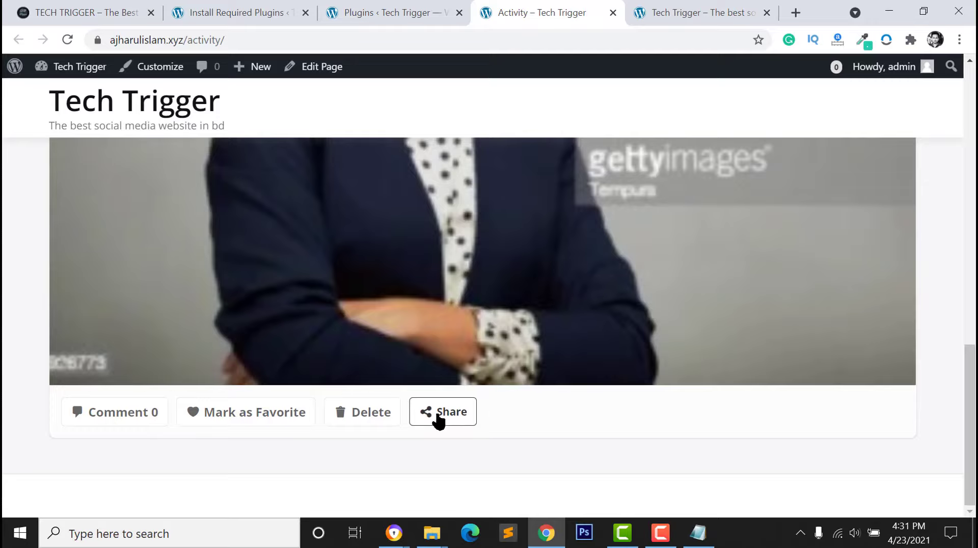
{"action": "scroll", "coordinate": [450, 431], "scroll_direction": "up", "scroll_amount": 1}
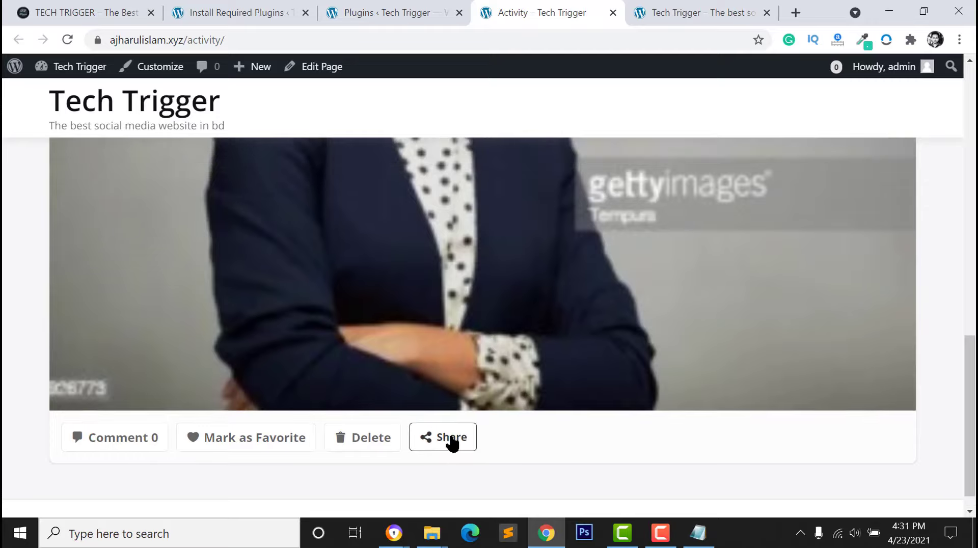
{"action": "scroll", "coordinate": [450, 440], "scroll_direction": "up", "scroll_amount": 10}
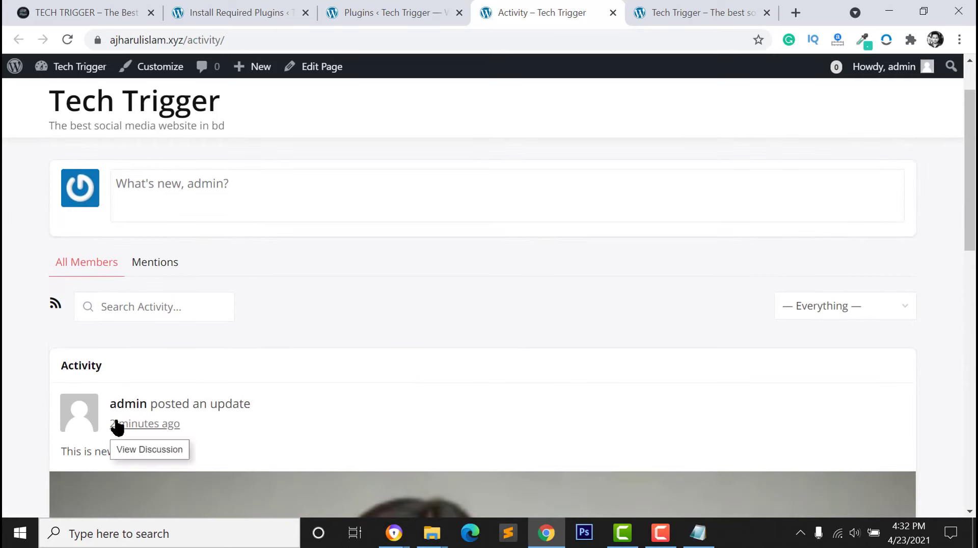
{"action": "key", "text": "ctrl+shift+Tab"}
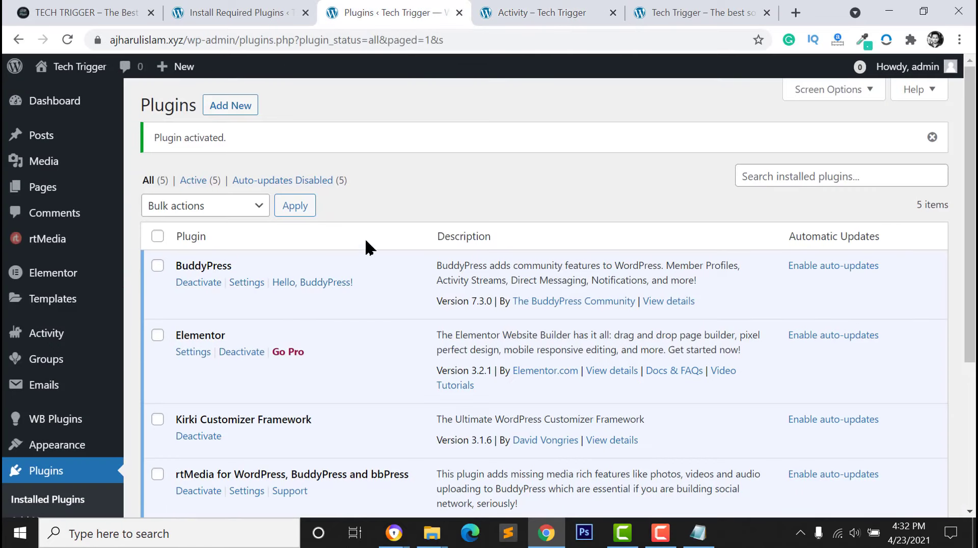
Search the plugin directory for 'bbpress', then install and activate bbPress
{"action": "left_click", "coordinate": [229, 106]}
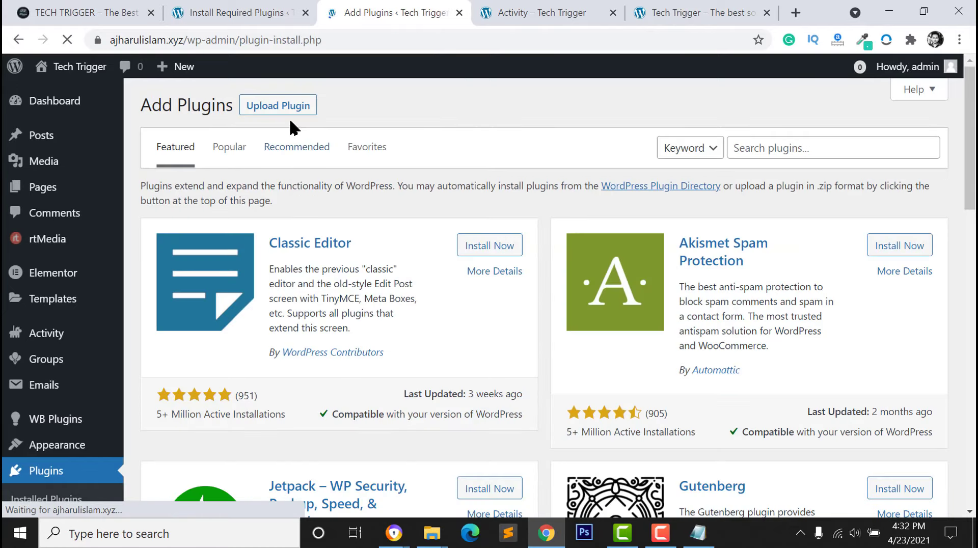
{"action": "left_click", "coordinate": [775, 149]}
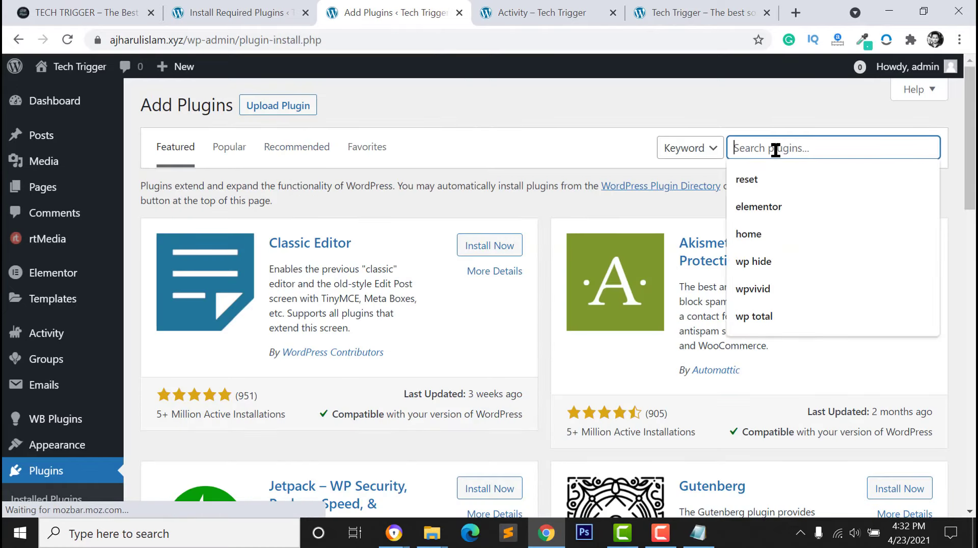
{"action": "type", "text": "bbpress"}
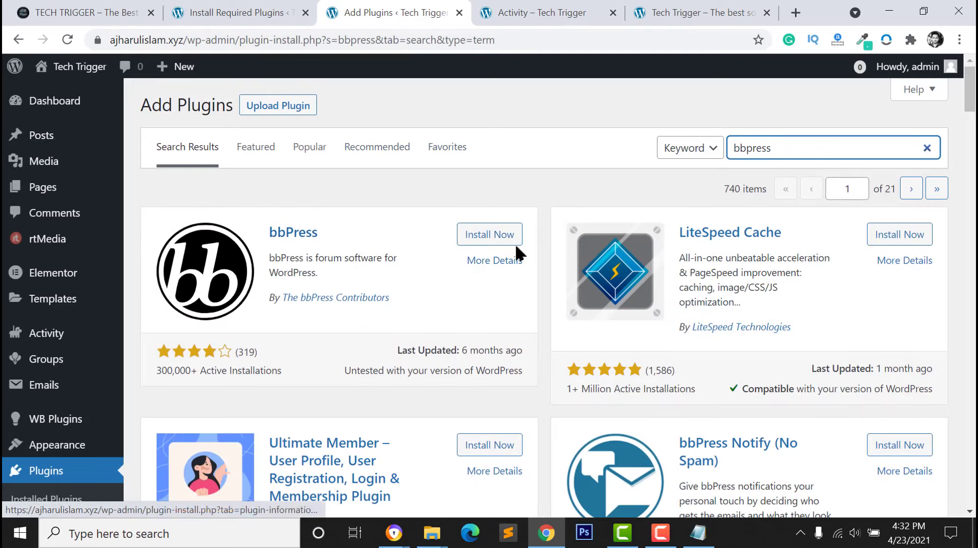
{"action": "left_click", "coordinate": [457, 235]}
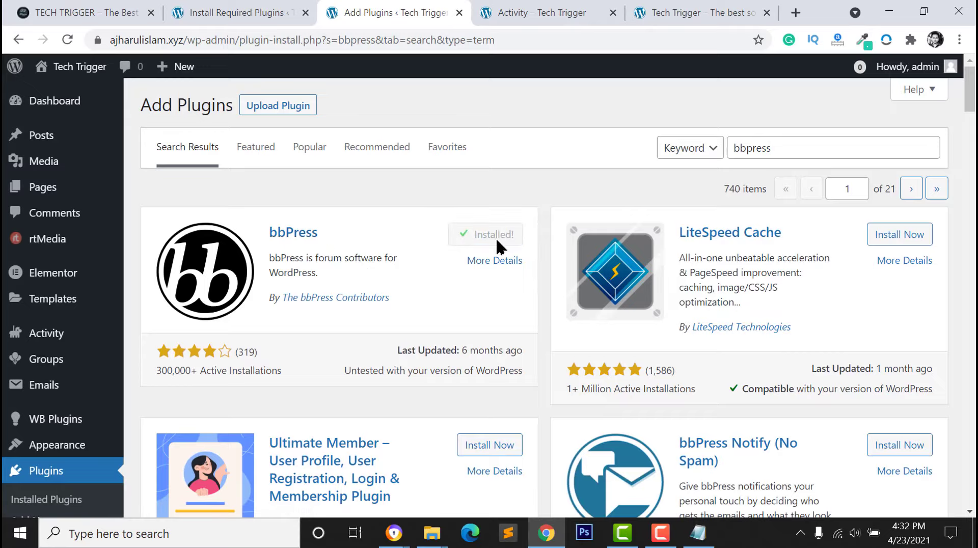
{"action": "left_click", "coordinate": [515, 235]}
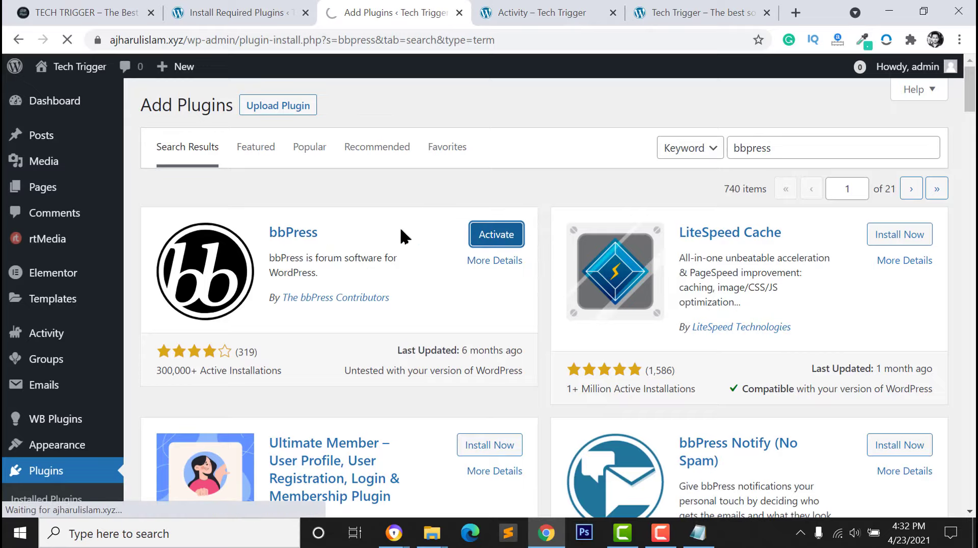
{"action": "left_click", "coordinate": [494, 234]}
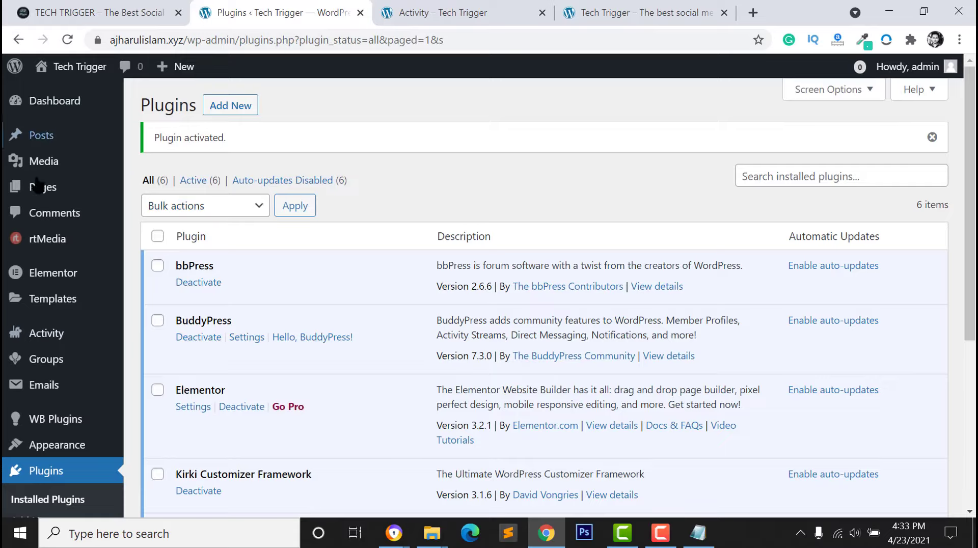
{"action": "left_click", "coordinate": [417, 15]}
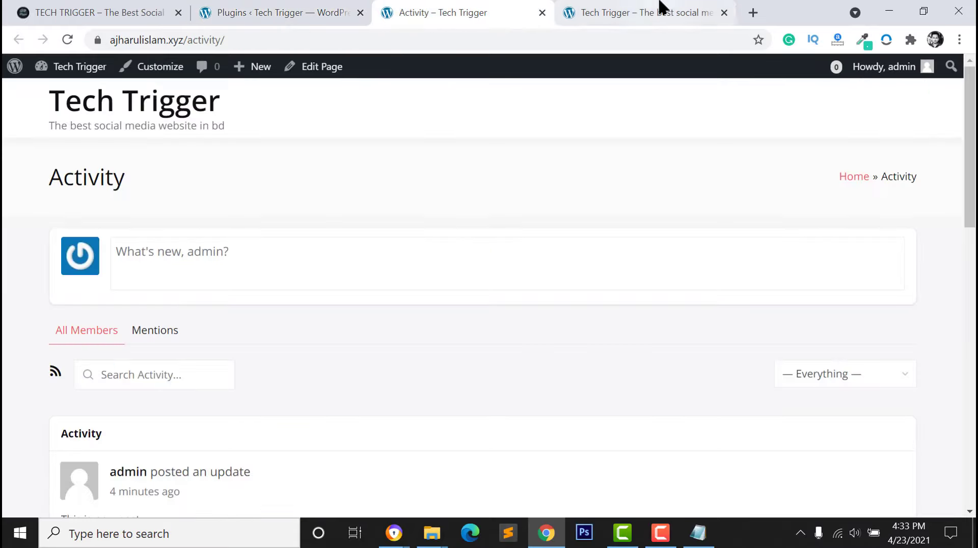
{"action": "left_click", "coordinate": [662, 11]}
{"action": "left_click", "coordinate": [87, 96]}
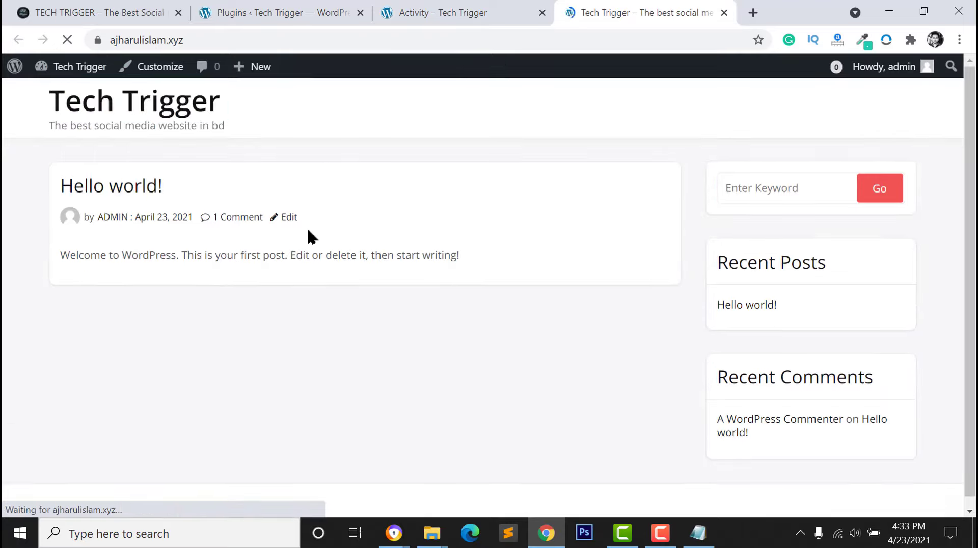
{"action": "left_click", "coordinate": [102, 11]}
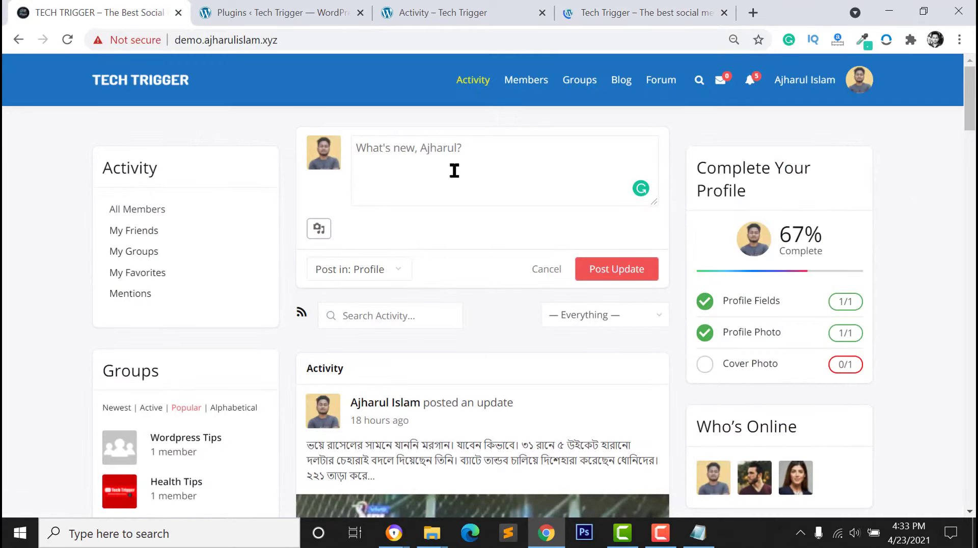
{"action": "left_click", "coordinate": [460, 11]}
{"action": "left_click", "coordinate": [245, 12]}
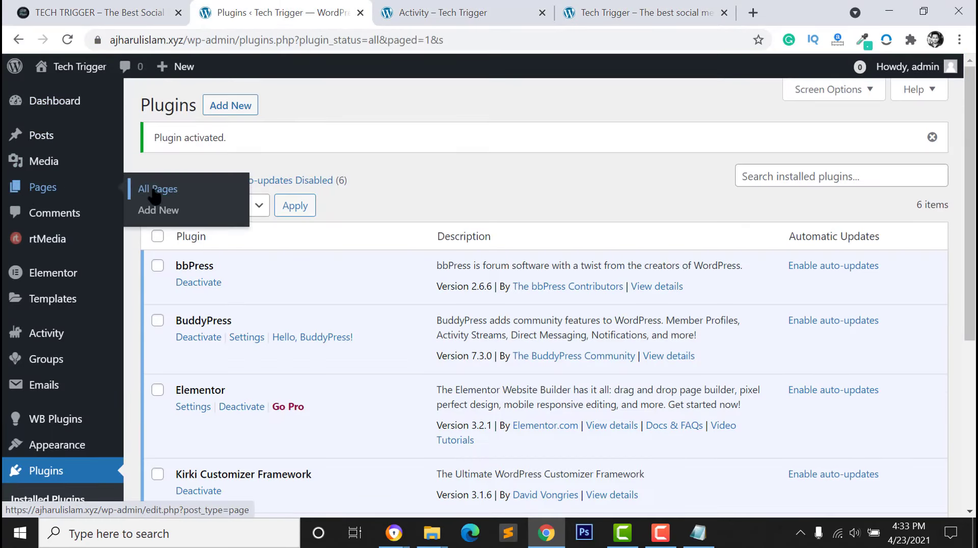
Open the pages list in a new tab and publish the Blog page
{"action": "right_click", "coordinate": [154, 193]}
{"action": "left_click", "coordinate": [219, 201]}
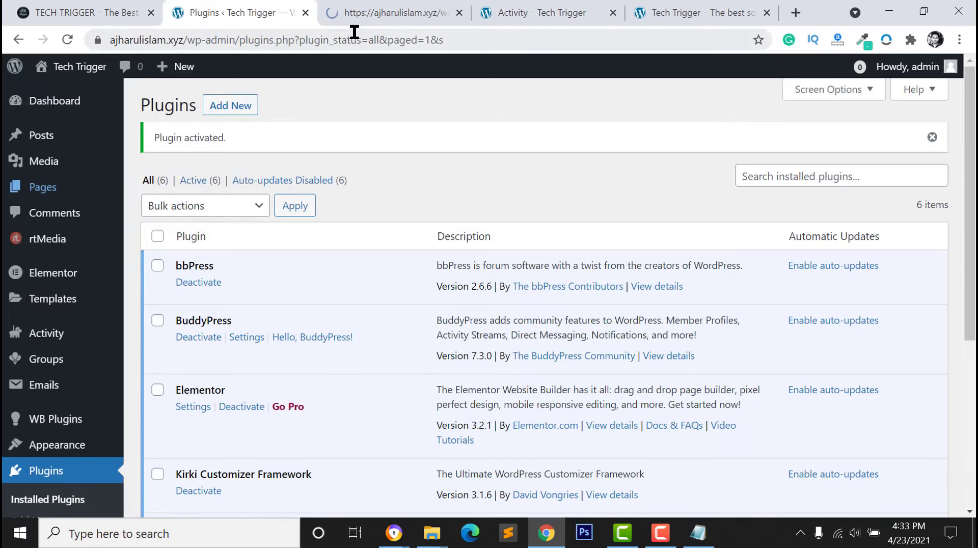
{"action": "left_click", "coordinate": [357, 13]}
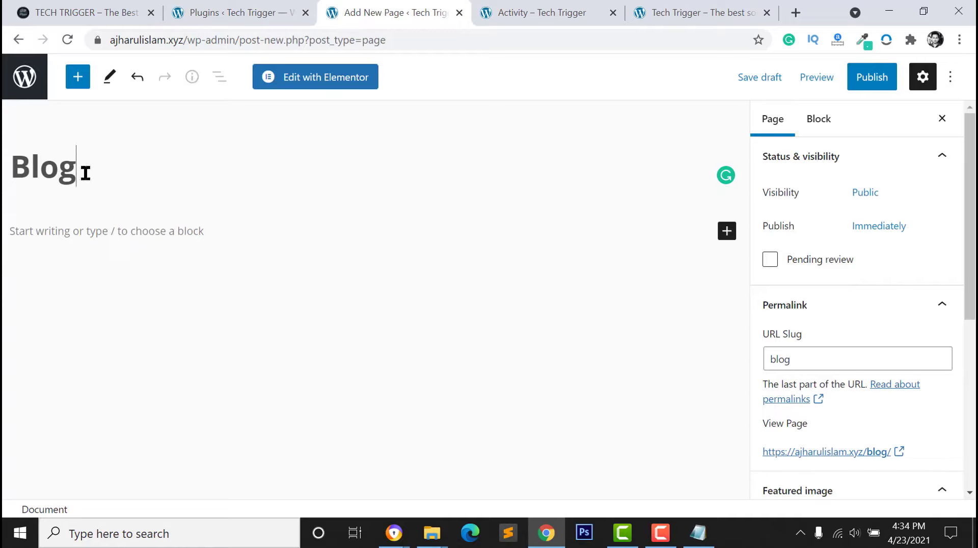
{"action": "left_click", "coordinate": [869, 79]}
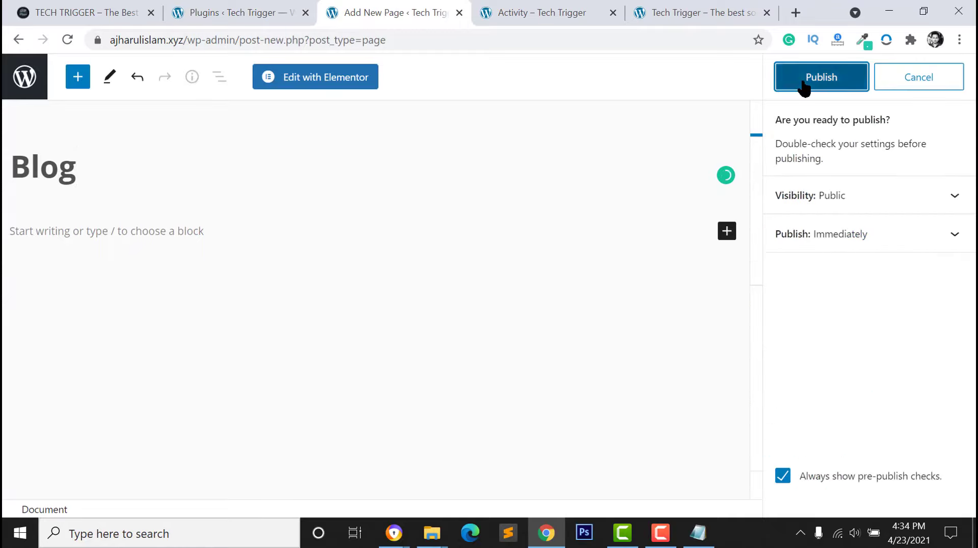
{"action": "left_click", "coordinate": [812, 77]}
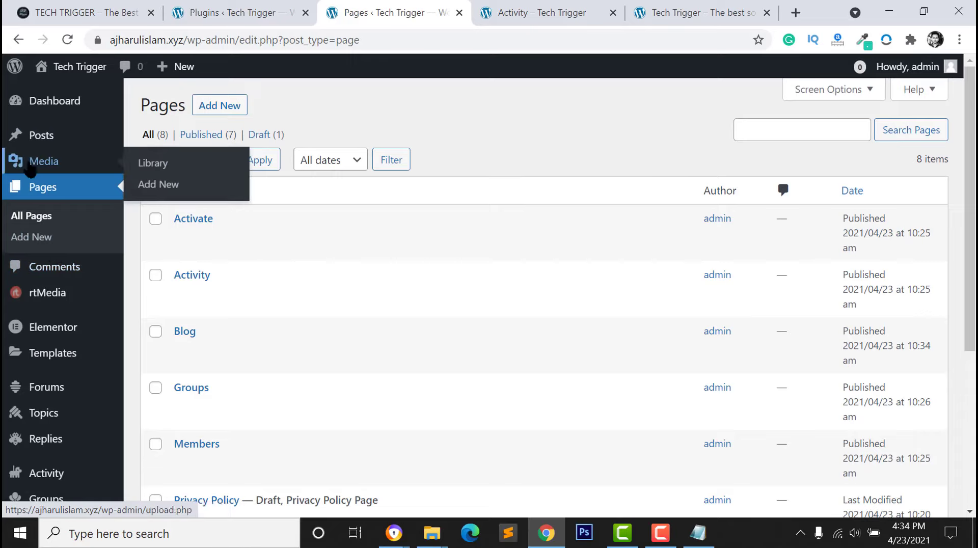
In Reading settings, choose a static page: Activity as homepage, Blog as posts page
{"action": "scroll", "coordinate": [40, 263], "scroll_direction": "down", "scroll_amount": 5}
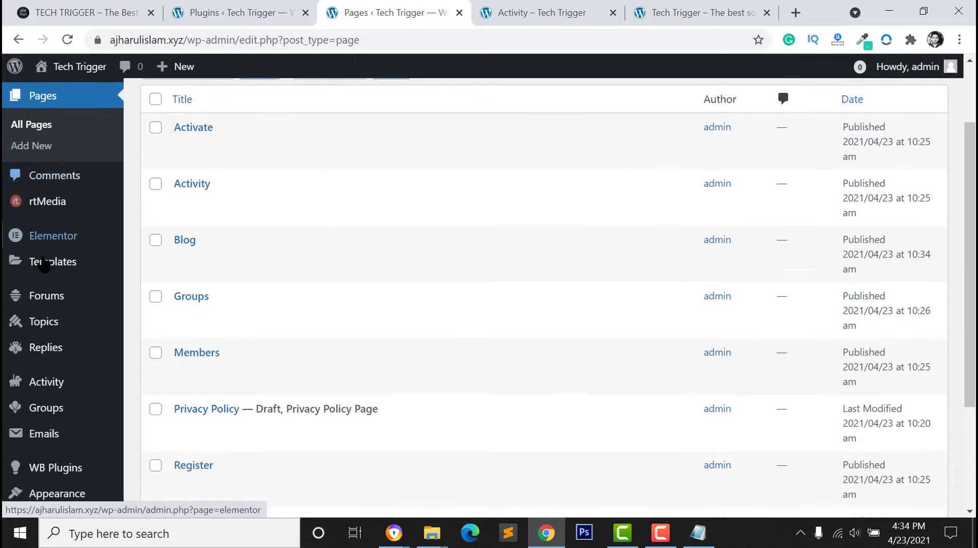
{"action": "scroll", "coordinate": [40, 357], "scroll_direction": "down", "scroll_amount": 1}
{"action": "mouse_move", "coordinate": [66, 437]}
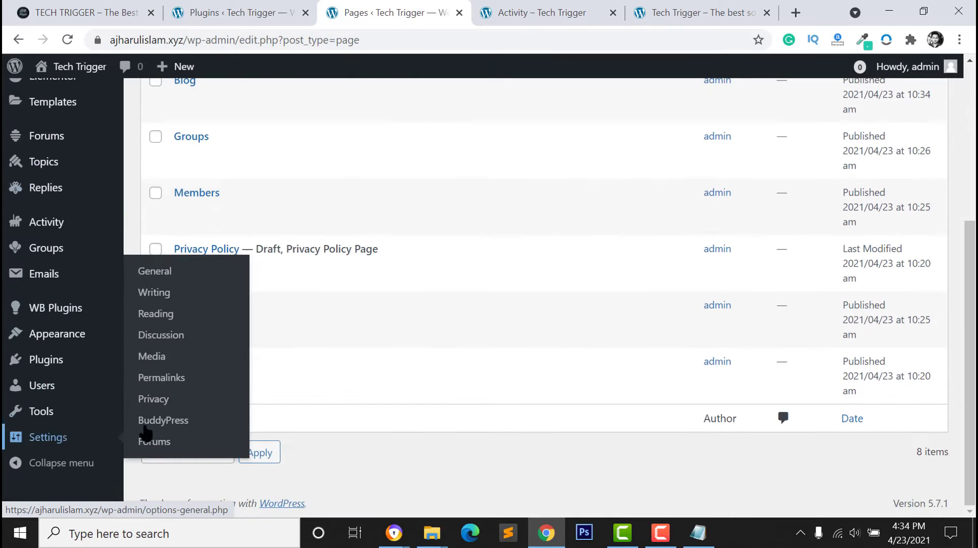
{"action": "left_click", "coordinate": [158, 315]}
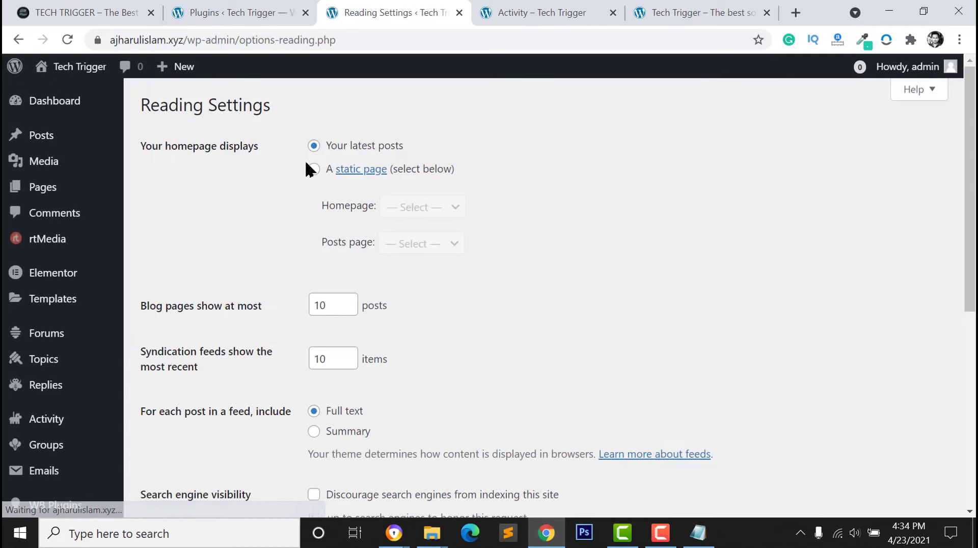
{"action": "left_click", "coordinate": [313, 169]}
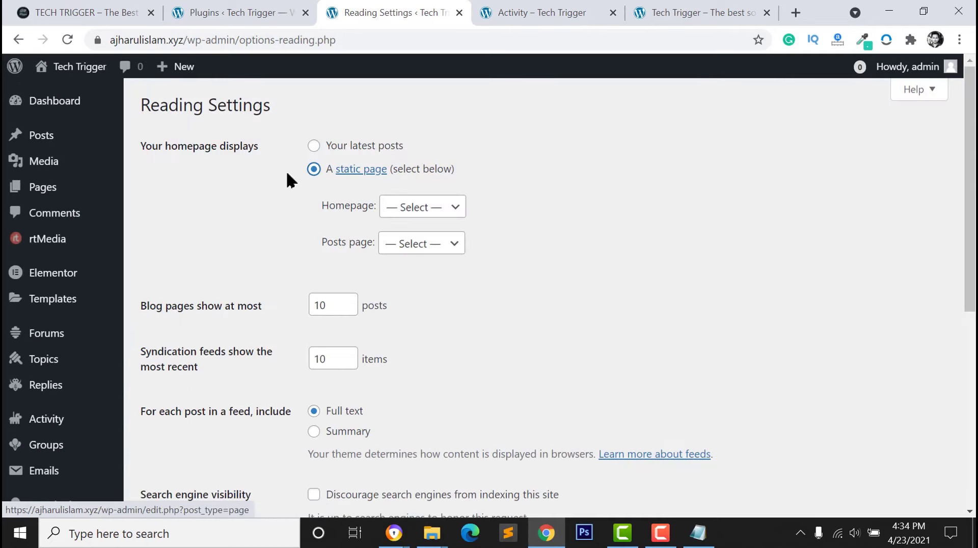
{"action": "left_click", "coordinate": [435, 210]}
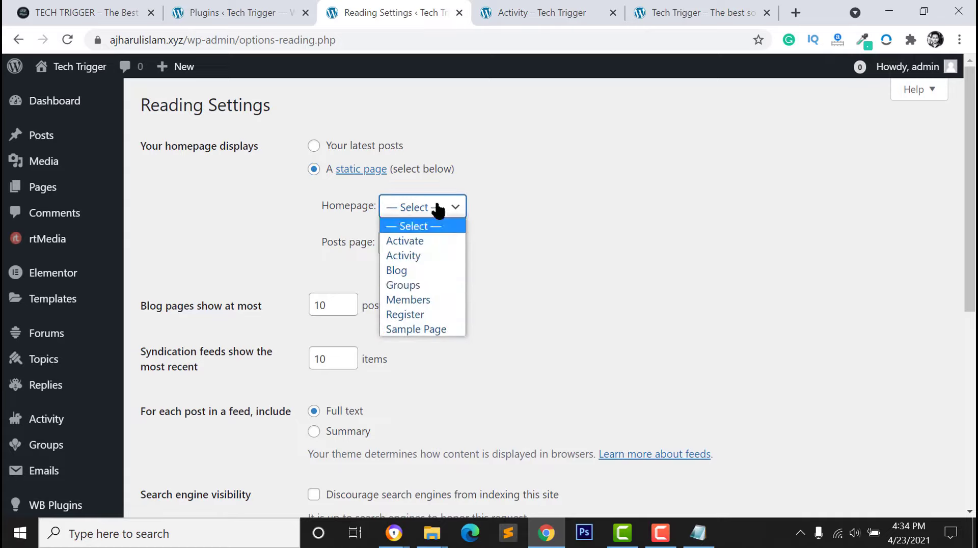
{"action": "left_click", "coordinate": [407, 257]}
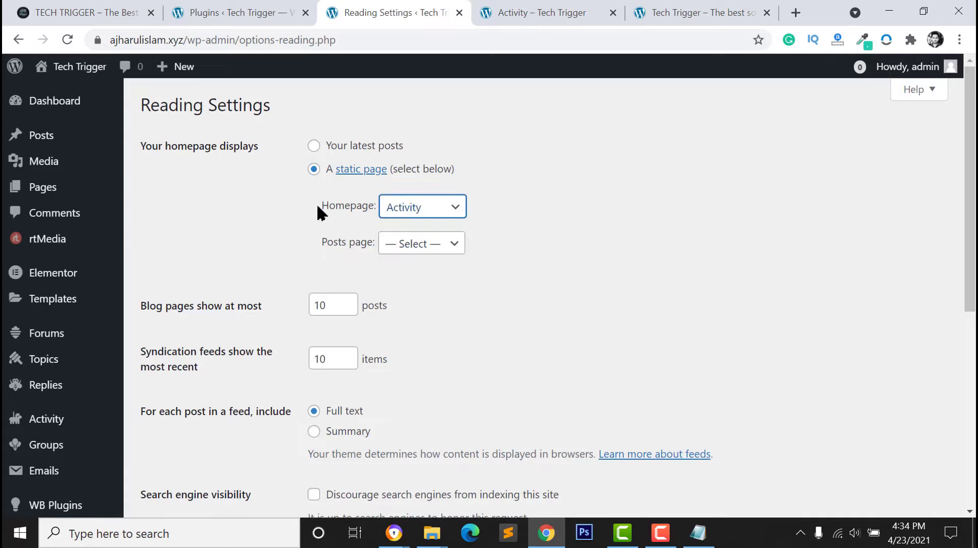
{"action": "left_click", "coordinate": [427, 244]}
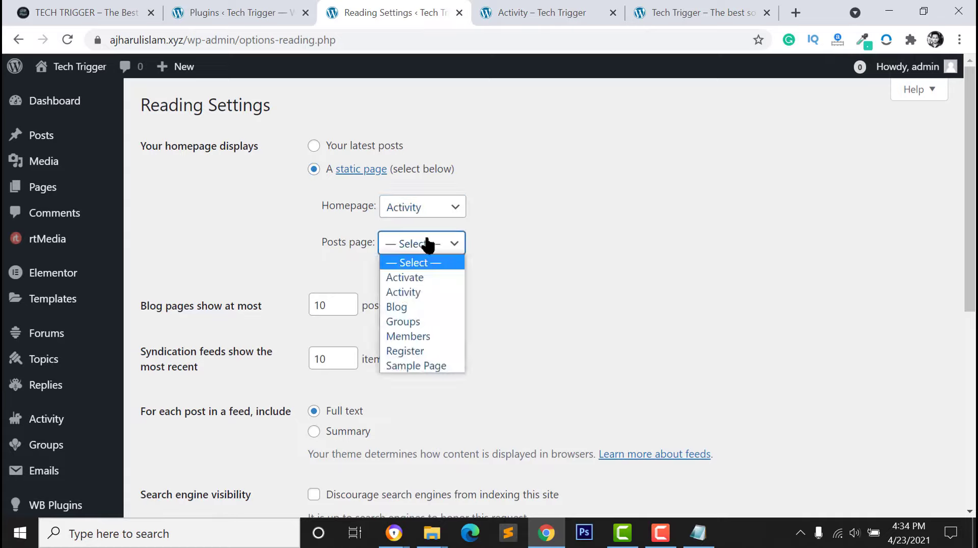
{"action": "left_click", "coordinate": [408, 305]}
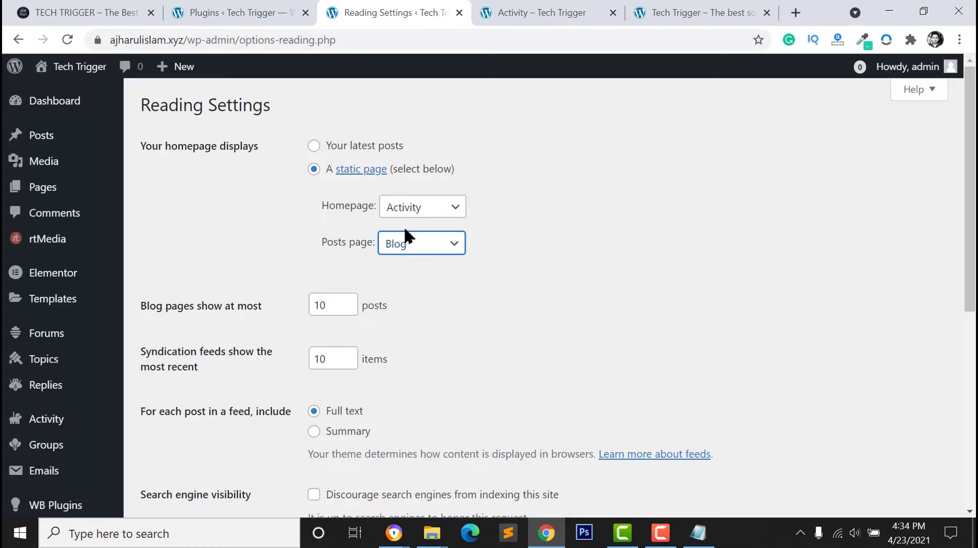
Save the reading settings after a quick check of the Activity page
{"action": "left_click", "coordinate": [537, 9]}
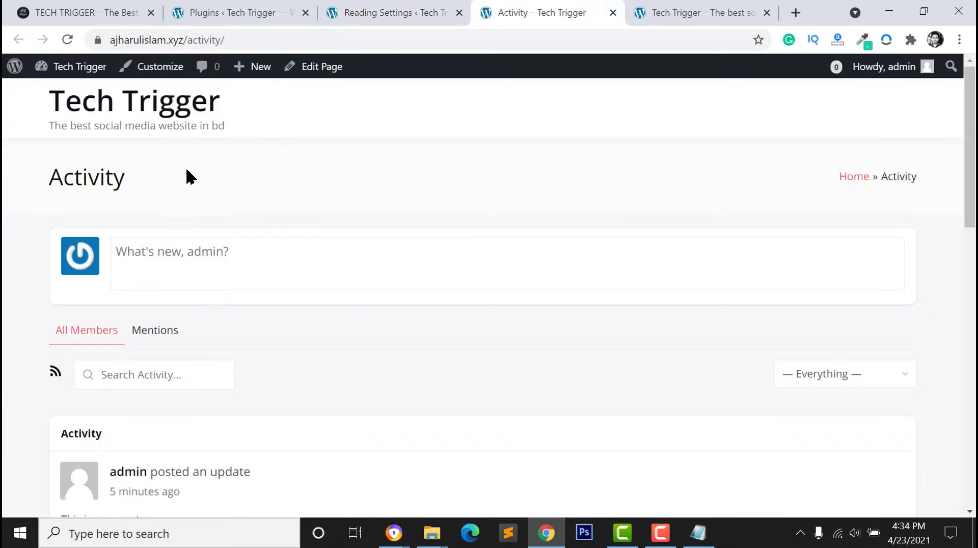
{"action": "left_click", "coordinate": [412, 9]}
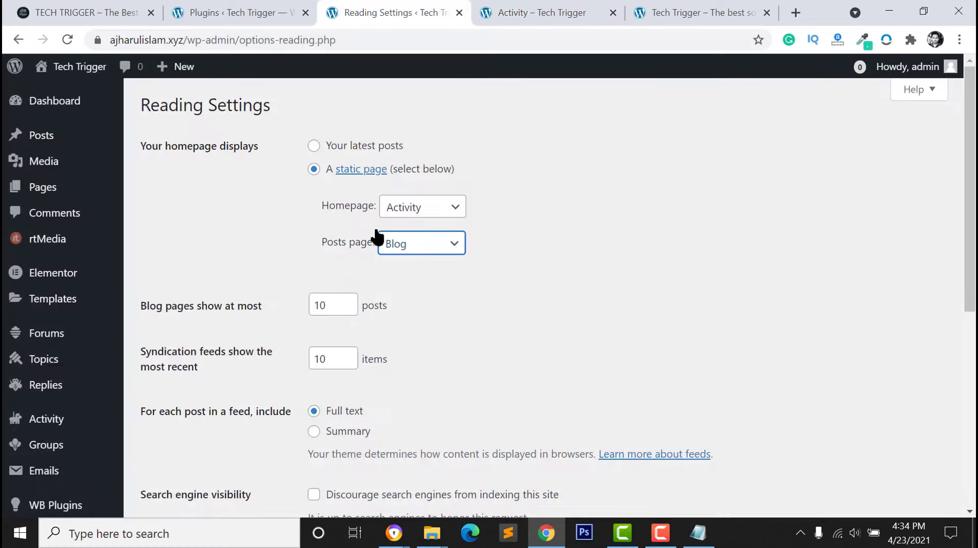
{"action": "scroll", "coordinate": [393, 319], "scroll_direction": "down", "scroll_amount": 6}
{"action": "left_click", "coordinate": [177, 235]}
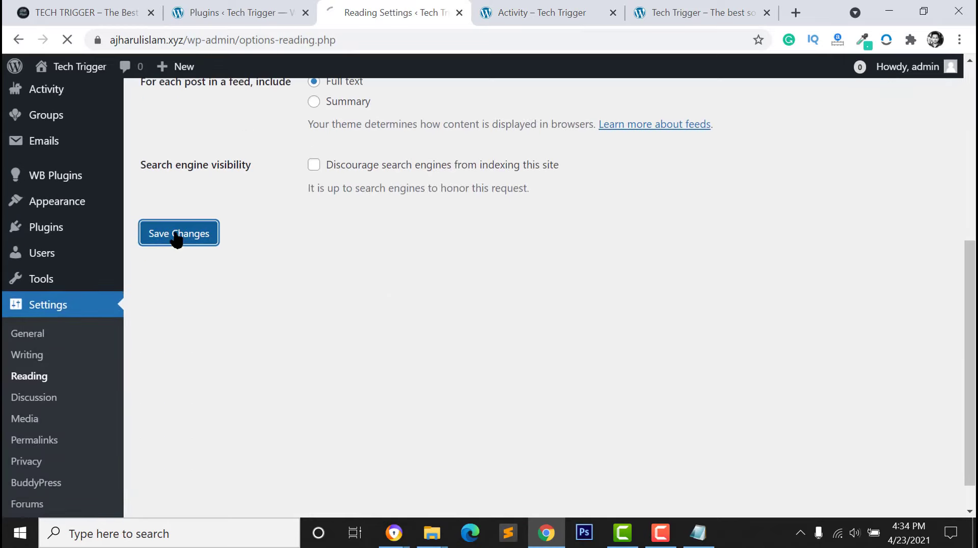
{"action": "key", "text": "ctrl+Tab"}
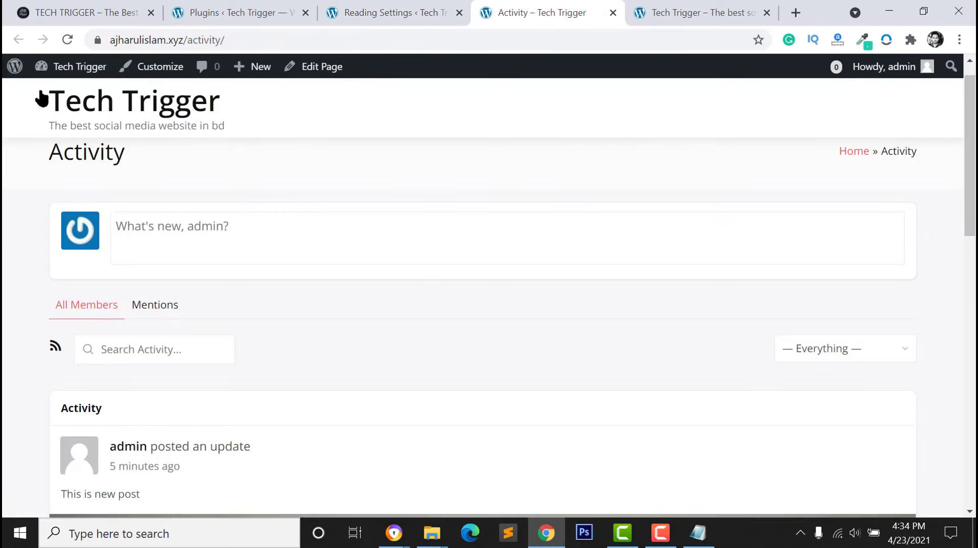
Load the Tech Trigger home page to confirm it shows the activity feed
{"action": "left_click", "coordinate": [107, 108]}
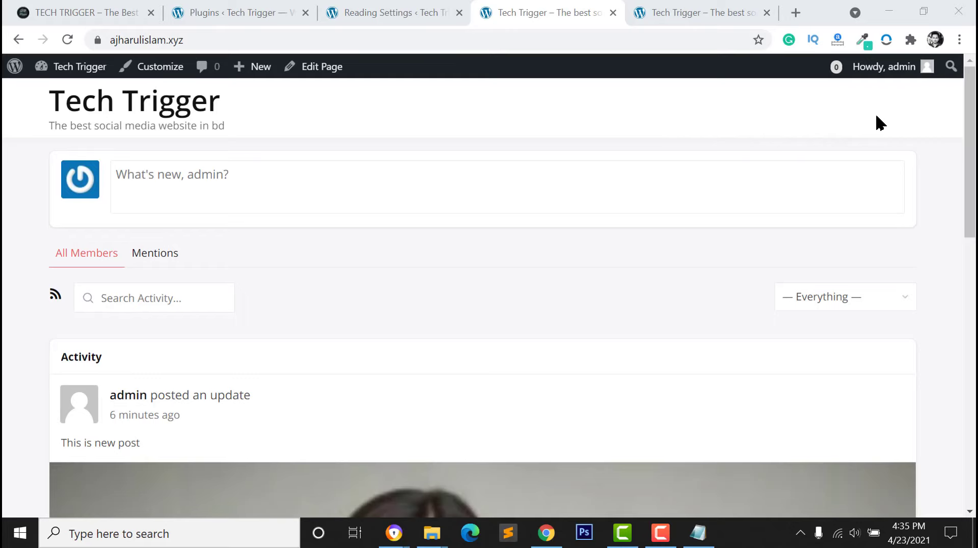
{"action": "left_click", "coordinate": [219, 11]}
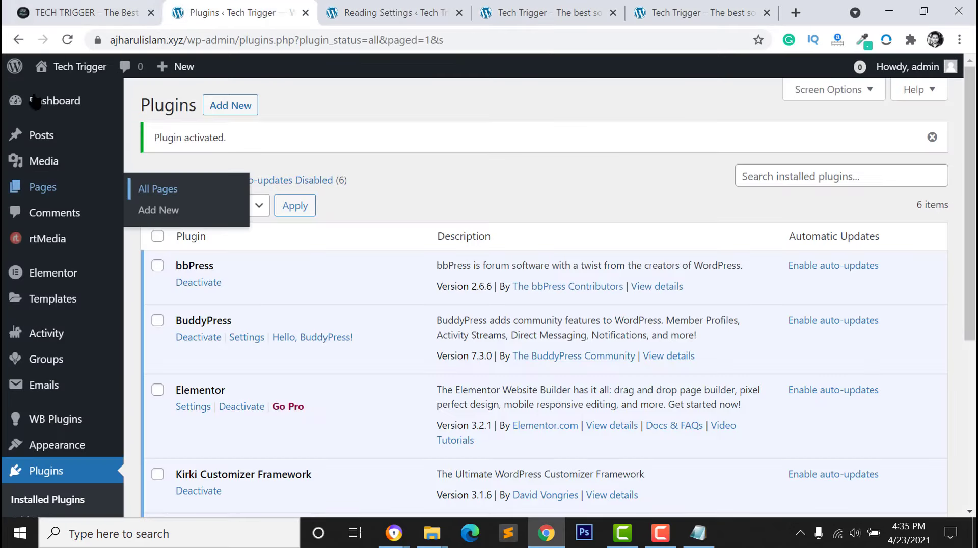
Create a menu named 'Primary Menu' assigned to the Primary location
{"action": "scroll", "coordinate": [35, 204], "scroll_direction": "down", "scroll_amount": 2}
{"action": "mouse_move", "coordinate": [62, 351]}
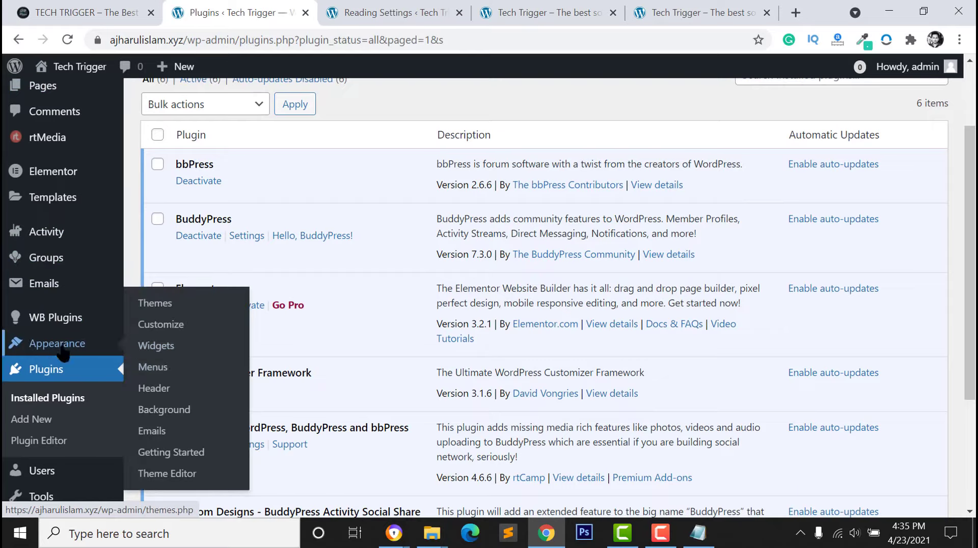
{"action": "left_click", "coordinate": [161, 371]}
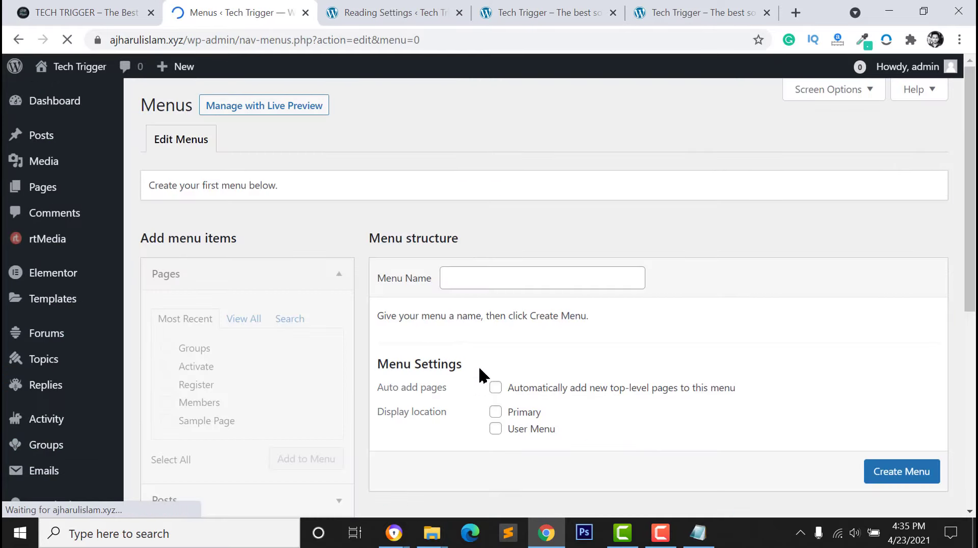
{"action": "left_click", "coordinate": [493, 280]}
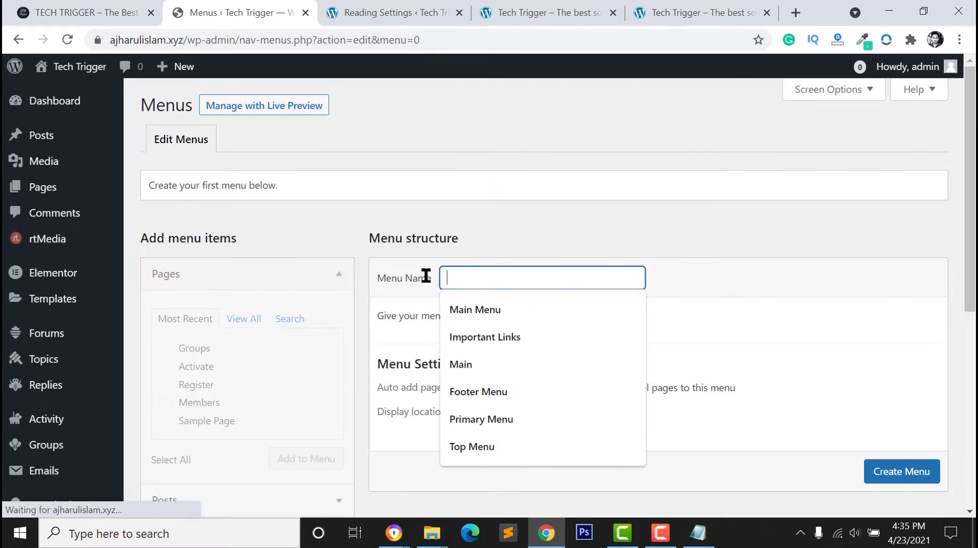
{"action": "type", "text": "Primary Menu"}
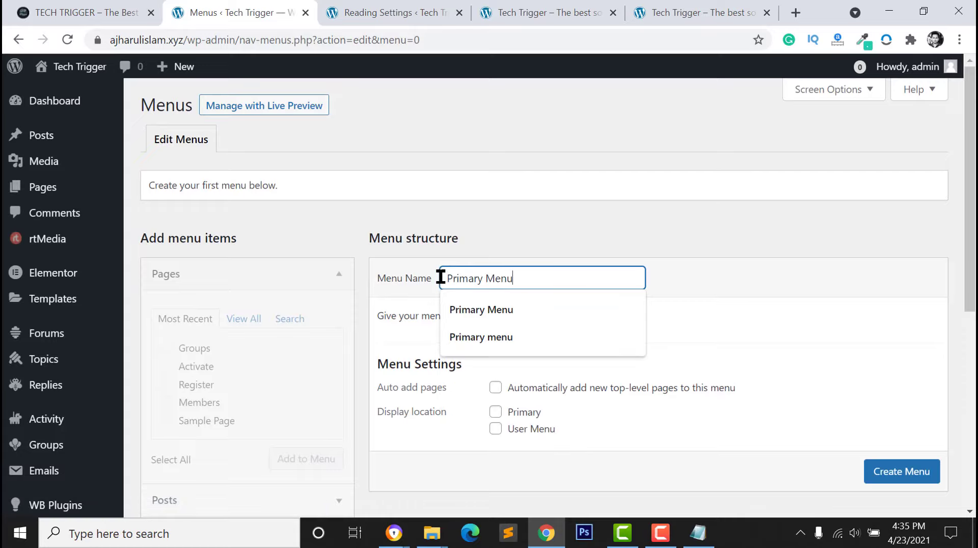
{"action": "left_click", "coordinate": [534, 205]}
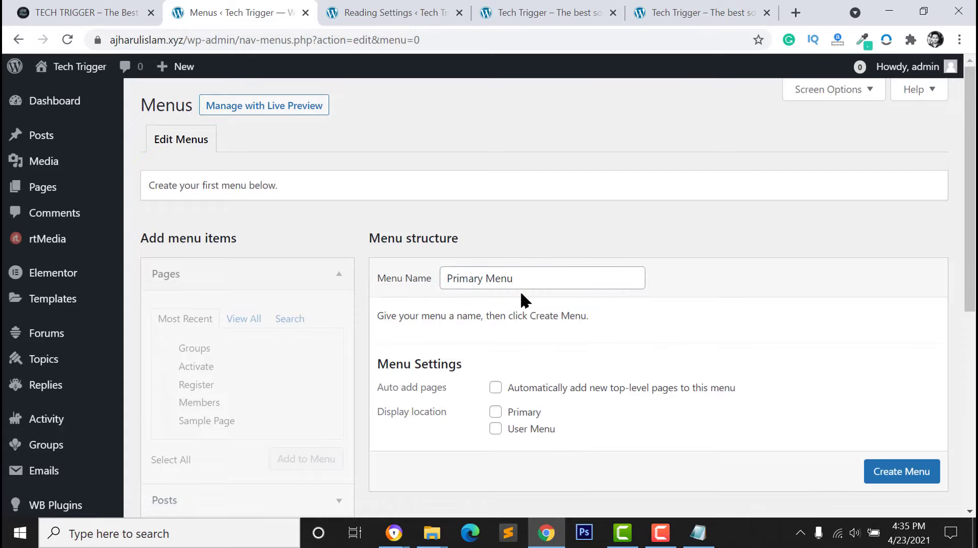
{"action": "scroll", "coordinate": [517, 399], "scroll_direction": "down", "scroll_amount": 1}
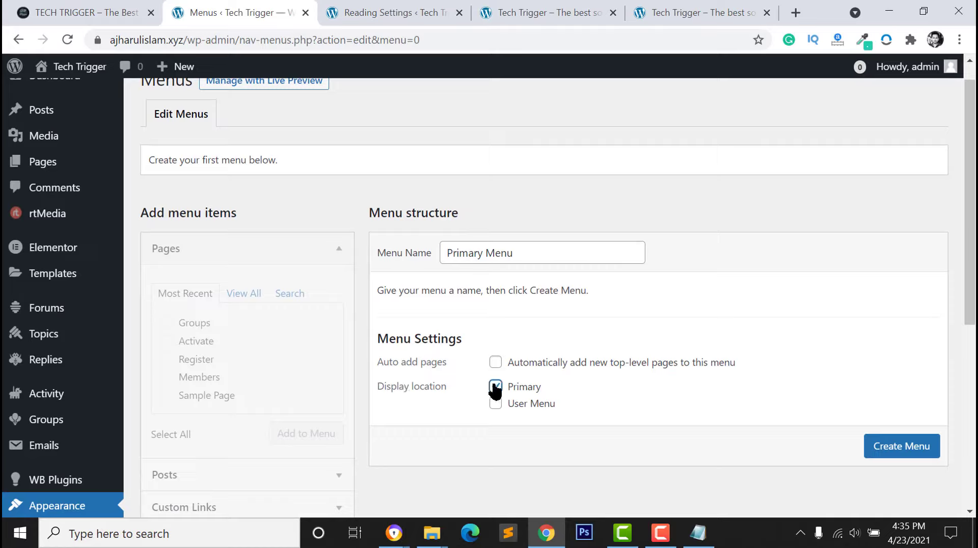
{"action": "left_click", "coordinate": [889, 447]}
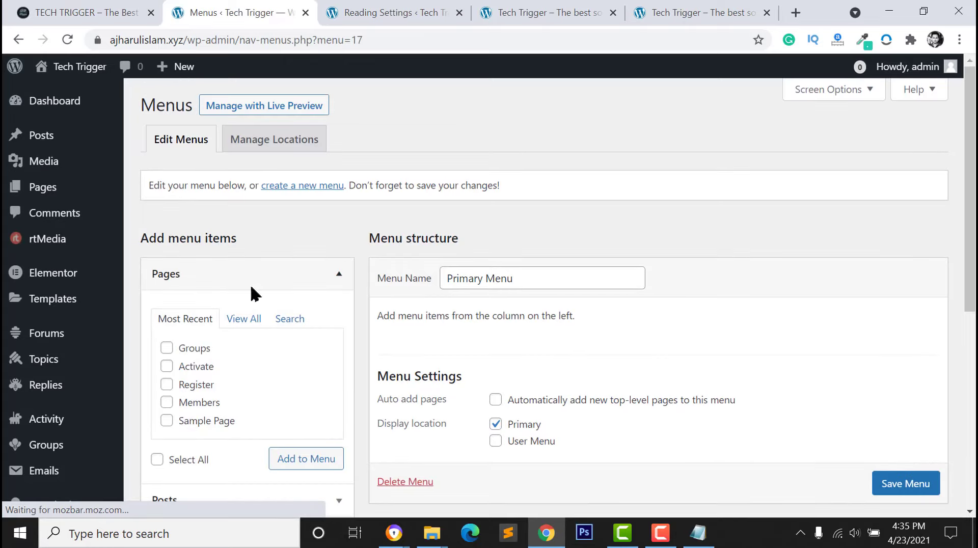
Add the Activity, Blog and Groups pages to the menu
{"action": "scroll", "coordinate": [204, 278], "scroll_direction": "down", "scroll_amount": 1}
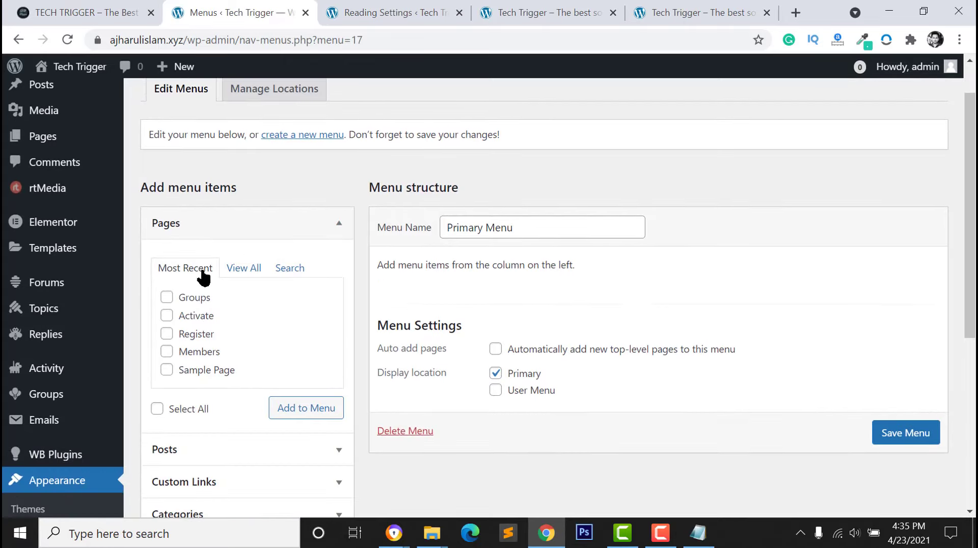
{"action": "left_click", "coordinate": [238, 269]}
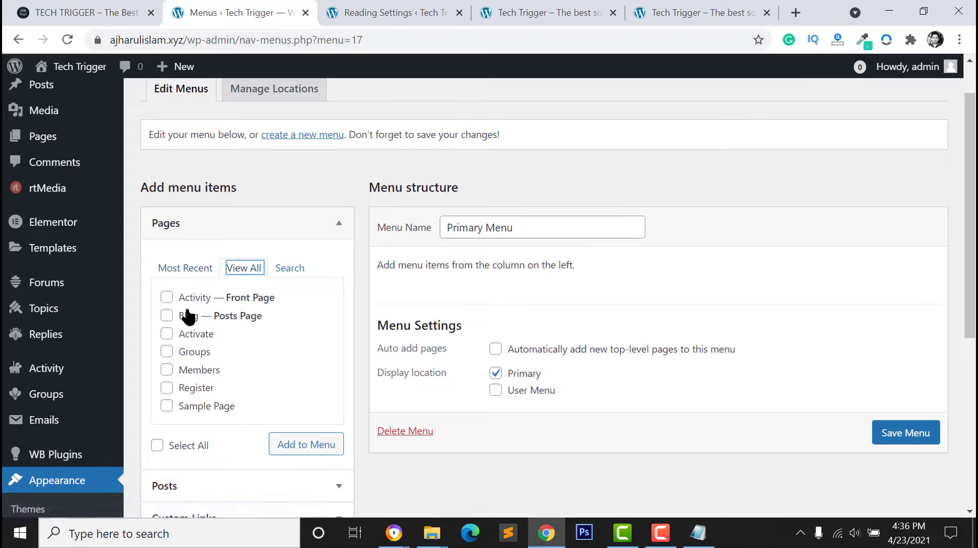
{"action": "left_click", "coordinate": [167, 298]}
{"action": "left_click", "coordinate": [166, 315]}
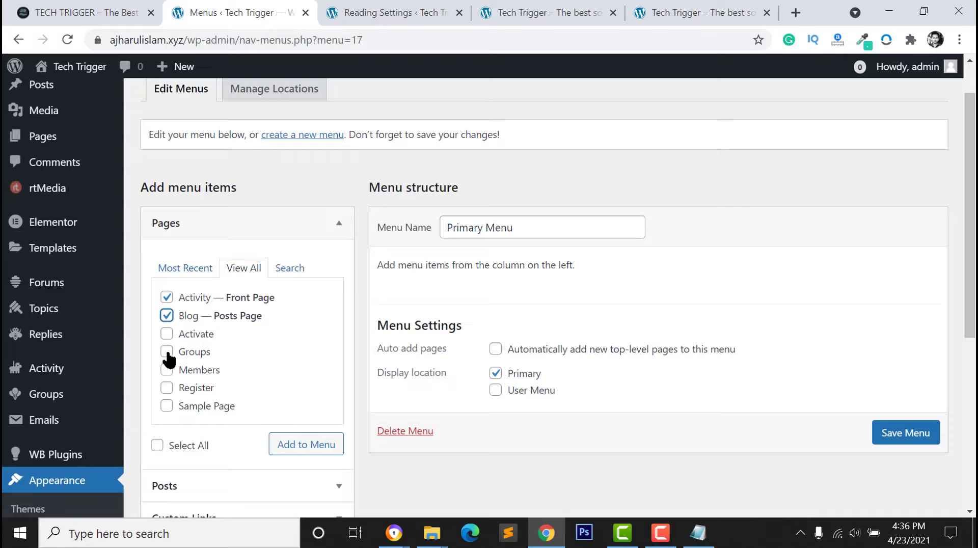
{"action": "left_click", "coordinate": [167, 352]}
{"action": "scroll", "coordinate": [170, 348], "scroll_direction": "down", "scroll_amount": 1}
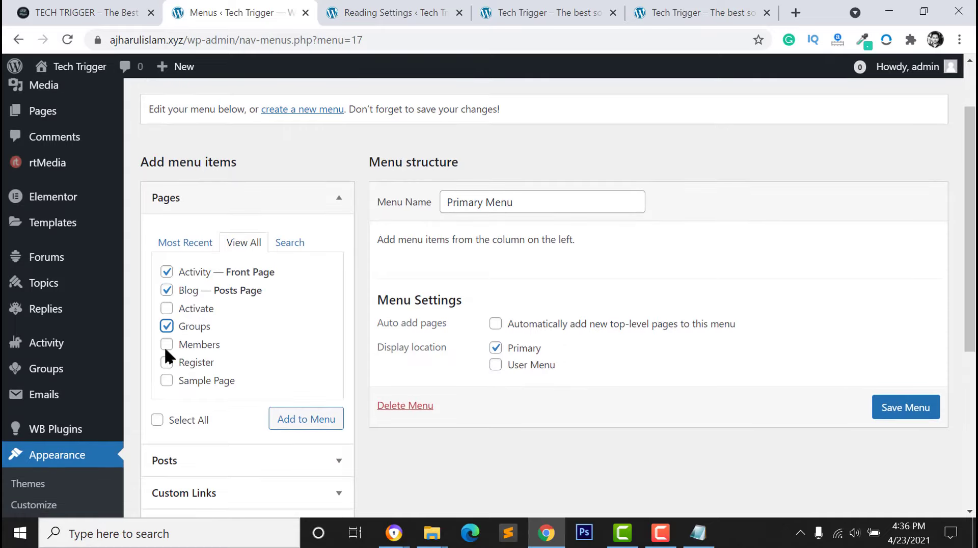
{"action": "left_click", "coordinate": [291, 426]}
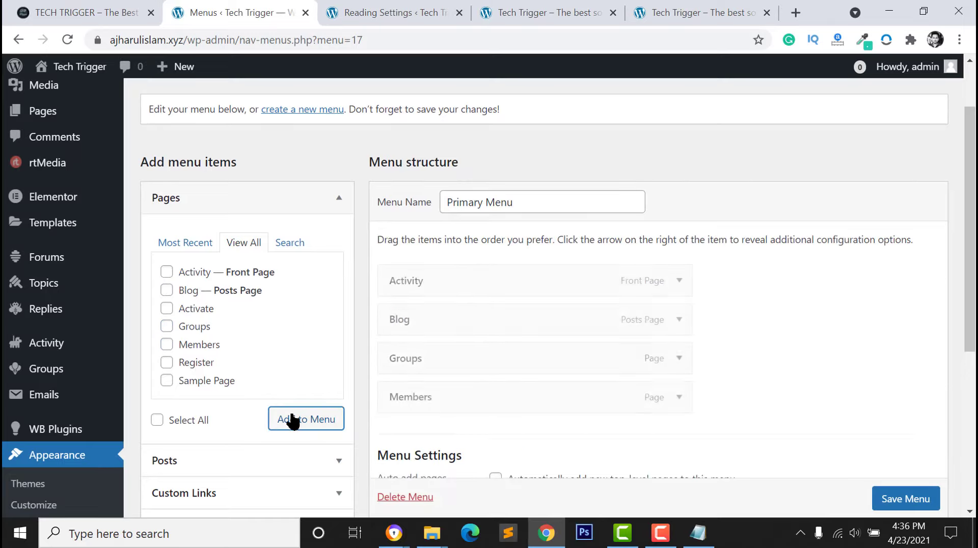
Reorder the items to Activity, Groups, Members, Blog and save the menu
{"action": "left_click_drag", "start_coordinate": [423, 356], "coordinate": [421, 267]}
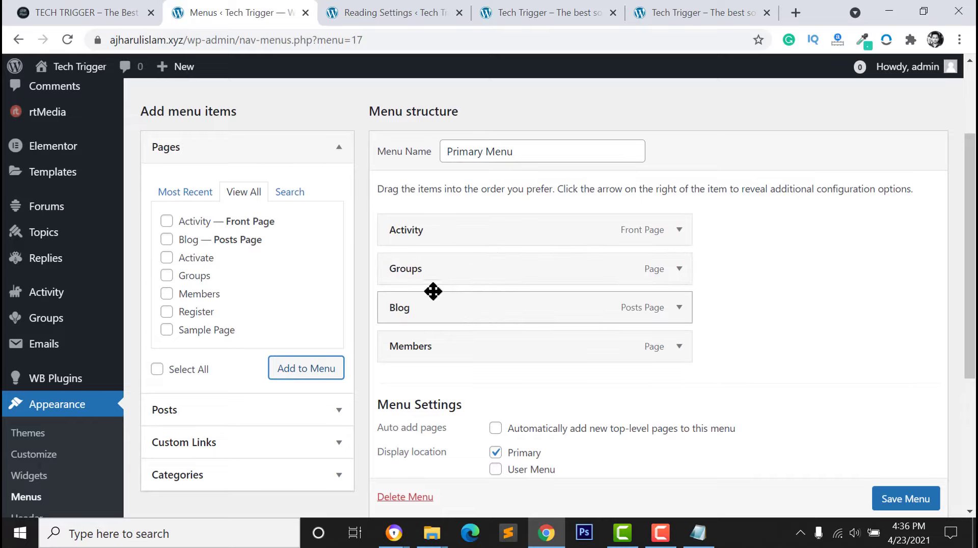
{"action": "scroll", "coordinate": [806, 435], "scroll_direction": "down", "scroll_amount": 1}
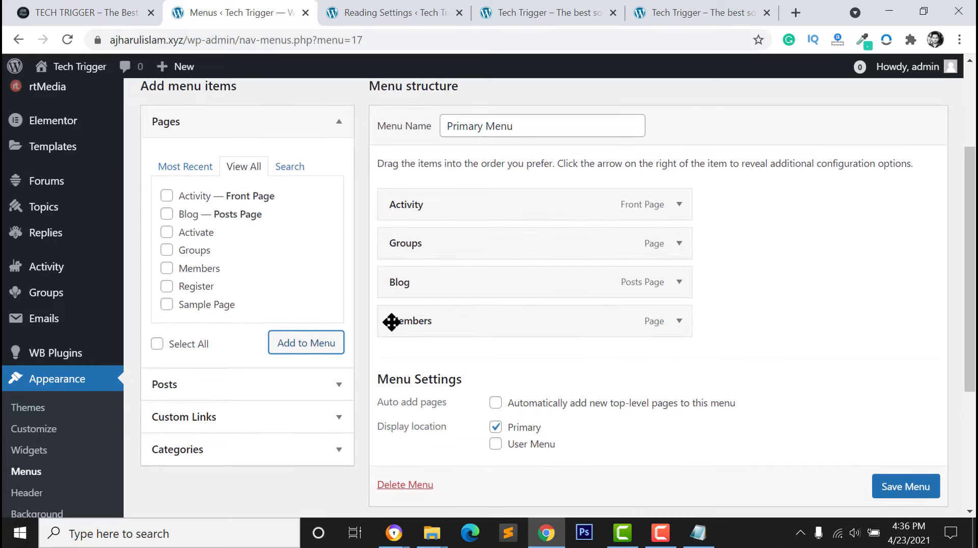
{"action": "left_click_drag", "start_coordinate": [390, 321], "coordinate": [410, 281]}
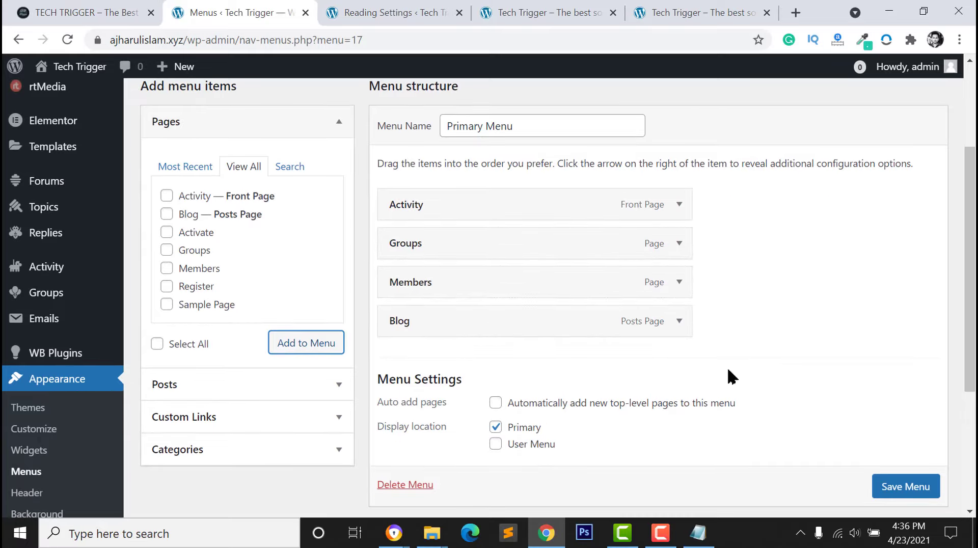
{"action": "scroll", "coordinate": [729, 375], "scroll_direction": "down", "scroll_amount": 1}
{"action": "left_click", "coordinate": [893, 438]}
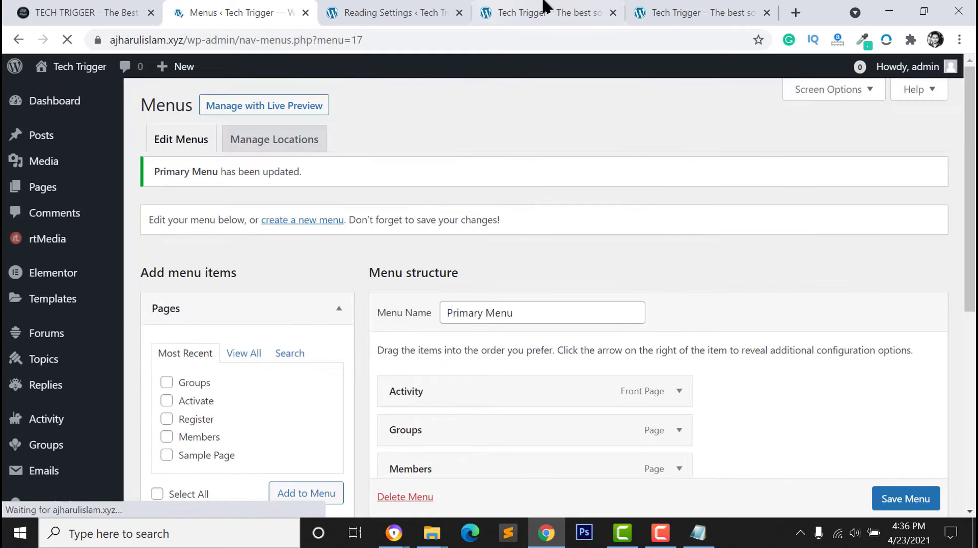
Reload the site to check the new header menu and compare it with the demo site
{"action": "left_click", "coordinate": [540, 12]}
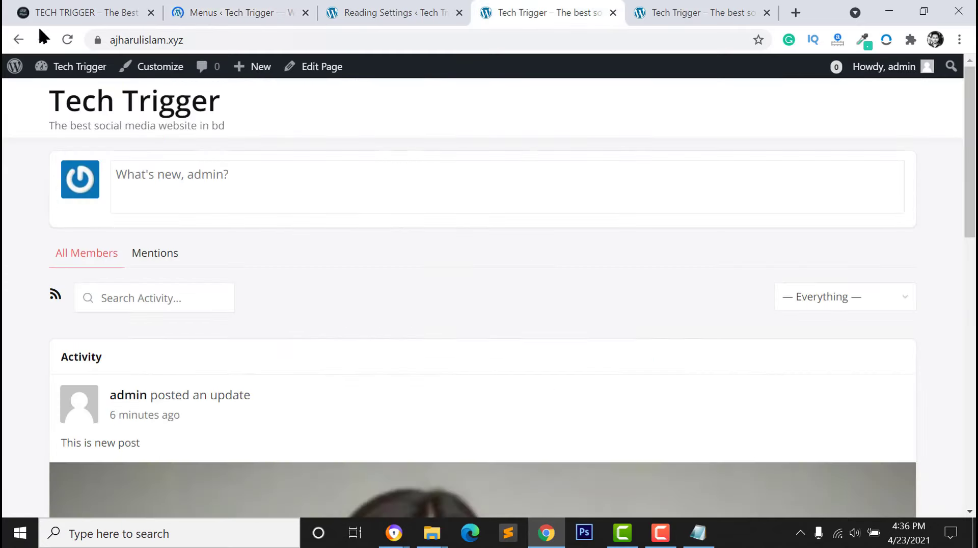
{"action": "left_click", "coordinate": [66, 39]}
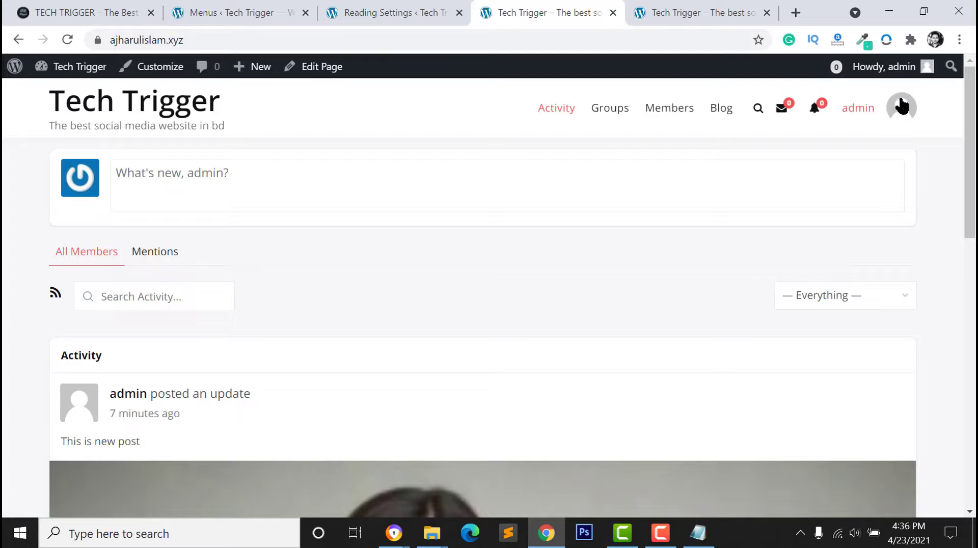
{"action": "left_click", "coordinate": [66, 12]}
{"action": "mouse_move", "coordinate": [863, 87]}
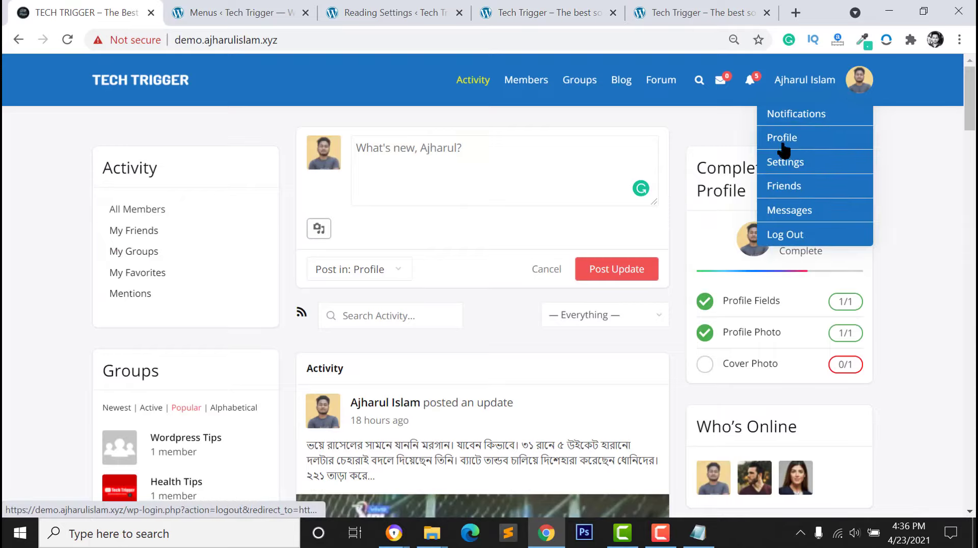
{"action": "left_click", "coordinate": [679, 7]}
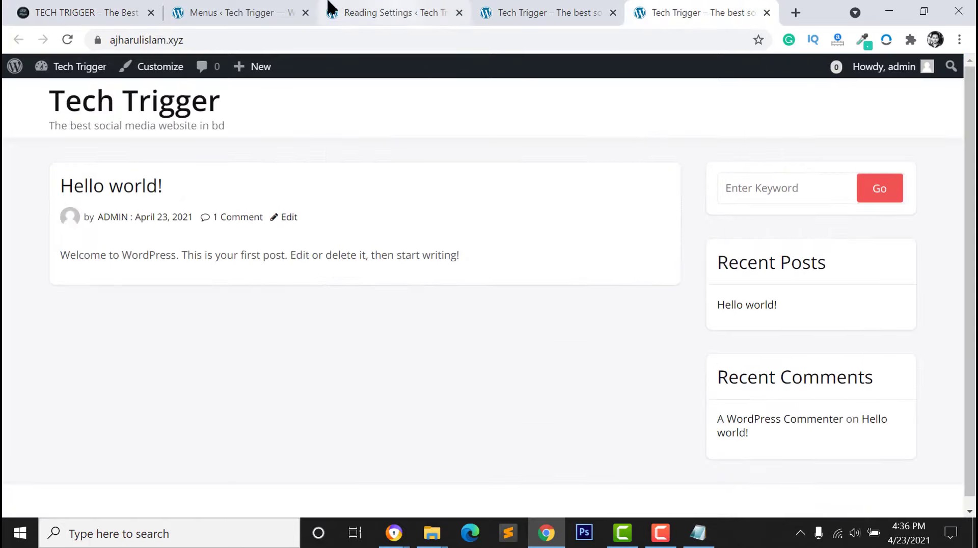
{"action": "left_click", "coordinate": [229, 10]}
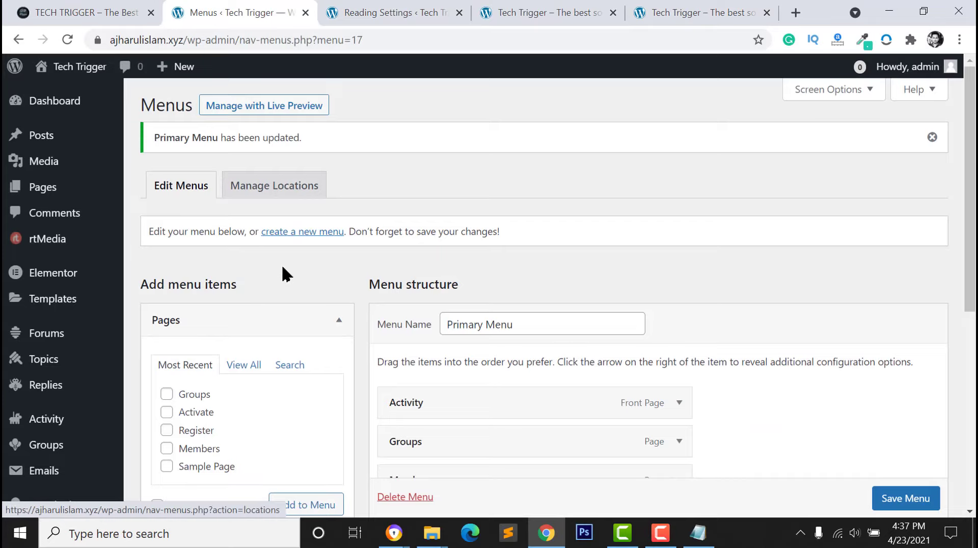
Create a menu named 'User Menu' and assign it to the User Menu location
{"action": "scroll", "coordinate": [284, 274], "scroll_direction": "down", "scroll_amount": 2}
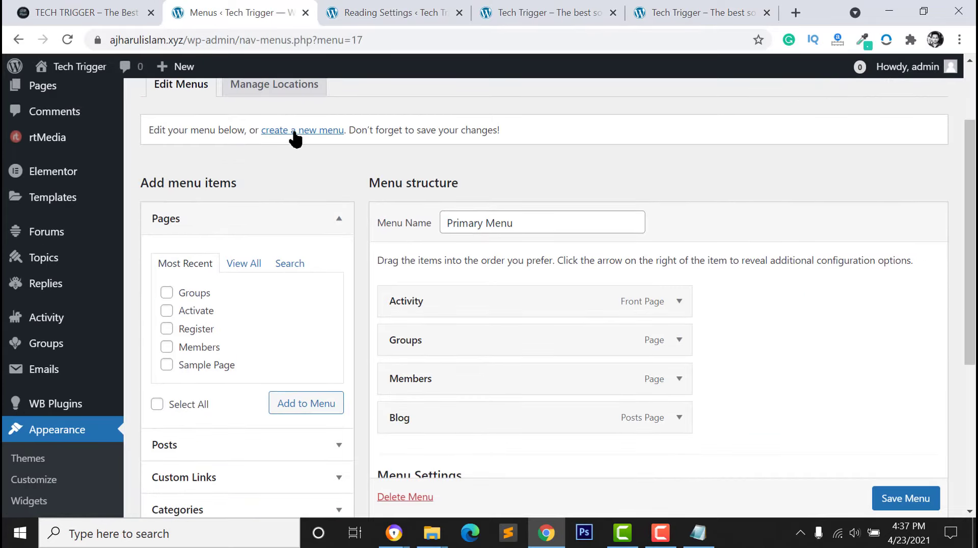
{"action": "left_click", "coordinate": [316, 131]}
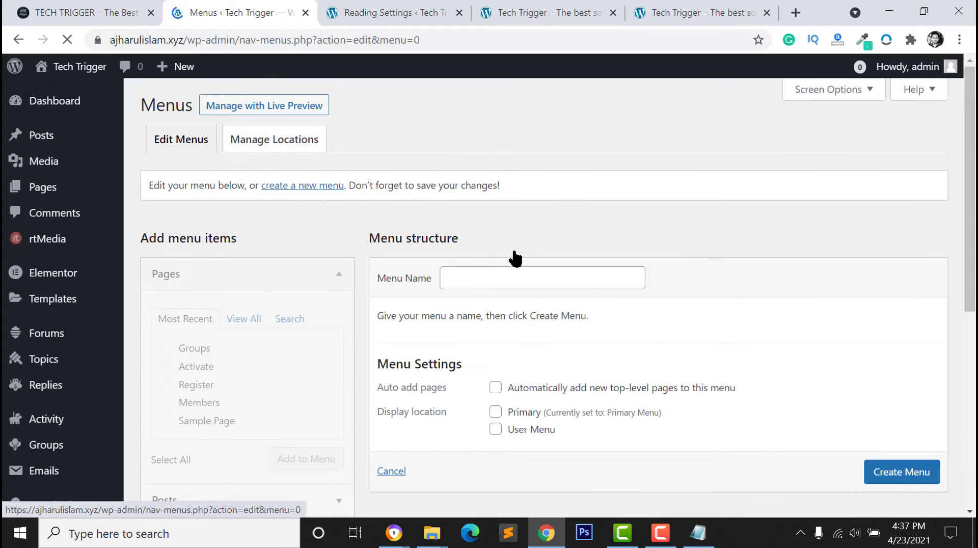
{"action": "left_click", "coordinate": [512, 276]}
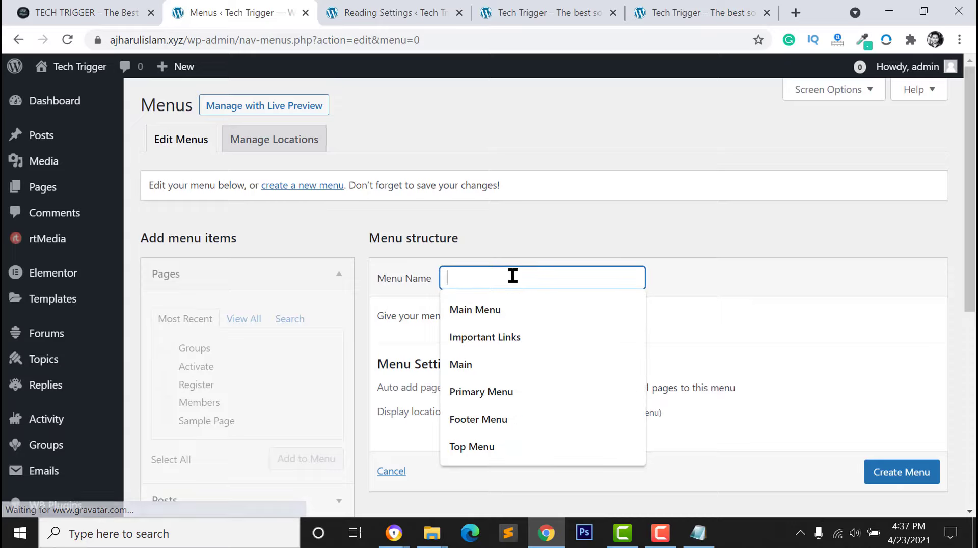
{"action": "type", "text": "User Menu"}
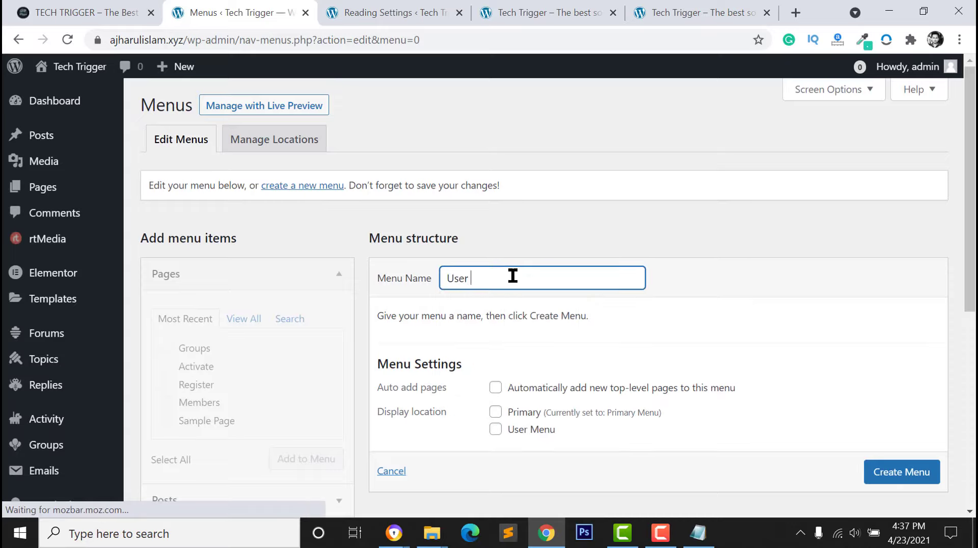
{"action": "left_click", "coordinate": [492, 438]}
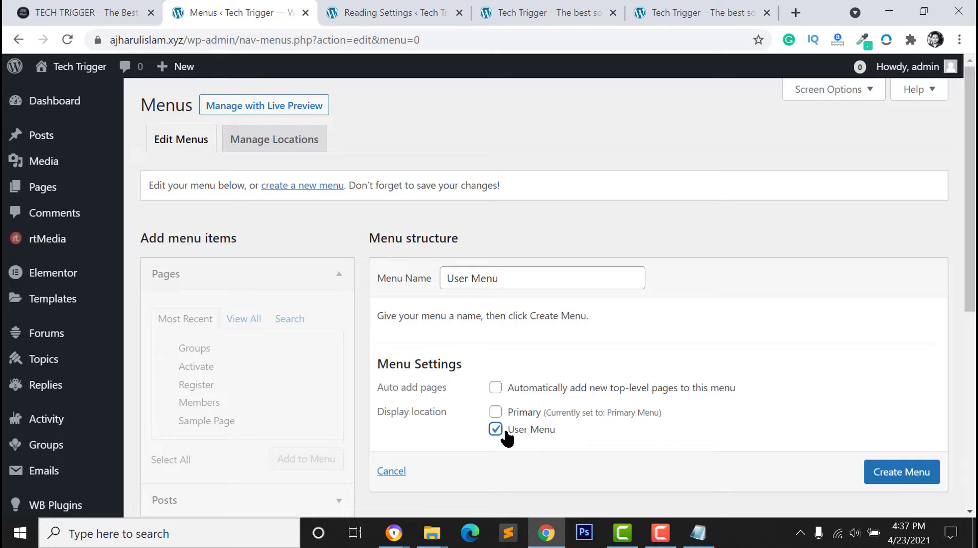
{"action": "scroll", "coordinate": [703, 376], "scroll_direction": "down", "scroll_amount": 2}
{"action": "left_click", "coordinate": [873, 374]}
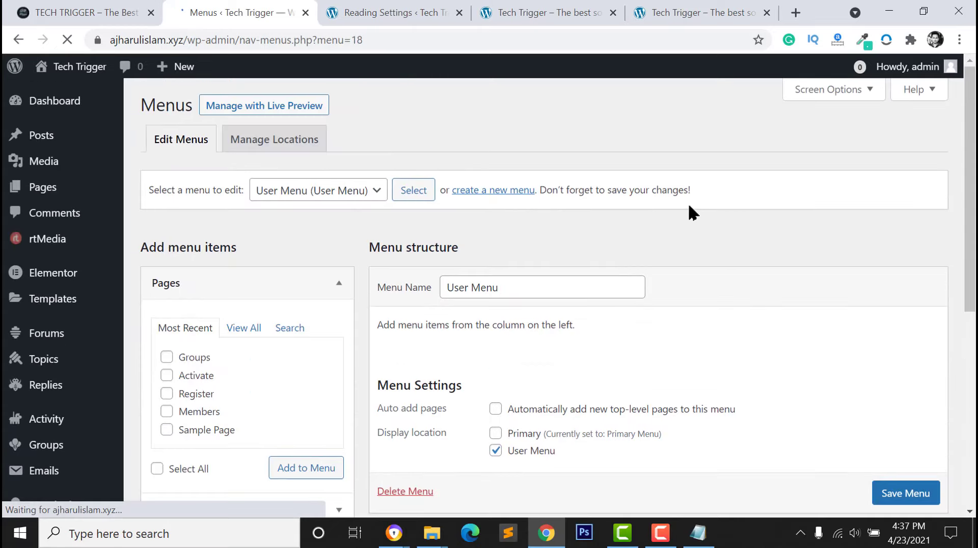
Browse the pages, custom links and categories available to add to the menu
{"action": "scroll", "coordinate": [627, 251], "scroll_direction": "down", "scroll_amount": 3}
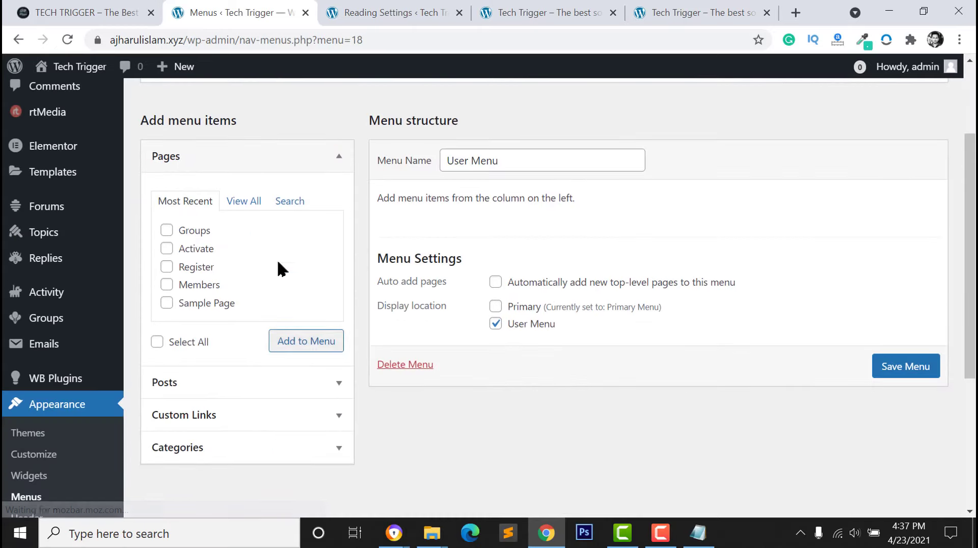
{"action": "left_click", "coordinate": [240, 201]}
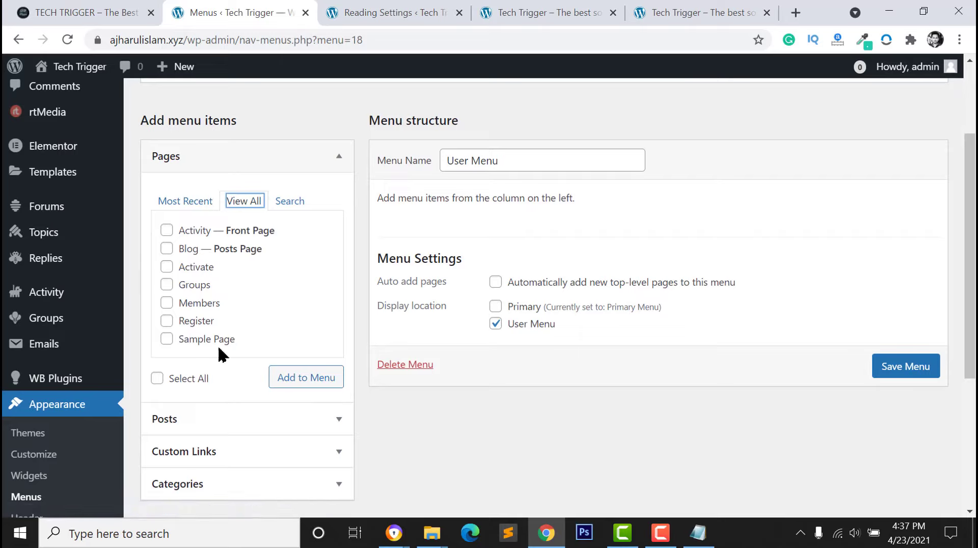
{"action": "scroll", "coordinate": [201, 323], "scroll_direction": "down", "scroll_amount": 1}
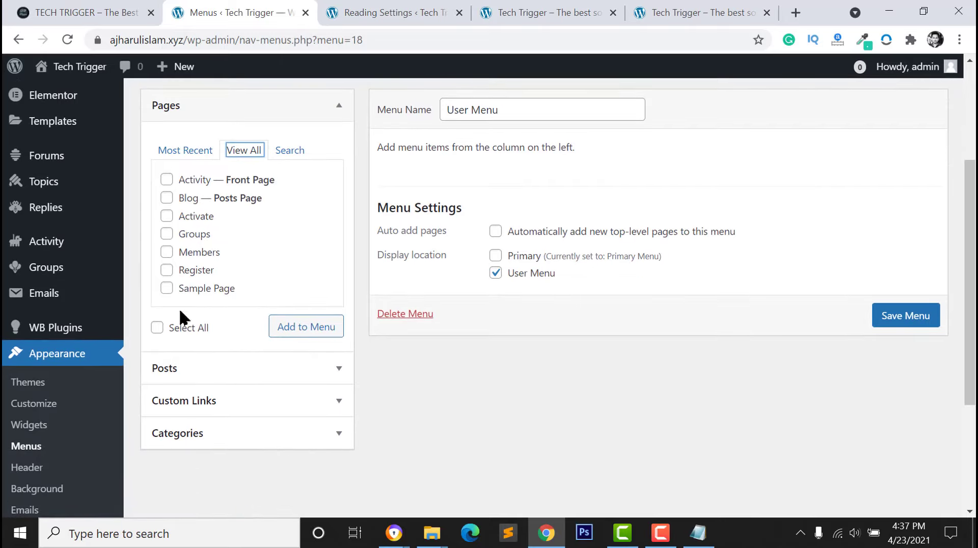
{"action": "left_click", "coordinate": [214, 438]}
{"action": "left_click", "coordinate": [219, 185]}
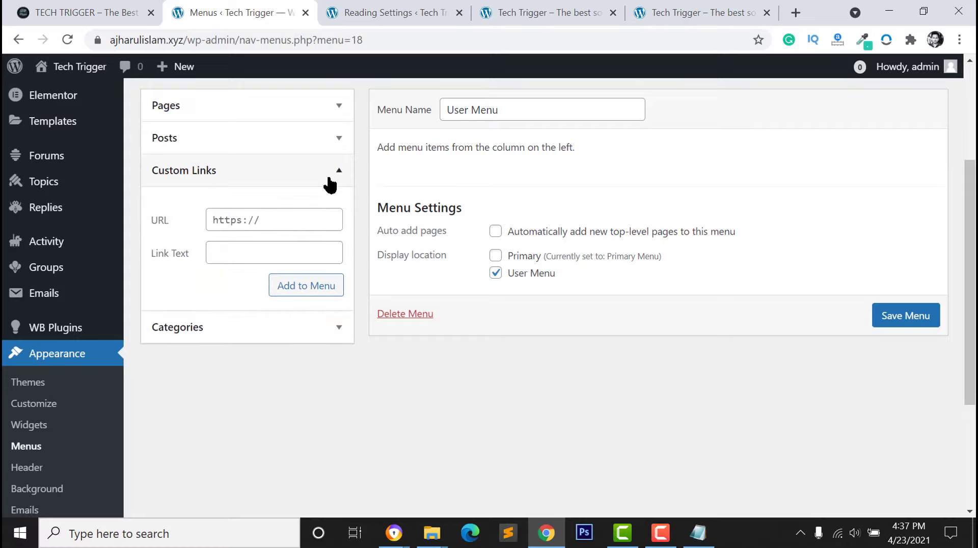
{"action": "left_click", "coordinate": [329, 178]}
{"action": "left_click", "coordinate": [276, 207]}
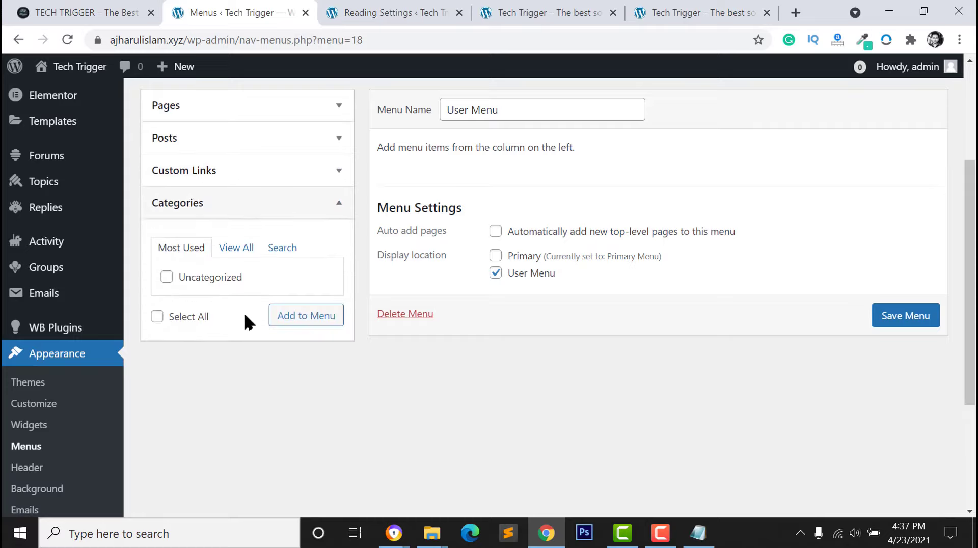
{"action": "scroll", "coordinate": [246, 322], "scroll_direction": "up", "scroll_amount": 1}
{"action": "left_click", "coordinate": [224, 300]}
{"action": "left_click", "coordinate": [191, 301]}
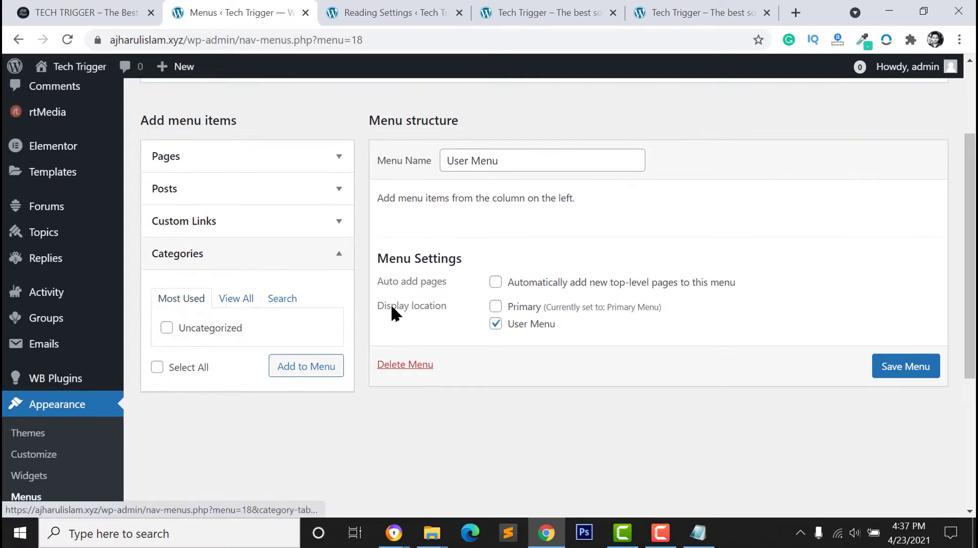
{"action": "scroll", "coordinate": [607, 308], "scroll_direction": "up", "scroll_amount": 2}
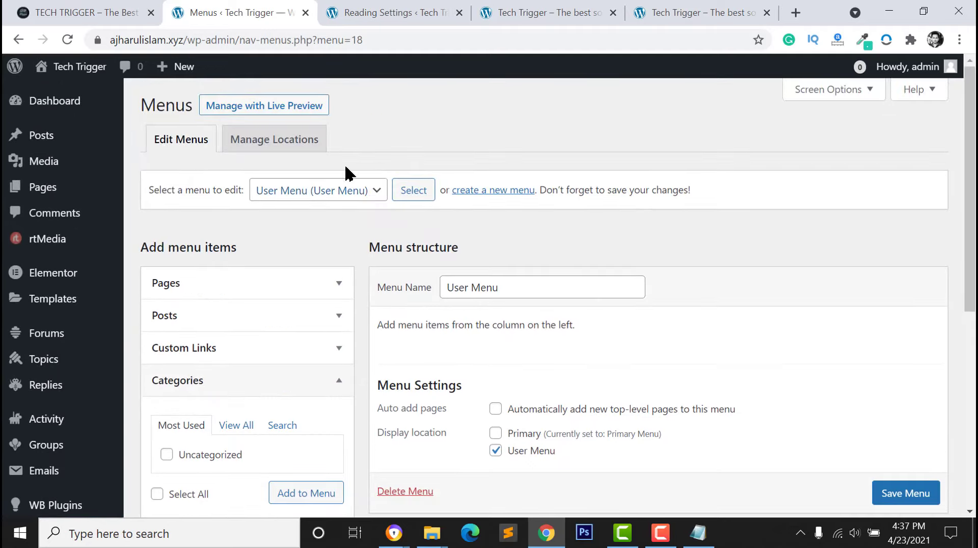
Glance at the Reading Settings and live site tabs, then return to the menus page
{"action": "left_click", "coordinate": [395, 11]}
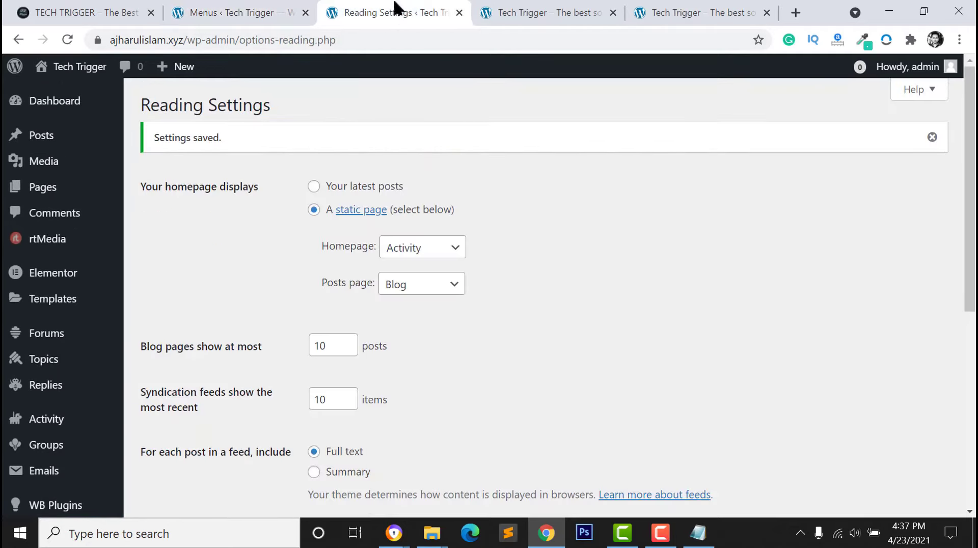
{"action": "left_click", "coordinate": [554, 7]}
{"action": "left_click", "coordinate": [228, 9]}
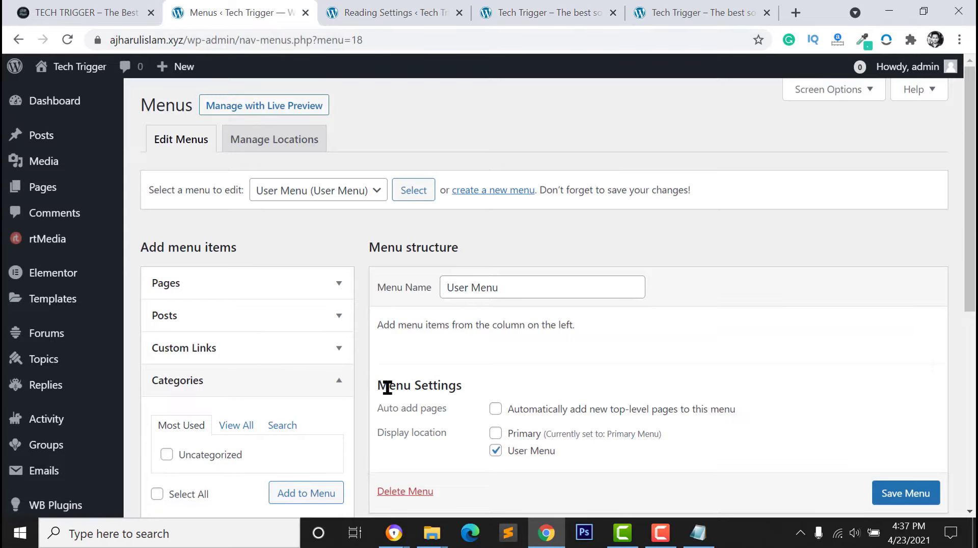
{"action": "scroll", "coordinate": [47, 265], "scroll_direction": "down", "scroll_amount": 5}
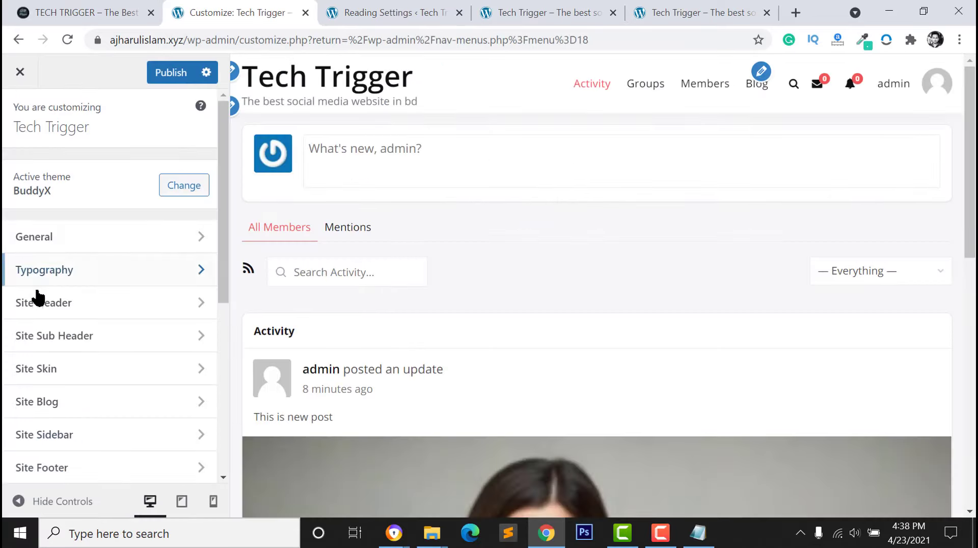
Look through the General and Site Layout customizer settings, then return to the main sections
{"action": "left_click", "coordinate": [44, 238]}
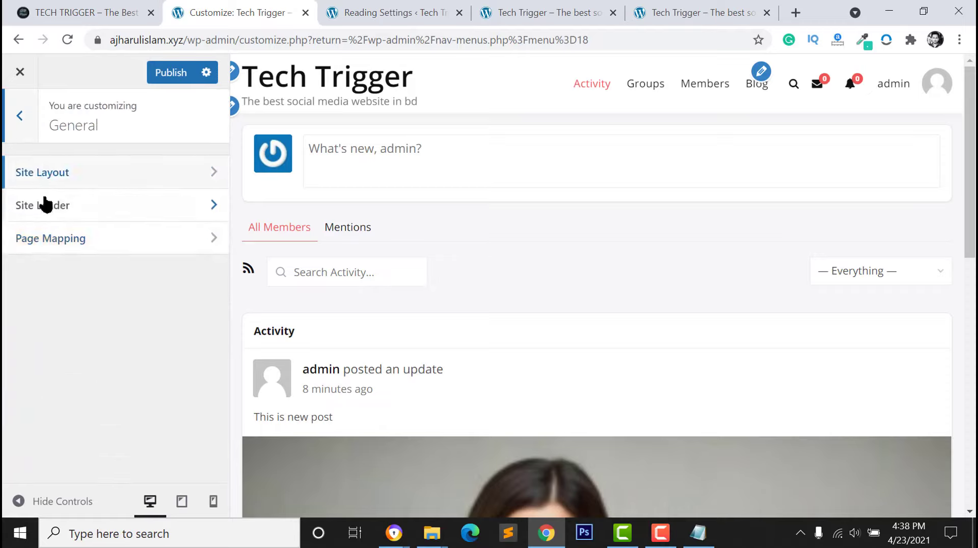
{"action": "left_click", "coordinate": [50, 178]}
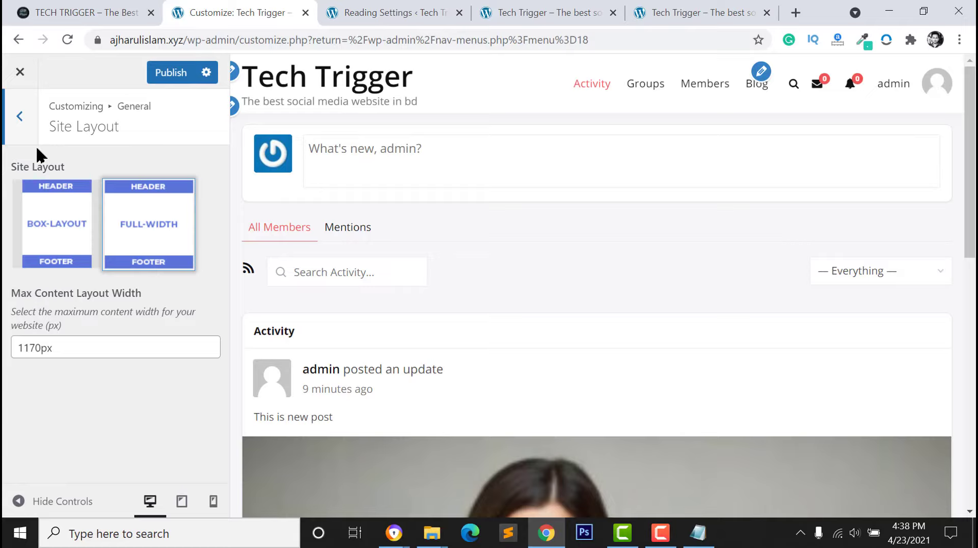
{"action": "left_click", "coordinate": [15, 122]}
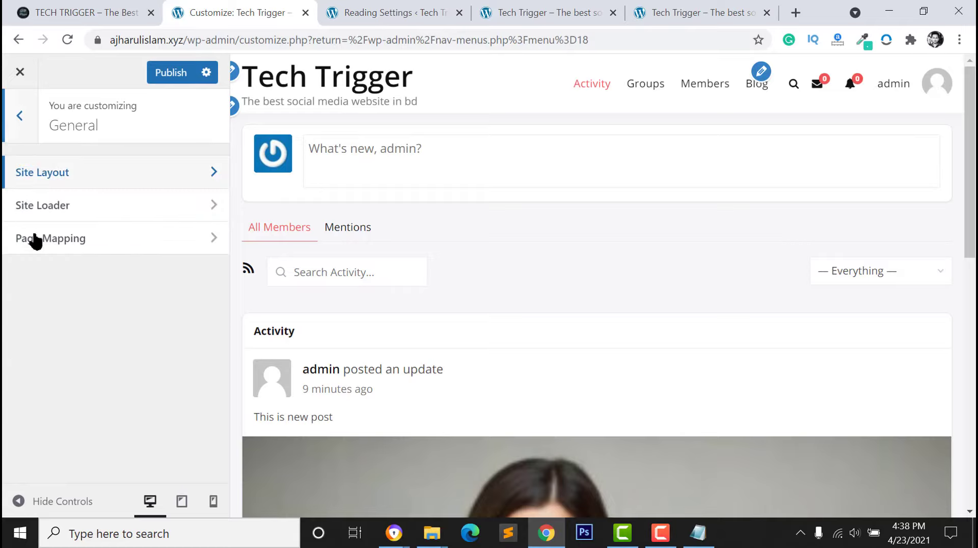
{"action": "left_click", "coordinate": [19, 115]}
{"action": "scroll", "coordinate": [35, 302], "scroll_direction": "down", "scroll_amount": 2}
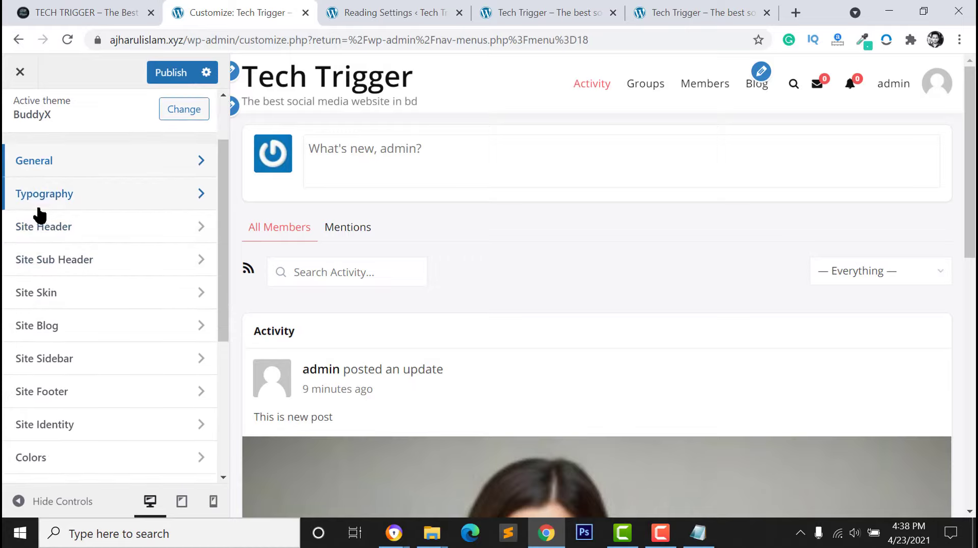
Set the Site Header background colour to blue #1e73be and return to the main panel
{"action": "left_click", "coordinate": [45, 227]}
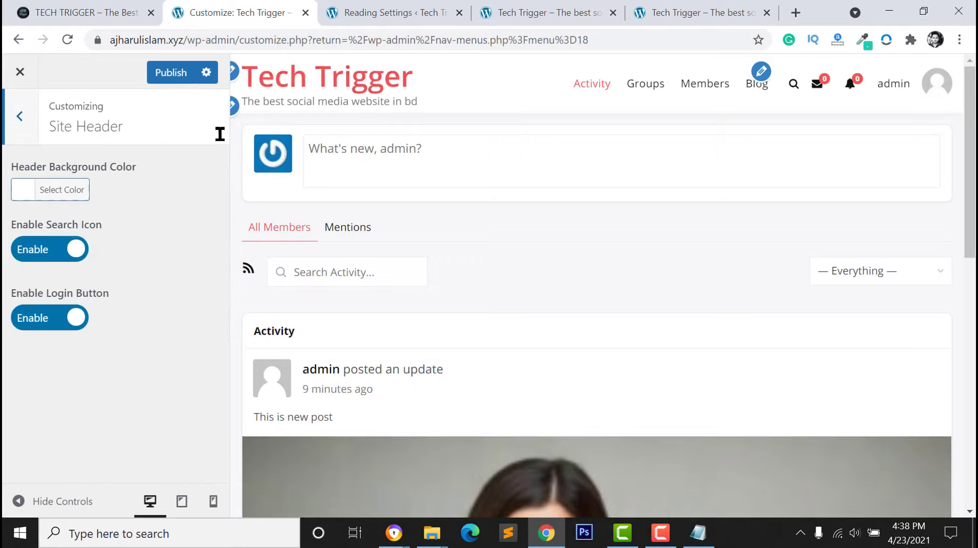
{"action": "left_click", "coordinate": [27, 200]}
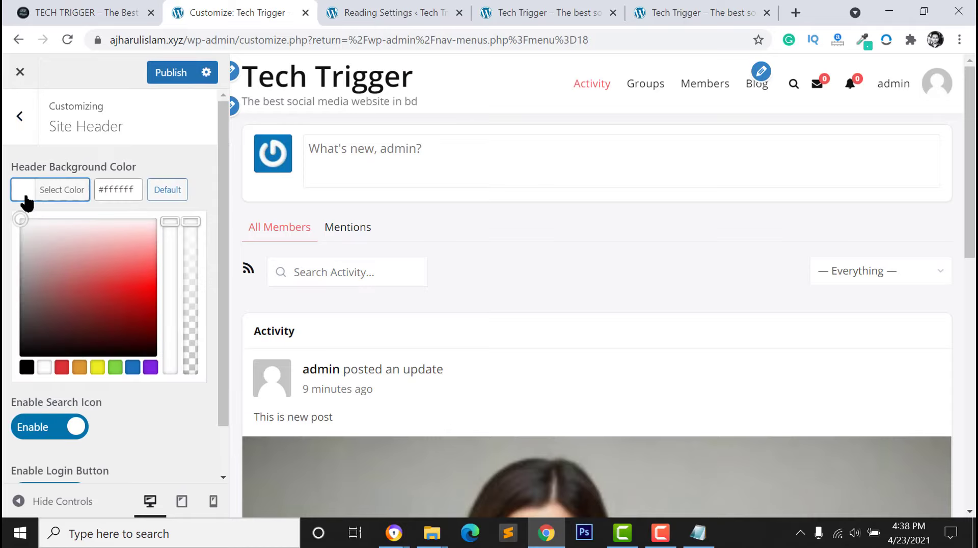
{"action": "left_click", "coordinate": [134, 367]}
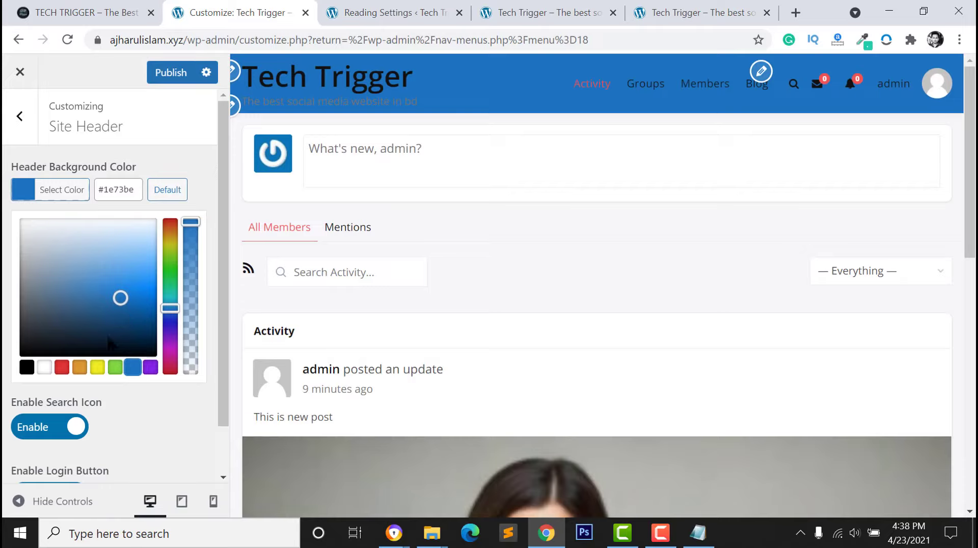
{"action": "left_click", "coordinate": [116, 204]}
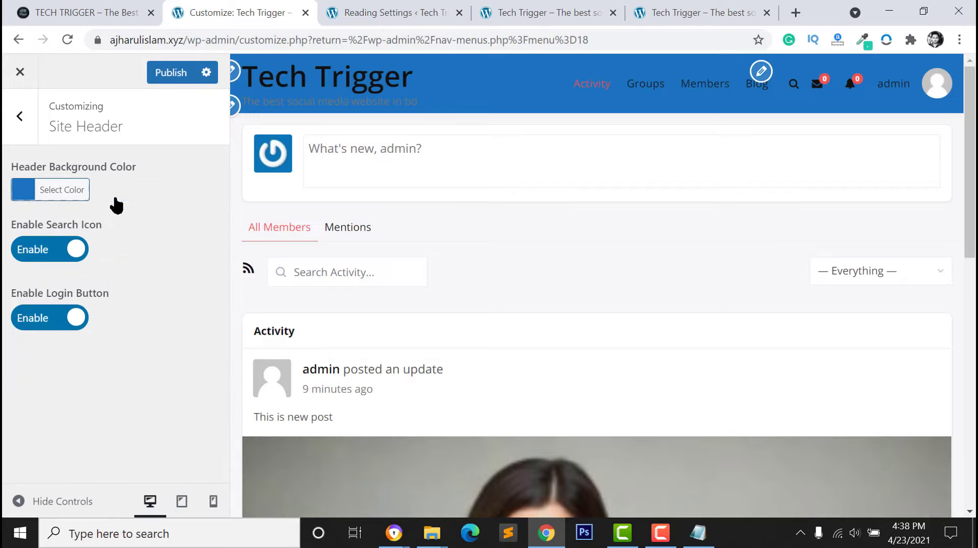
{"action": "left_click", "coordinate": [19, 116]}
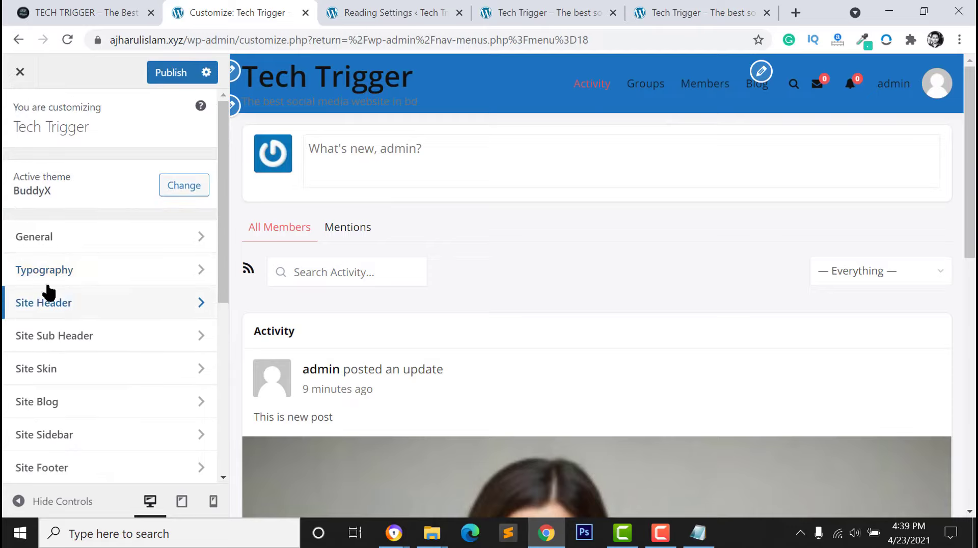
In Typography > Menu, set the menu text colour to white
{"action": "left_click", "coordinate": [86, 275]}
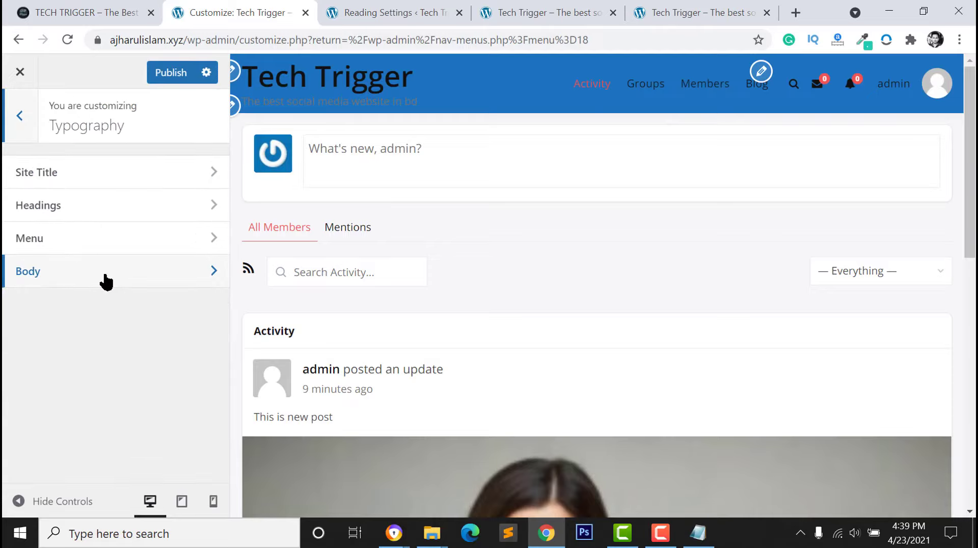
{"action": "left_click", "coordinate": [80, 249]}
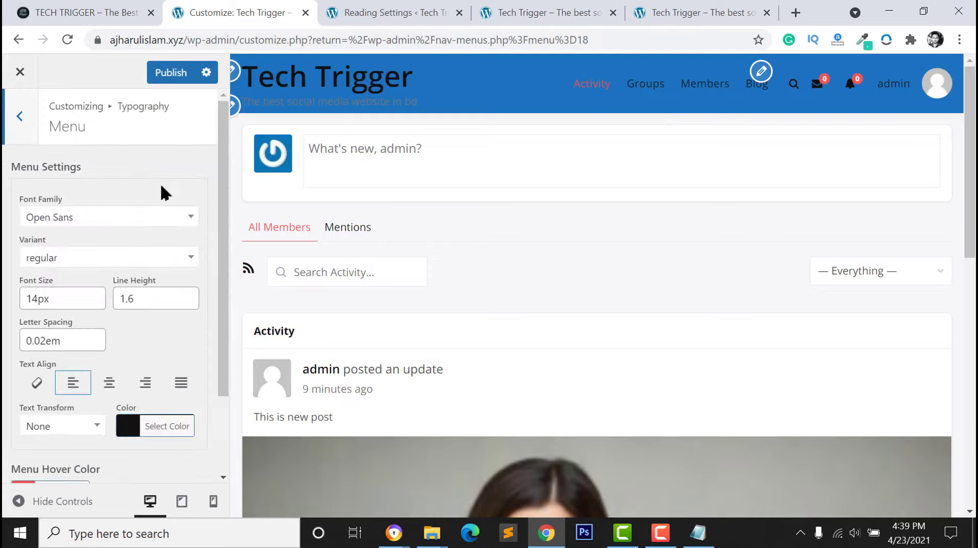
{"action": "scroll", "coordinate": [131, 404], "scroll_direction": "down", "scroll_amount": 2}
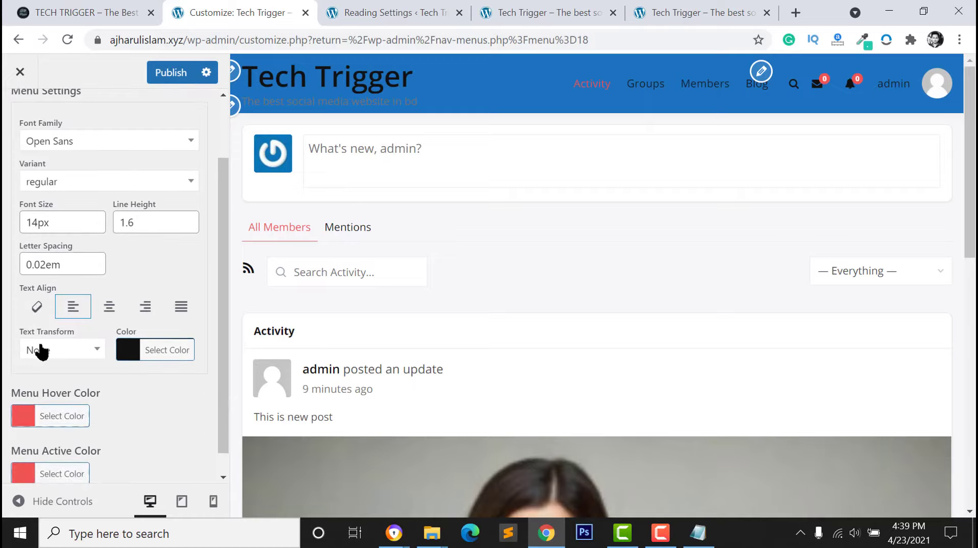
{"action": "left_click", "coordinate": [141, 357]}
{"action": "scroll", "coordinate": [77, 385], "scroll_direction": "down", "scroll_amount": 3}
{"action": "left_click", "coordinate": [51, 338]}
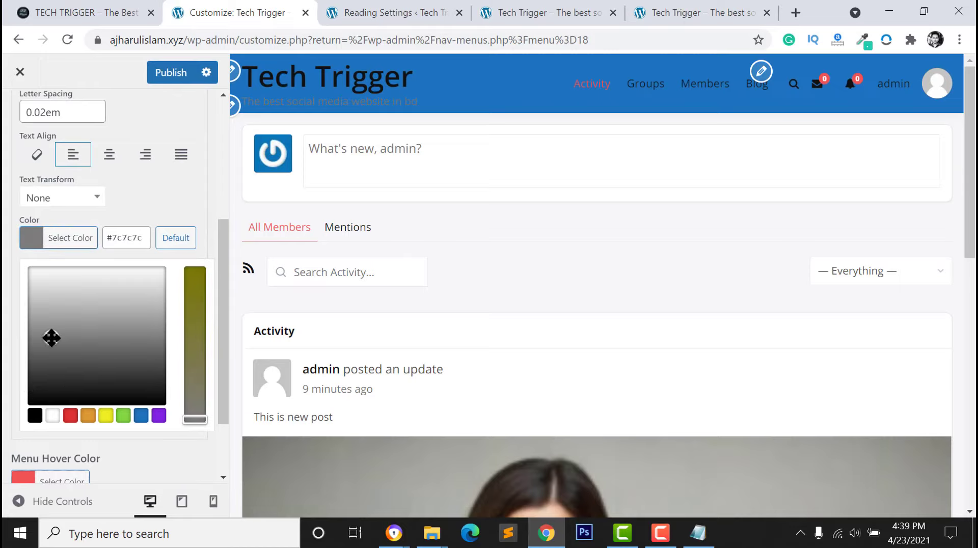
{"action": "left_click", "coordinate": [53, 416]}
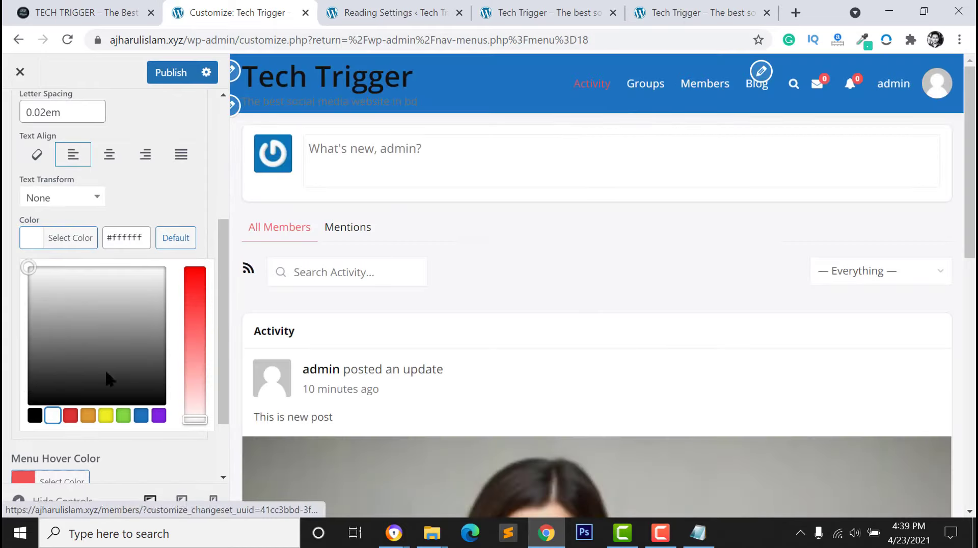
{"action": "left_click", "coordinate": [4, 391]}
Set the menu hover colour to near-white and the menu active colour to #faf9f9
{"action": "left_click", "coordinate": [18, 395]}
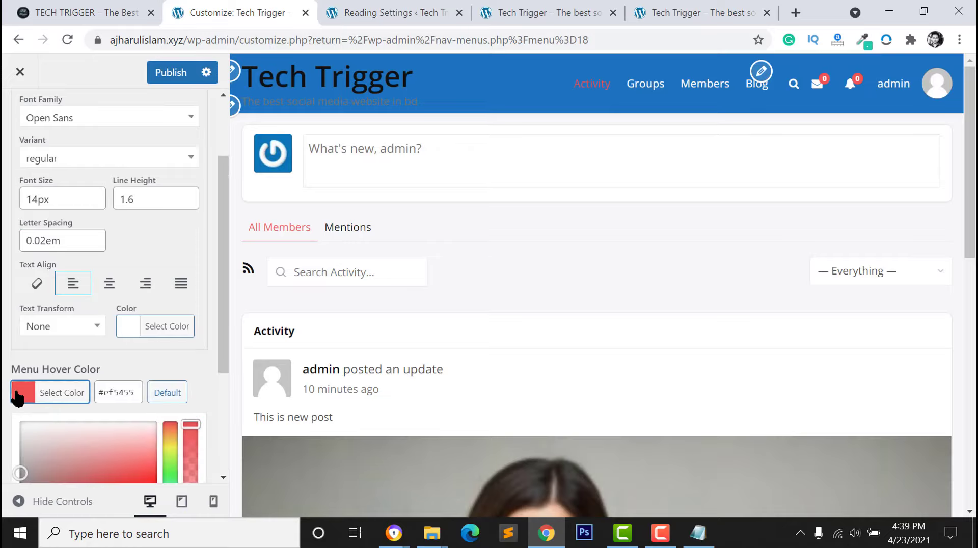
{"action": "left_click", "coordinate": [34, 430]}
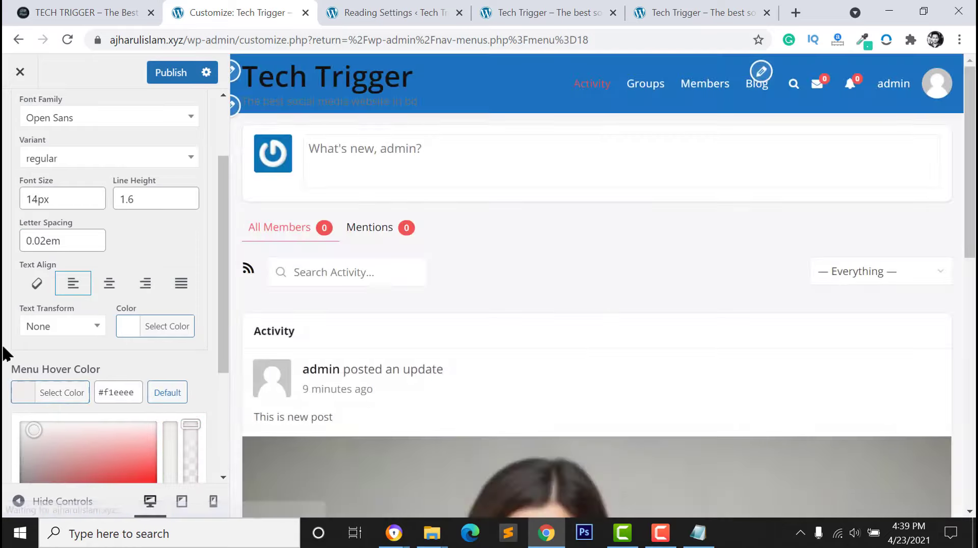
{"action": "left_click", "coordinate": [11, 379]}
{"action": "left_click", "coordinate": [23, 449]}
{"action": "scroll", "coordinate": [114, 415], "scroll_direction": "down", "scroll_amount": 2}
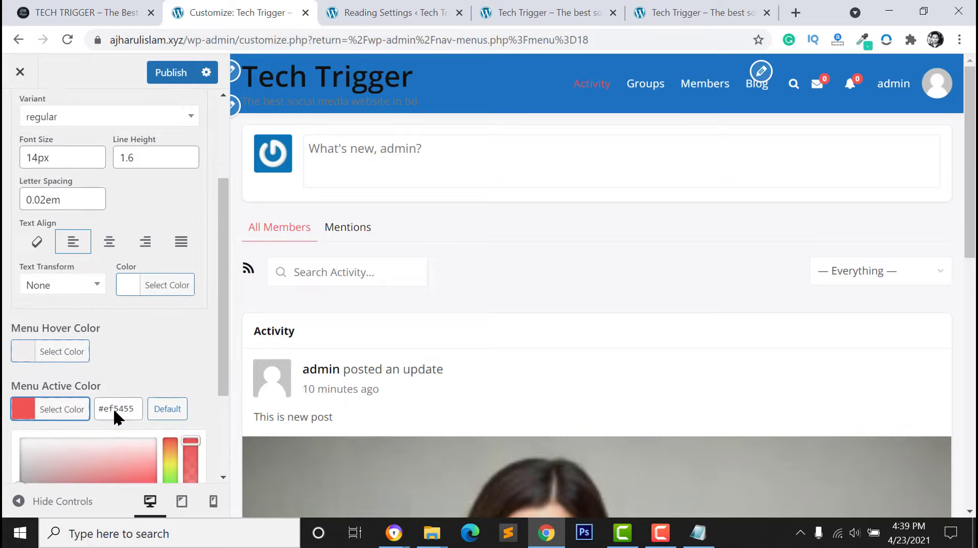
{"action": "left_click", "coordinate": [44, 384]}
{"action": "left_click", "coordinate": [26, 379]}
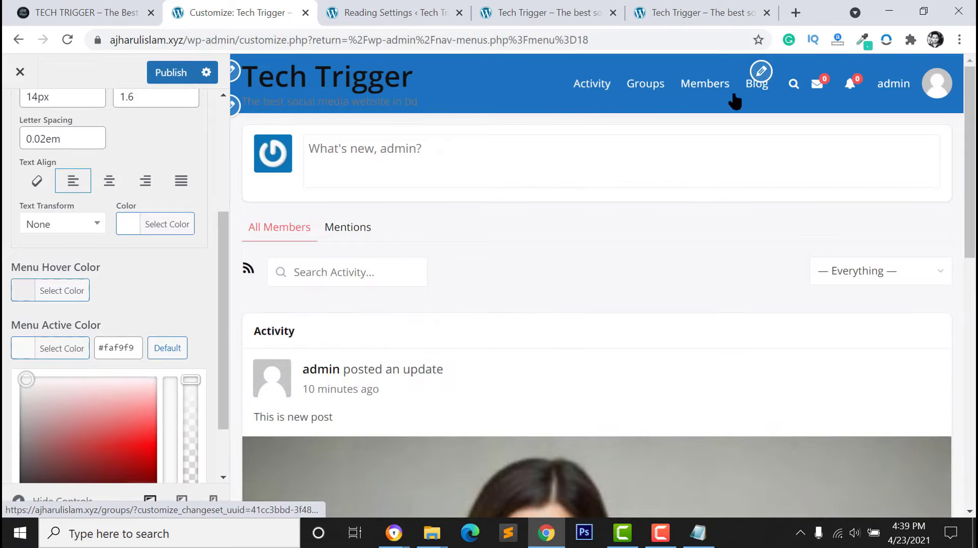
{"action": "scroll", "coordinate": [445, 268], "scroll_direction": "down", "scroll_amount": 1}
{"action": "scroll", "coordinate": [567, 189], "scroll_direction": "up", "scroll_amount": 1}
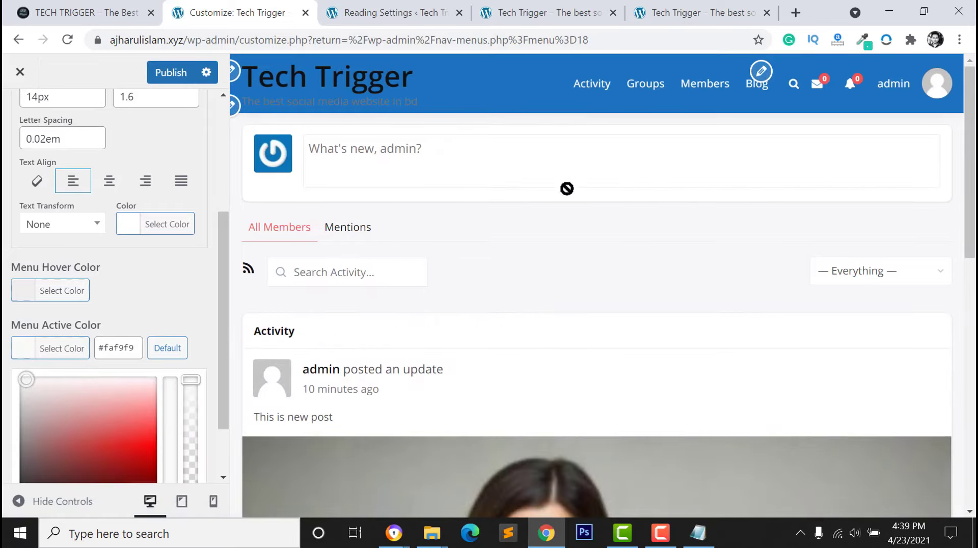
{"action": "scroll", "coordinate": [18, 153], "scroll_direction": "up", "scroll_amount": 4}
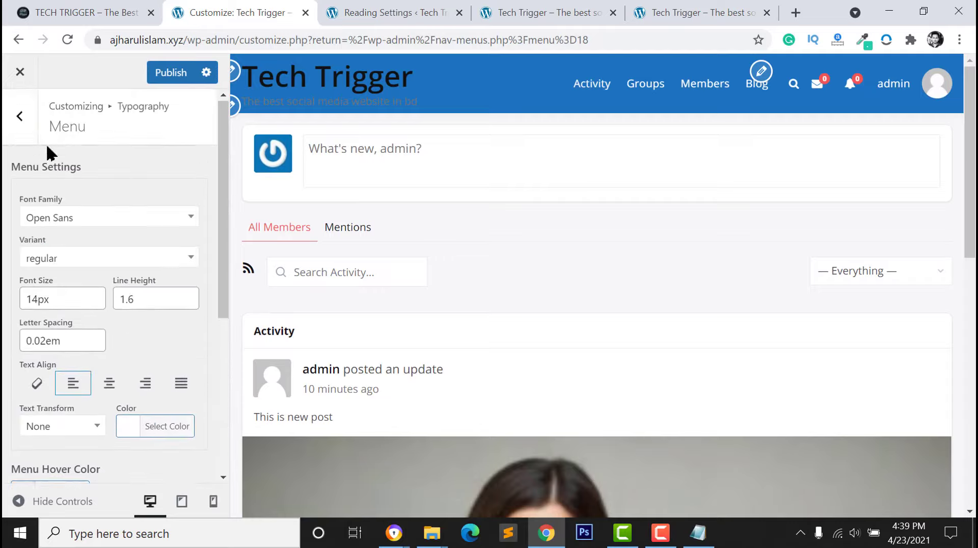
In Typography > Site Title, set the site title colour to white #ffffff
{"action": "left_click", "coordinate": [12, 122]}
{"action": "left_click", "coordinate": [59, 271]}
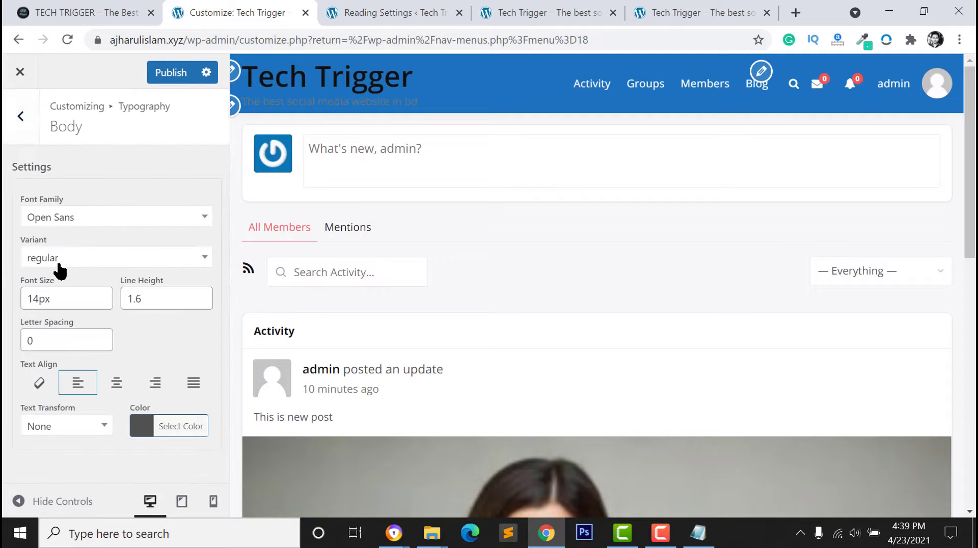
{"action": "left_click", "coordinate": [23, 123]}
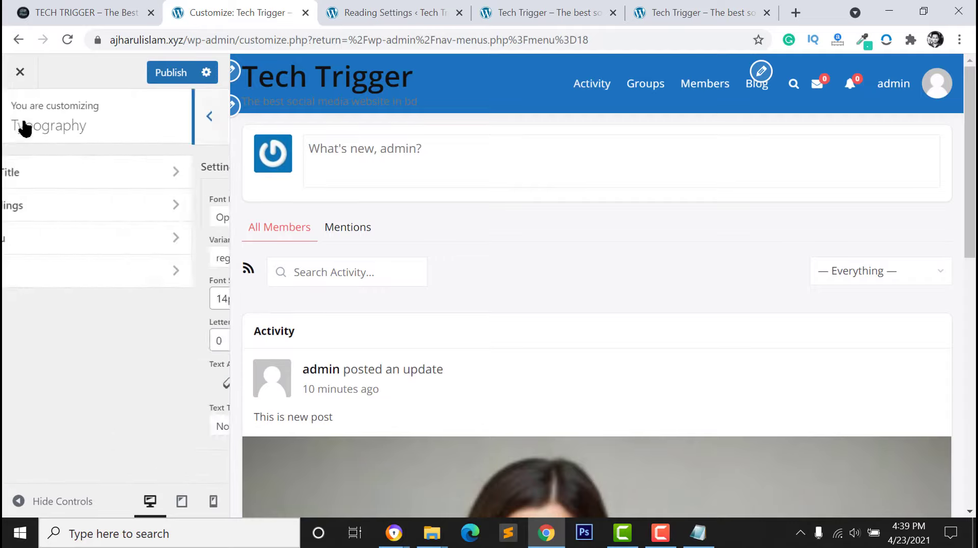
{"action": "left_click", "coordinate": [54, 177]}
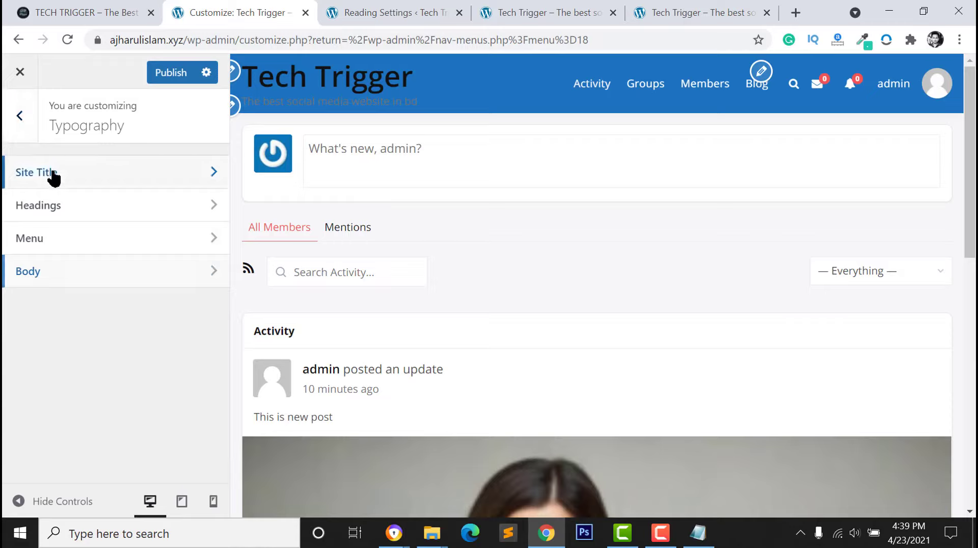
{"action": "scroll", "coordinate": [72, 402], "scroll_direction": "down", "scroll_amount": 1}
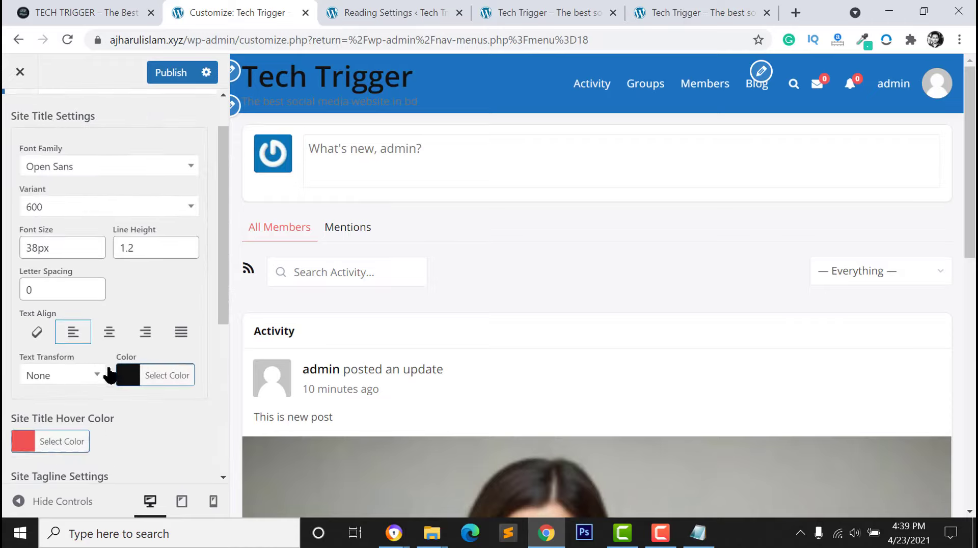
{"action": "scroll", "coordinate": [125, 312], "scroll_direction": "up", "scroll_amount": 1}
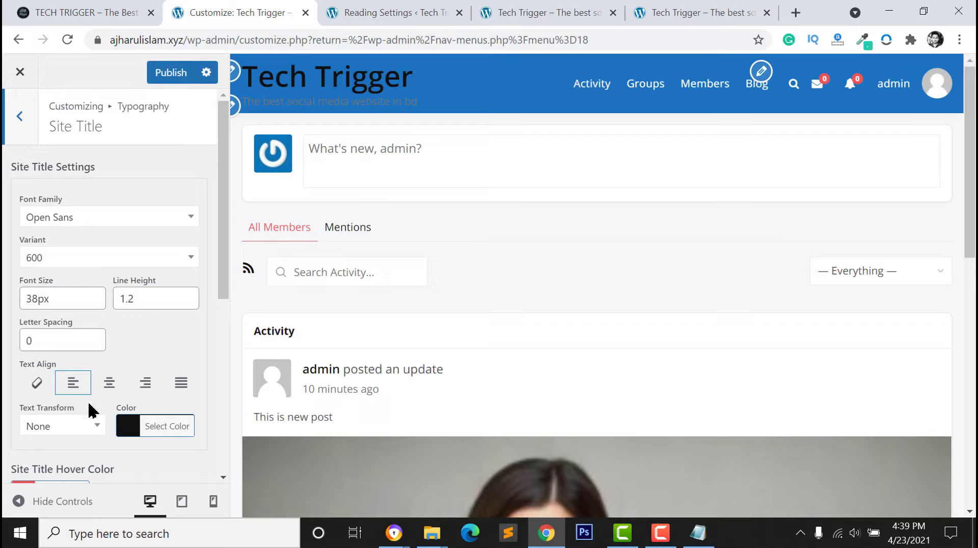
{"action": "scroll", "coordinate": [91, 411], "scroll_direction": "down", "scroll_amount": 2}
{"action": "left_click", "coordinate": [126, 355]}
{"action": "scroll", "coordinate": [112, 387], "scroll_direction": "down", "scroll_amount": 2}
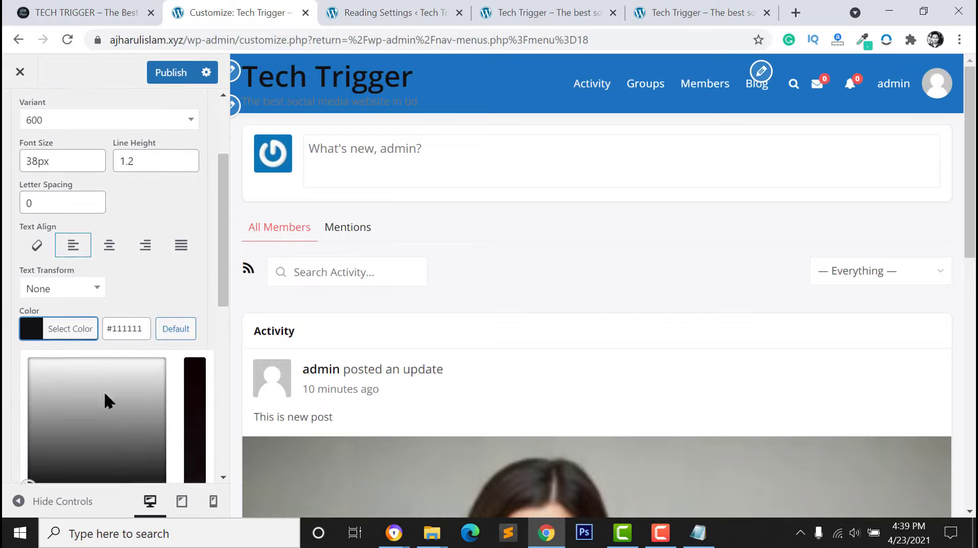
{"action": "left_click", "coordinate": [51, 464]}
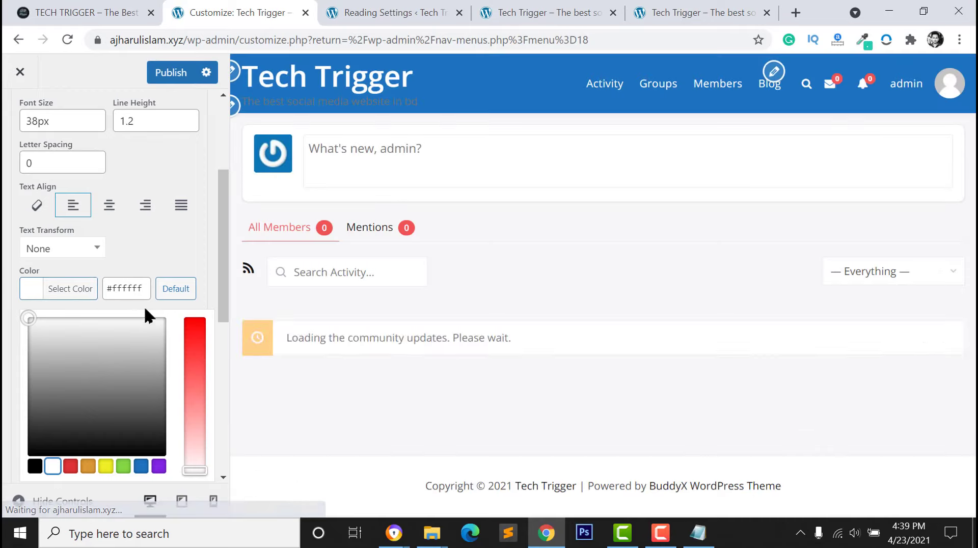
{"action": "left_click", "coordinate": [7, 245]}
Set the site title hover colour and tagline colour to white, then return to Typography
{"action": "scroll", "coordinate": [44, 280], "scroll_direction": "down", "scroll_amount": 2}
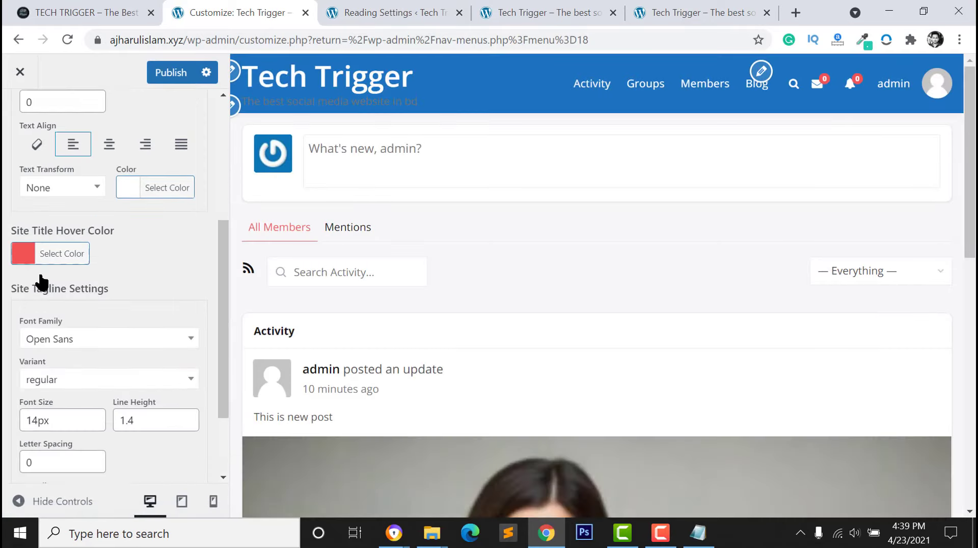
{"action": "left_click", "coordinate": [23, 239]}
{"action": "left_click_drag", "start_coordinate": [35, 293], "coordinate": [29, 265]}
{"action": "left_click", "coordinate": [19, 242]}
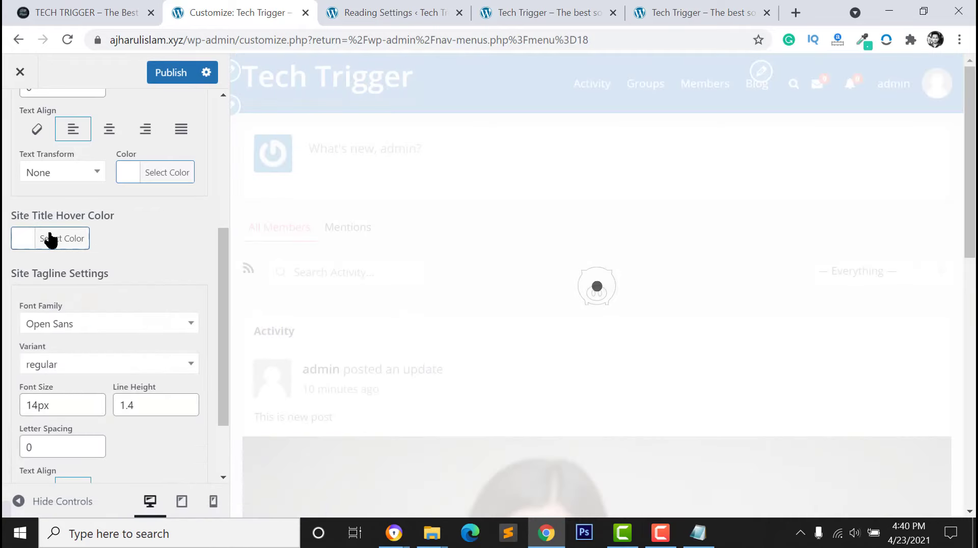
{"action": "scroll", "coordinate": [82, 362], "scroll_direction": "down", "scroll_amount": 2}
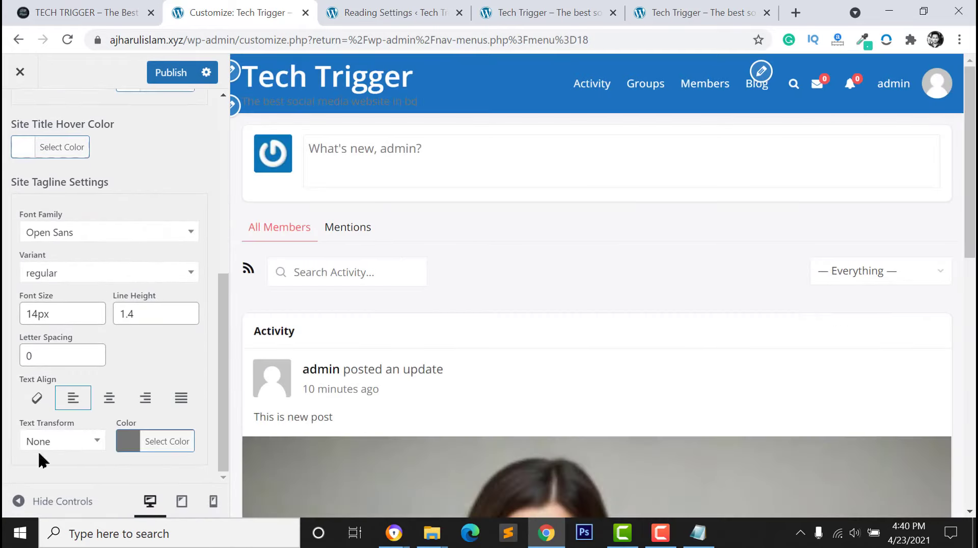
{"action": "left_click", "coordinate": [122, 447]}
{"action": "scroll", "coordinate": [77, 425], "scroll_direction": "down", "scroll_amount": 2}
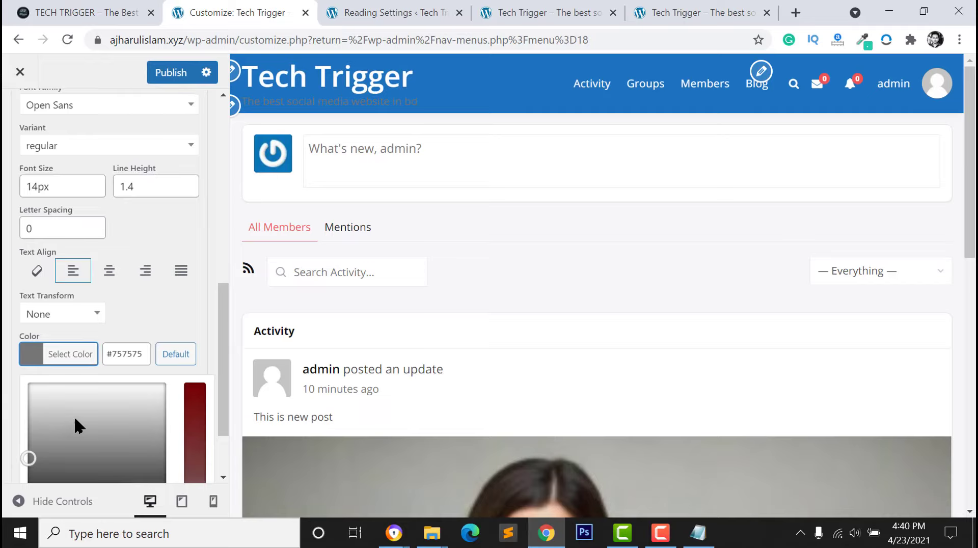
{"action": "scroll", "coordinate": [77, 408], "scroll_direction": "down", "scroll_amount": 2}
{"action": "left_click", "coordinate": [52, 441]}
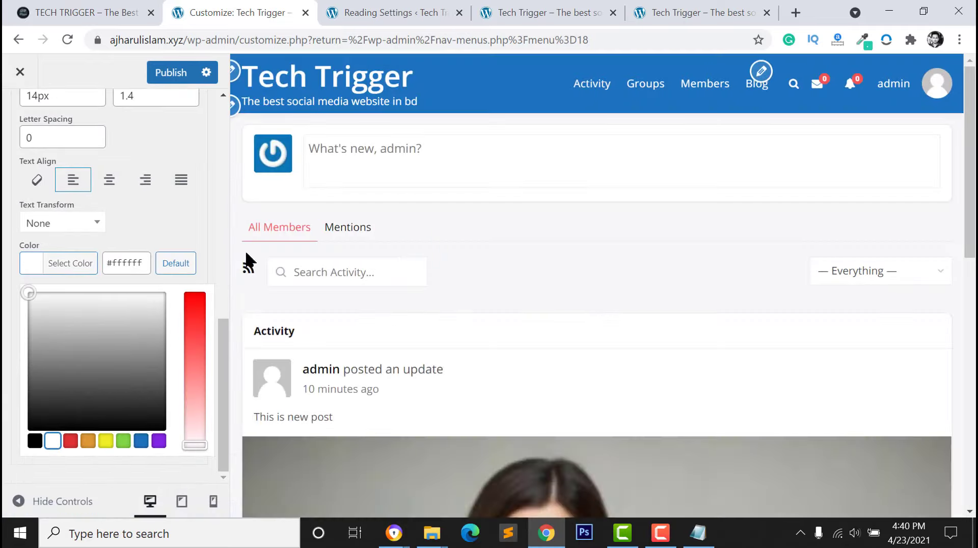
{"action": "scroll", "coordinate": [37, 121], "scroll_direction": "up", "scroll_amount": 5}
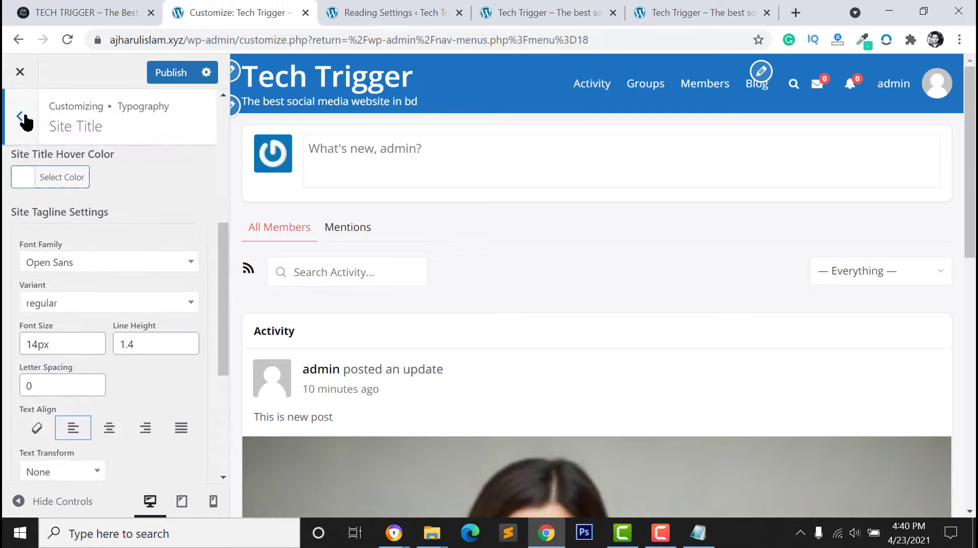
{"action": "left_click", "coordinate": [22, 118]}
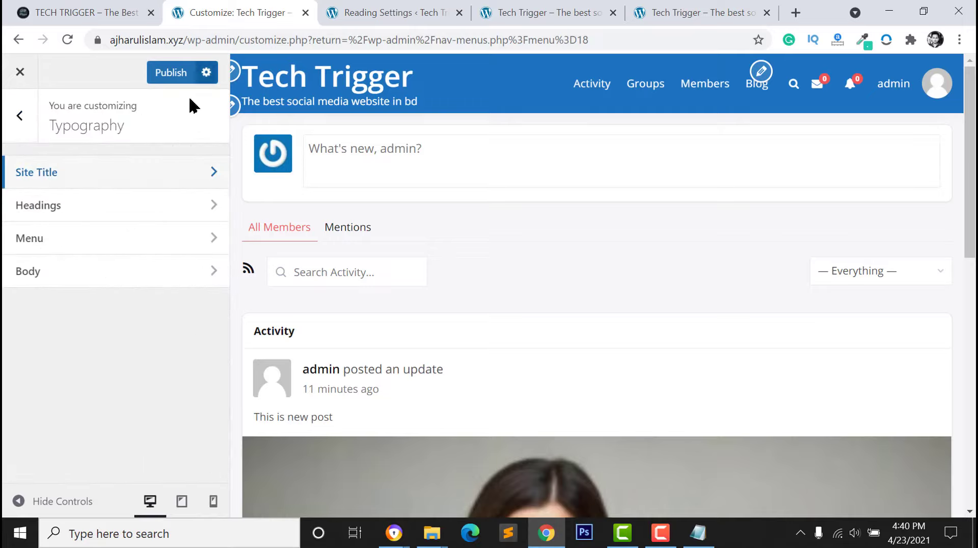
In Site Identity, upload wewe.png and use it uncropped as the site logo
{"action": "left_click", "coordinate": [19, 116]}
{"action": "scroll", "coordinate": [76, 254], "scroll_direction": "down", "scroll_amount": 5}
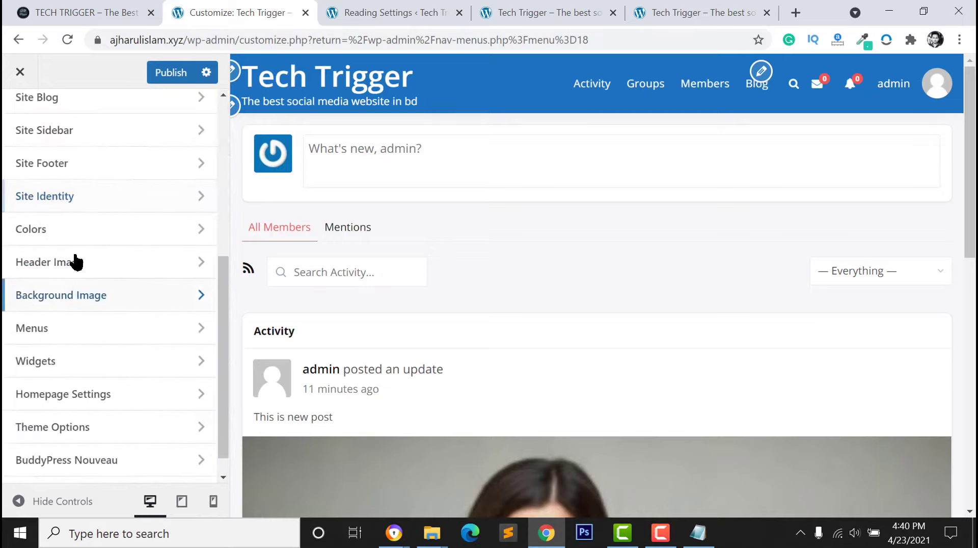
{"action": "left_click", "coordinate": [75, 200]}
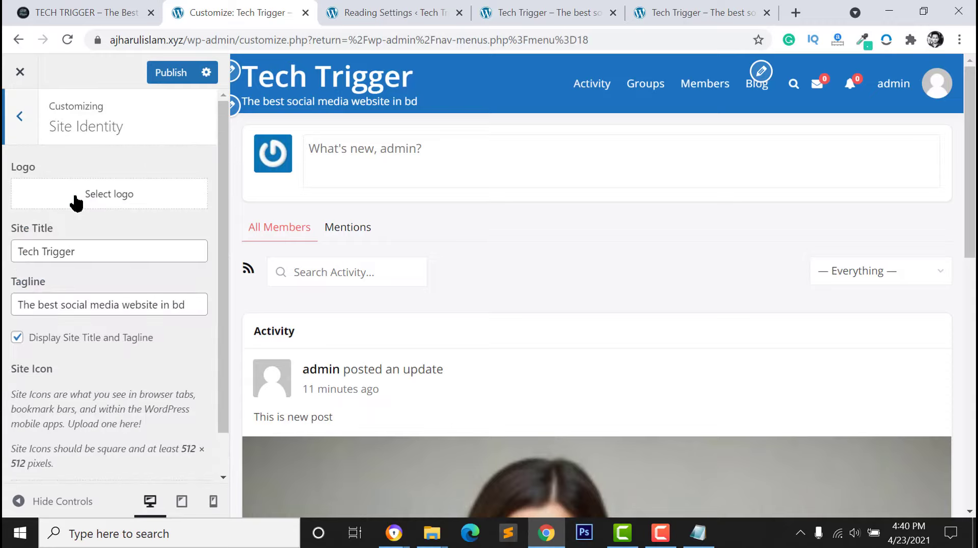
{"action": "left_click", "coordinate": [91, 209]}
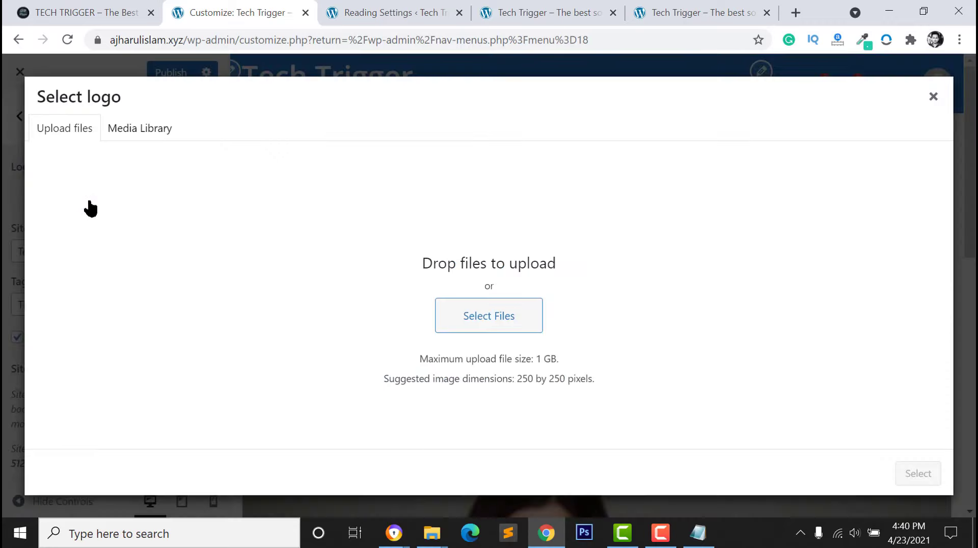
{"action": "left_click", "coordinate": [519, 332]}
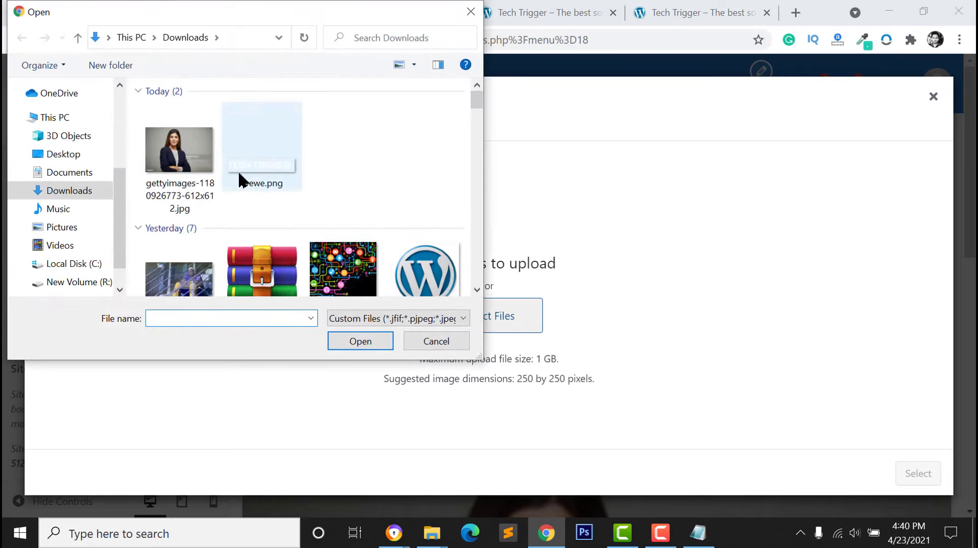
{"action": "left_click", "coordinate": [240, 179]}
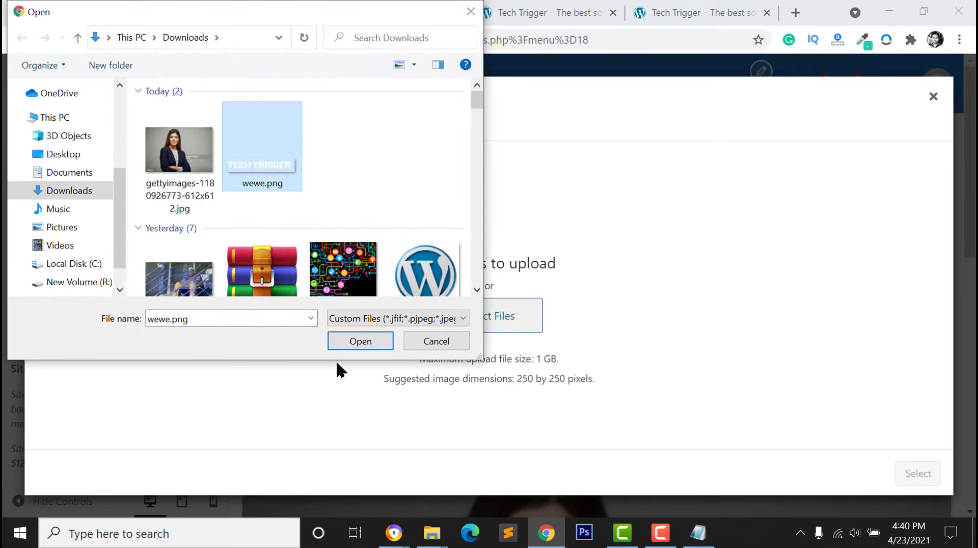
{"action": "left_click", "coordinate": [367, 341]}
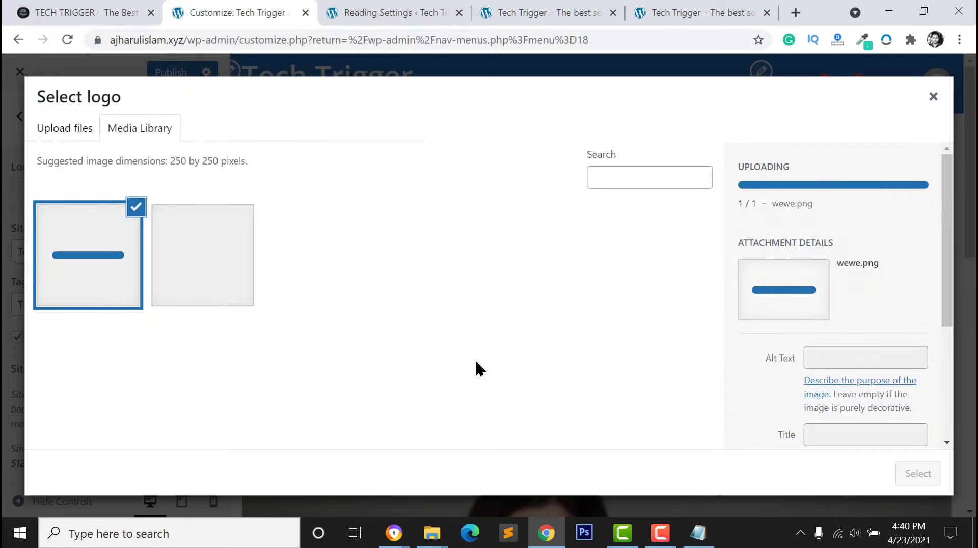
{"action": "left_click", "coordinate": [920, 474]}
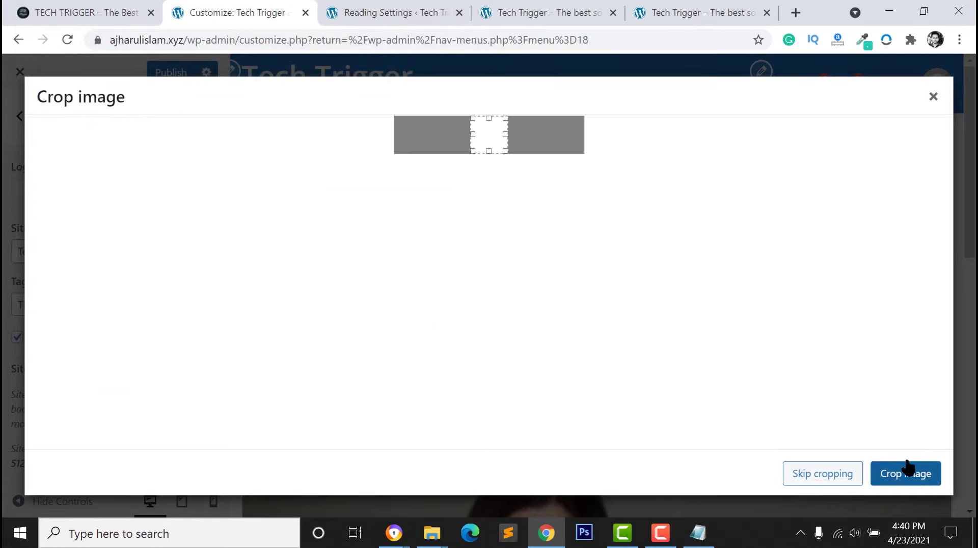
{"action": "left_click", "coordinate": [833, 478]}
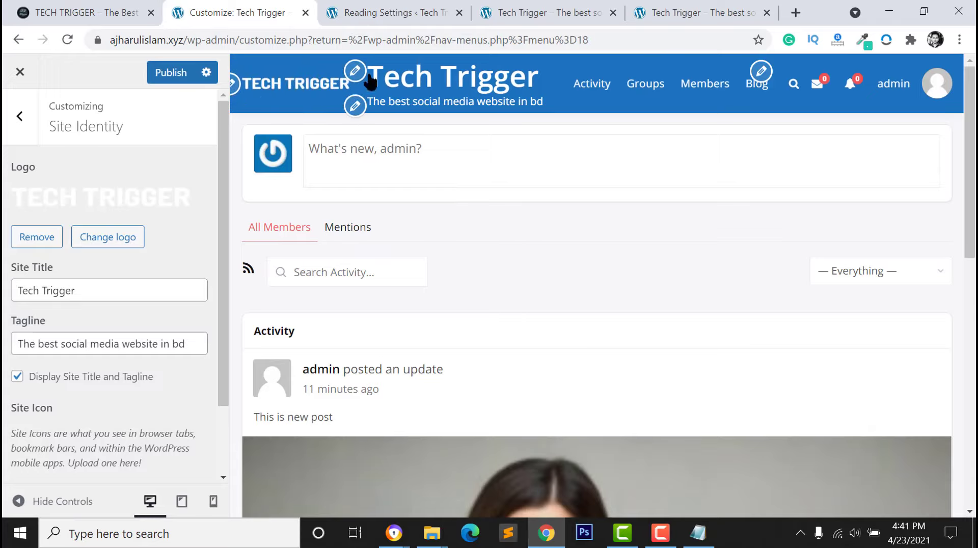
Turn off Display Site Title and Tagline
{"action": "left_click", "coordinate": [17, 377]}
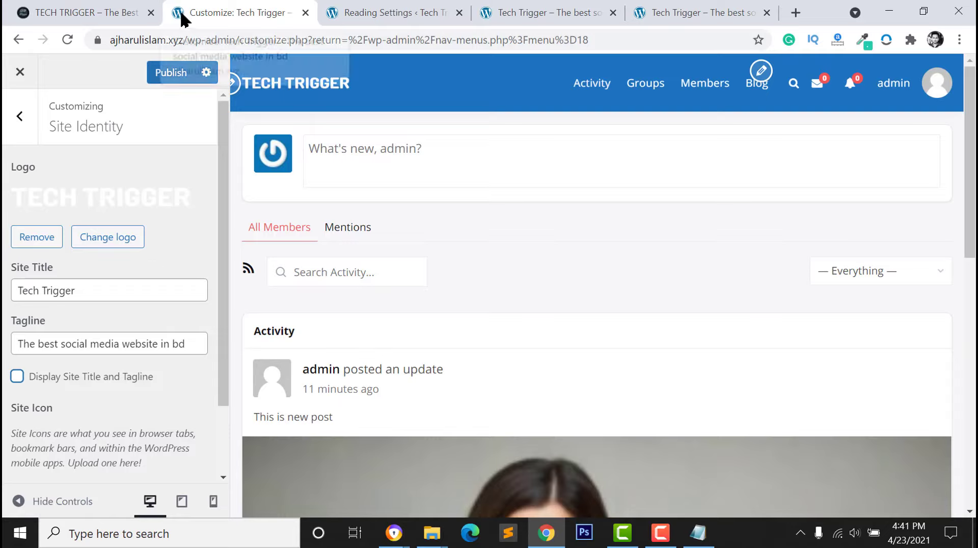
{"action": "scroll", "coordinate": [127, 466], "scroll_direction": "down", "scroll_amount": 1}
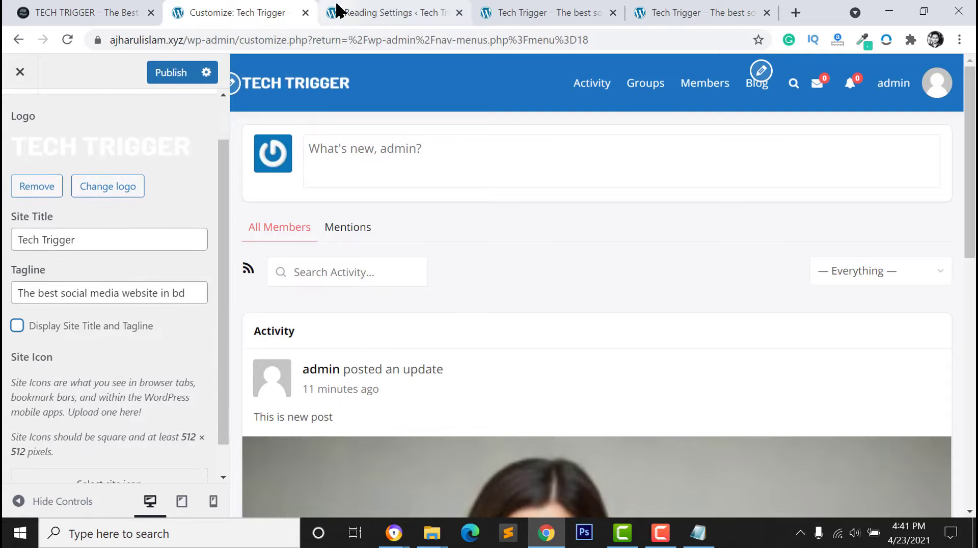
{"action": "scroll", "coordinate": [64, 331], "scroll_direction": "down", "scroll_amount": 1}
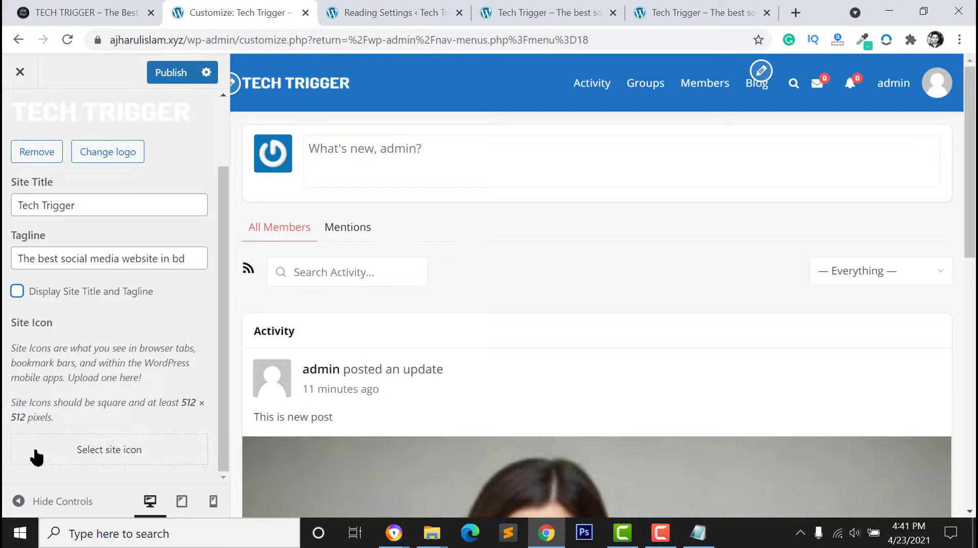
Upload logo.jpeg from the R: drive's Useful files folder and crop it as the Site Icon
{"action": "left_click", "coordinate": [109, 449]}
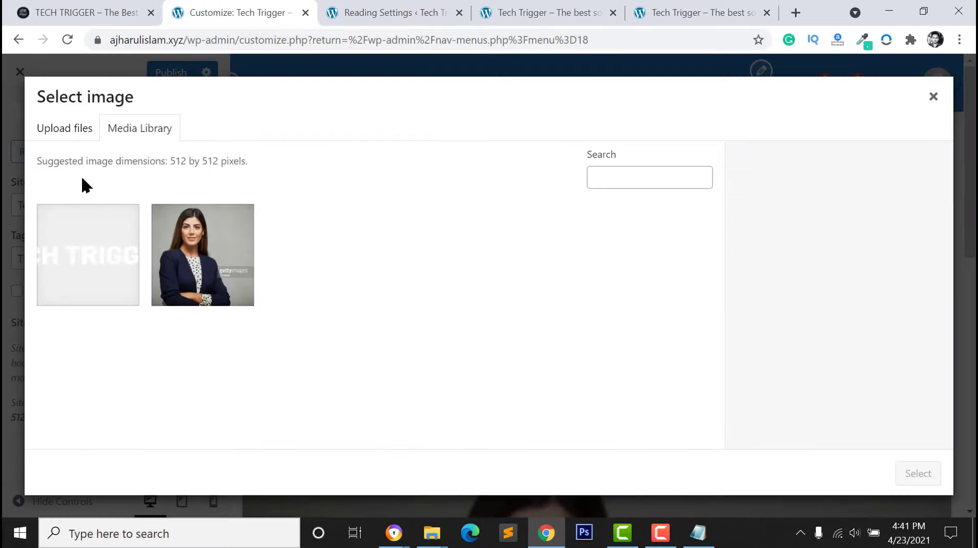
{"action": "left_click", "coordinate": [74, 133]}
{"action": "left_click", "coordinate": [503, 314]}
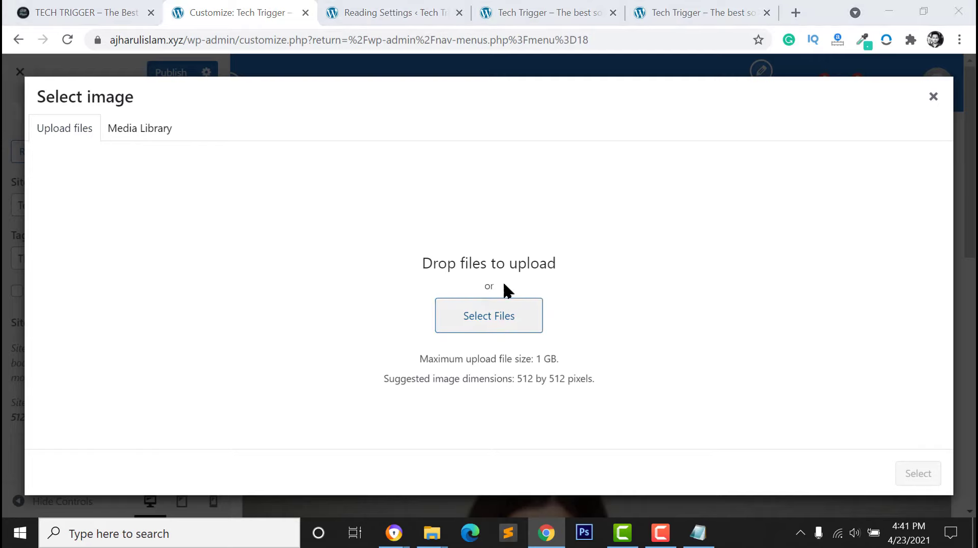
{"action": "scroll", "coordinate": [305, 232], "scroll_direction": "down", "scroll_amount": 1}
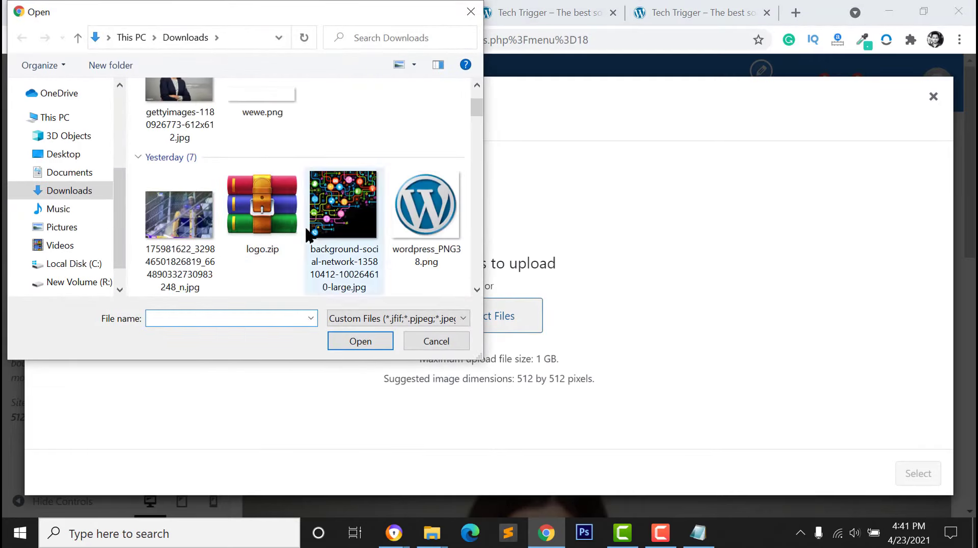
{"action": "left_click", "coordinate": [437, 215]}
{"action": "scroll", "coordinate": [204, 214], "scroll_direction": "down", "scroll_amount": 5}
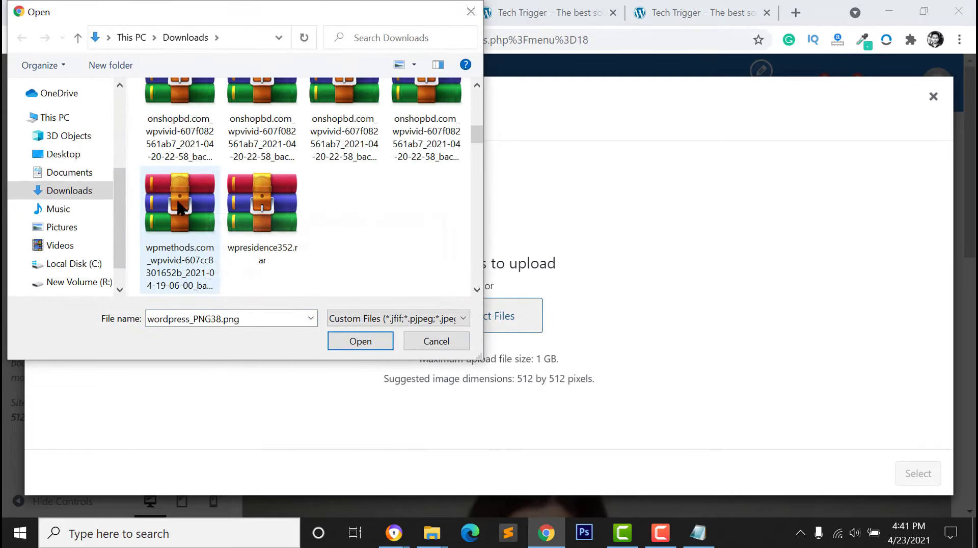
{"action": "left_click", "coordinate": [41, 283]}
{"action": "scroll", "coordinate": [168, 224], "scroll_direction": "down", "scroll_amount": 2}
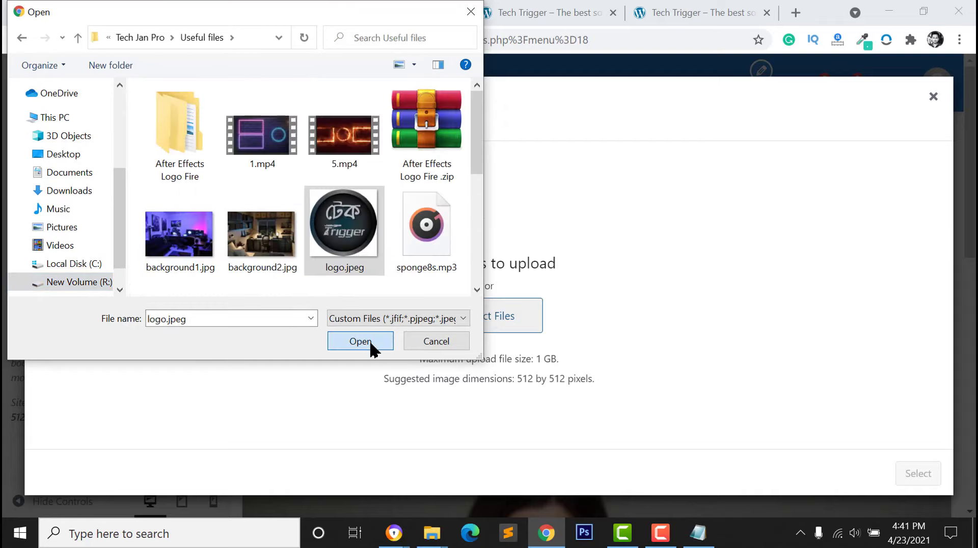
{"action": "left_click", "coordinate": [371, 342]}
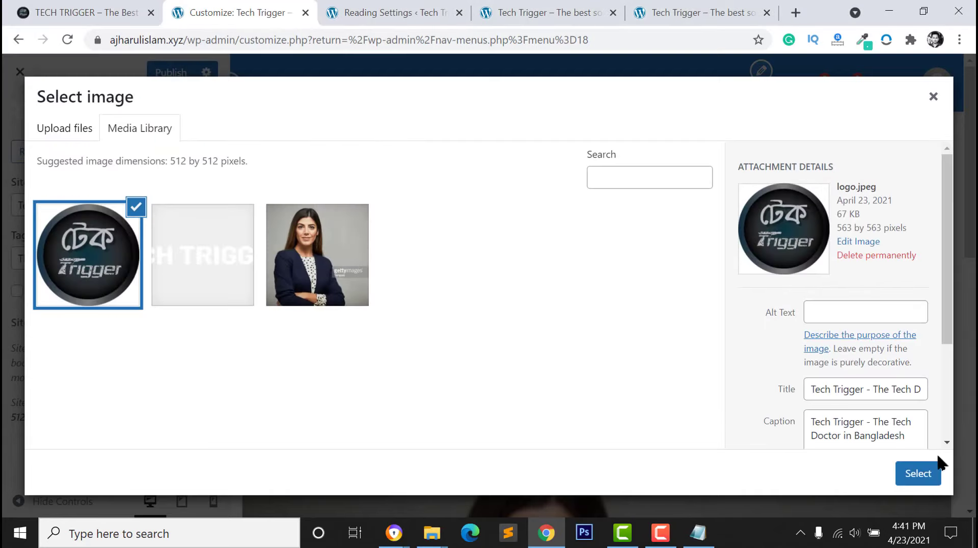
{"action": "left_click", "coordinate": [917, 472]}
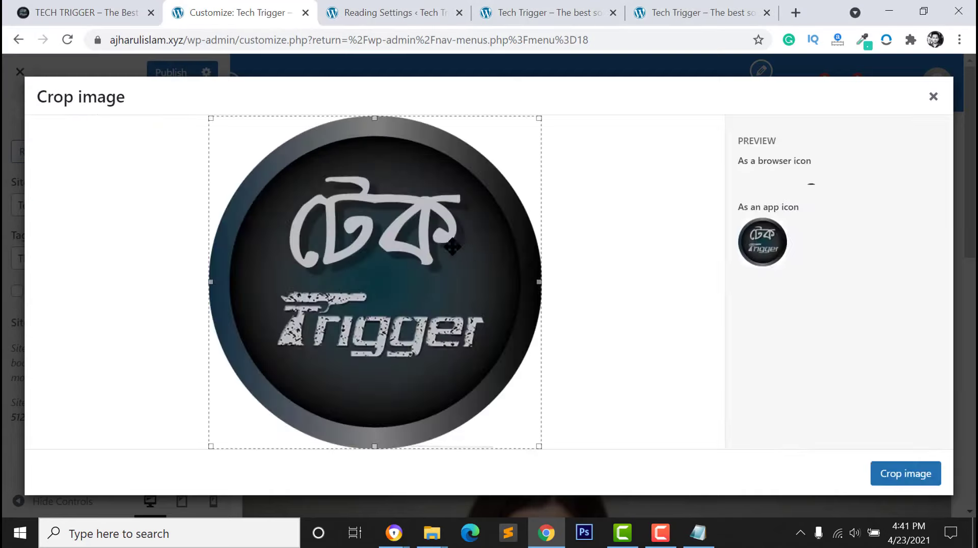
{"action": "left_click", "coordinate": [908, 475]}
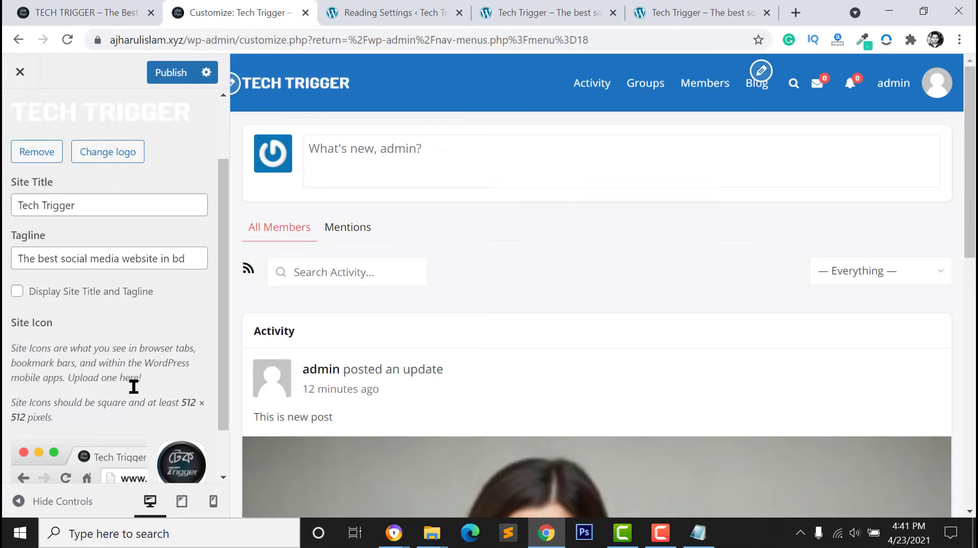
{"action": "scroll", "coordinate": [41, 148], "scroll_direction": "up", "scroll_amount": 2}
Open the User Menu for editing in the Customizer's Menus section
{"action": "left_click", "coordinate": [22, 122]}
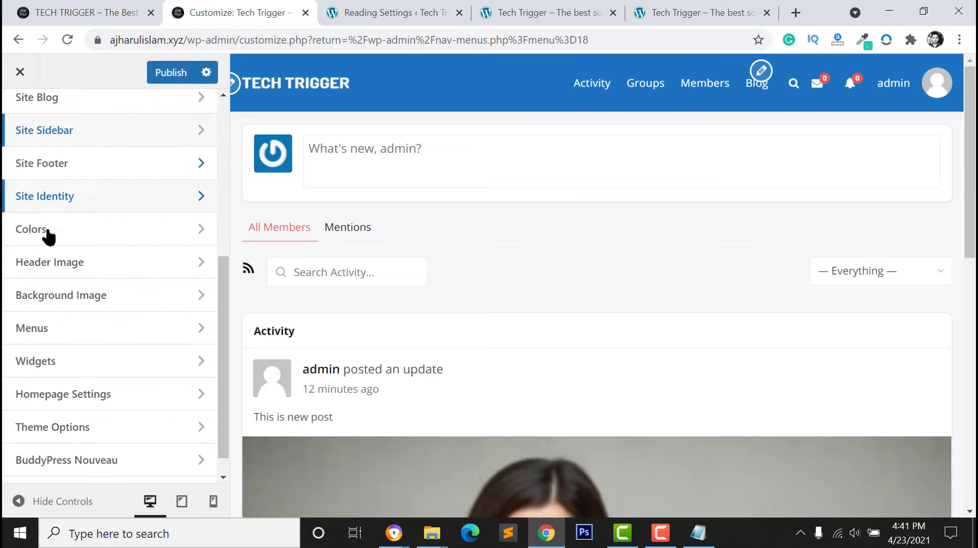
{"action": "scroll", "coordinate": [530, 234], "scroll_direction": "down", "scroll_amount": 2}
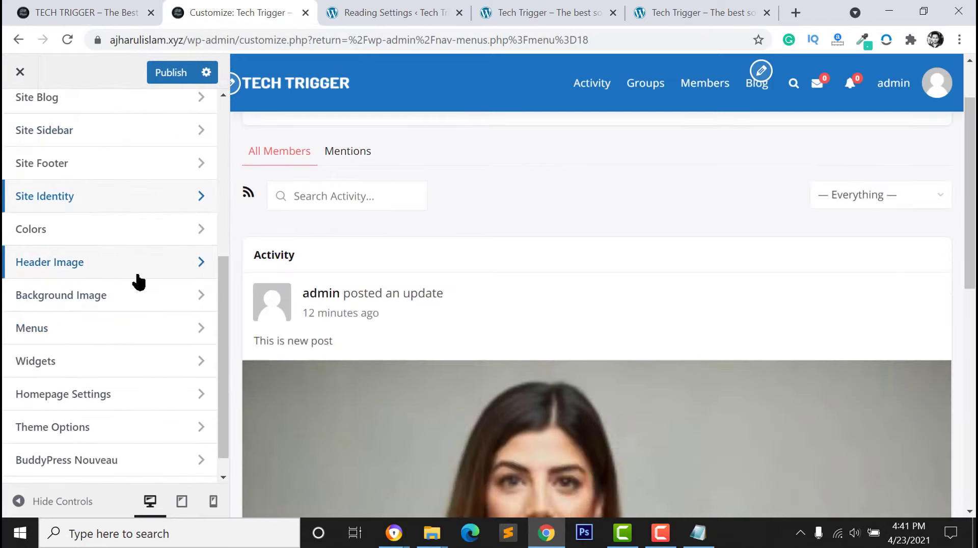
{"action": "left_click", "coordinate": [133, 327]}
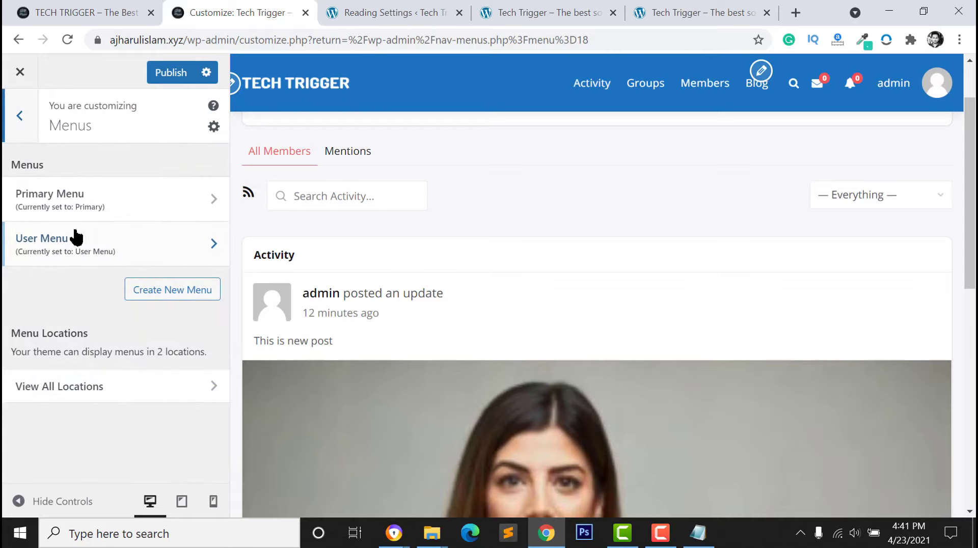
{"action": "left_click", "coordinate": [110, 240]}
{"action": "scroll", "coordinate": [111, 393], "scroll_direction": "down", "scroll_amount": 1}
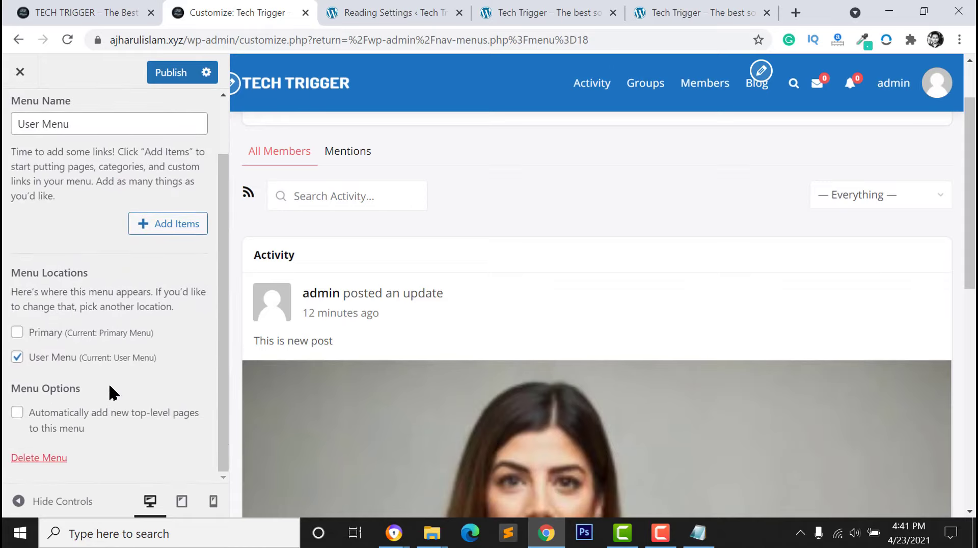
{"action": "scroll", "coordinate": [111, 393], "scroll_direction": "up", "scroll_amount": 1}
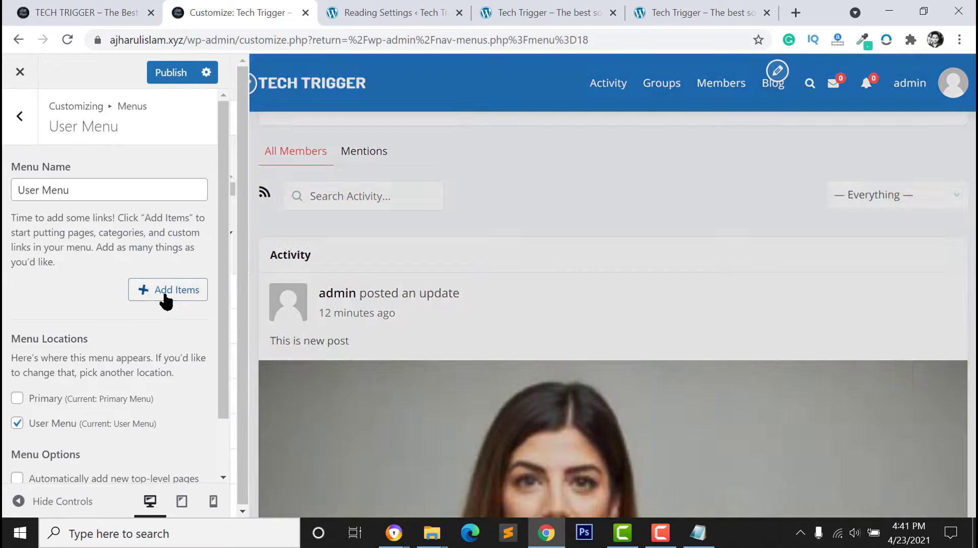
Add BuddyPress Profile, Notifications, Messages and Friends links to the User Menu and publish
{"action": "left_click", "coordinate": [164, 298]}
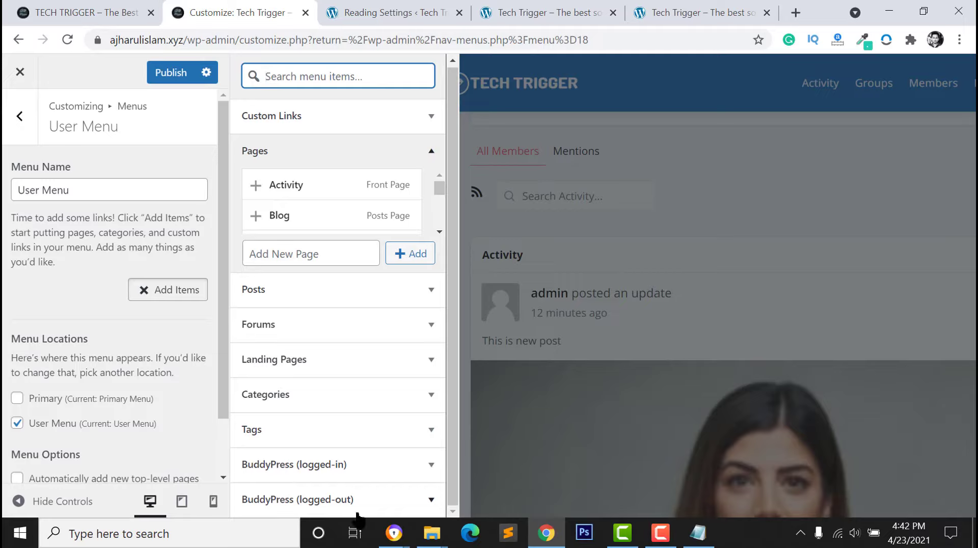
{"action": "left_click", "coordinate": [372, 474]}
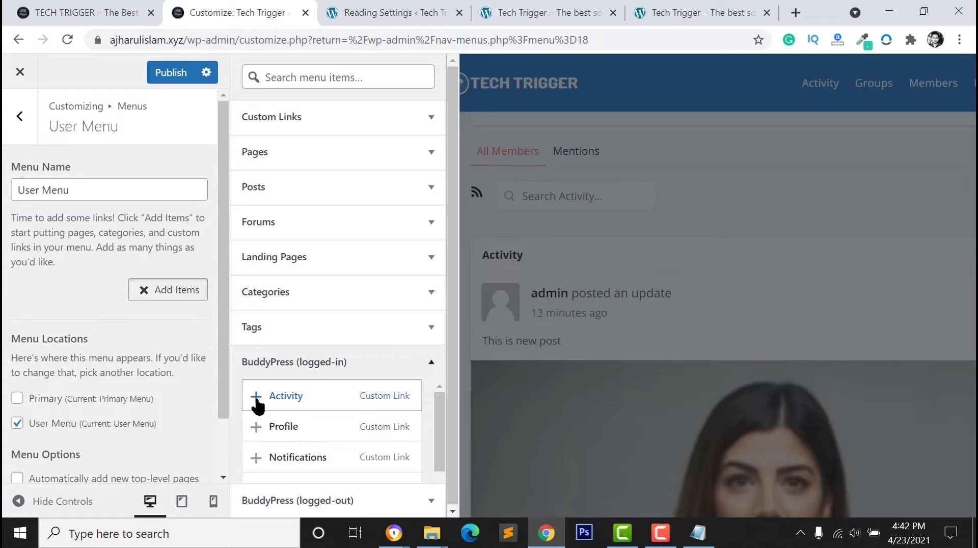
{"action": "left_click", "coordinate": [255, 434]}
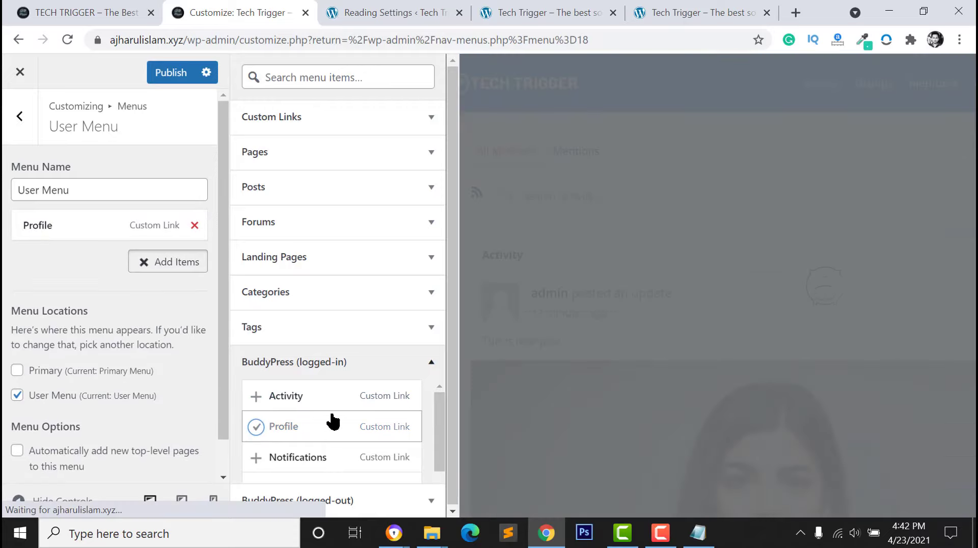
{"action": "scroll", "coordinate": [317, 430], "scroll_direction": "down", "scroll_amount": 3}
{"action": "scroll", "coordinate": [306, 430], "scroll_direction": "up", "scroll_amount": 1}
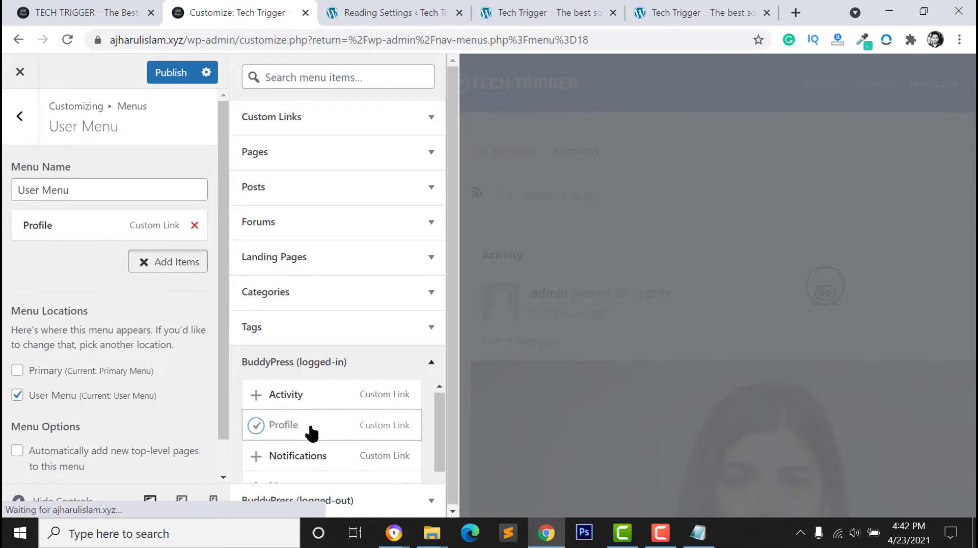
{"action": "scroll", "coordinate": [277, 427], "scroll_direction": "down", "scroll_amount": 3}
{"action": "left_click", "coordinate": [255, 390]}
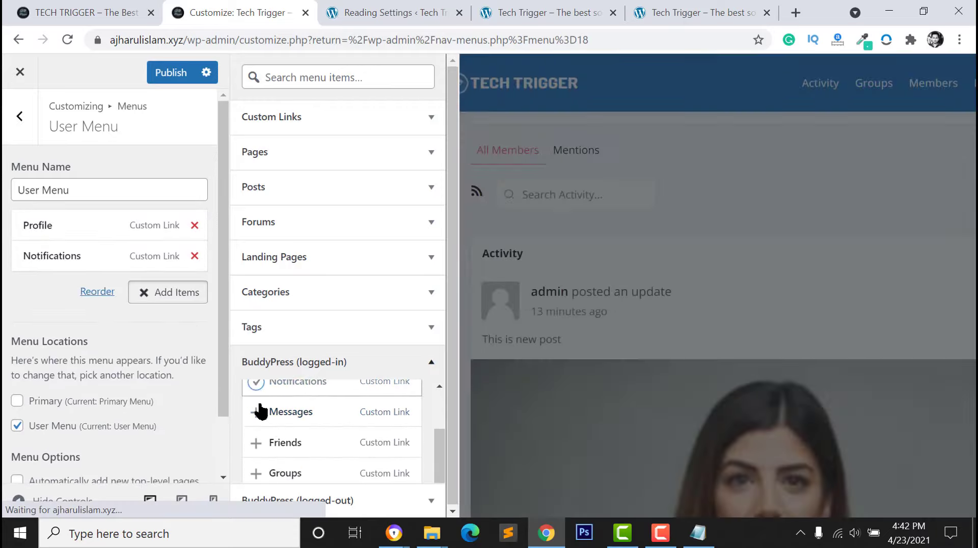
{"action": "left_click", "coordinate": [256, 413]}
{"action": "scroll", "coordinate": [265, 440], "scroll_direction": "down", "scroll_amount": 1}
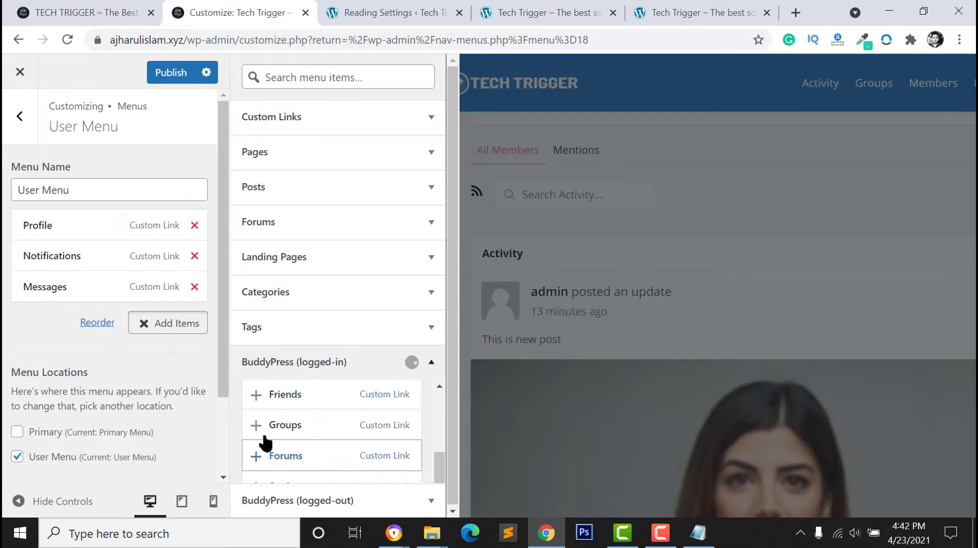
{"action": "left_click", "coordinate": [255, 395]}
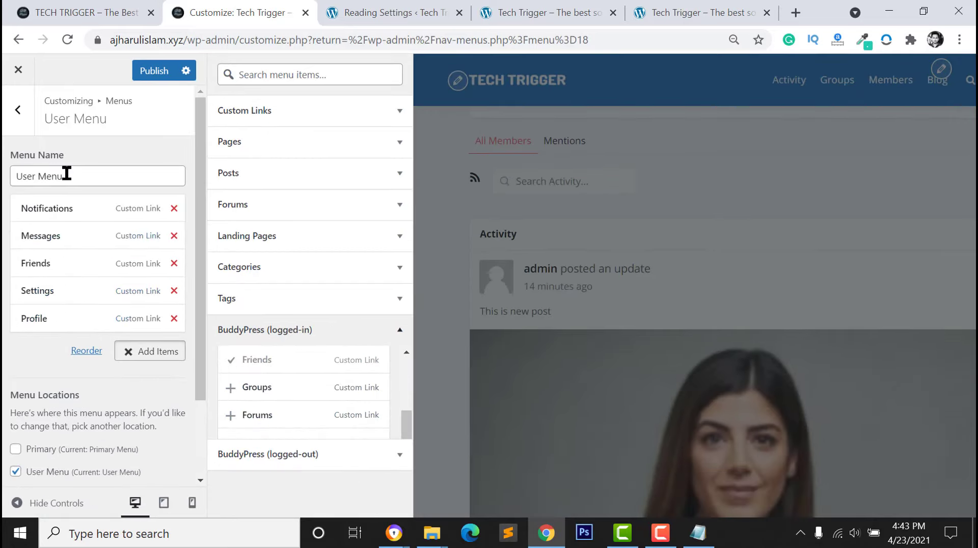
{"action": "left_click", "coordinate": [154, 71]}
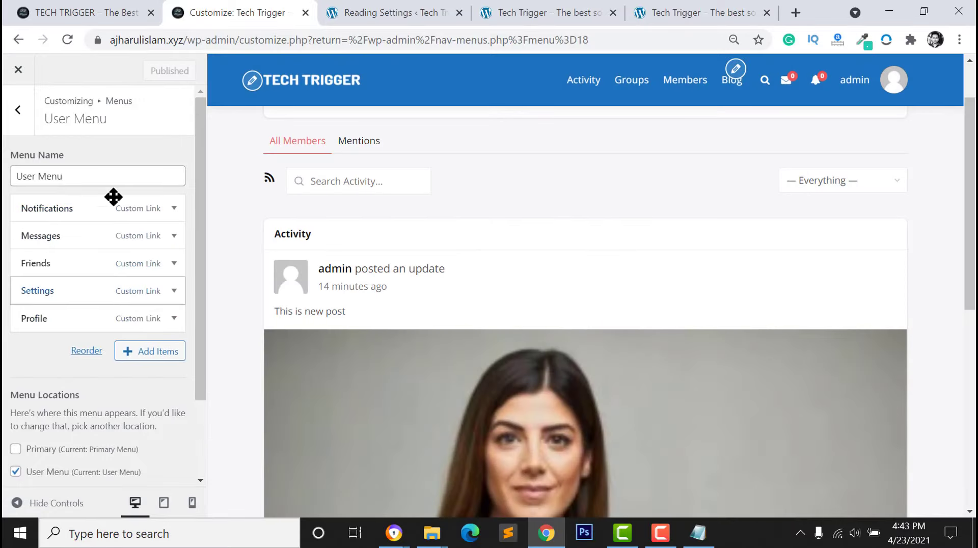
Add Log Out, move Profile just below Notifications, and publish the User Menu
{"action": "scroll", "coordinate": [125, 192], "scroll_direction": "down", "scroll_amount": 2}
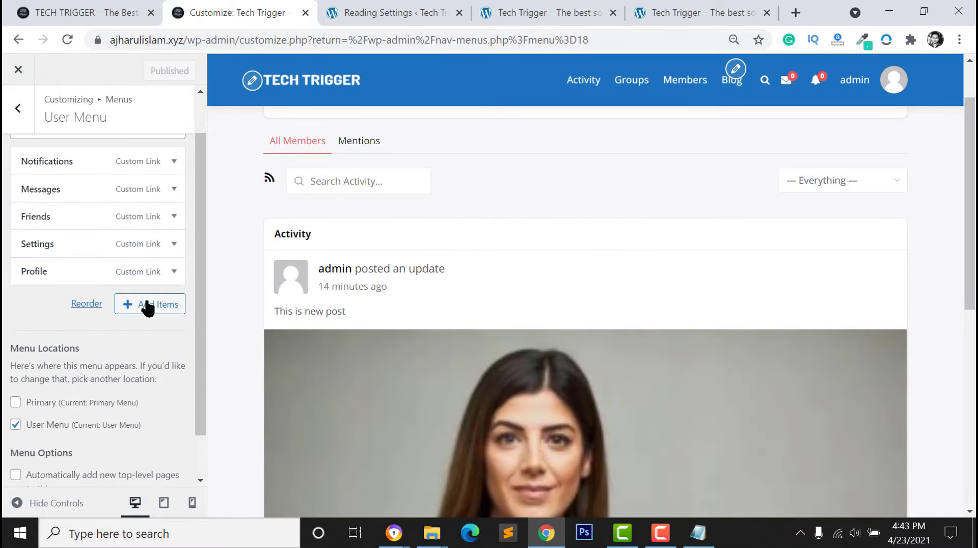
{"action": "left_click", "coordinate": [147, 304]}
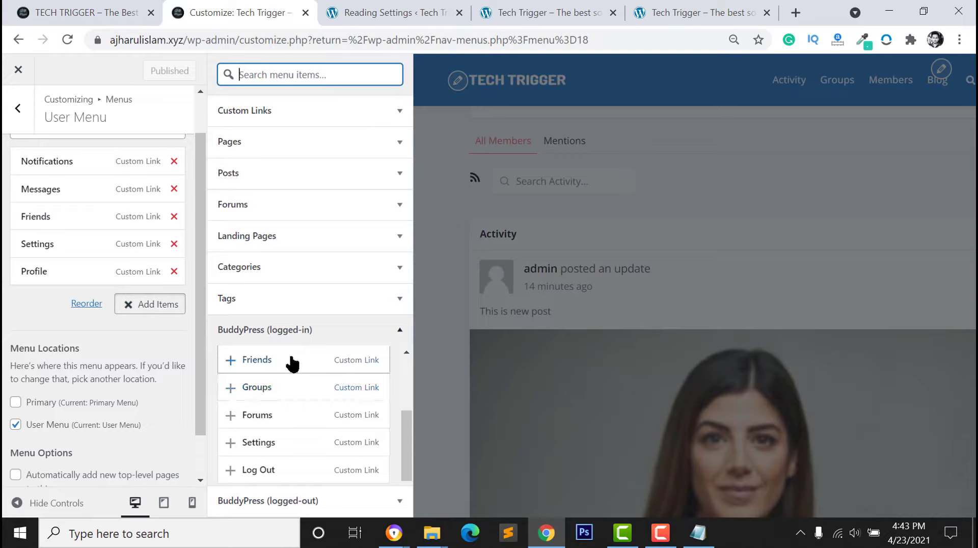
{"action": "left_click", "coordinate": [231, 472]}
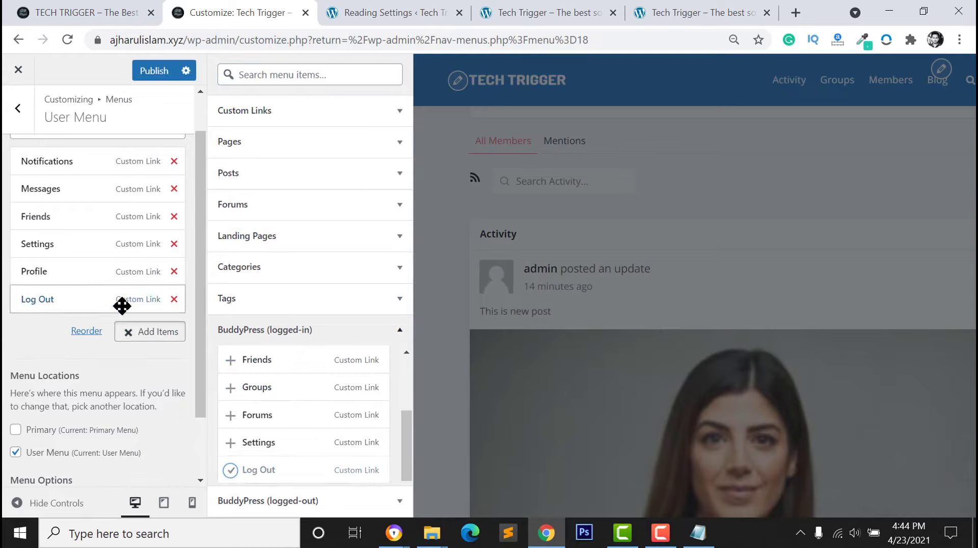
{"action": "scroll", "coordinate": [249, 357], "scroll_direction": "up", "scroll_amount": 1}
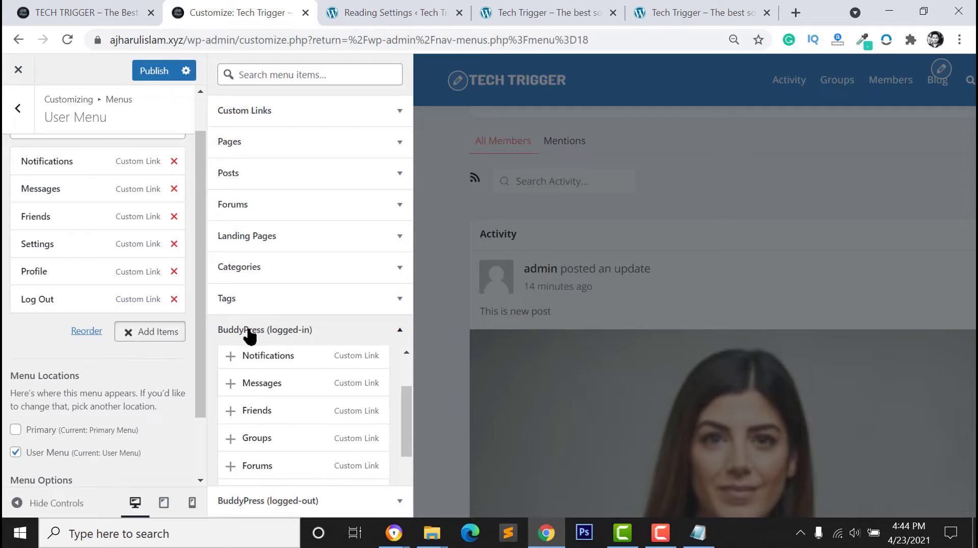
{"action": "scroll", "coordinate": [298, 337], "scroll_direction": "down", "scroll_amount": 1}
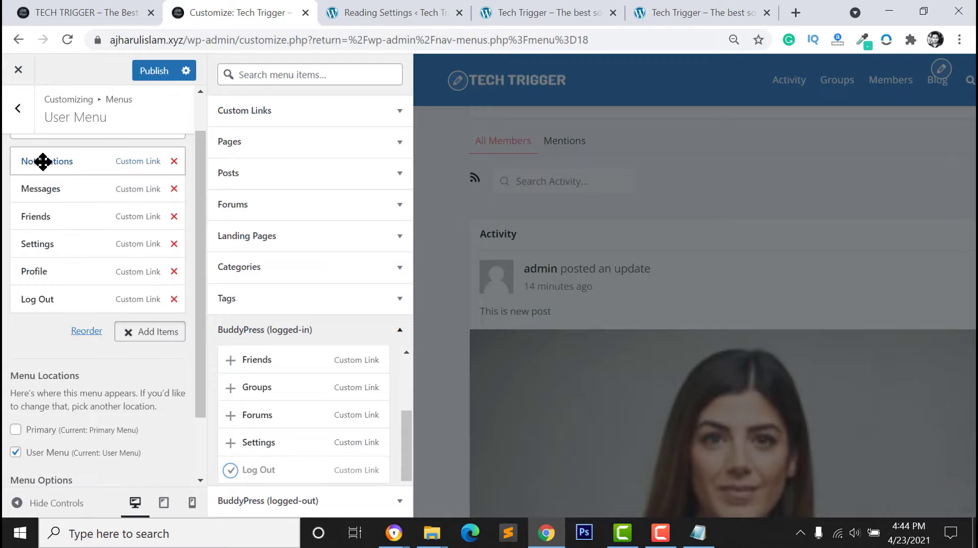
{"action": "left_click_drag", "start_coordinate": [63, 263], "coordinate": [29, 170]}
{"action": "left_click", "coordinate": [148, 73]}
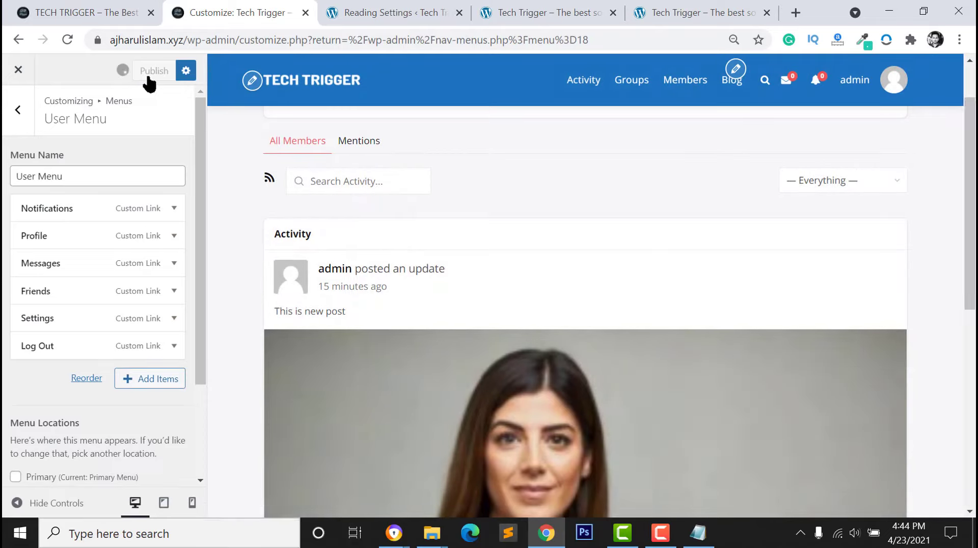
{"action": "mouse_move", "coordinate": [882, 81]}
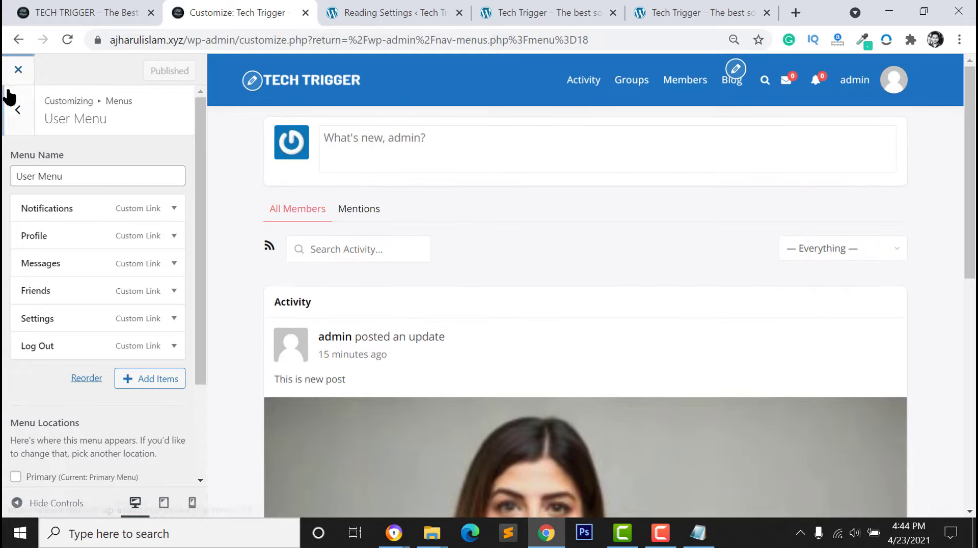
Go back from Menus to the main sections and open Widgets > BuddyPress Left Sidebar
{"action": "left_click", "coordinate": [19, 108]}
{"action": "left_click", "coordinate": [21, 110]}
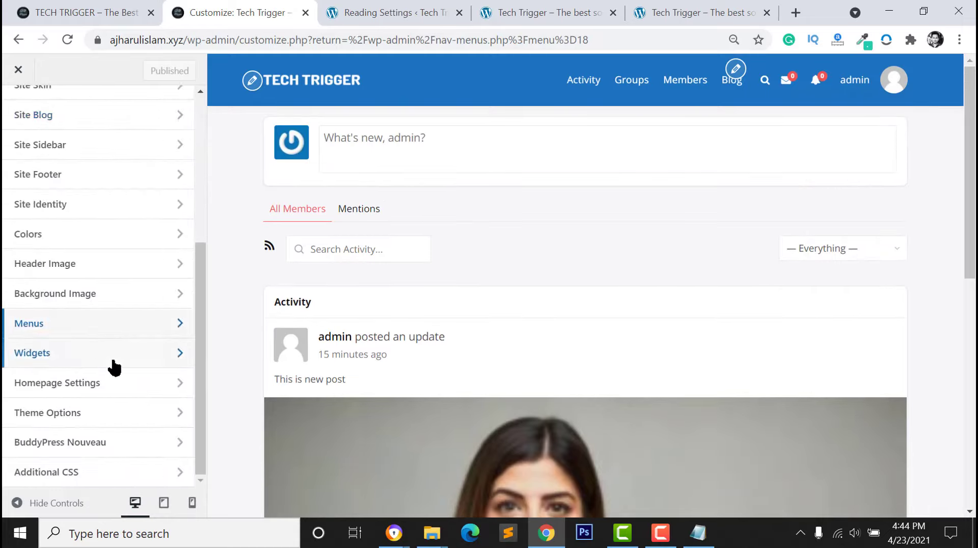
{"action": "scroll", "coordinate": [71, 336], "scroll_direction": "up", "scroll_amount": 3}
{"action": "scroll", "coordinate": [78, 321], "scroll_direction": "down", "scroll_amount": 3}
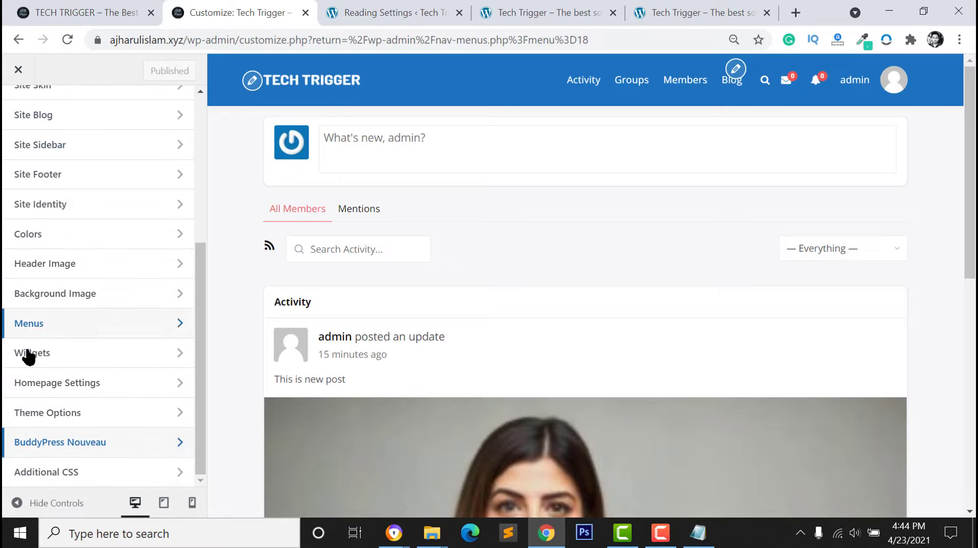
{"action": "left_click", "coordinate": [31, 354]}
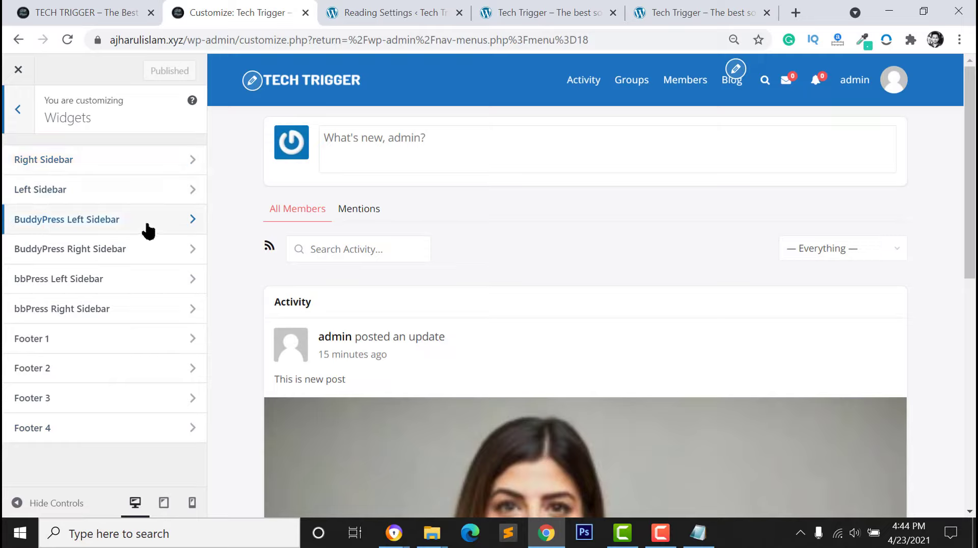
{"action": "left_click", "coordinate": [84, 223]}
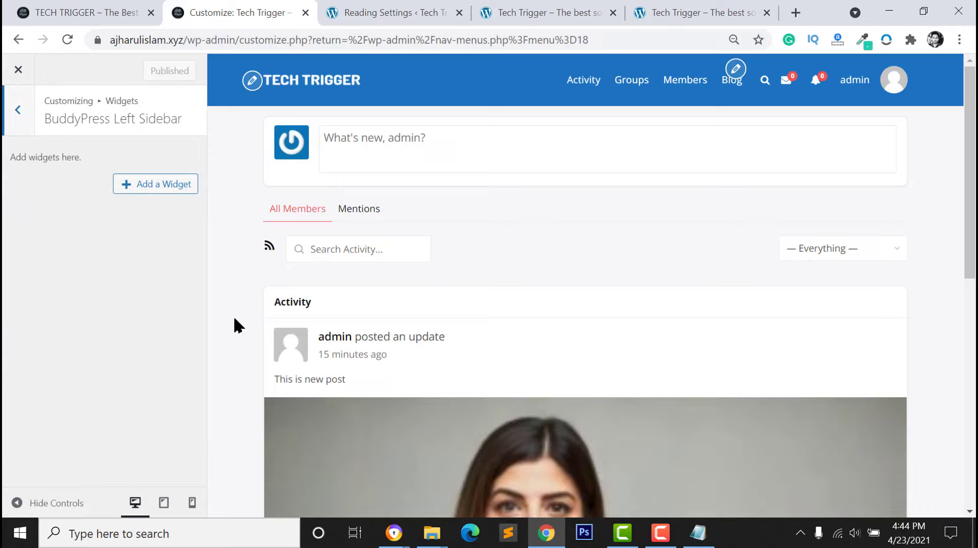
Add the (BuddyPress) Primary navigation widget to the Left Sidebar
{"action": "left_click", "coordinate": [137, 186]}
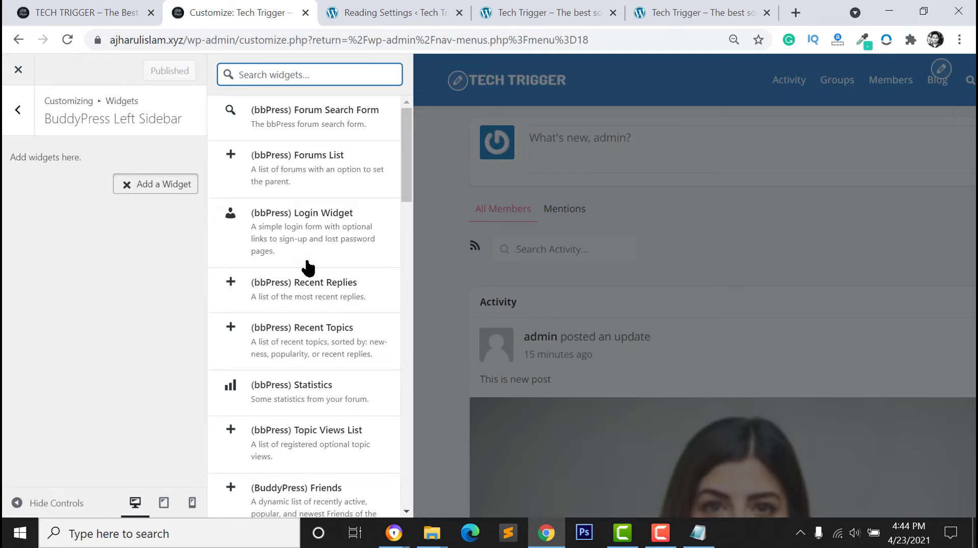
{"action": "left_click", "coordinate": [87, 12]}
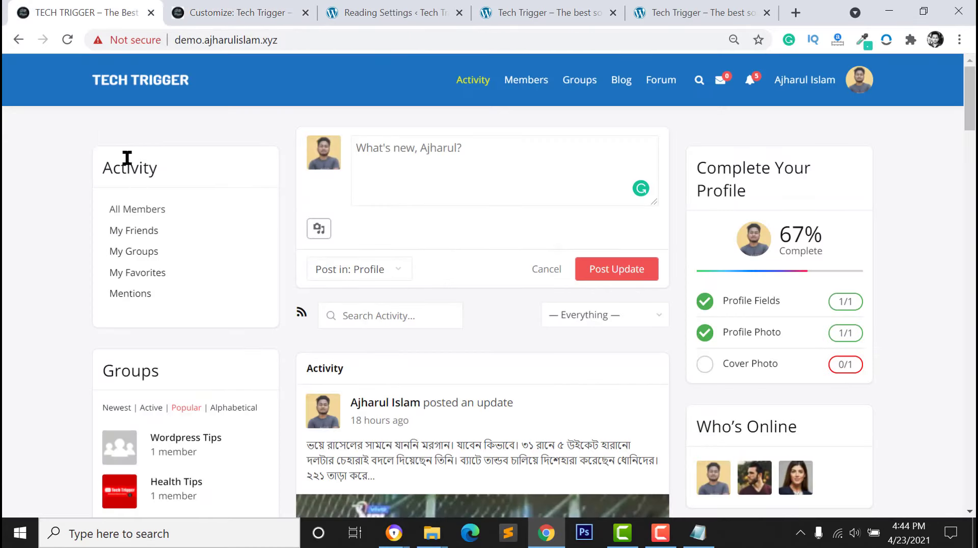
{"action": "left_click", "coordinate": [232, 12]}
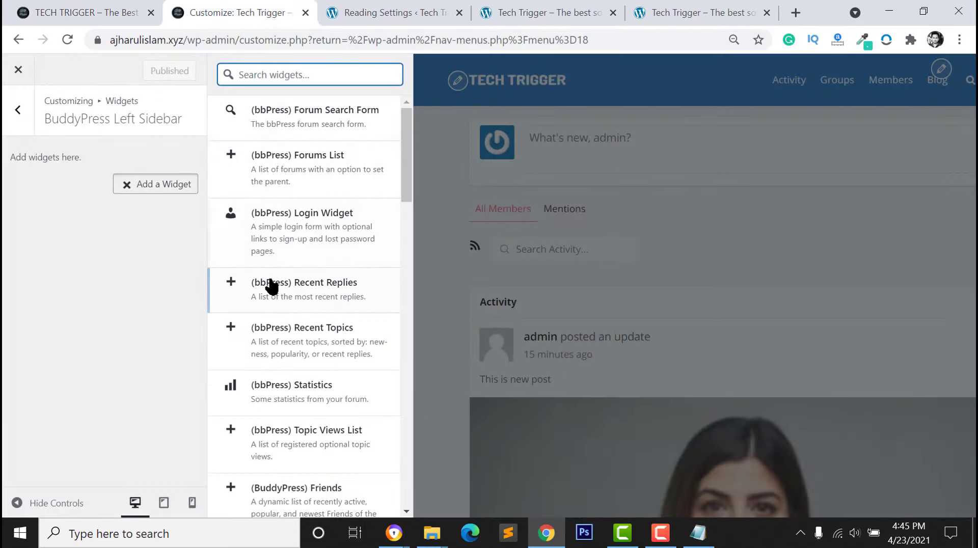
{"action": "scroll", "coordinate": [292, 372], "scroll_direction": "down", "scroll_amount": 8}
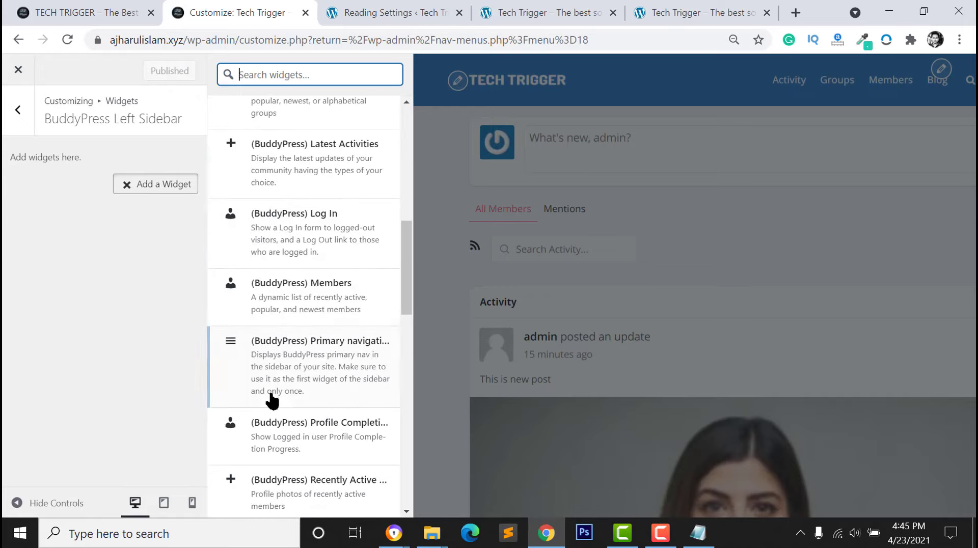
{"action": "left_click", "coordinate": [326, 365]}
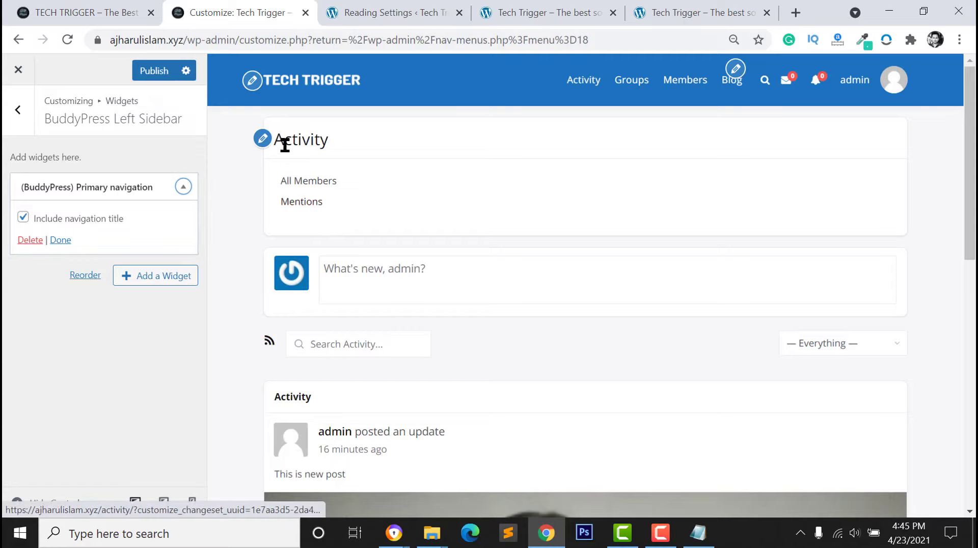
Add a (BuddyPress) Groups widget showing 5 groups below it, then collapse its settings
{"action": "left_click", "coordinate": [148, 276]}
{"action": "scroll", "coordinate": [297, 284], "scroll_direction": "down", "scroll_amount": 2}
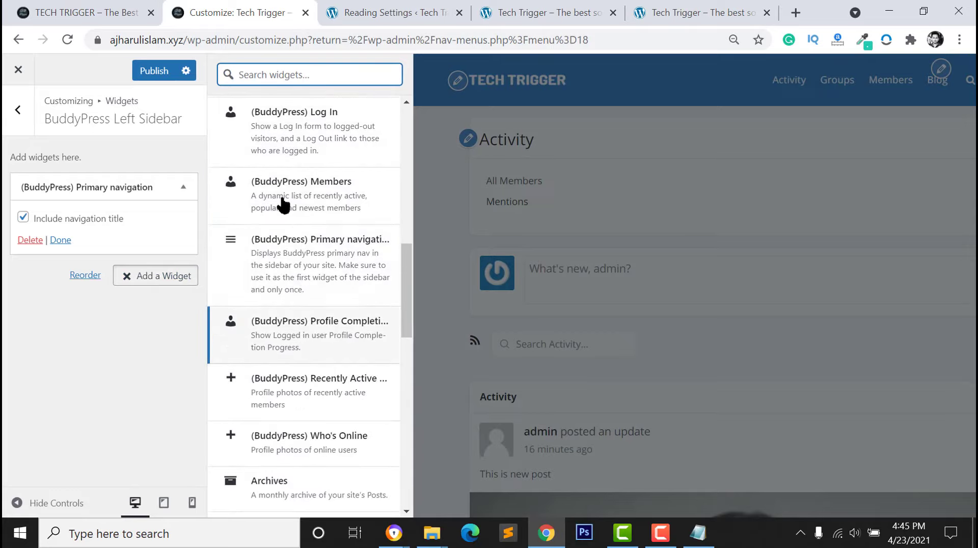
{"action": "scroll", "coordinate": [315, 378], "scroll_direction": "down", "scroll_amount": 1}
{"action": "scroll", "coordinate": [323, 358], "scroll_direction": "up", "scroll_amount": 5}
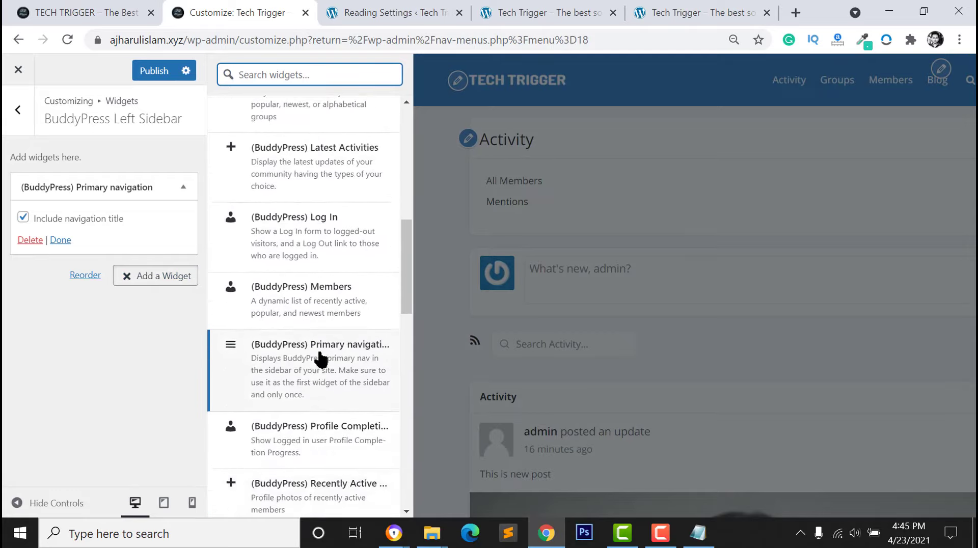
{"action": "scroll", "coordinate": [296, 392], "scroll_direction": "up", "scroll_amount": 3}
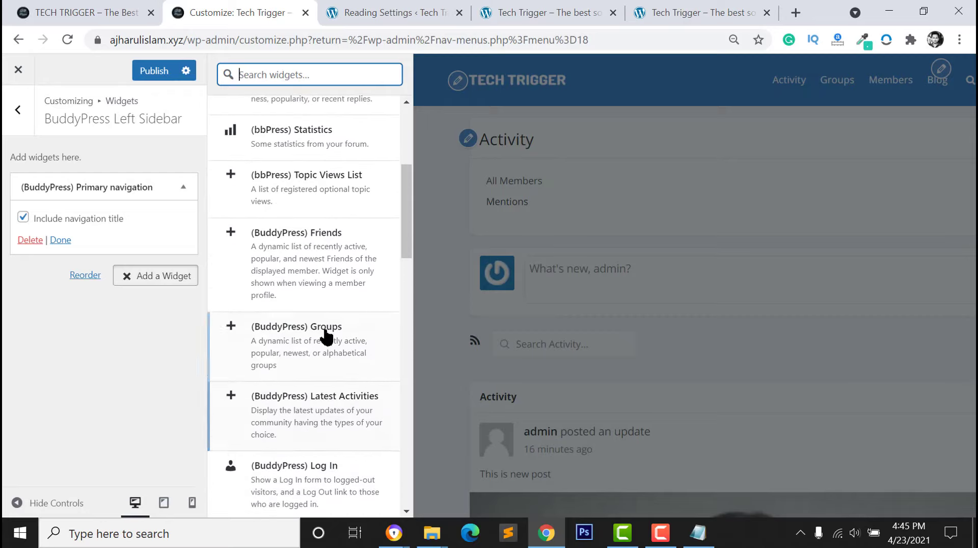
{"action": "left_click", "coordinate": [231, 332]}
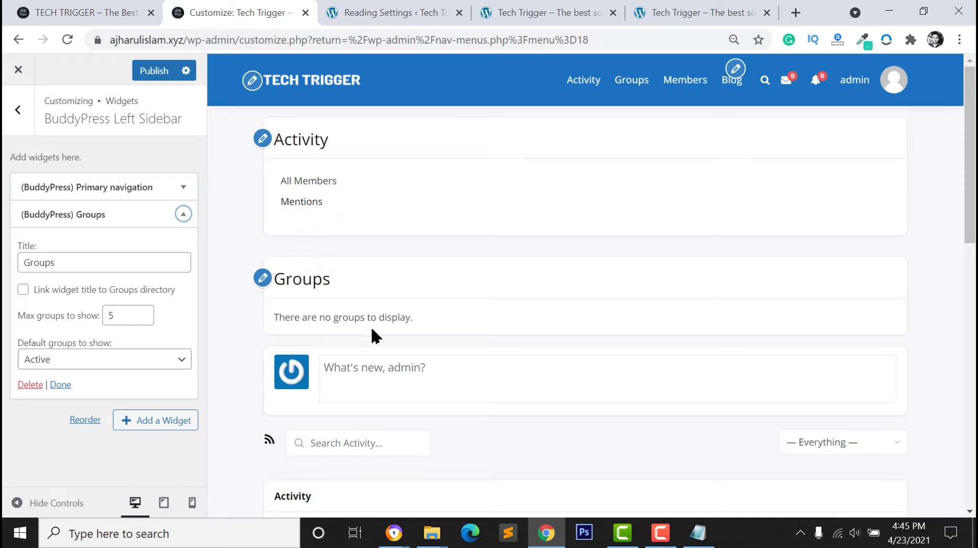
{"action": "left_click", "coordinate": [130, 317]}
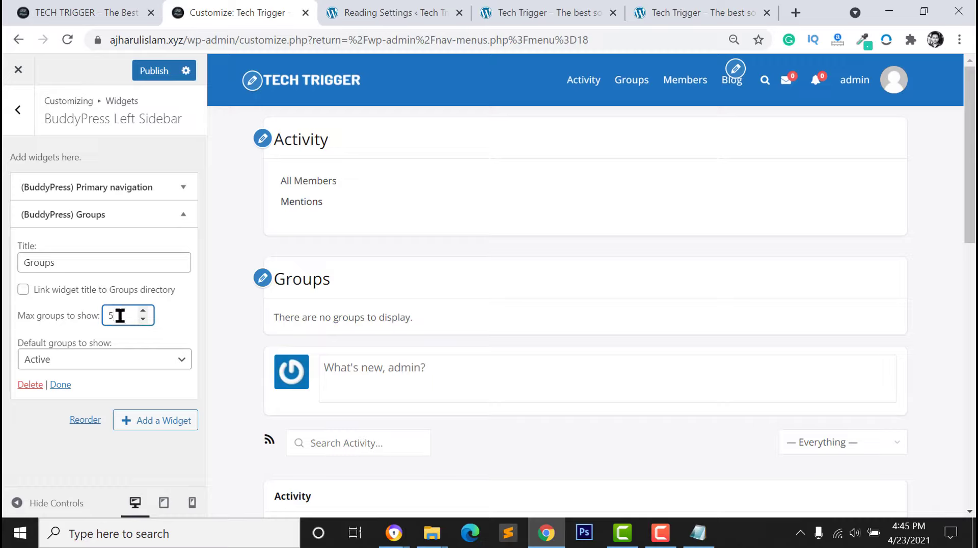
{"action": "left_click", "coordinate": [86, 259]}
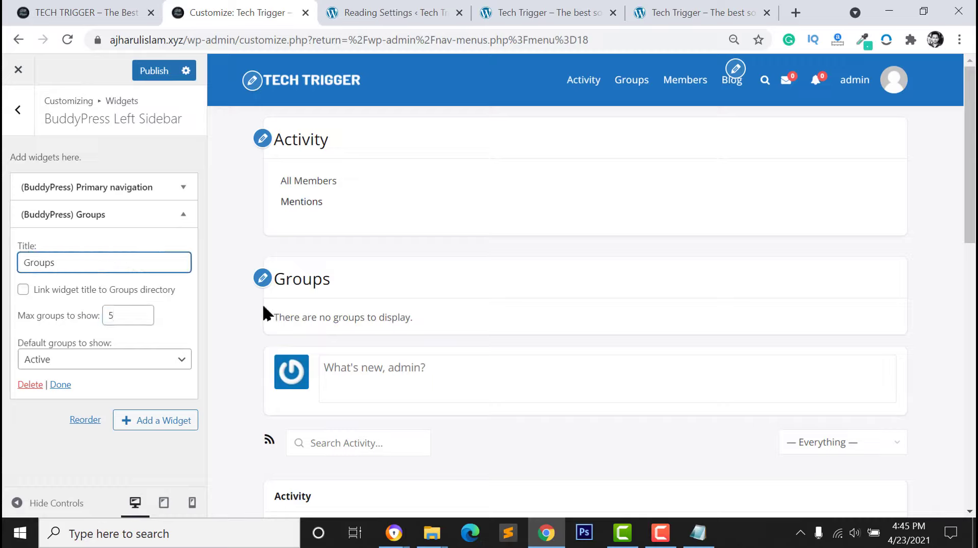
{"action": "left_click", "coordinate": [178, 222]}
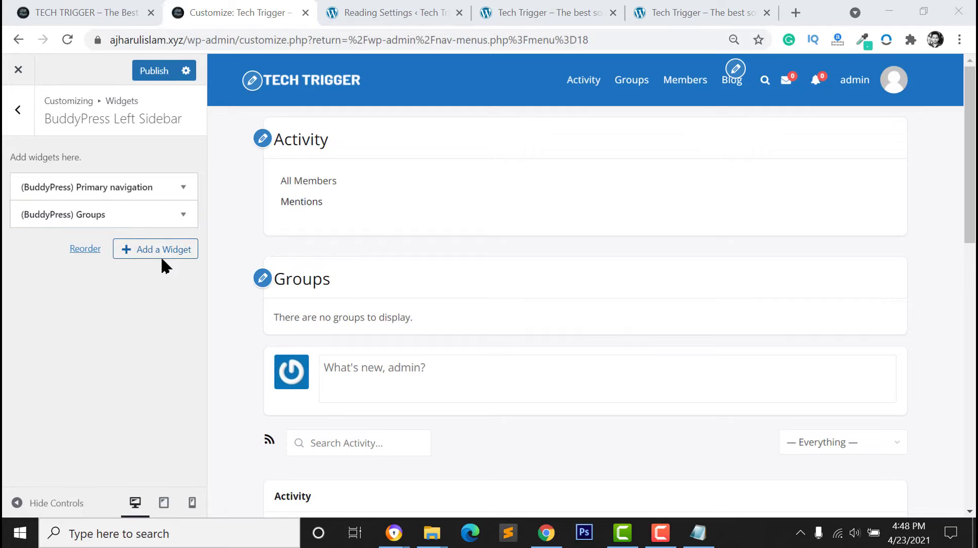
Add a Custom HTML widget, delete it again, and return to the widget areas list
{"action": "left_click", "coordinate": [160, 251]}
{"action": "scroll", "coordinate": [300, 305], "scroll_direction": "down", "scroll_amount": 4}
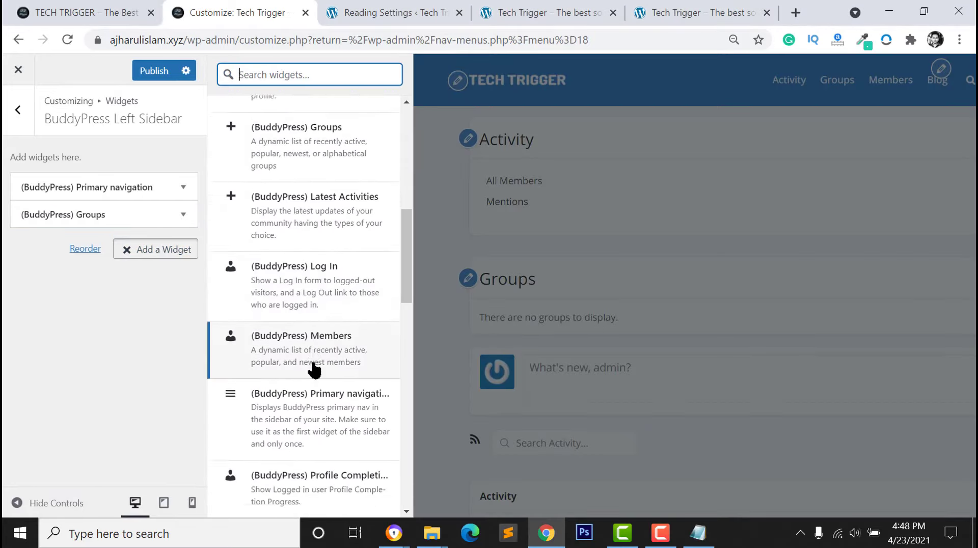
{"action": "scroll", "coordinate": [311, 311], "scroll_direction": "down", "scroll_amount": 3}
{"action": "scroll", "coordinate": [281, 357], "scroll_direction": "down", "scroll_amount": 3}
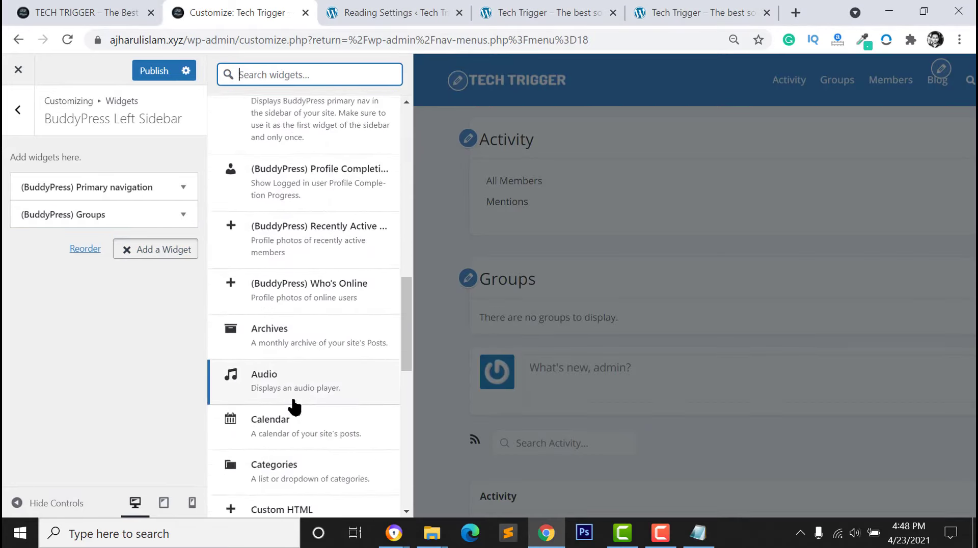
{"action": "scroll", "coordinate": [294, 403], "scroll_direction": "down", "scroll_amount": 5}
{"action": "left_click", "coordinate": [280, 234]}
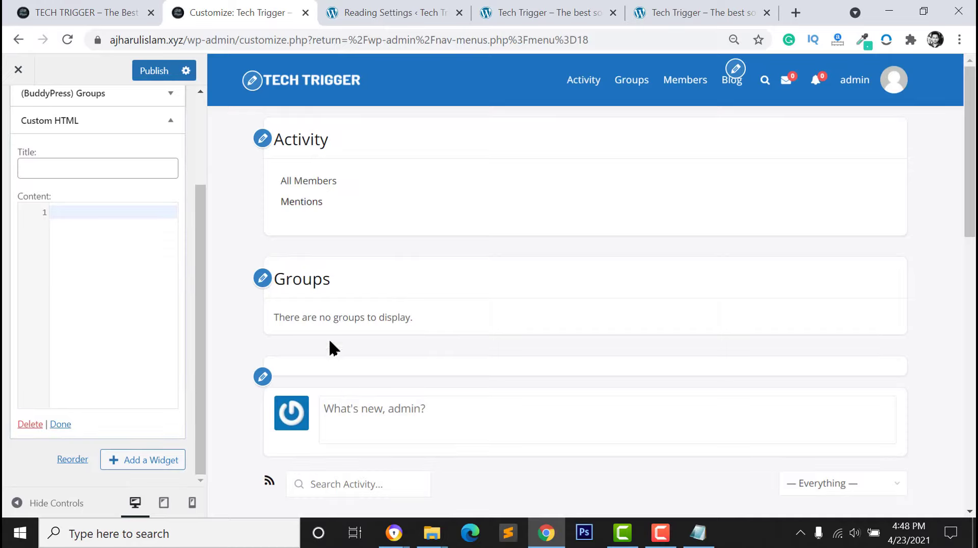
{"action": "left_click", "coordinate": [23, 425]}
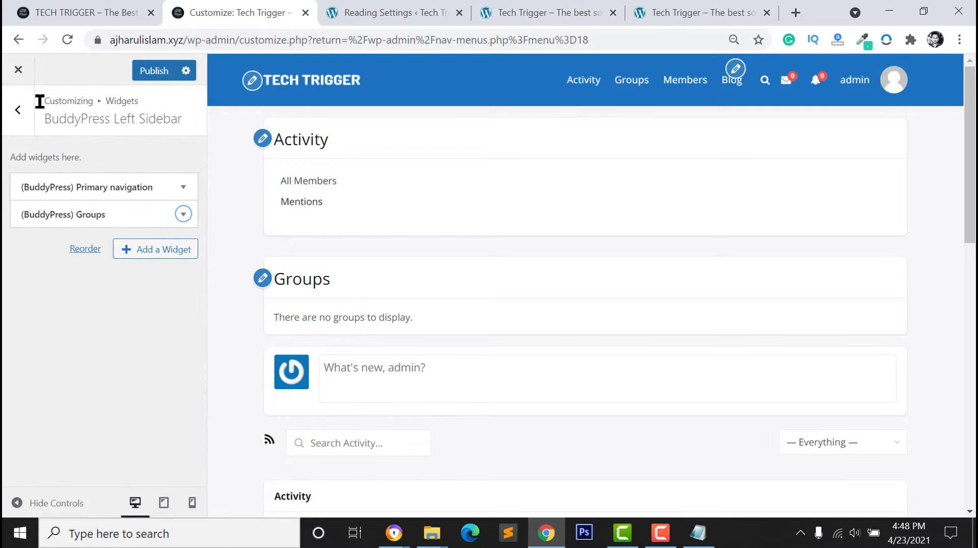
{"action": "left_click", "coordinate": [23, 122]}
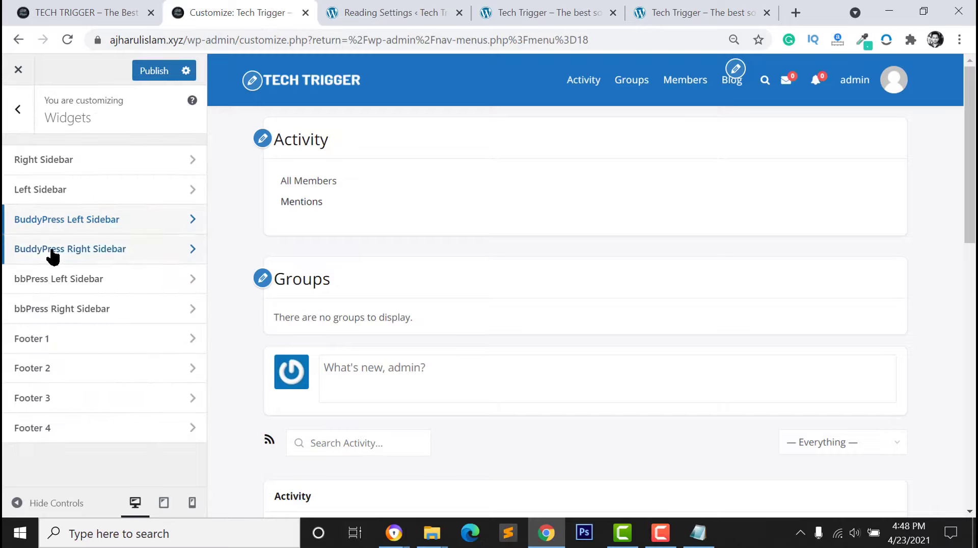
Open the BuddyPress Right Sidebar and add a (BuddyPress) Members widget
{"action": "left_click", "coordinate": [96, 250]}
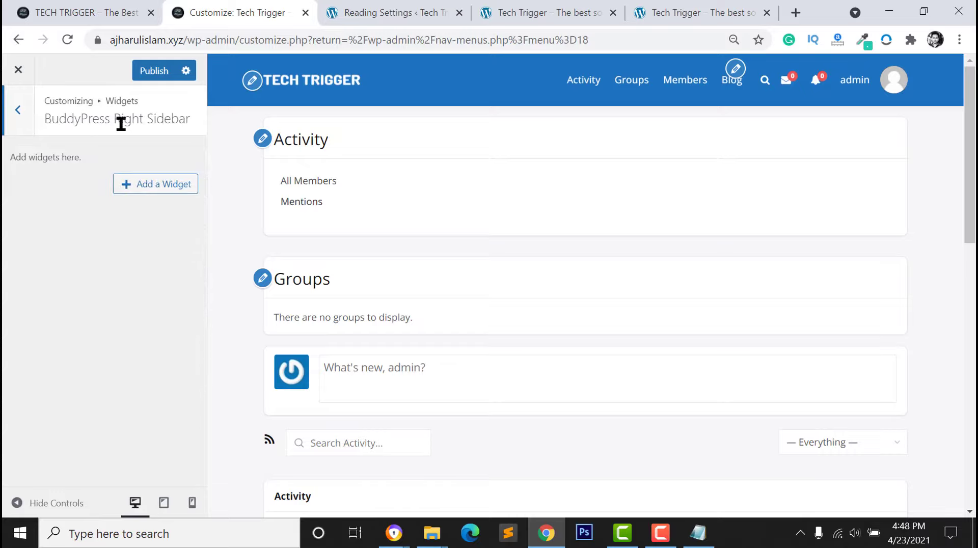
{"action": "left_click", "coordinate": [161, 186]}
{"action": "scroll", "coordinate": [312, 206], "scroll_direction": "up", "scroll_amount": 5}
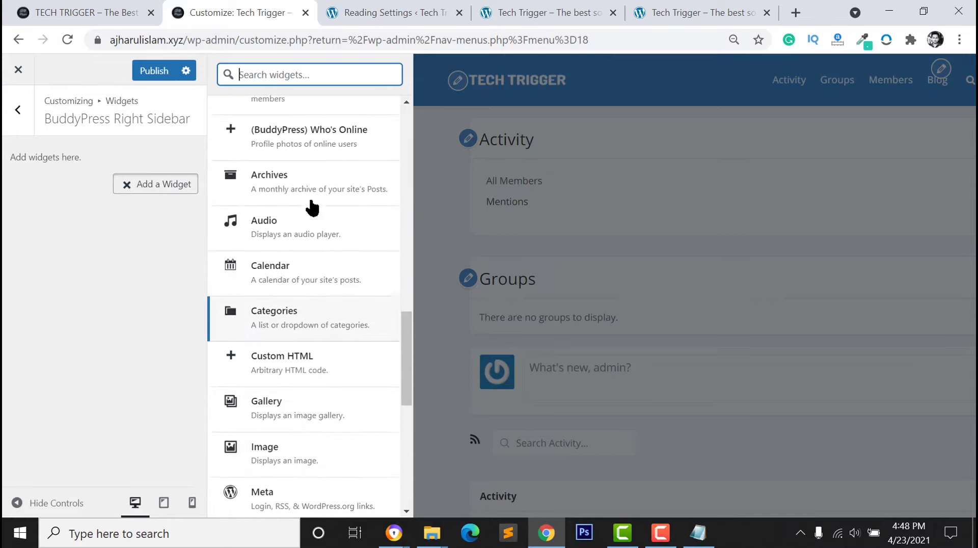
{"action": "scroll", "coordinate": [315, 214], "scroll_direction": "up", "scroll_amount": 3}
{"action": "scroll", "coordinate": [327, 253], "scroll_direction": "up", "scroll_amount": 3}
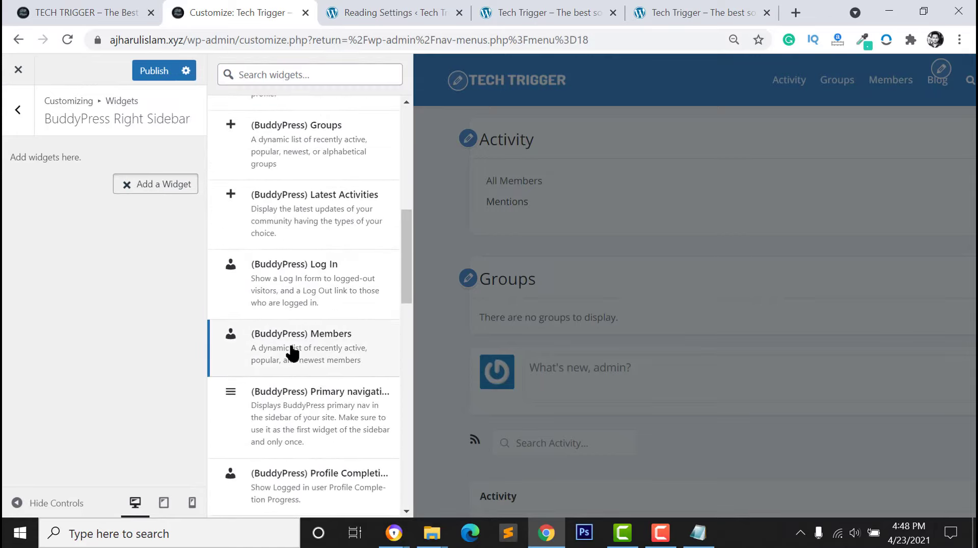
{"action": "left_click", "coordinate": [293, 350]}
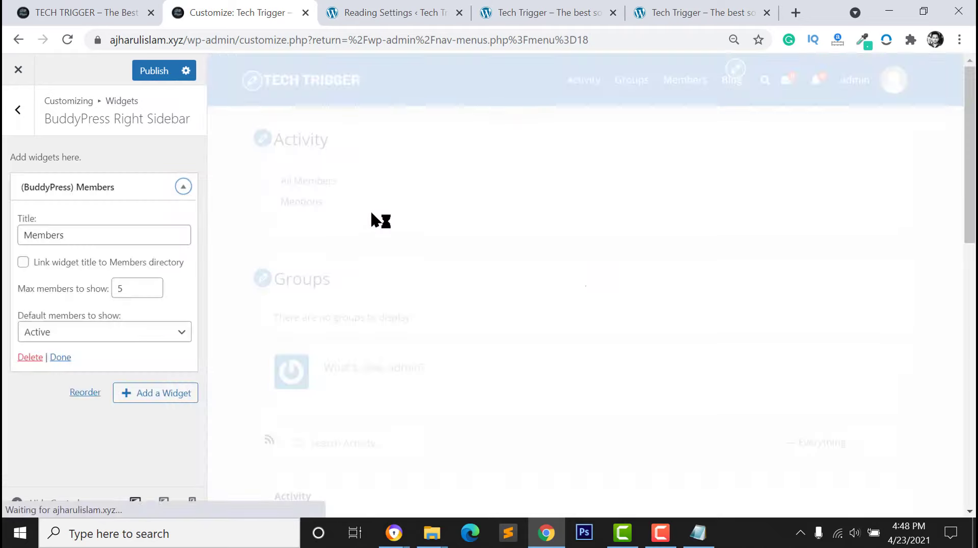
{"action": "left_click", "coordinate": [102, 235]}
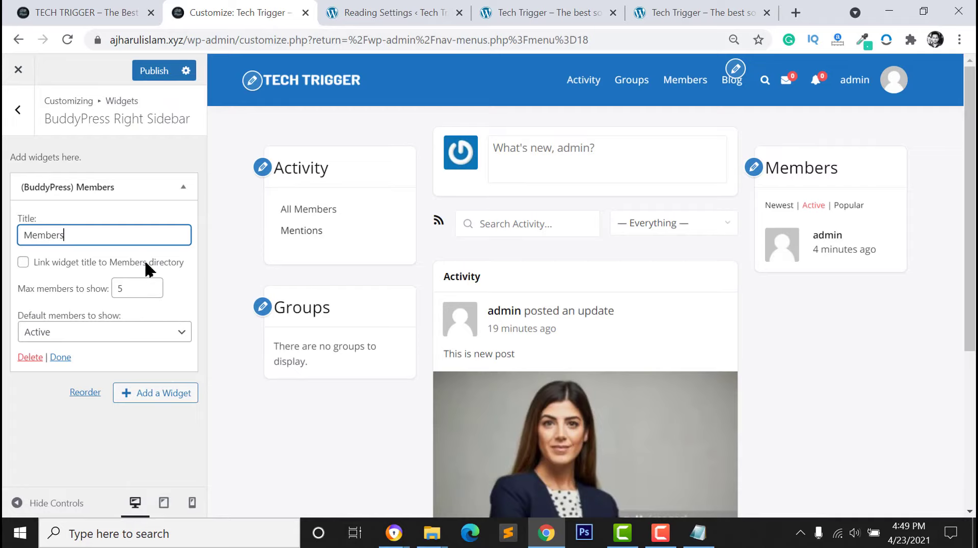
Add a (BuddyPress) Profile Completion widget to the Right Sidebar
{"action": "left_click", "coordinate": [130, 397]}
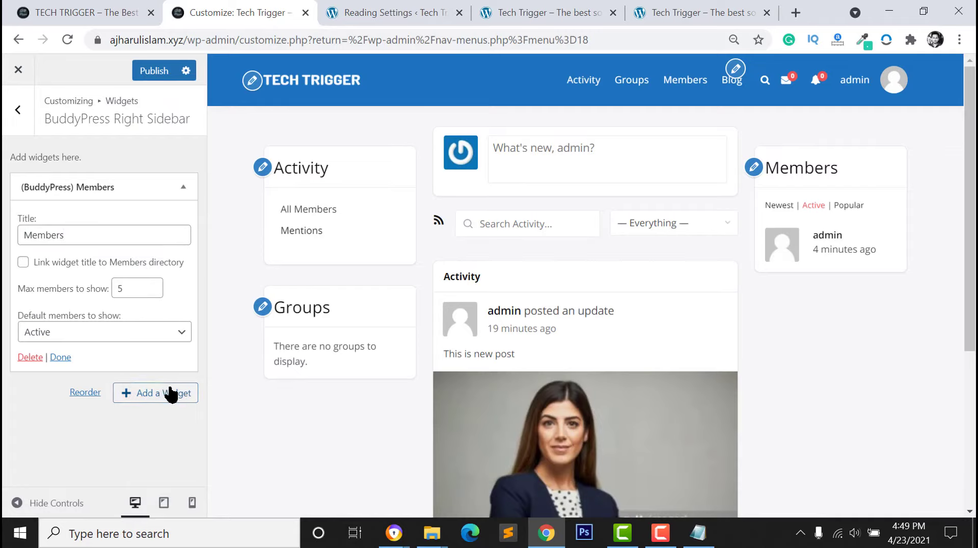
{"action": "scroll", "coordinate": [317, 178], "scroll_direction": "up", "scroll_amount": 2}
{"action": "scroll", "coordinate": [286, 240], "scroll_direction": "down", "scroll_amount": 7}
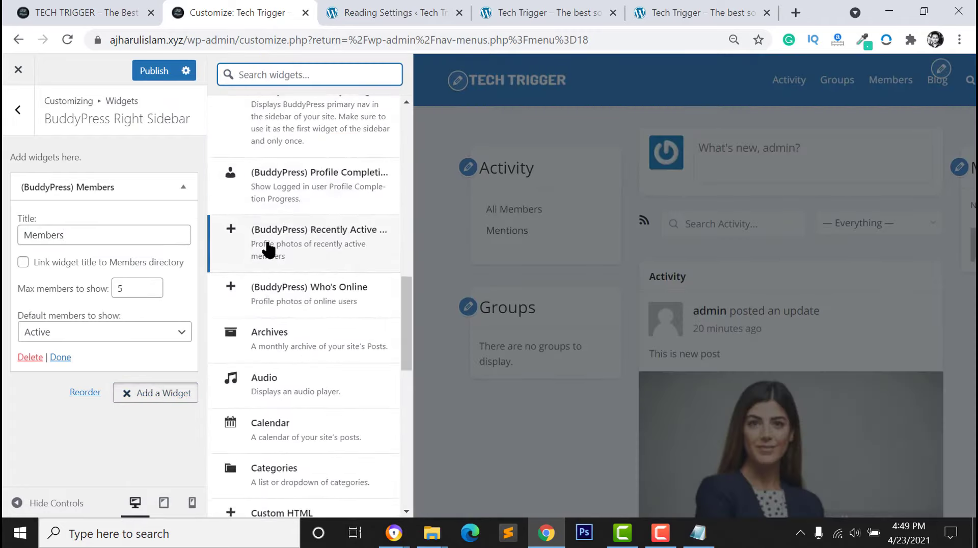
{"action": "scroll", "coordinate": [282, 234], "scroll_direction": "up", "scroll_amount": 1}
{"action": "left_click", "coordinate": [292, 232]}
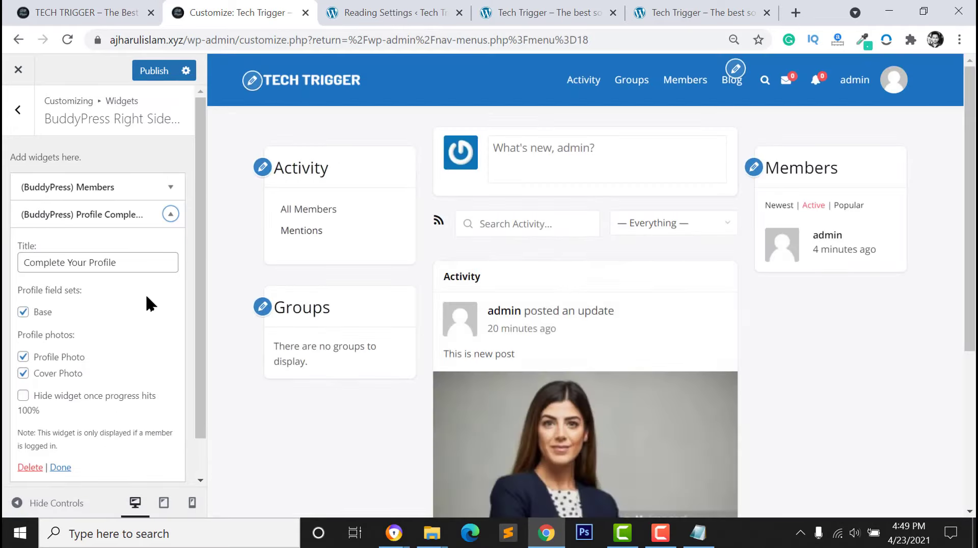
Move Profile Completion above Members, retitle it 'Complete Profile', and enable hiding at 100% progress
{"action": "left_click_drag", "start_coordinate": [143, 214], "coordinate": [145, 186]}
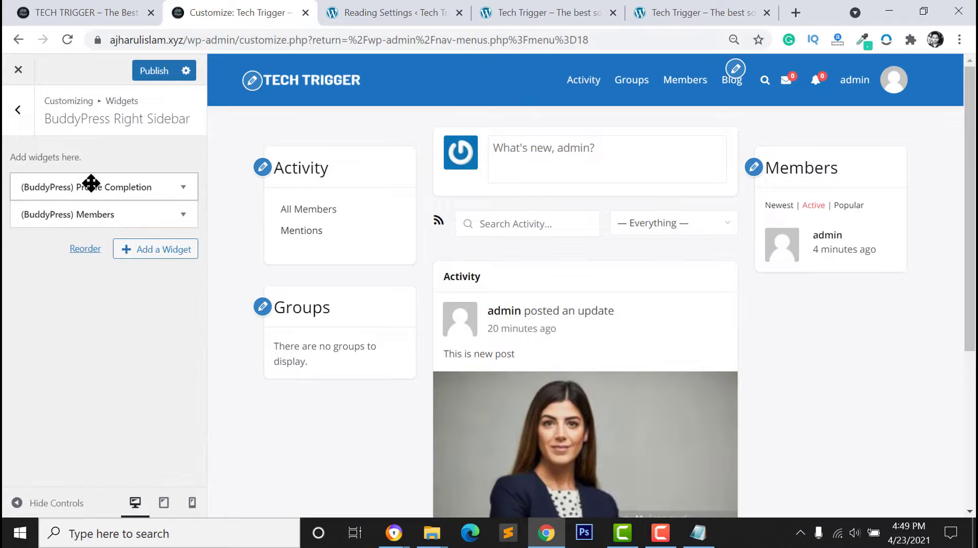
{"action": "left_click", "coordinate": [179, 197]}
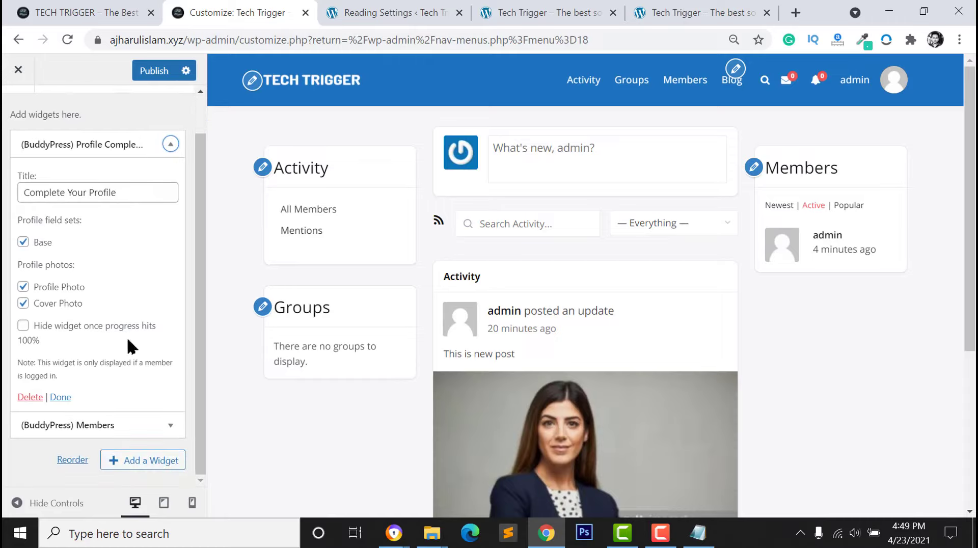
{"action": "left_click", "coordinate": [42, 189]}
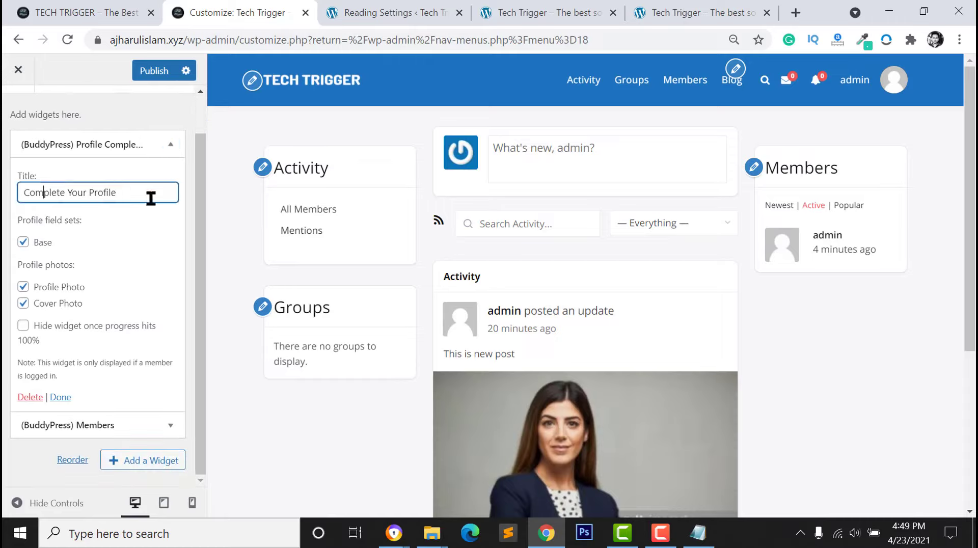
{"action": "double_click", "coordinate": [90, 196]}
{"action": "key", "text": "BackSpace"}
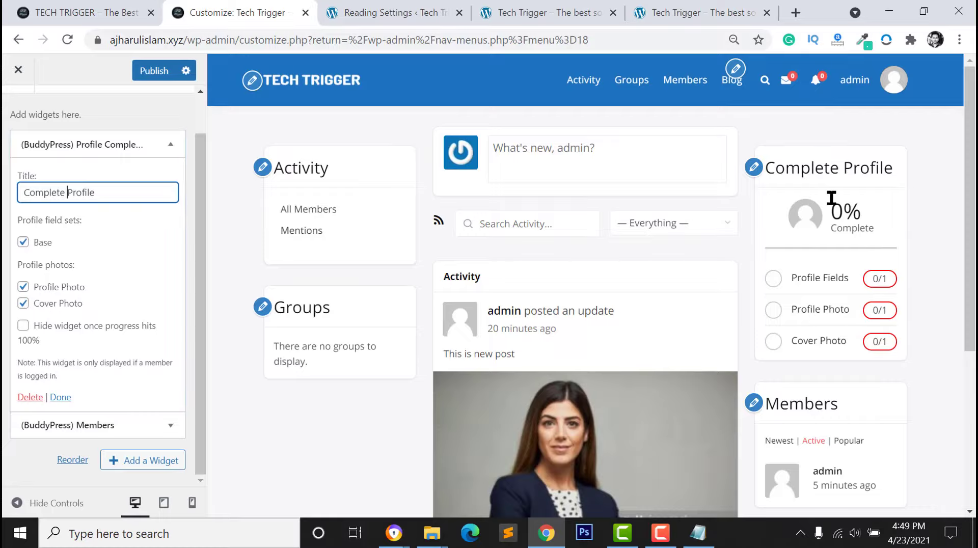
{"action": "left_click", "coordinate": [23, 329]}
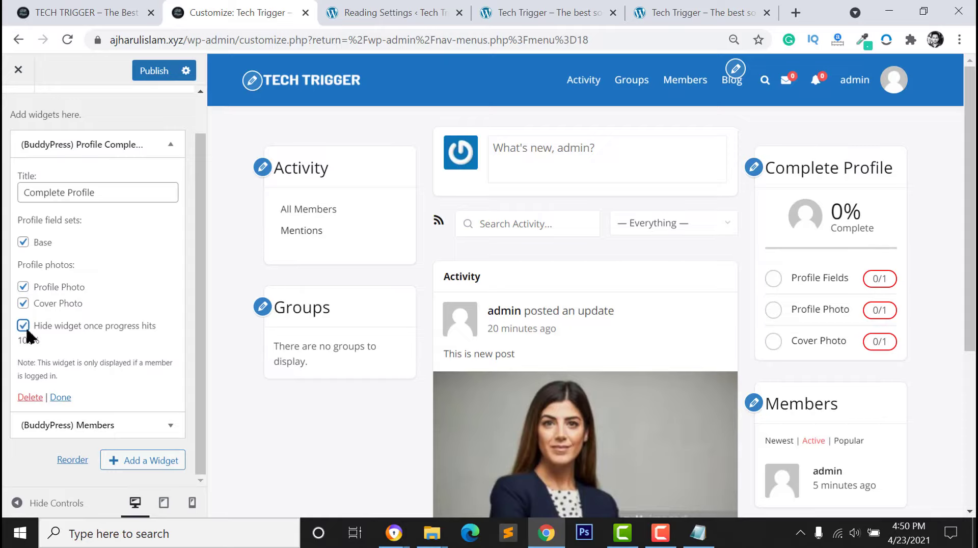
Add the BuddyPress Who's Online widget to the right sidebar and move it above Members
{"action": "left_click", "coordinate": [61, 398]}
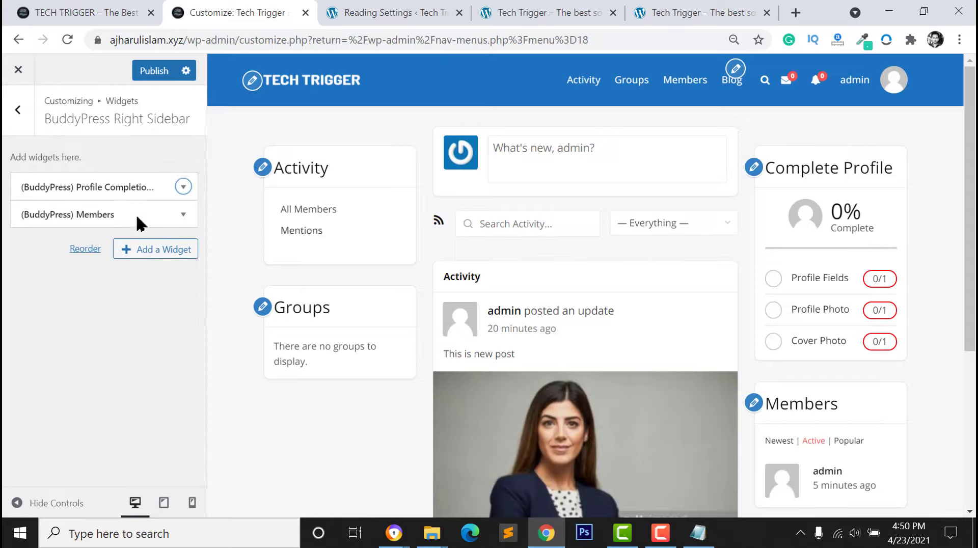
{"action": "scroll", "coordinate": [840, 408], "scroll_direction": "down", "scroll_amount": 2}
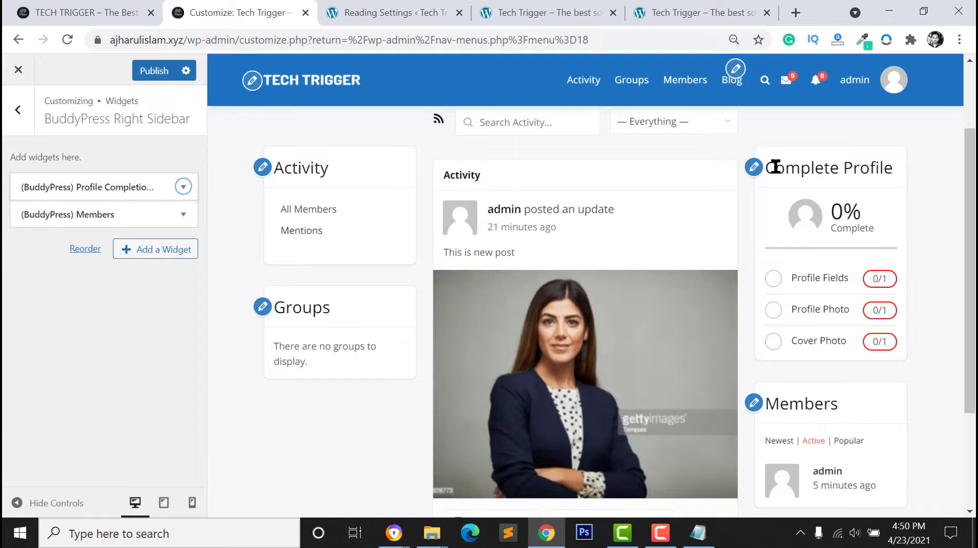
{"action": "left_click", "coordinate": [167, 255]}
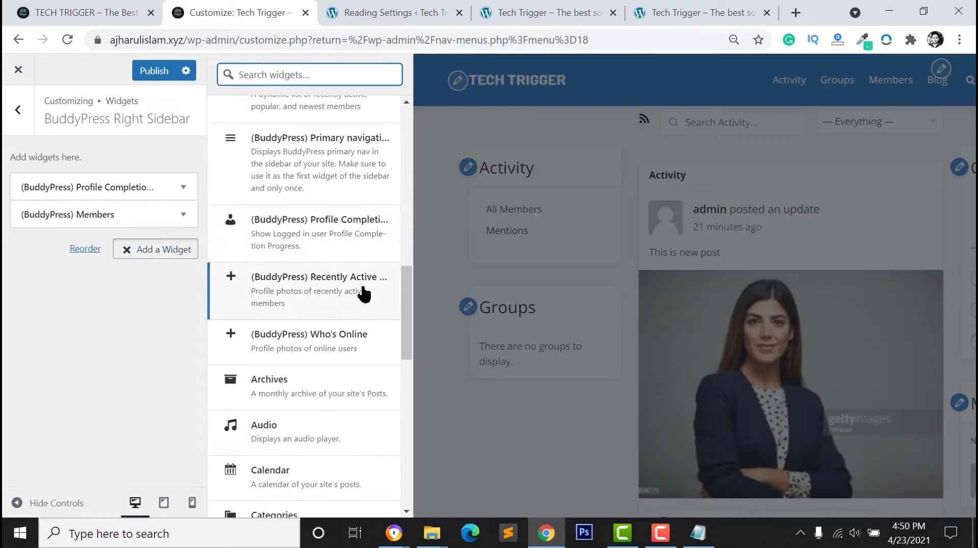
{"action": "scroll", "coordinate": [360, 278], "scroll_direction": "up", "scroll_amount": 2}
{"action": "scroll", "coordinate": [360, 278], "scroll_direction": "down", "scroll_amount": 3}
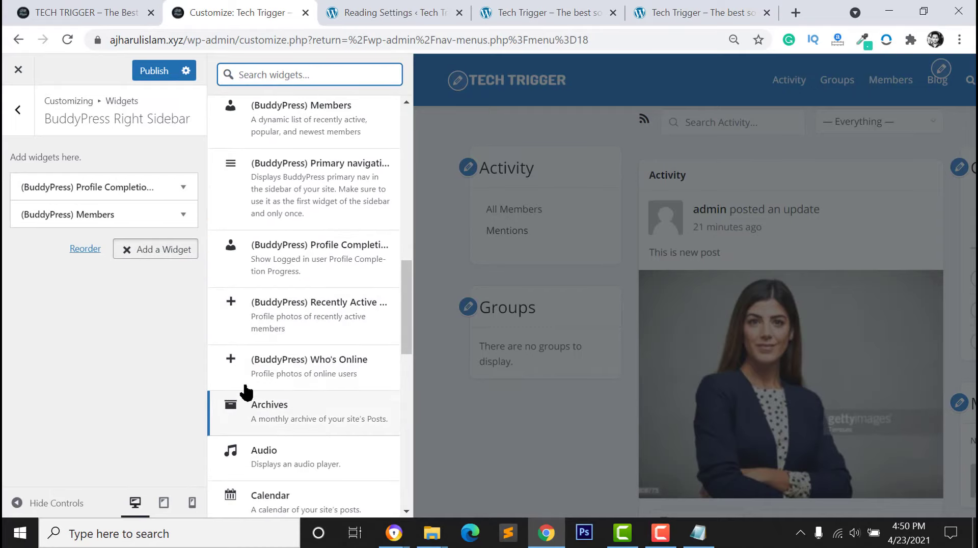
{"action": "left_click", "coordinate": [261, 365]}
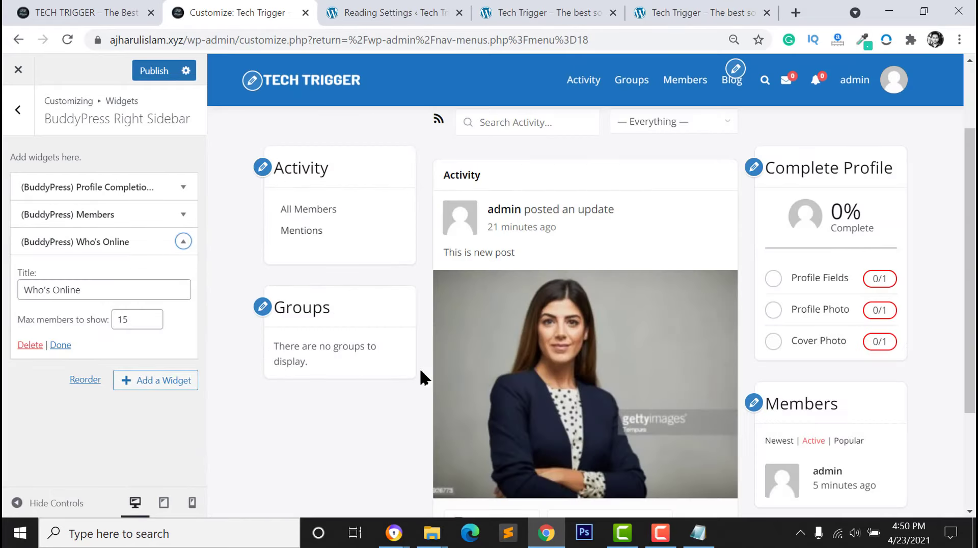
{"action": "left_click_drag", "start_coordinate": [133, 242], "coordinate": [135, 236]}
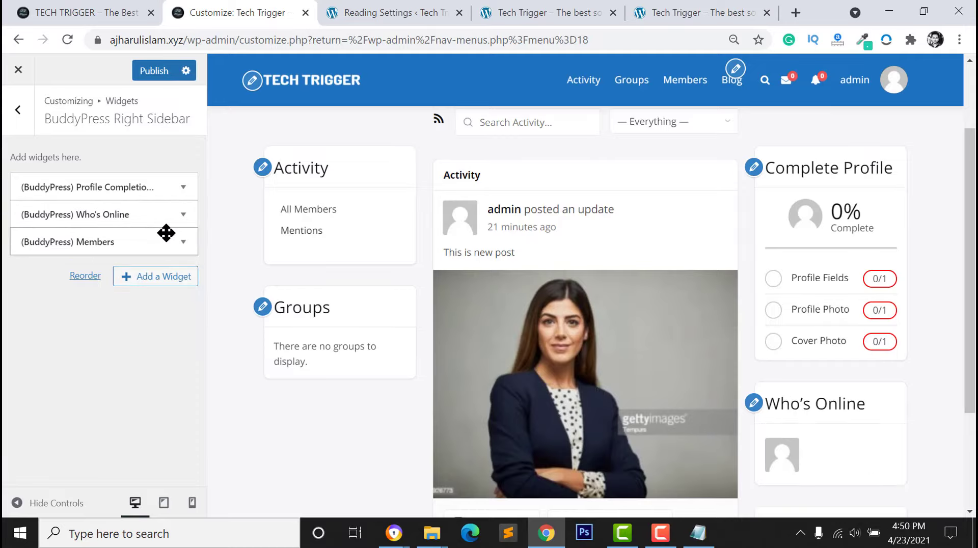
Publish the updated BuddyPress Right Sidebar widget layout
{"action": "left_click", "coordinate": [162, 280]}
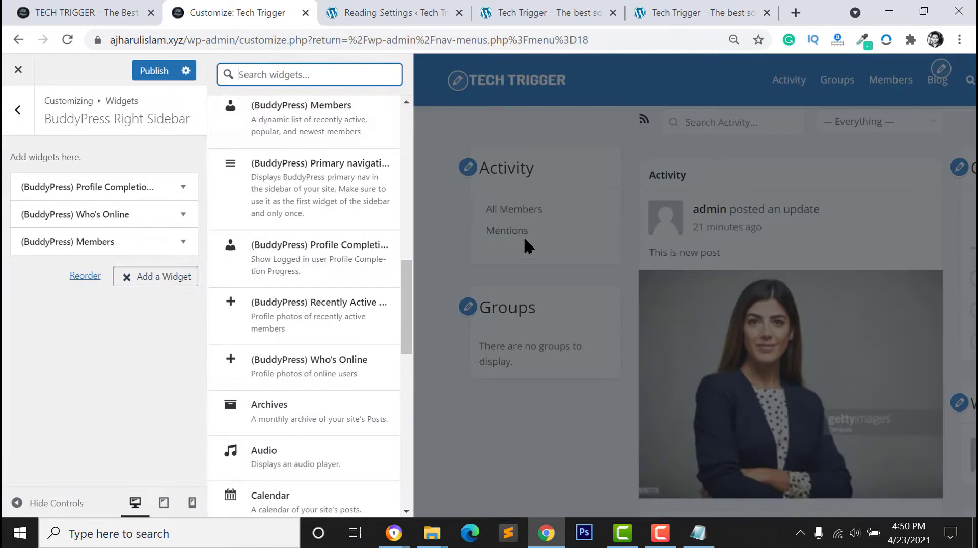
{"action": "scroll", "coordinate": [305, 306], "scroll_direction": "down", "scroll_amount": 10}
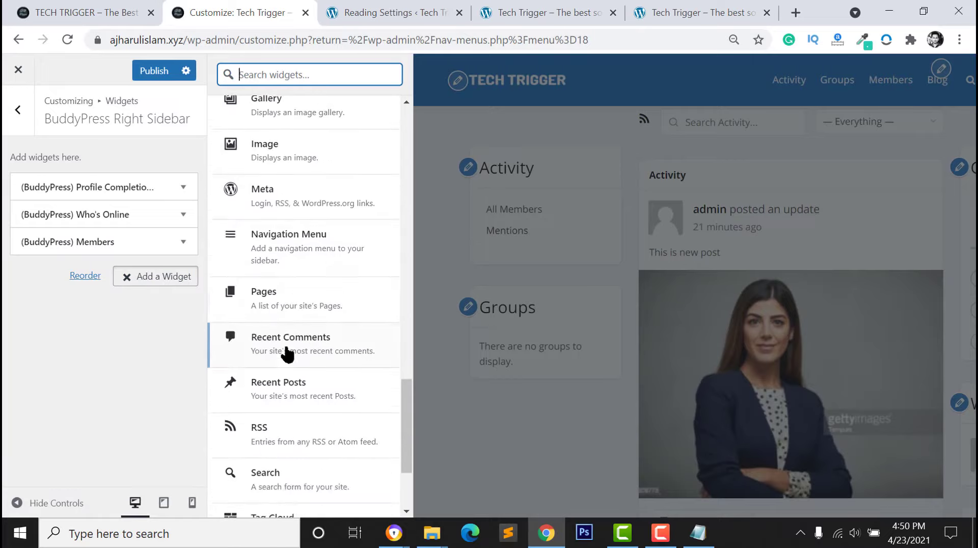
{"action": "scroll", "coordinate": [293, 336], "scroll_direction": "up", "scroll_amount": 4}
{"action": "scroll", "coordinate": [298, 323], "scroll_direction": "up", "scroll_amount": 15}
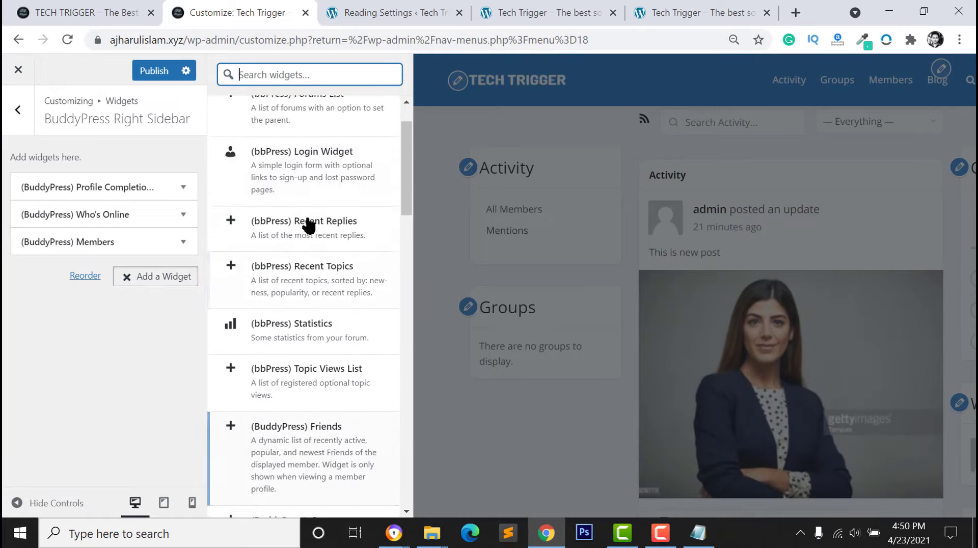
{"action": "left_click", "coordinate": [81, 392]}
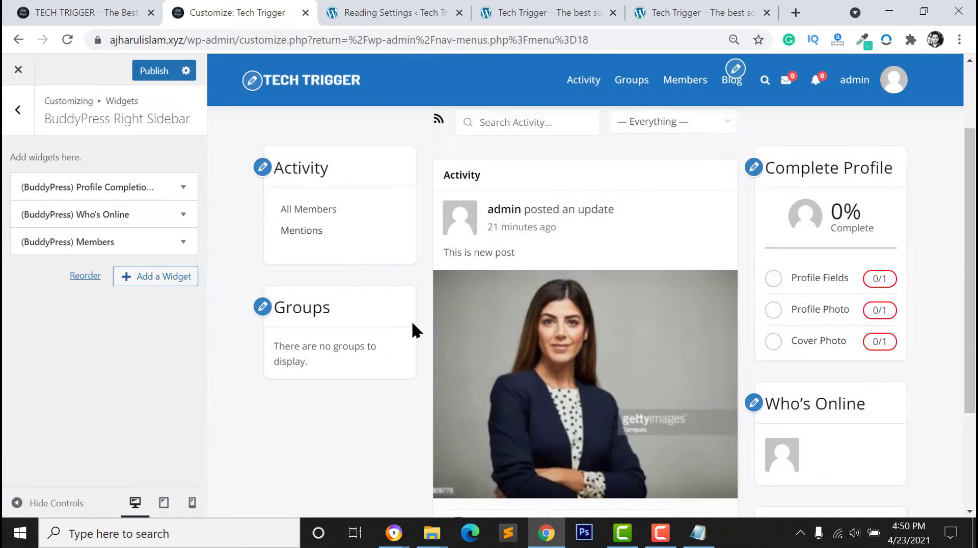
{"action": "left_click", "coordinate": [151, 77]}
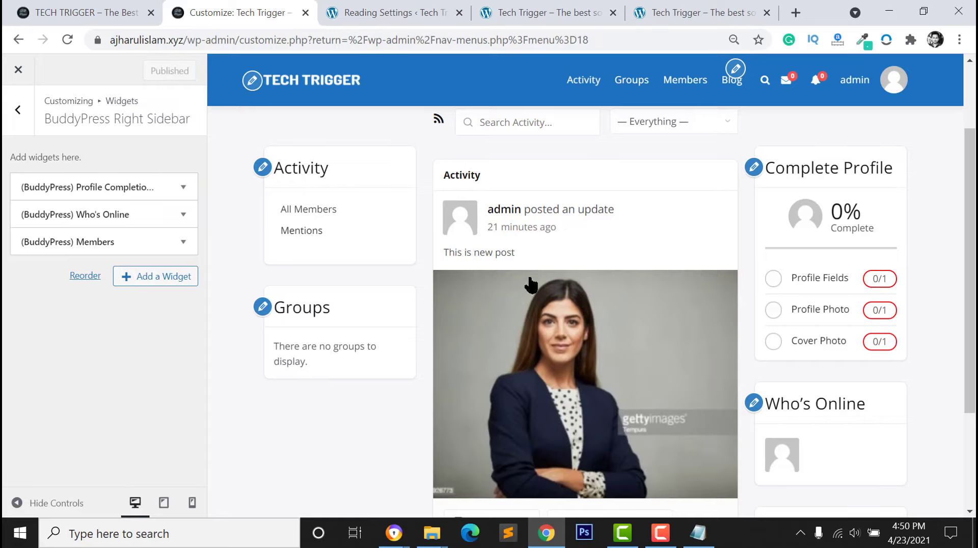
{"action": "scroll", "coordinate": [679, 330], "scroll_direction": "down", "scroll_amount": 3}
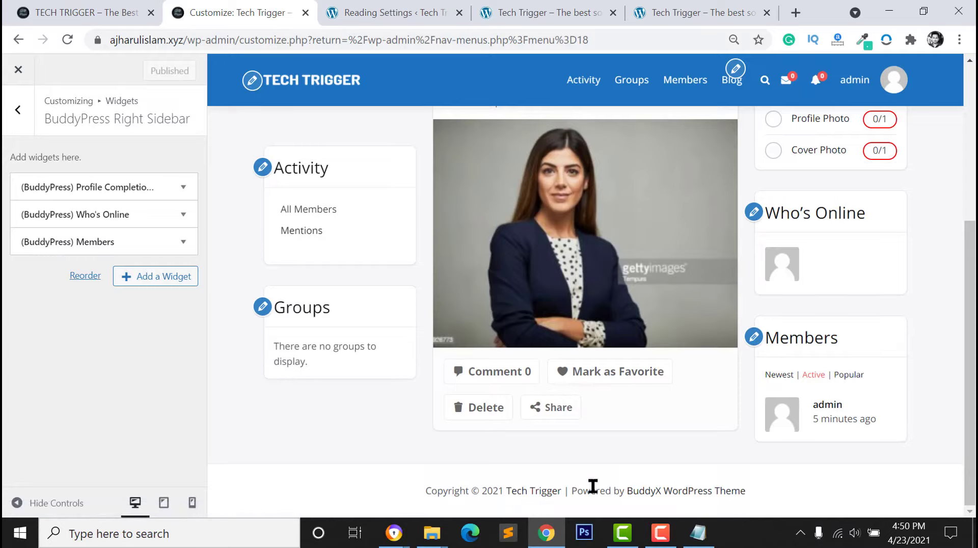
Go from the widget areas to the Customizer's Site Footer > Copyright Section settings
{"action": "left_click", "coordinate": [16, 111]}
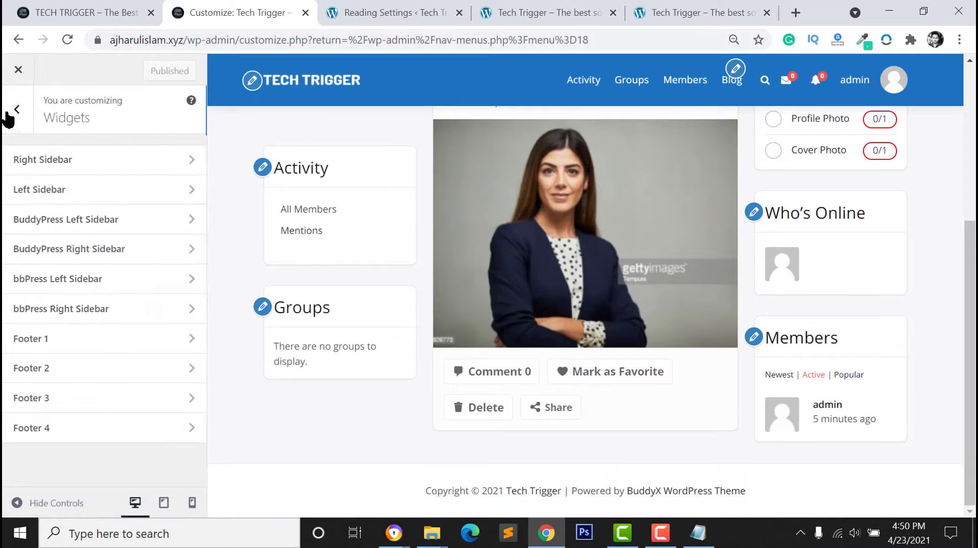
{"action": "left_click", "coordinate": [11, 114]}
{"action": "scroll", "coordinate": [21, 389], "scroll_direction": "up", "scroll_amount": 5}
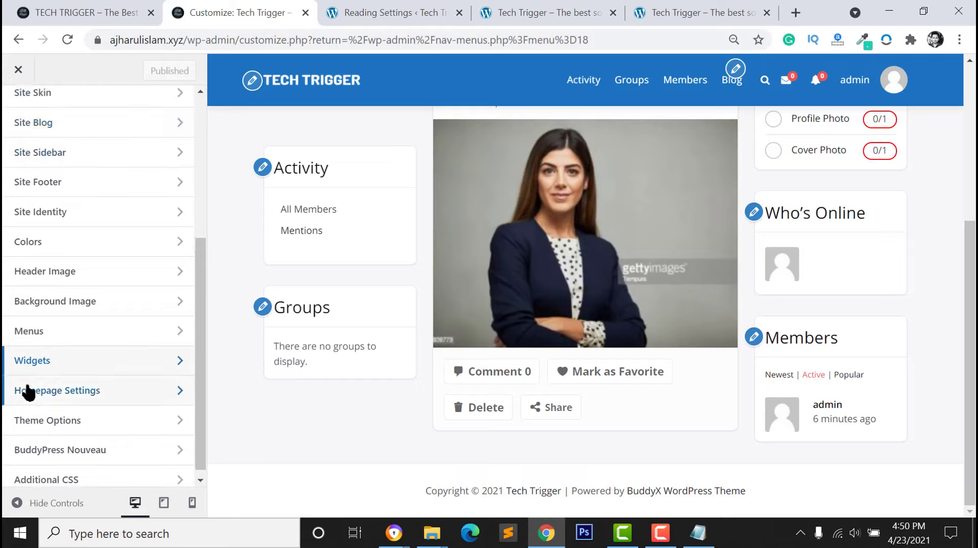
{"action": "scroll", "coordinate": [20, 222], "scroll_direction": "down", "scroll_amount": 5}
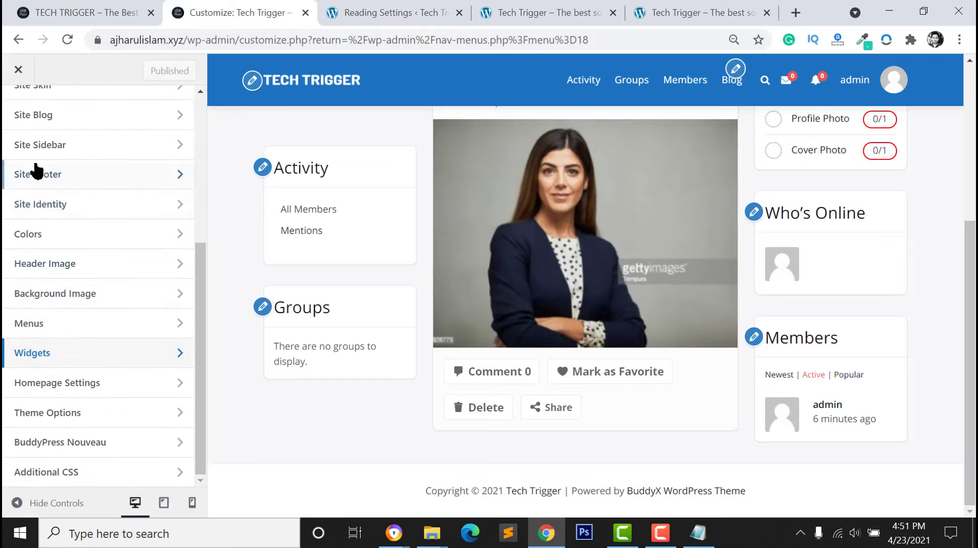
{"action": "left_click", "coordinate": [26, 178]}
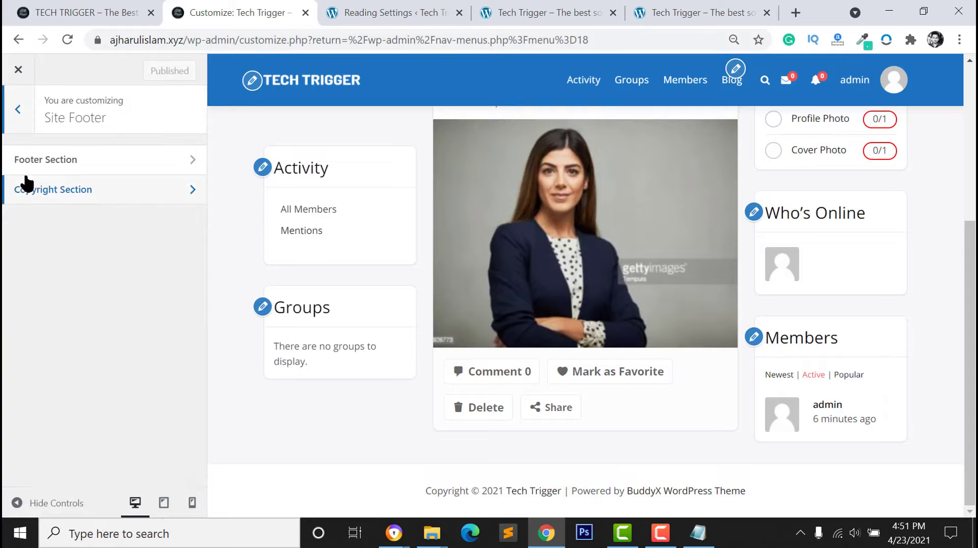
{"action": "left_click", "coordinate": [39, 194]}
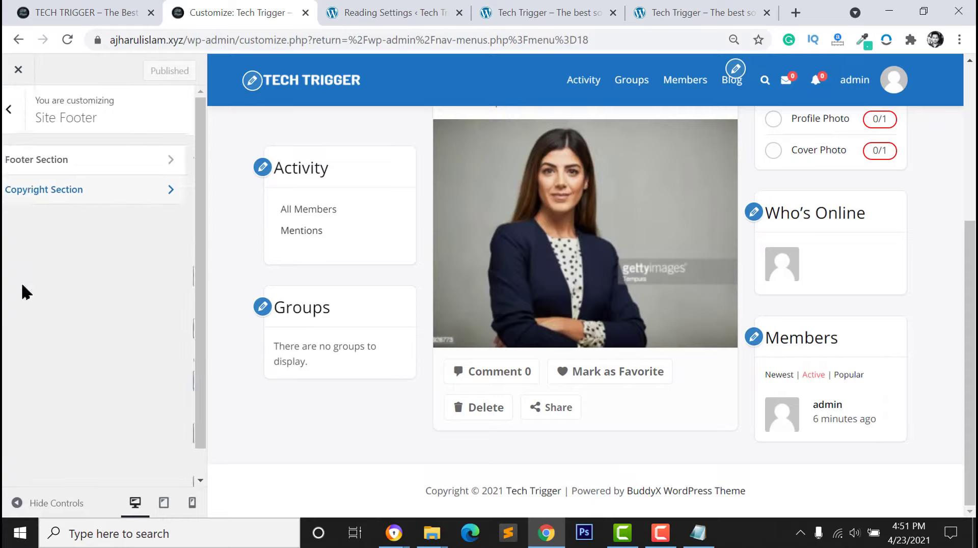
Delete '| Powered by [theme_author]' from the footer copyright text and publish
{"action": "left_click", "coordinate": [85, 195]}
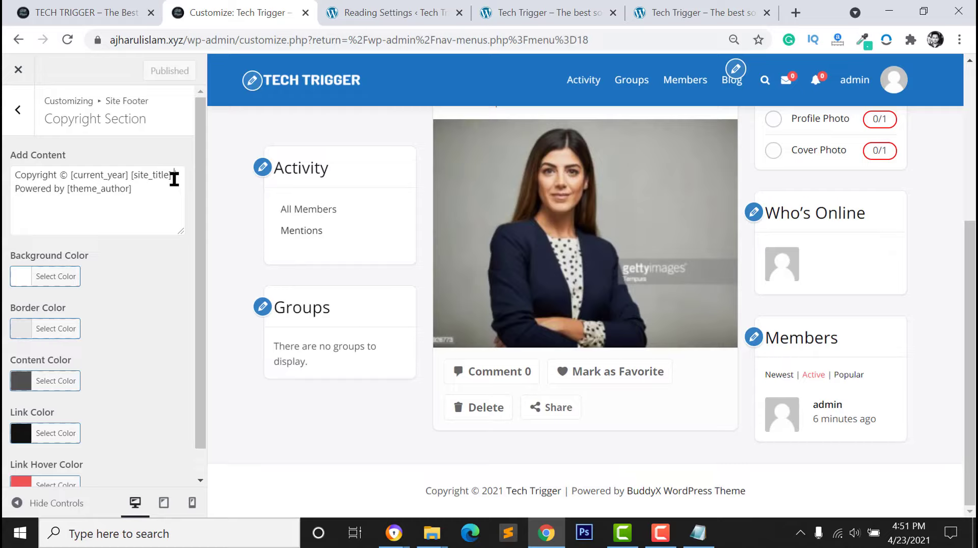
{"action": "left_click_drag", "start_coordinate": [174, 178], "coordinate": [71, 179]}
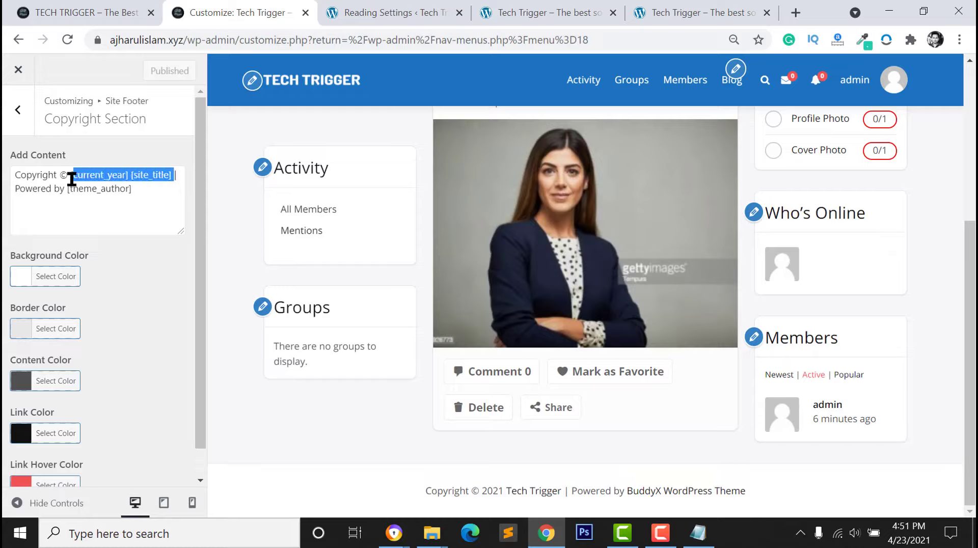
{"action": "left_click", "coordinate": [162, 172]}
{"action": "left_click_drag", "start_coordinate": [174, 175], "coordinate": [179, 194]}
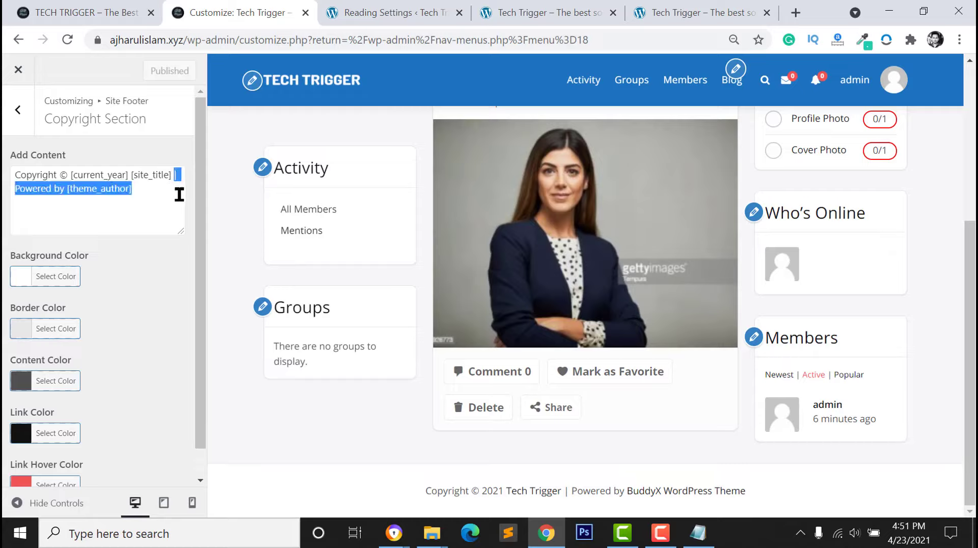
{"action": "key", "text": "BackSpace"}
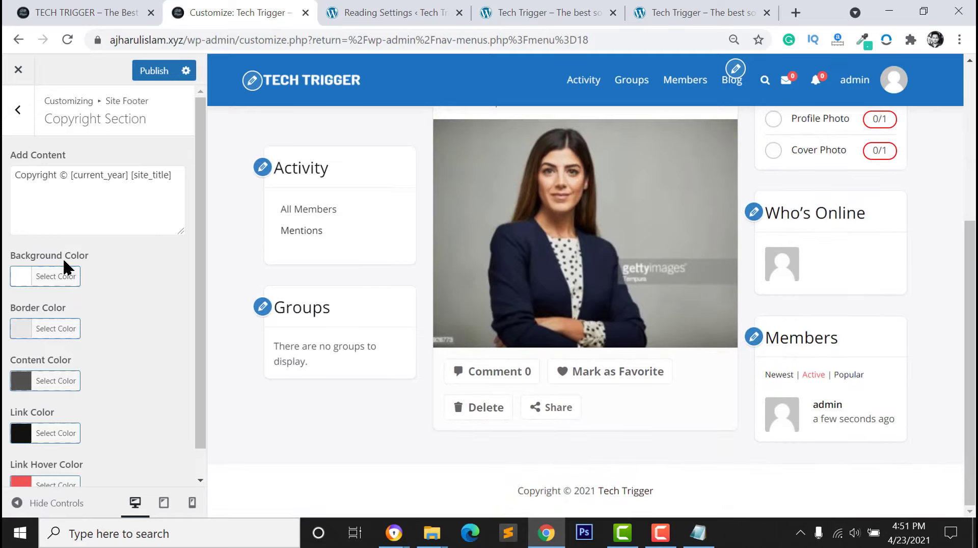
{"action": "left_click", "coordinate": [162, 70]}
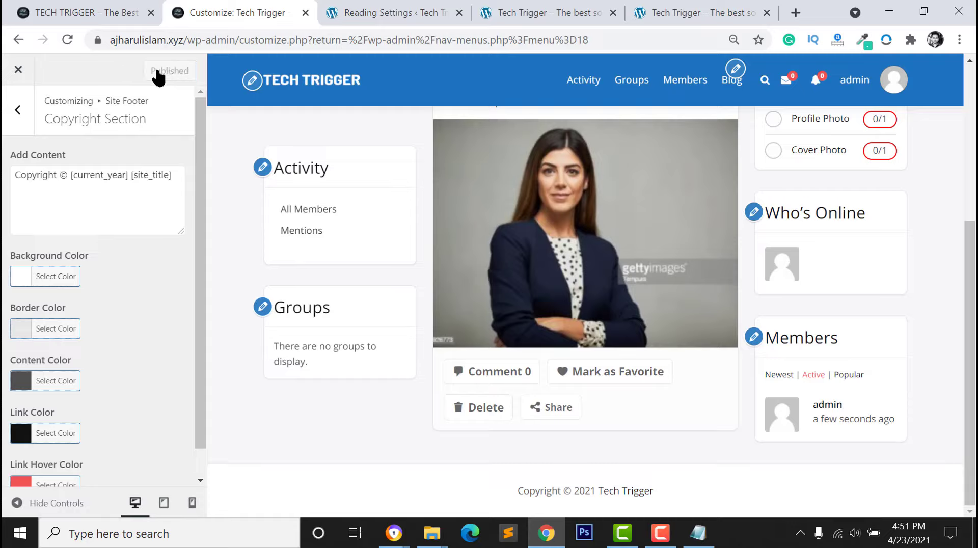
{"action": "scroll", "coordinate": [72, 393], "scroll_direction": "down", "scroll_amount": 1}
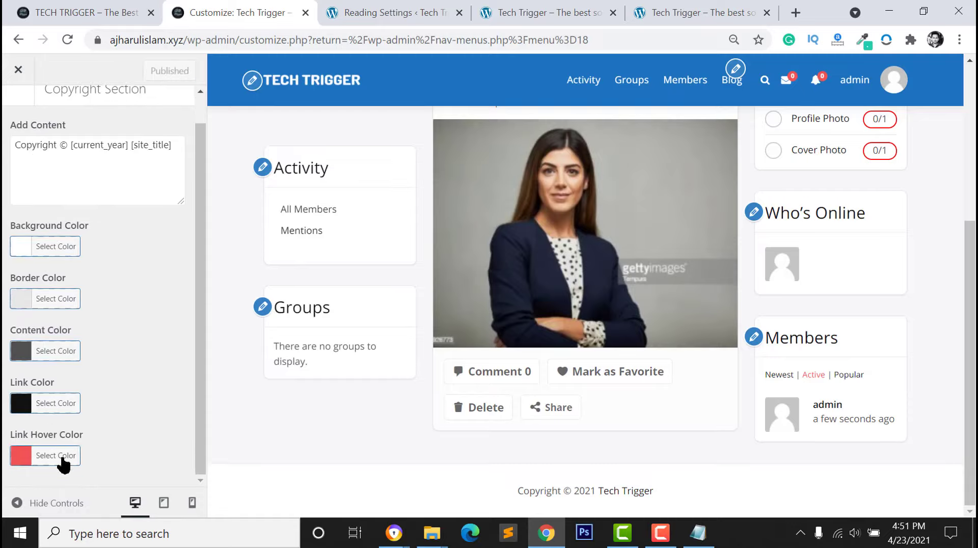
{"action": "scroll", "coordinate": [698, 305], "scroll_direction": "up", "scroll_amount": 5}
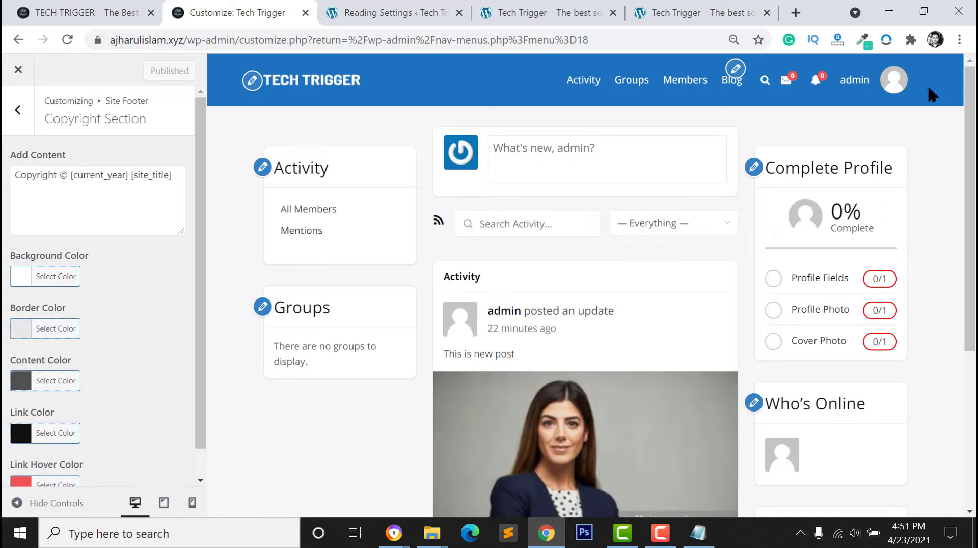
{"action": "mouse_move", "coordinate": [860, 88]}
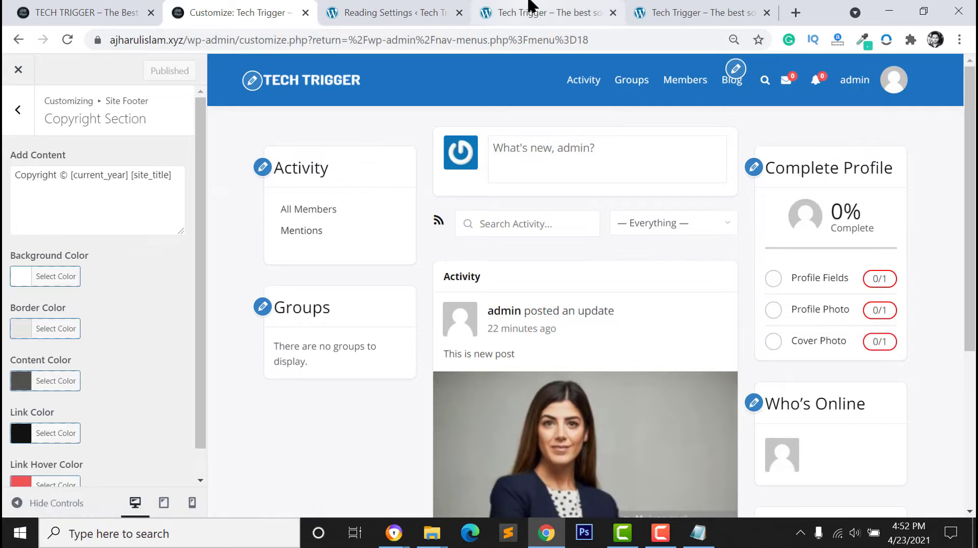
Go to the live site's change-profile-photo page and upload a portrait photo
{"action": "left_click", "coordinate": [503, 11]}
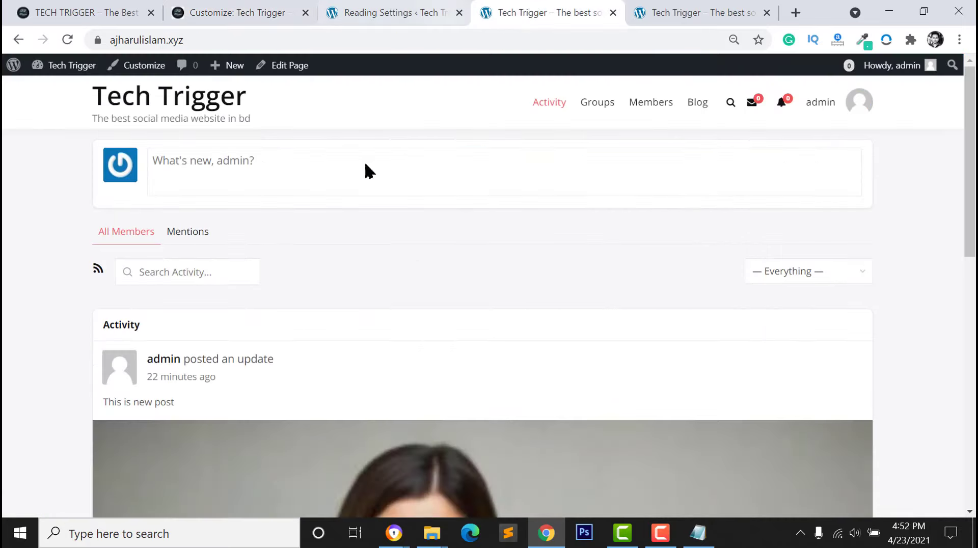
{"action": "left_click", "coordinate": [128, 101]}
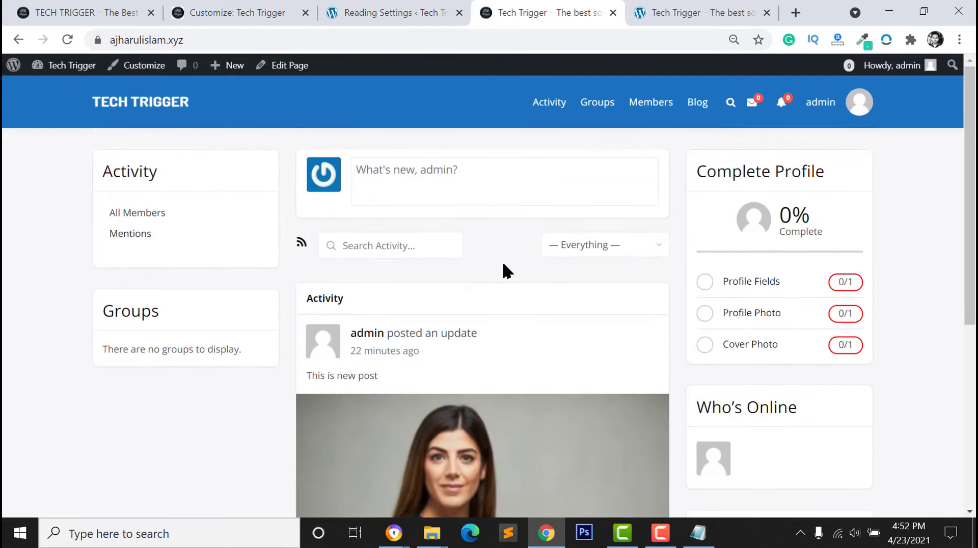
{"action": "mouse_move", "coordinate": [844, 114]}
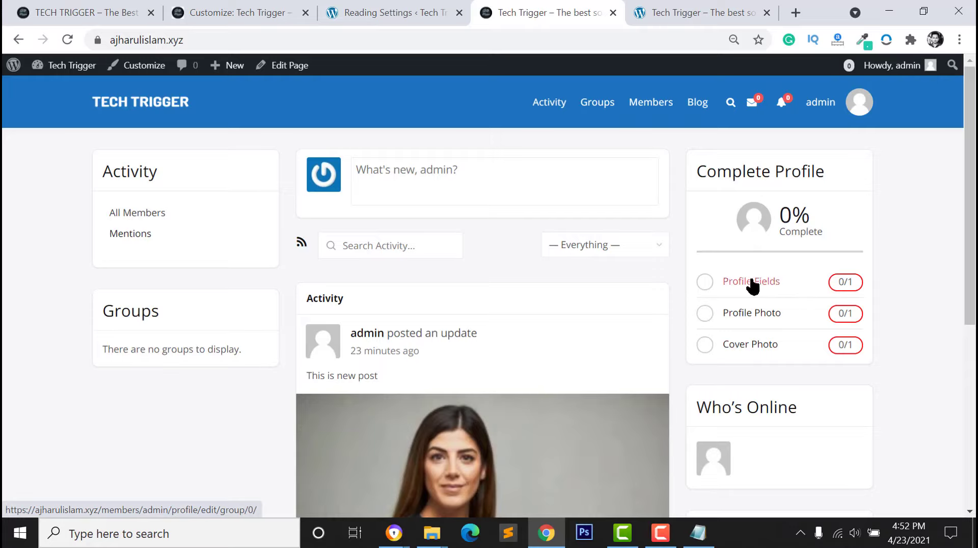
{"action": "left_click", "coordinate": [753, 316]}
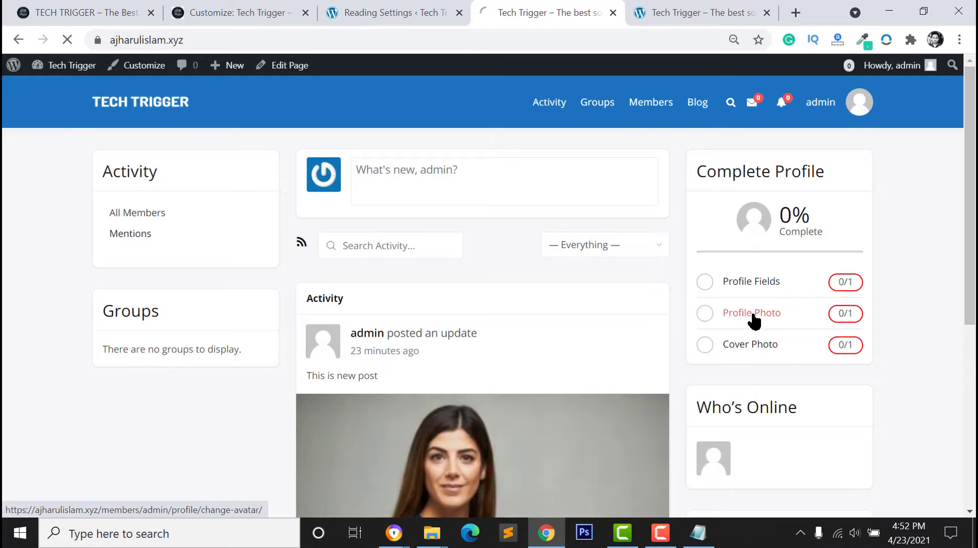
{"action": "scroll", "coordinate": [192, 376], "scroll_direction": "down", "scroll_amount": 4}
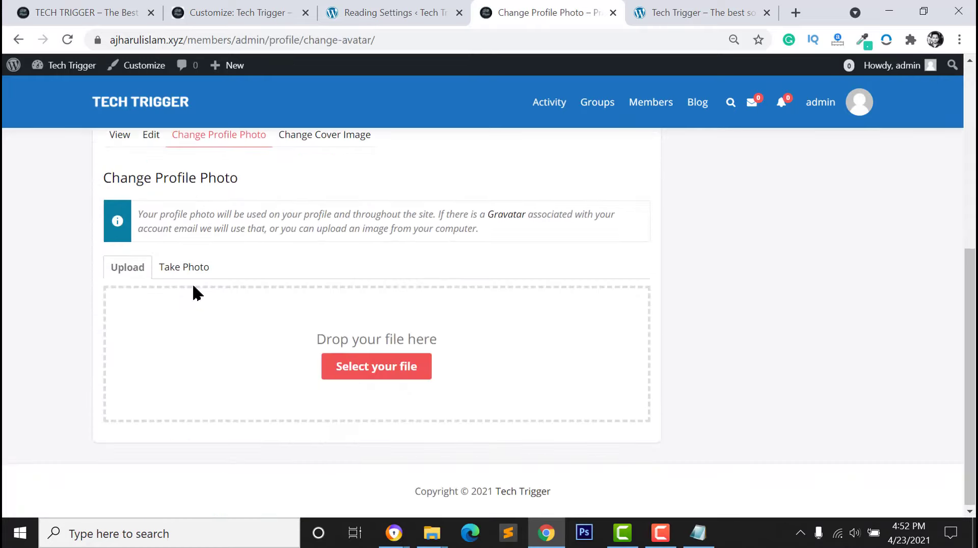
{"action": "left_click", "coordinate": [350, 375]}
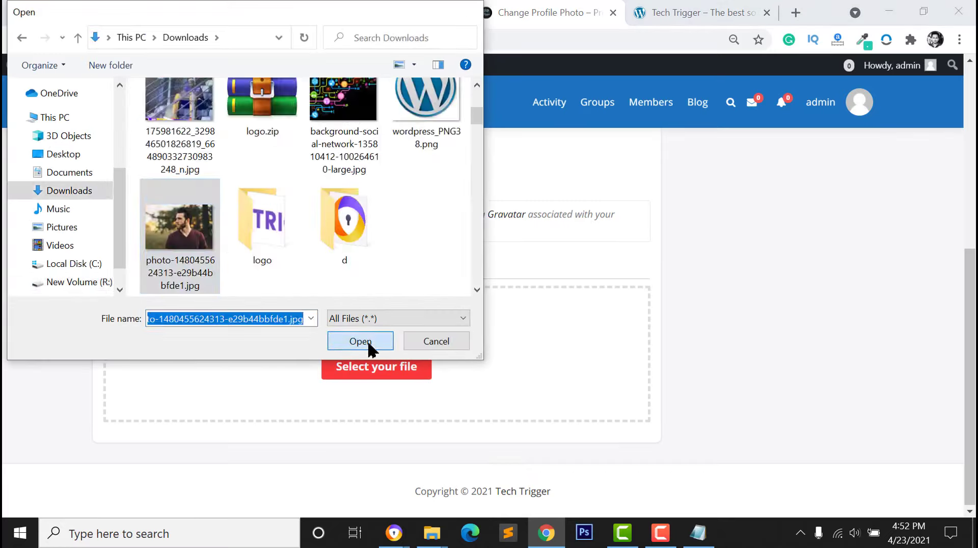
{"action": "left_click", "coordinate": [368, 341]}
Crop the portrait to the man's head and shoulders and save it as profile photo
{"action": "left_click_drag", "start_coordinate": [276, 320], "coordinate": [270, 298]}
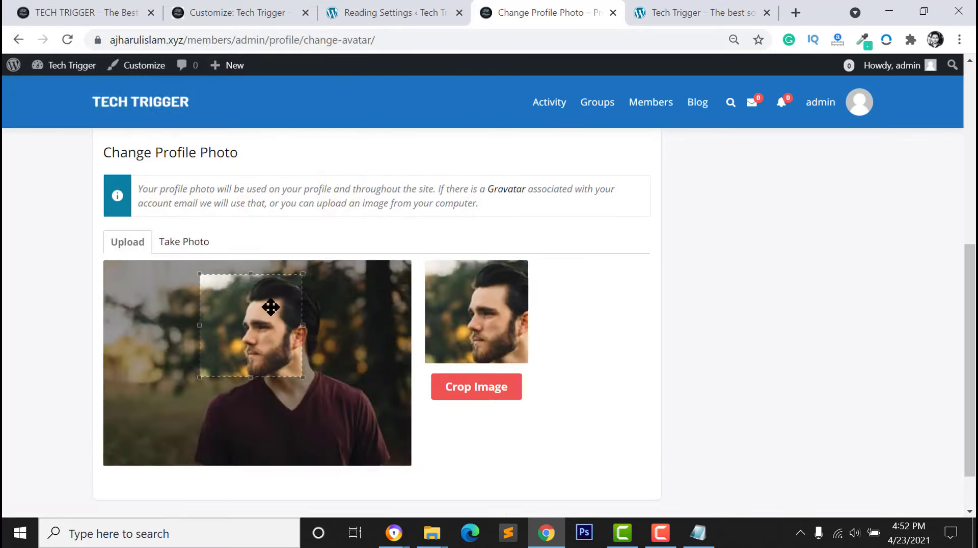
{"action": "left_click_drag", "start_coordinate": [303, 377], "coordinate": [365, 447]}
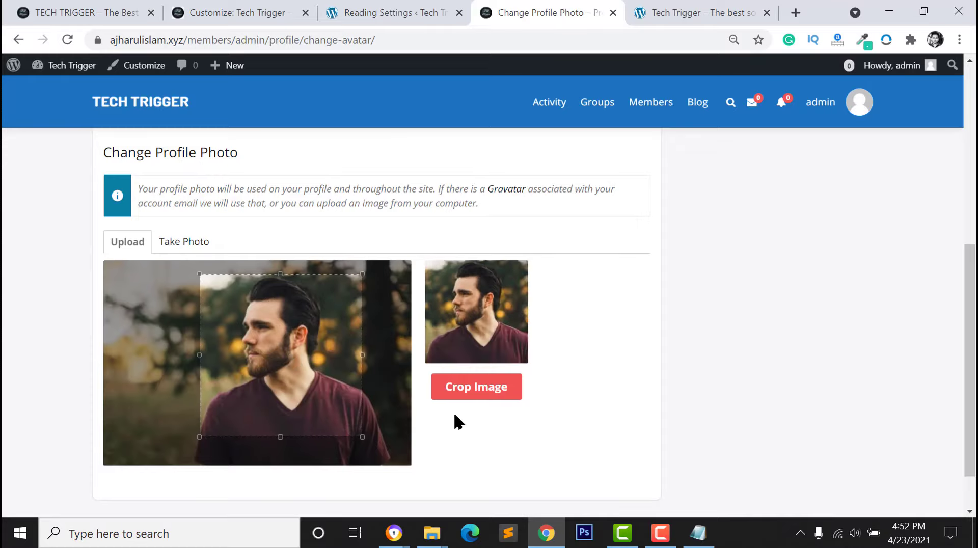
{"action": "left_click", "coordinate": [476, 389]}
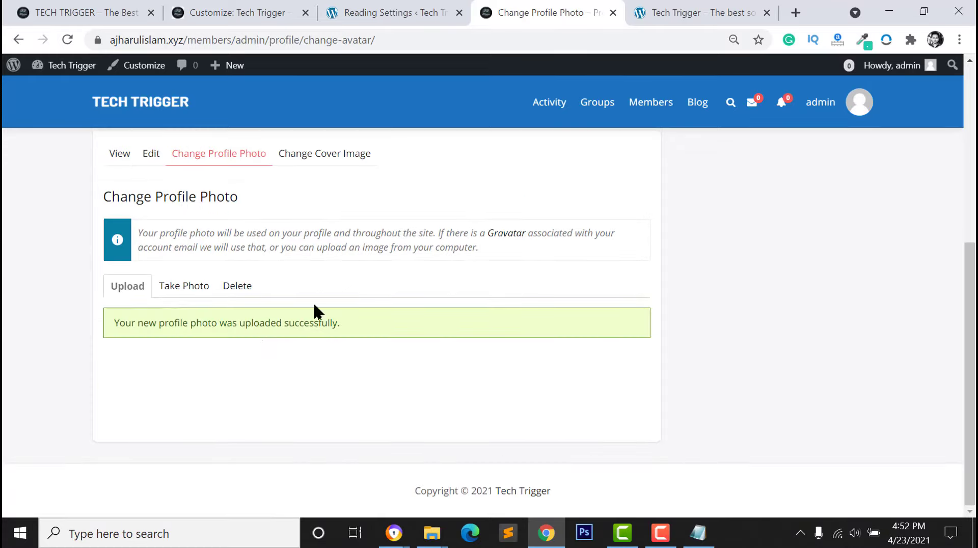
{"action": "scroll", "coordinate": [459, 296], "scroll_direction": "up", "scroll_amount": 3}
{"action": "scroll", "coordinate": [151, 305], "scroll_direction": "up", "scroll_amount": 2}
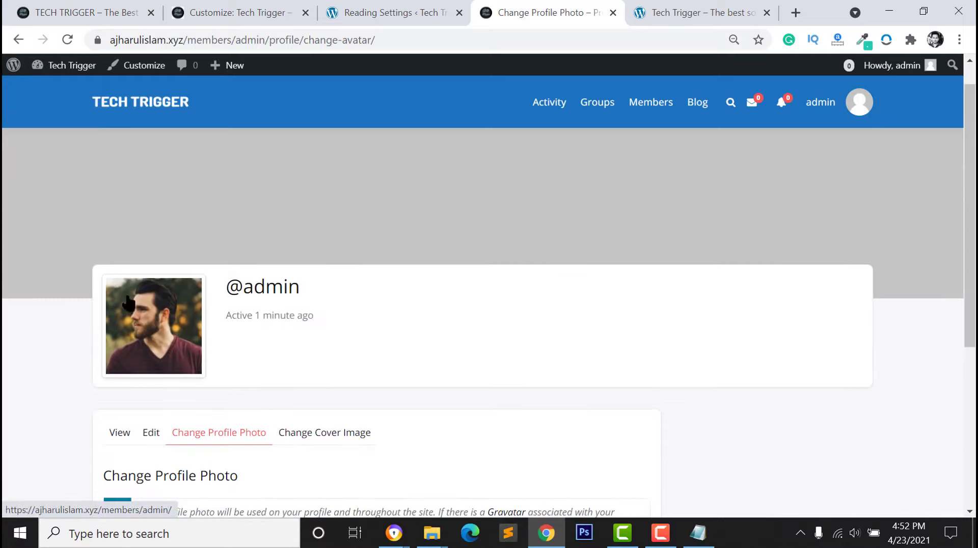
{"action": "scroll", "coordinate": [163, 357], "scroll_direction": "down", "scroll_amount": 2}
{"action": "scroll", "coordinate": [306, 438], "scroll_direction": "up", "scroll_amount": 3}
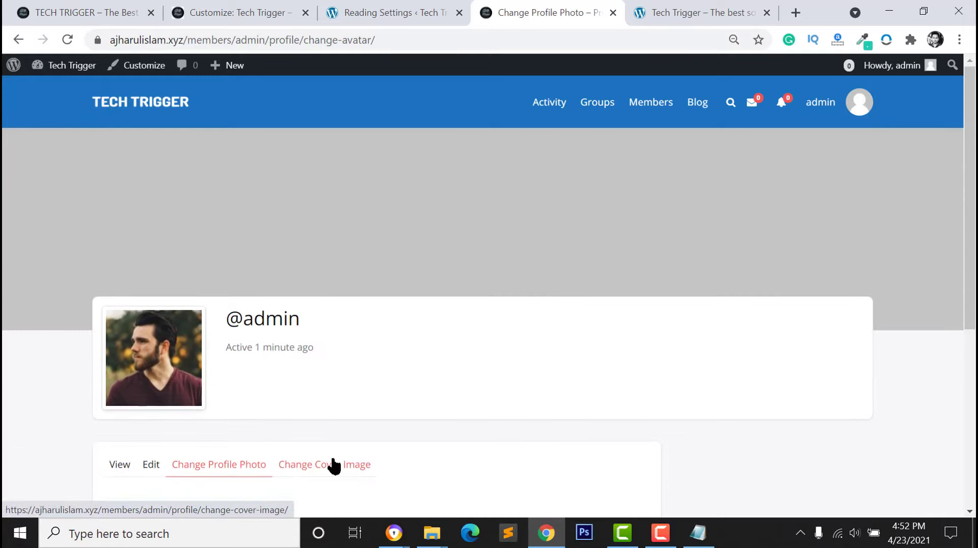
Upload background2.jpg from the New Volume (R:) drive as the profile cover image
{"action": "left_click", "coordinate": [329, 465]}
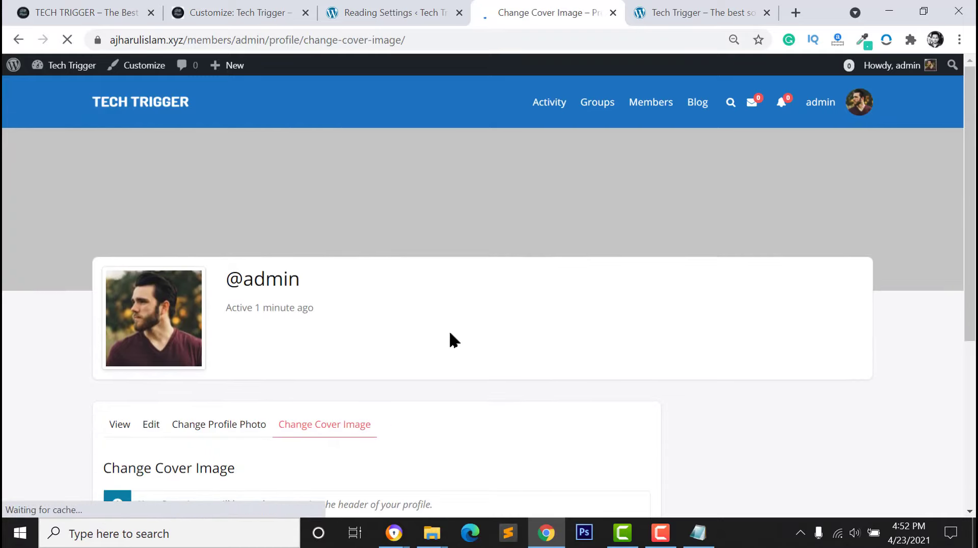
{"action": "scroll", "coordinate": [408, 357], "scroll_direction": "down", "scroll_amount": 3}
{"action": "left_click", "coordinate": [377, 366]}
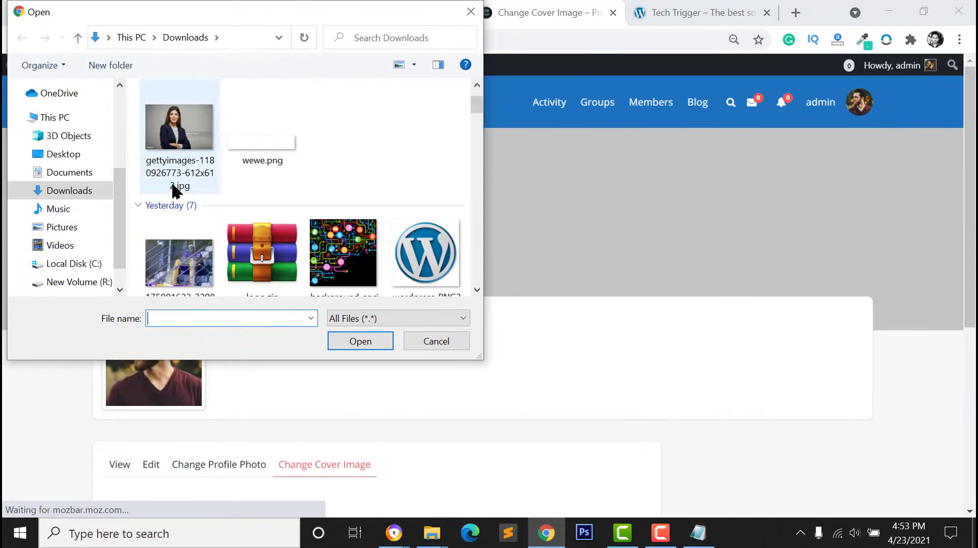
{"action": "left_click", "coordinate": [71, 282]}
{"action": "scroll", "coordinate": [244, 209], "scroll_direction": "down", "scroll_amount": 2}
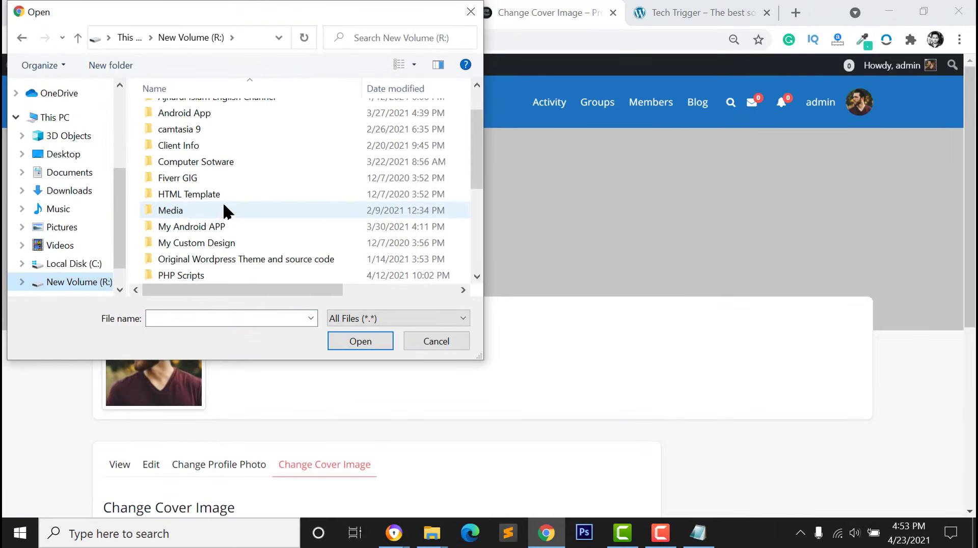
{"action": "left_click", "coordinate": [180, 234]}
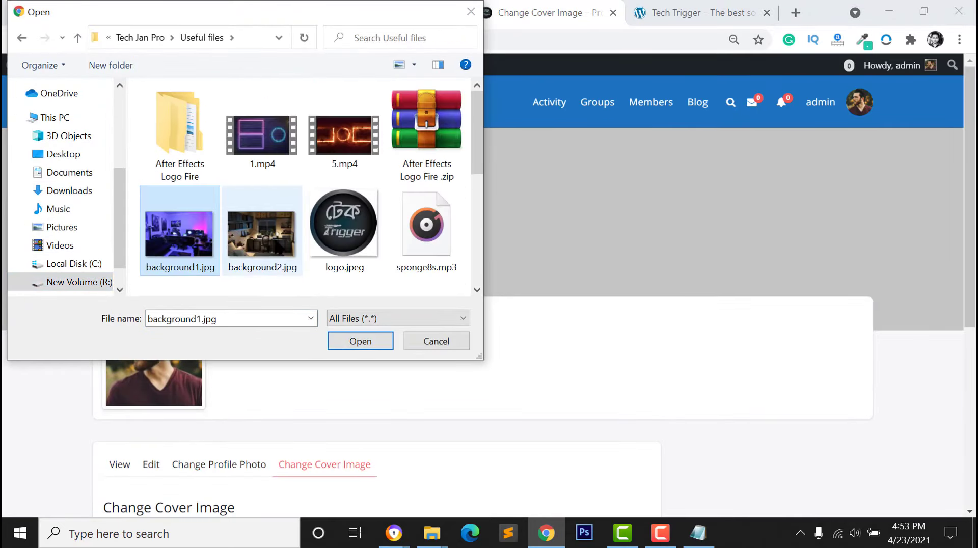
{"action": "left_click", "coordinate": [261, 234]}
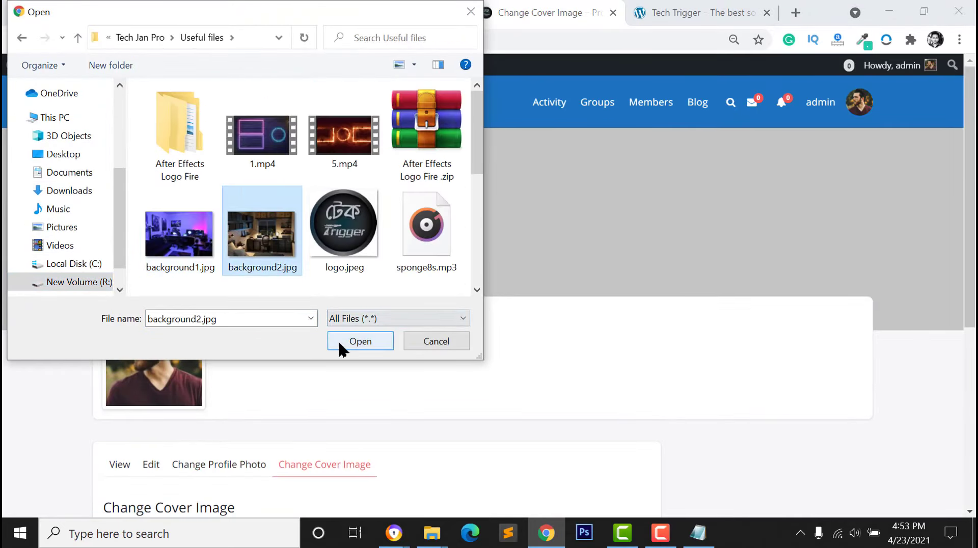
{"action": "left_click", "coordinate": [343, 342]}
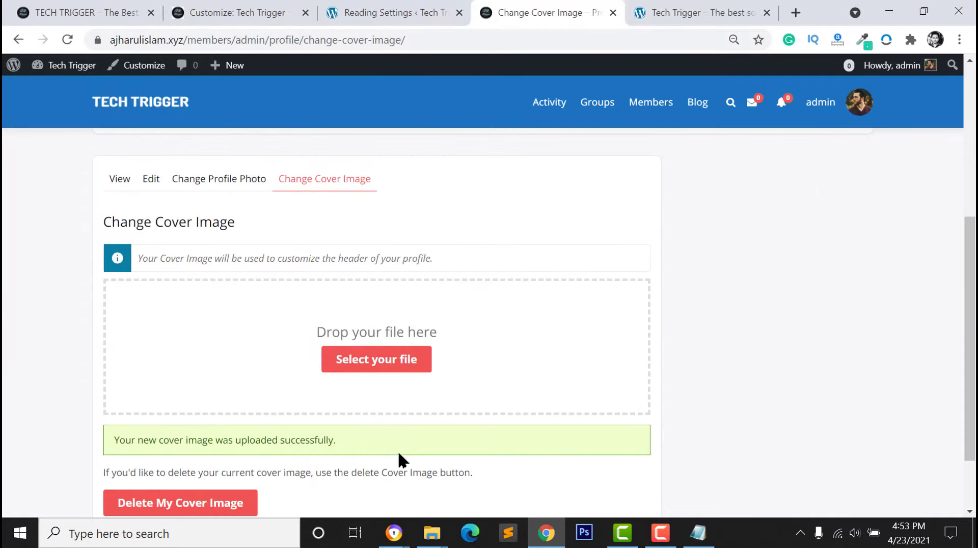
{"action": "scroll", "coordinate": [398, 450], "scroll_direction": "up", "scroll_amount": 5}
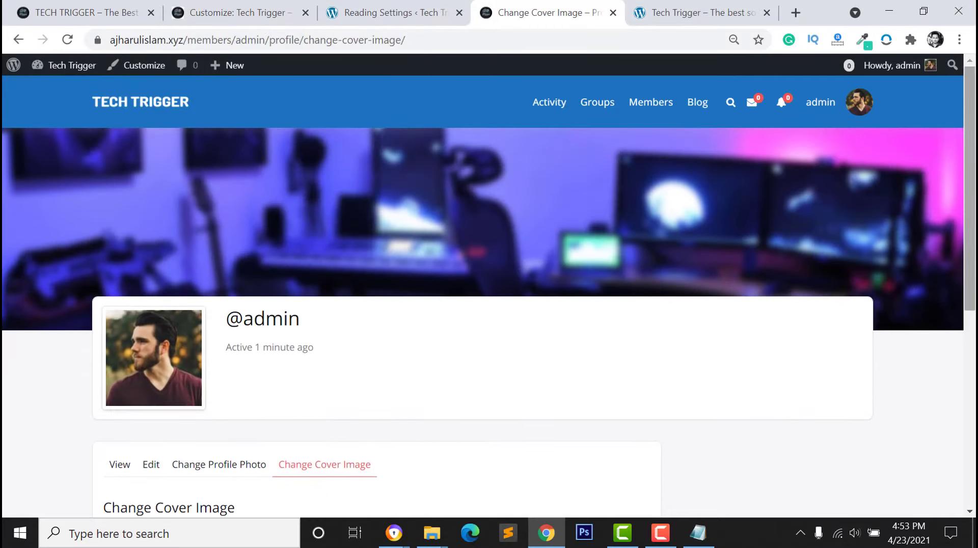
{"action": "scroll", "coordinate": [266, 382], "scroll_direction": "down", "scroll_amount": 3}
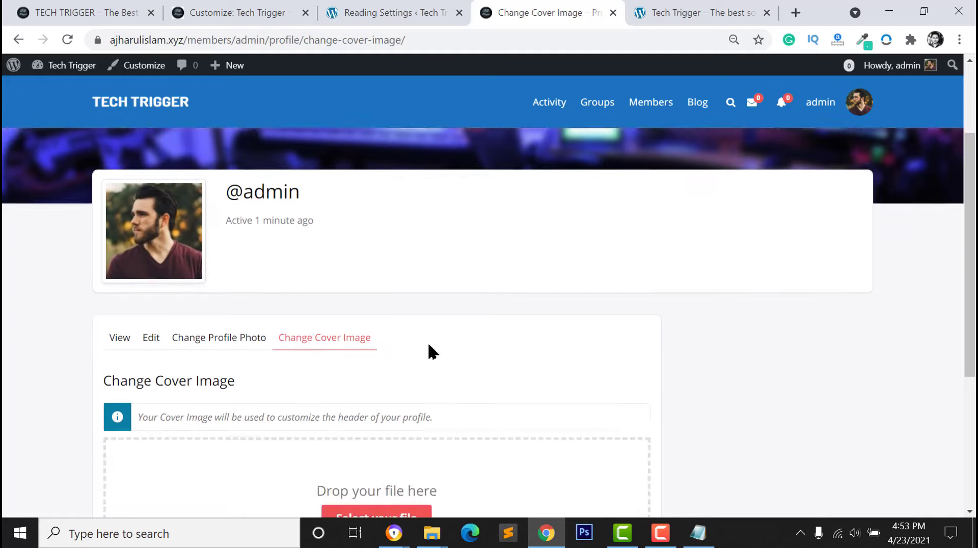
{"action": "scroll", "coordinate": [432, 350], "scroll_direction": "up", "scroll_amount": 3}
Return to the site's activity feed and start a new activity update
{"action": "left_click", "coordinate": [151, 104]}
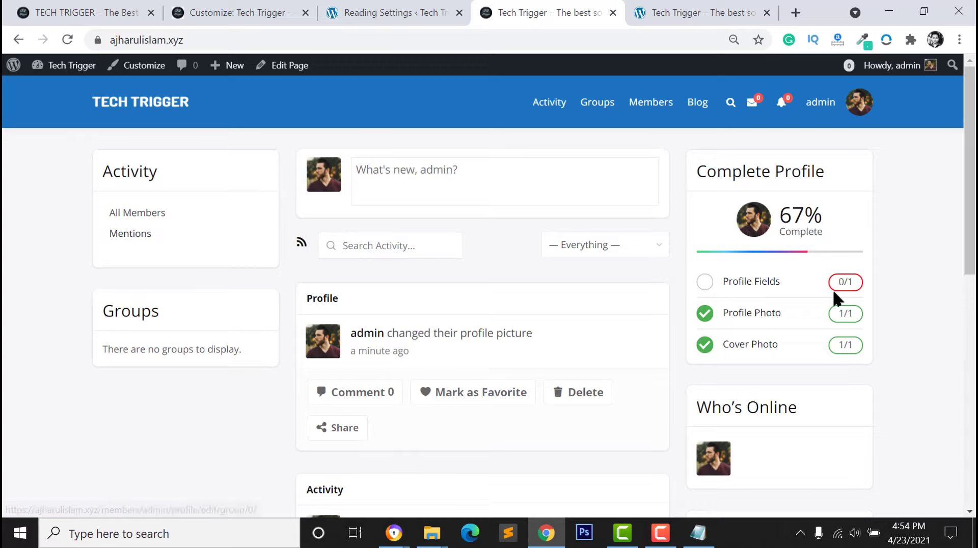
{"action": "left_click", "coordinate": [414, 188]}
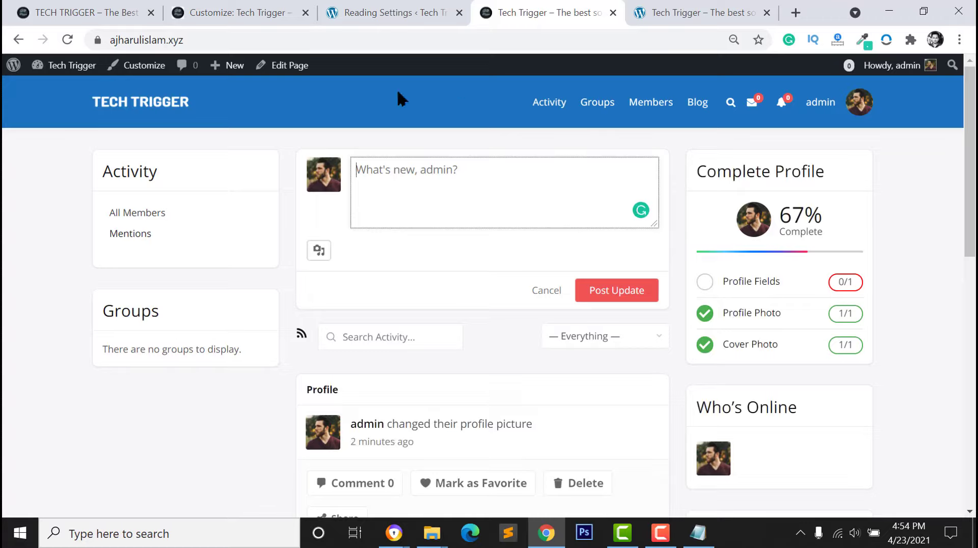
{"action": "left_click", "coordinate": [202, 233]}
{"action": "left_click", "coordinate": [470, 539]}
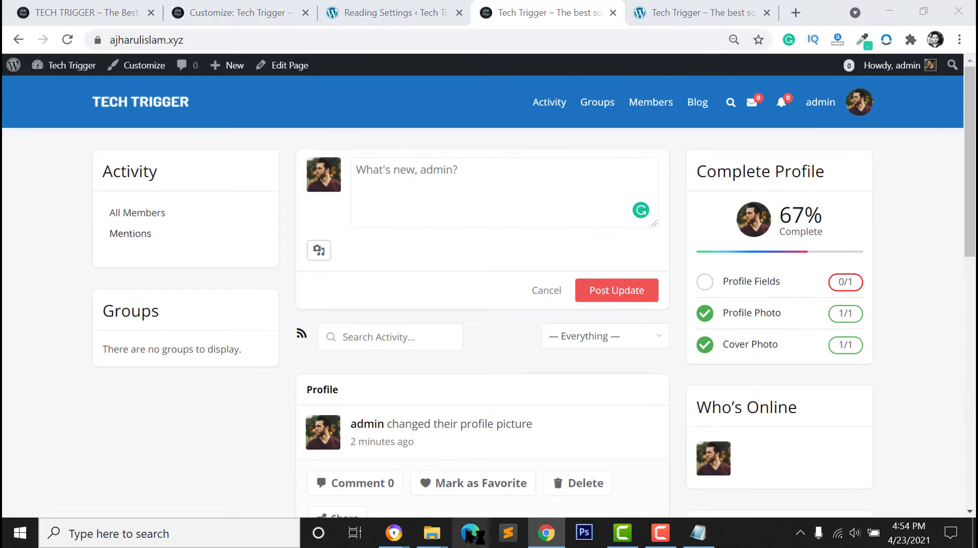
Load ajharulislam.xyz in Edge as a visitor, then return to Chrome's demo site tab
{"action": "type", "text": "ajharulislam.xy"}
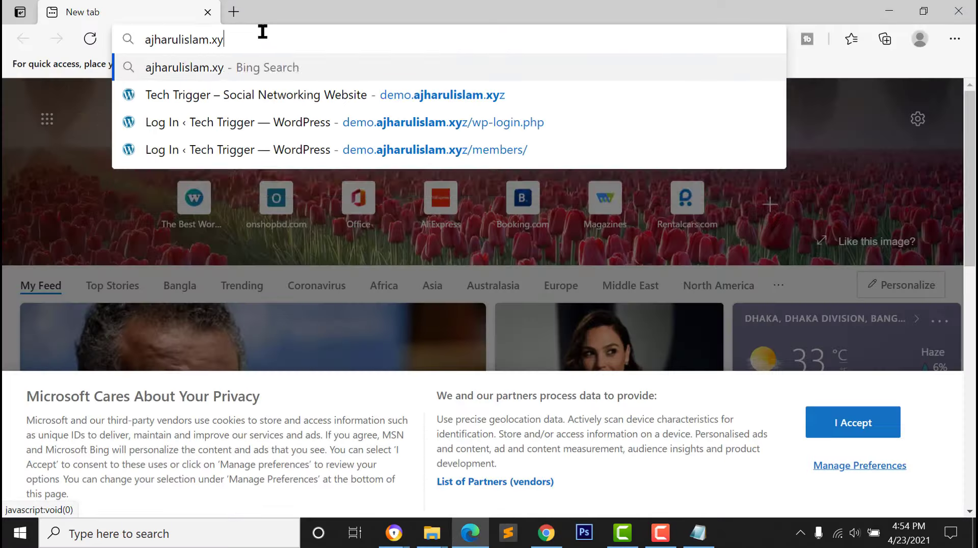
{"action": "type", "text": "z"}
{"action": "key", "text": "Return"}
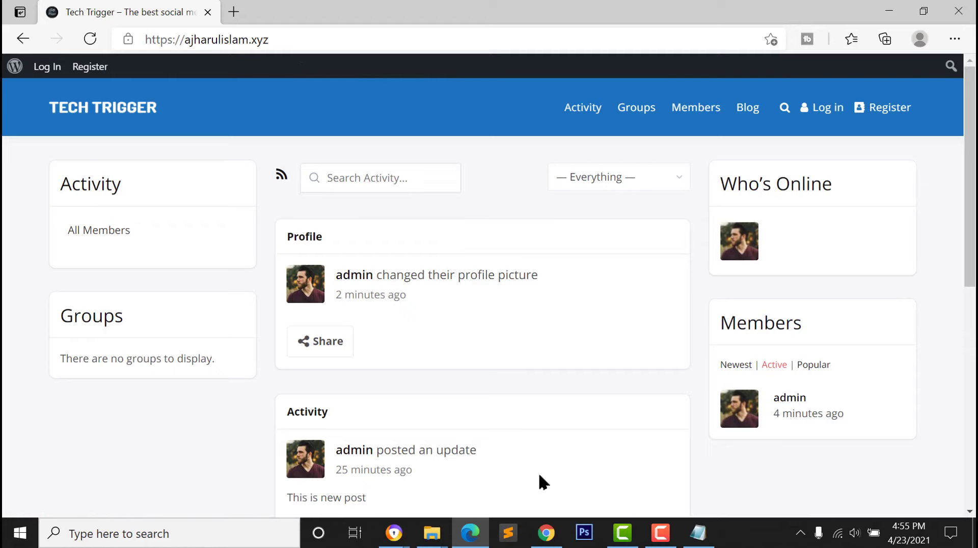
{"action": "left_click", "coordinate": [546, 533]}
{"action": "left_click", "coordinate": [61, 14]}
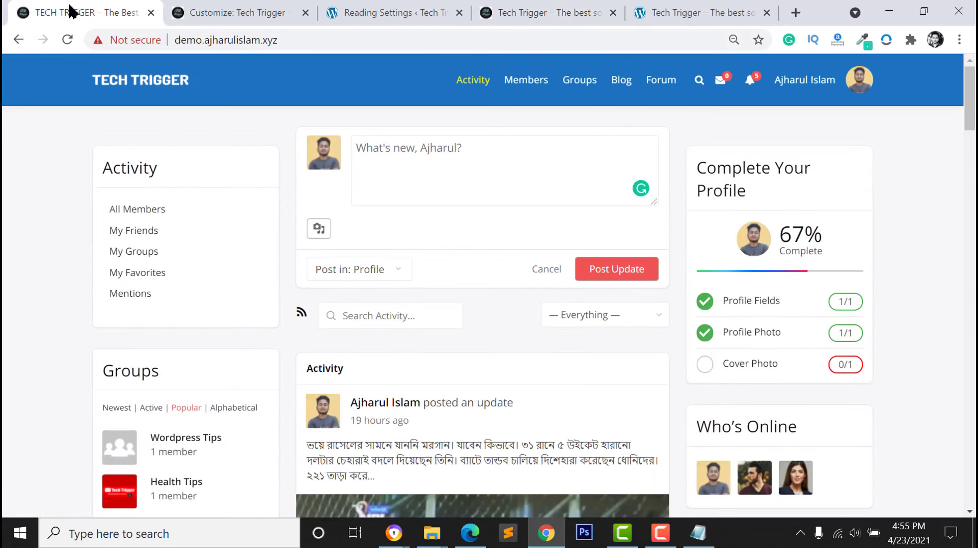
Install and activate the Hide Admin Bar plugin, then reload the visitor view in Edge
{"action": "left_click", "coordinate": [219, 12]}
{"action": "left_click", "coordinate": [104, 14]}
{"action": "left_click", "coordinate": [328, 10]}
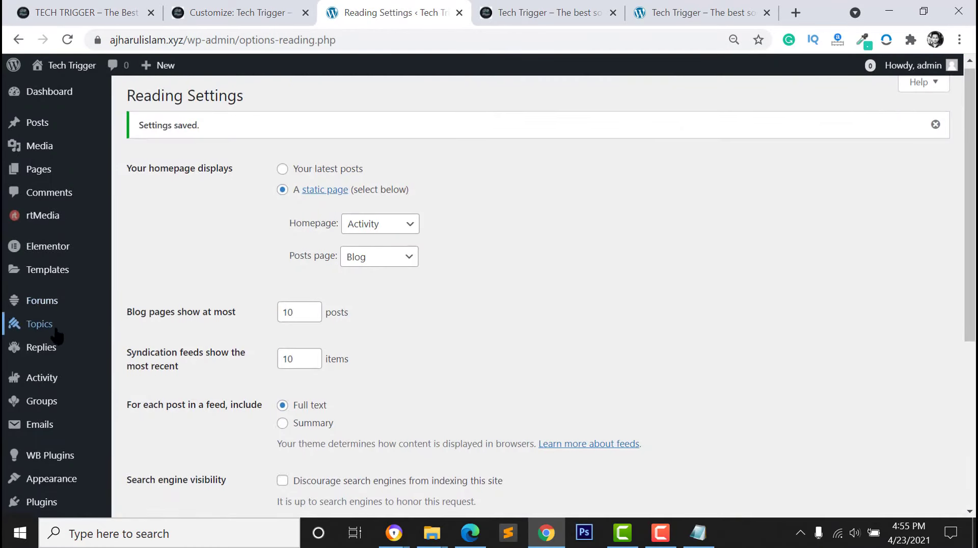
{"action": "scroll", "coordinate": [51, 357], "scroll_direction": "down", "scroll_amount": 3}
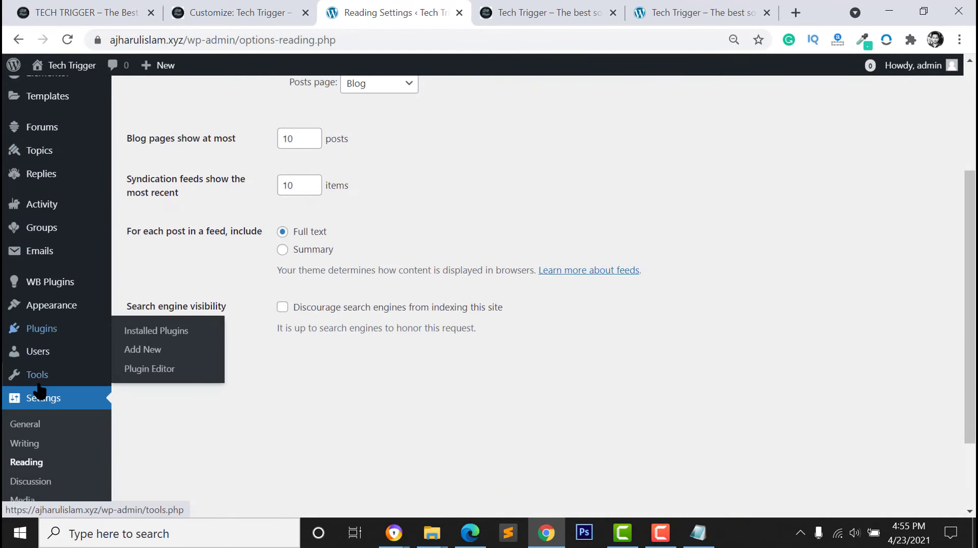
{"action": "left_click", "coordinate": [151, 351]}
{"action": "left_click", "coordinate": [813, 138]}
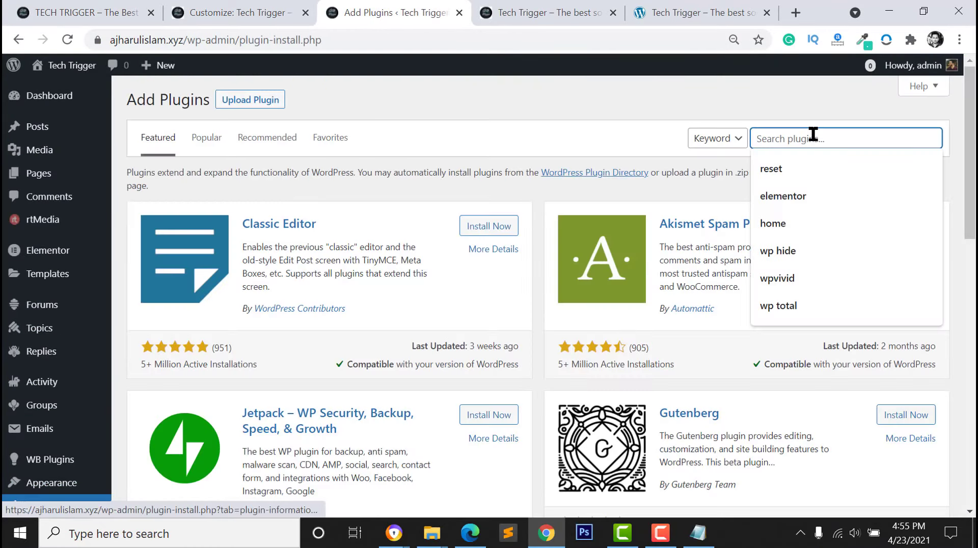
{"action": "type", "text": "hide admin bar"}
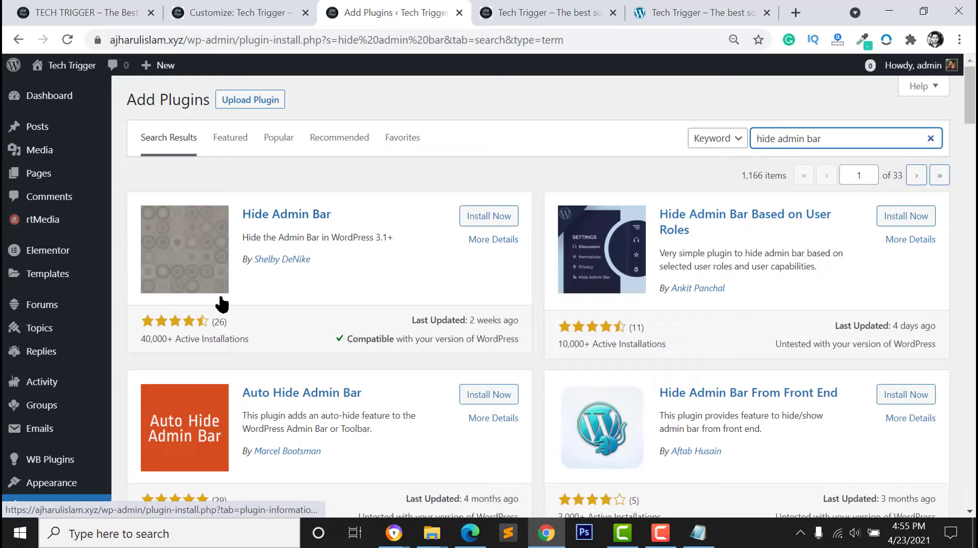
{"action": "left_click", "coordinate": [472, 220]}
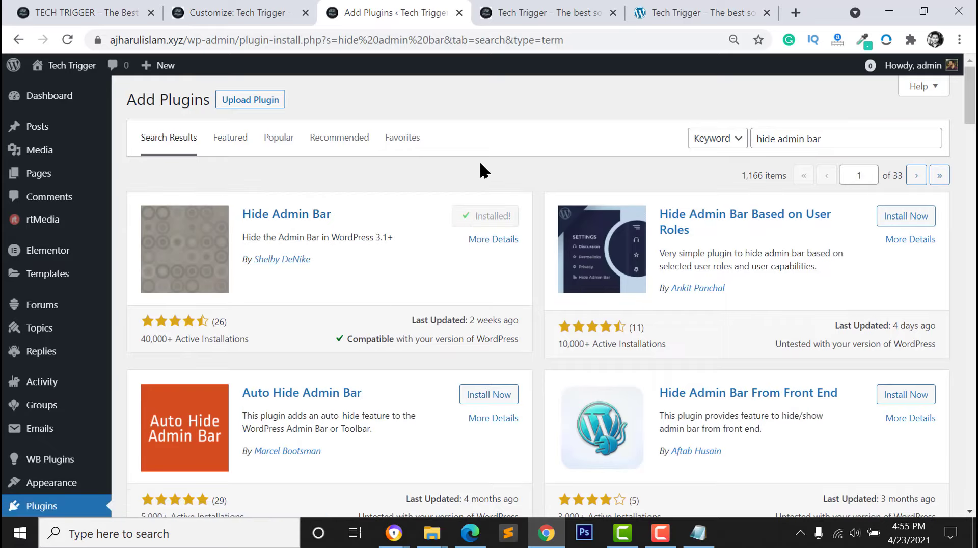
{"action": "left_click", "coordinate": [484, 219]}
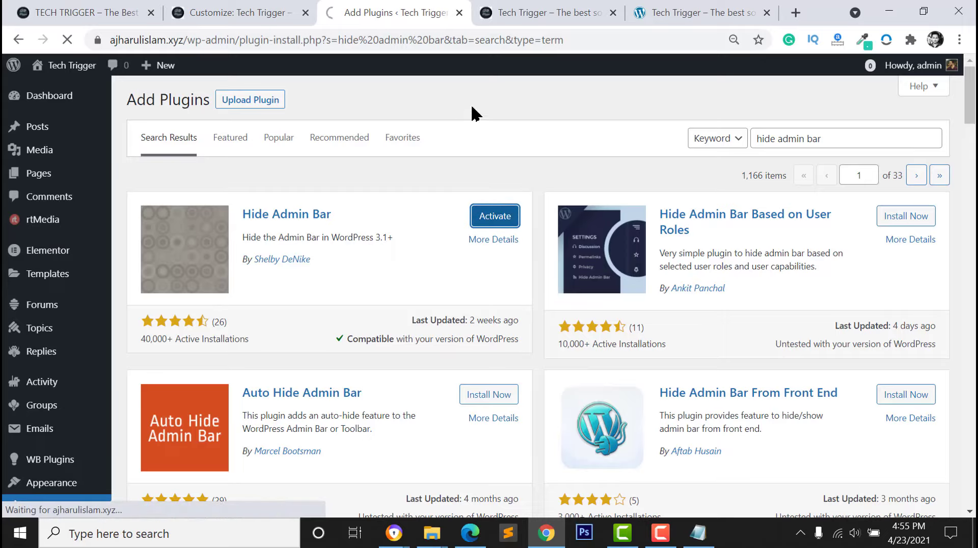
{"action": "key", "text": "alt+Tab"}
{"action": "left_click", "coordinate": [90, 39]}
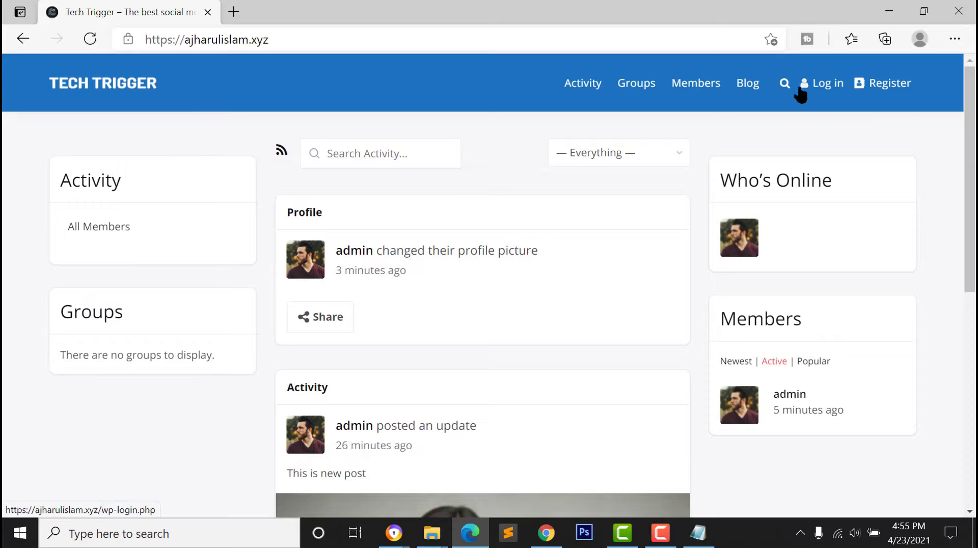
Try the Register form fields and the Log in page in Edge, then return to Chrome
{"action": "left_click", "coordinate": [883, 88]}
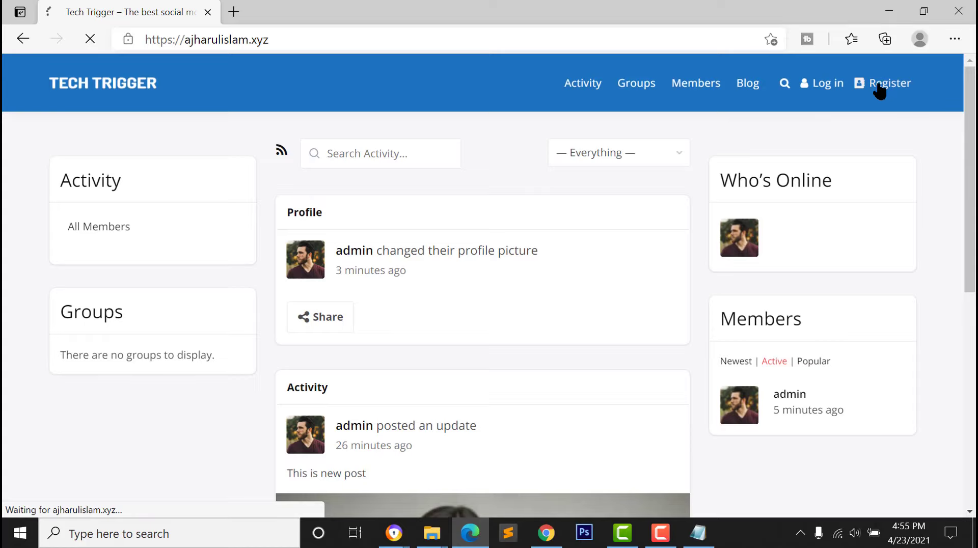
{"action": "scroll", "coordinate": [324, 358], "scroll_direction": "down", "scroll_amount": 3}
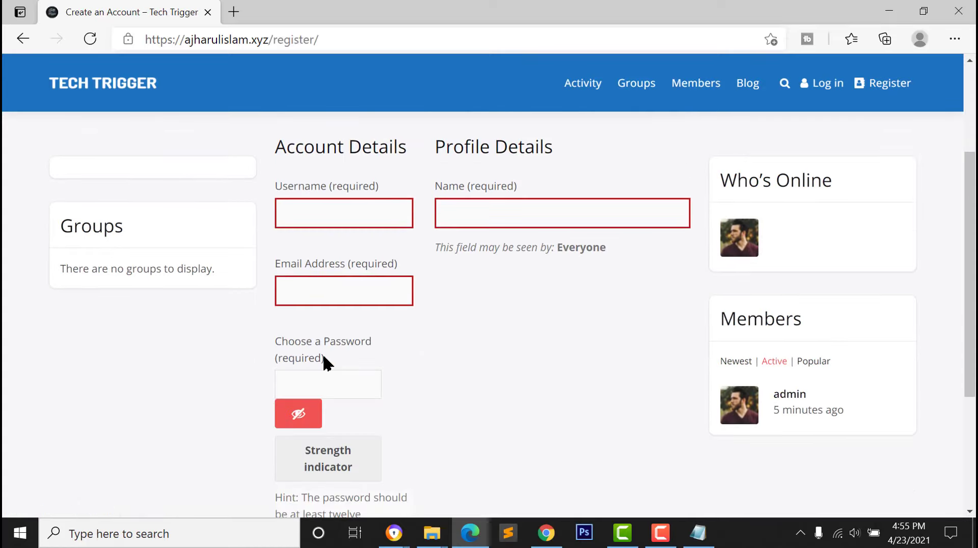
{"action": "left_click", "coordinate": [307, 213]}
{"action": "left_click", "coordinate": [529, 212]}
{"action": "left_click", "coordinate": [347, 301]}
{"action": "left_click", "coordinate": [321, 385]}
{"action": "scroll", "coordinate": [406, 387], "scroll_direction": "down", "scroll_amount": 4}
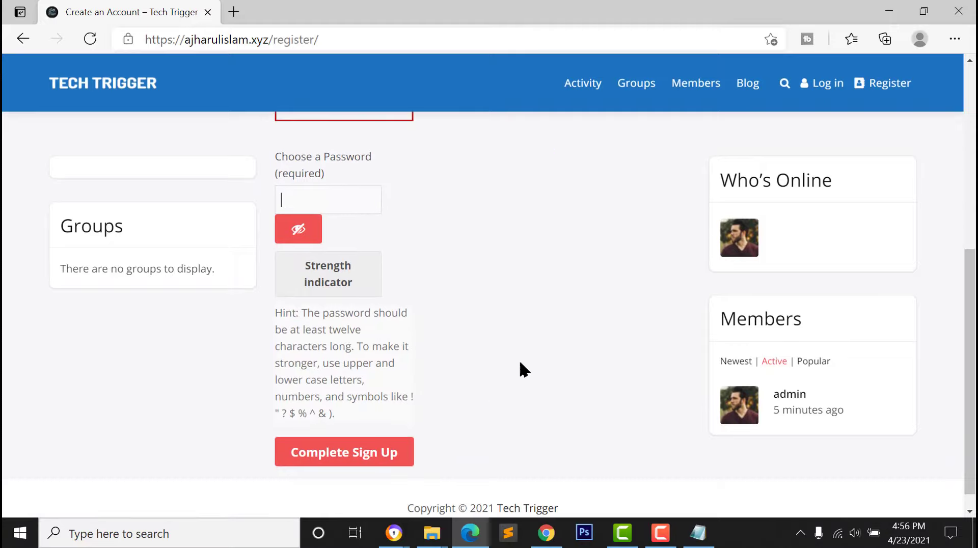
{"action": "scroll", "coordinate": [520, 371], "scroll_direction": "up", "scroll_amount": 3}
{"action": "left_click", "coordinate": [829, 82]}
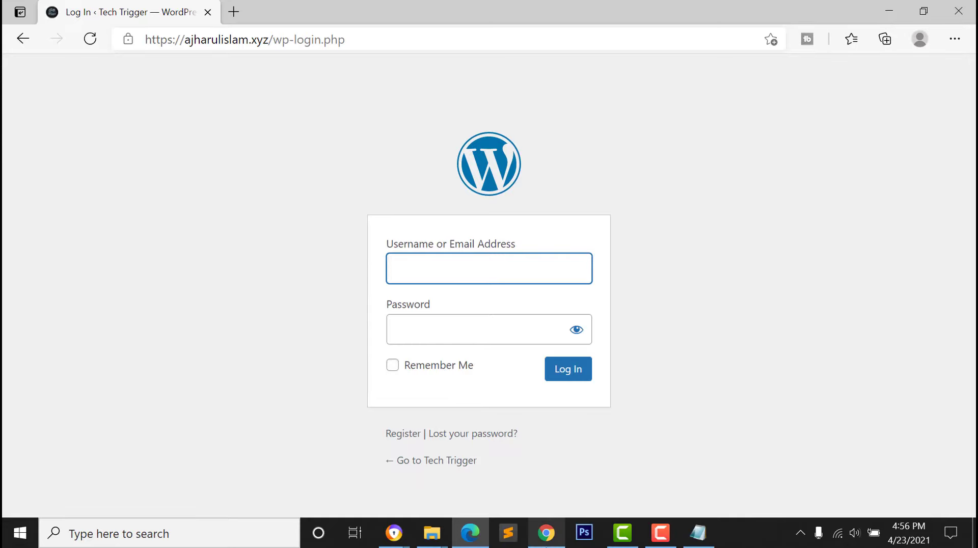
{"action": "left_click", "coordinate": [546, 533]}
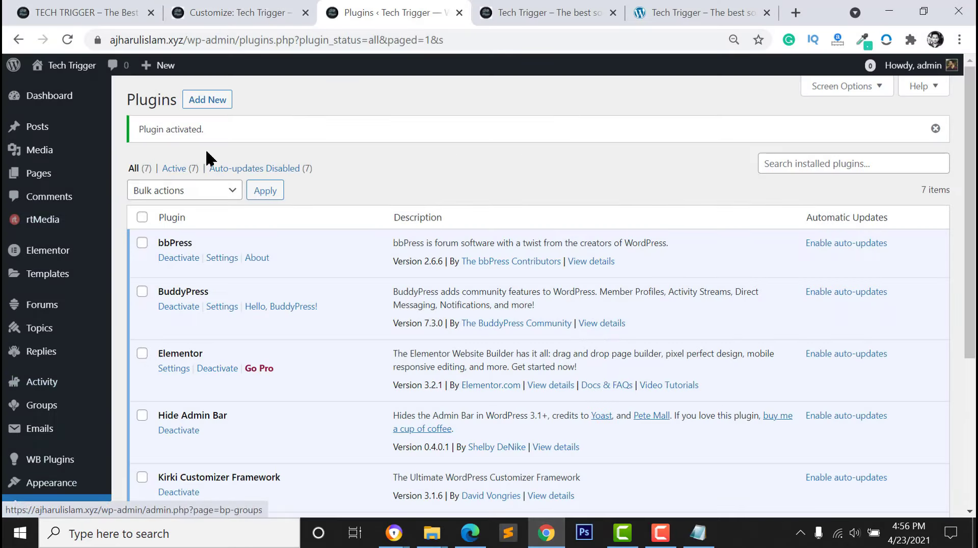
Search plugins for 'Custom login page customizer', then install and activate LoginPress
{"action": "left_click", "coordinate": [194, 101]}
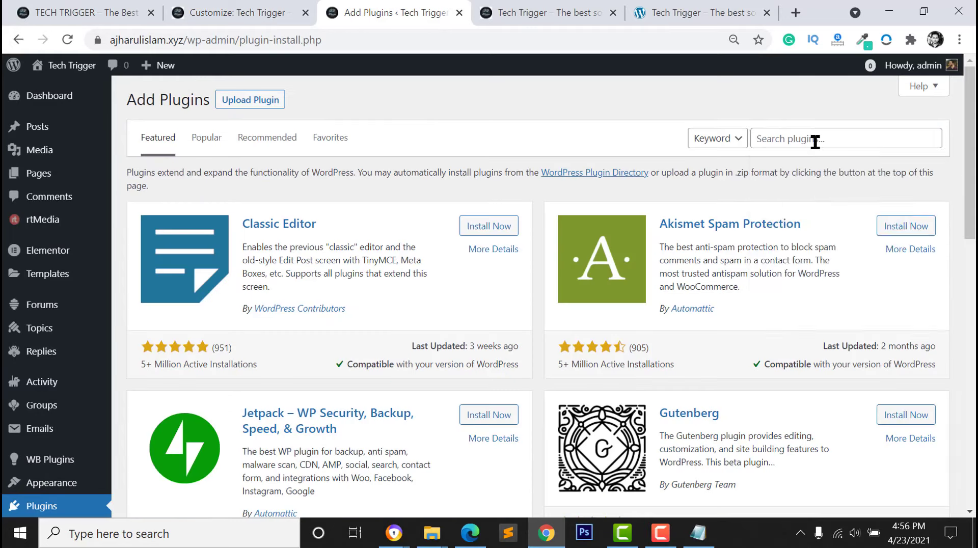
{"action": "left_click", "coordinate": [774, 139]}
{"action": "type", "text": "Custom login page customizer"}
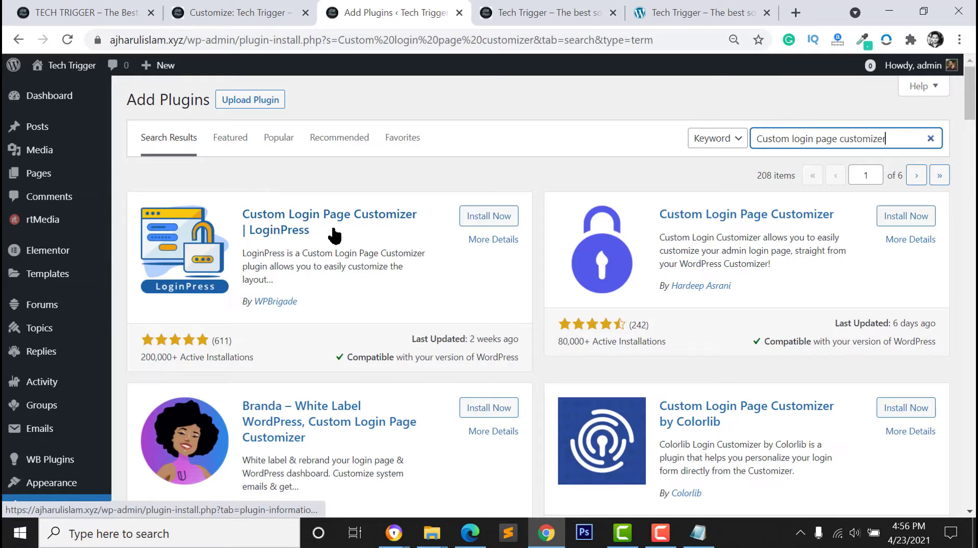
{"action": "left_click", "coordinate": [471, 216]}
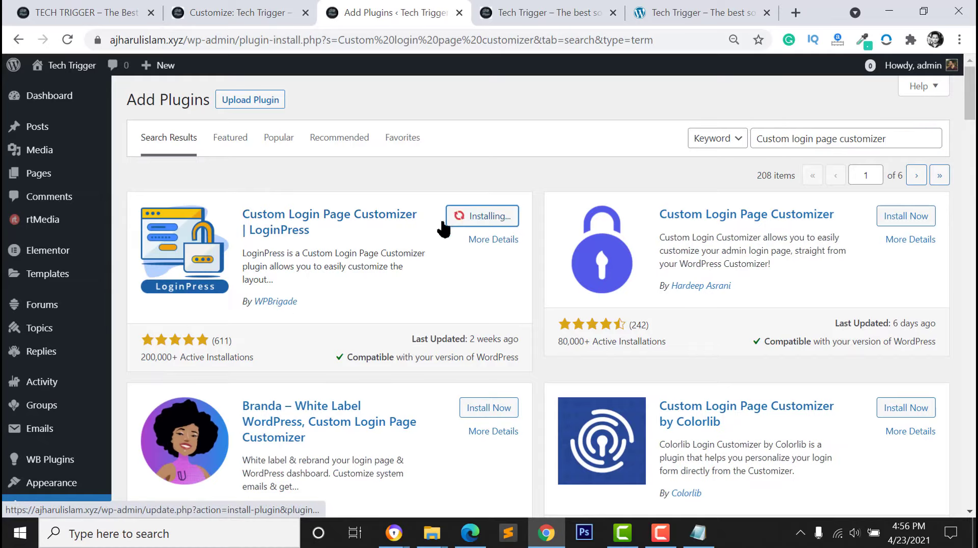
{"action": "left_click", "coordinate": [482, 216]}
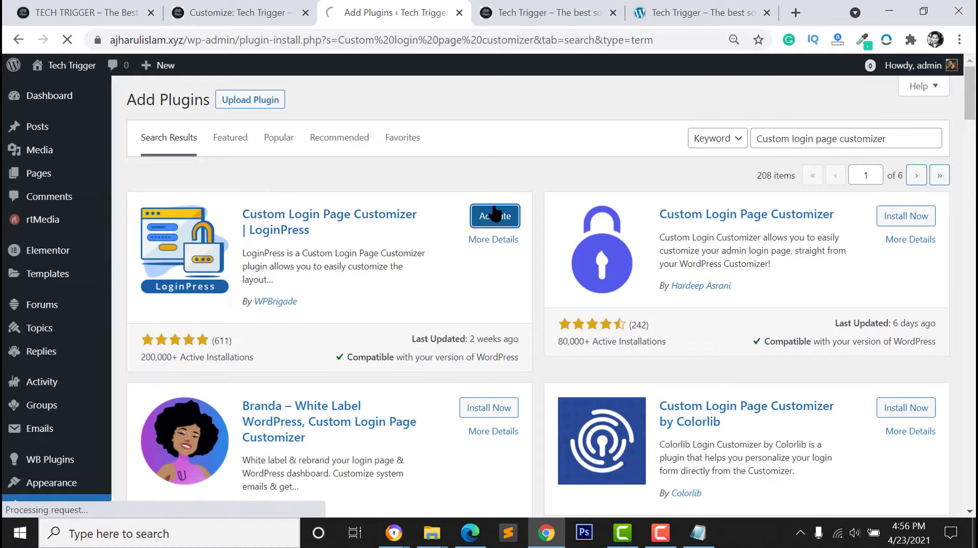
{"action": "mouse_move", "coordinate": [394, 532]}
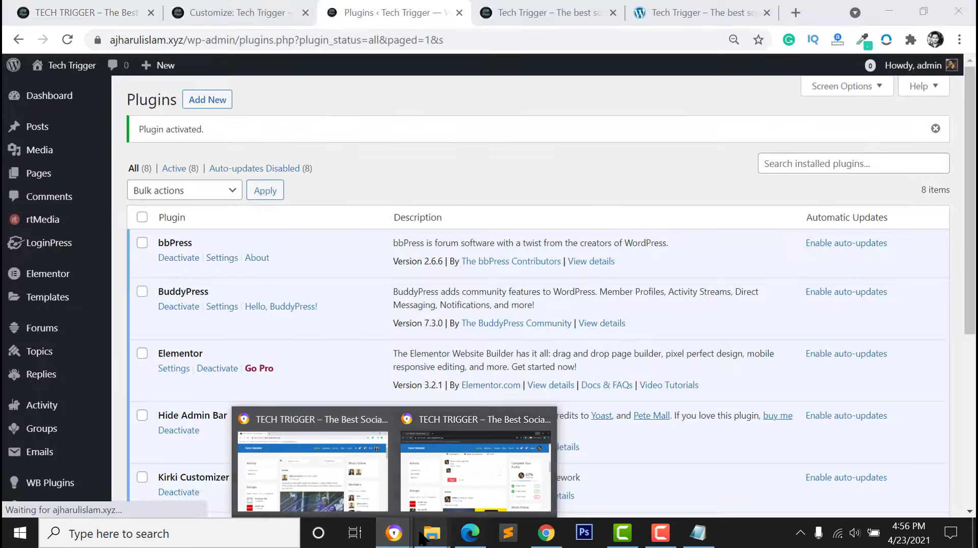
{"action": "left_click", "coordinate": [470, 533]}
{"action": "left_click", "coordinate": [90, 39]}
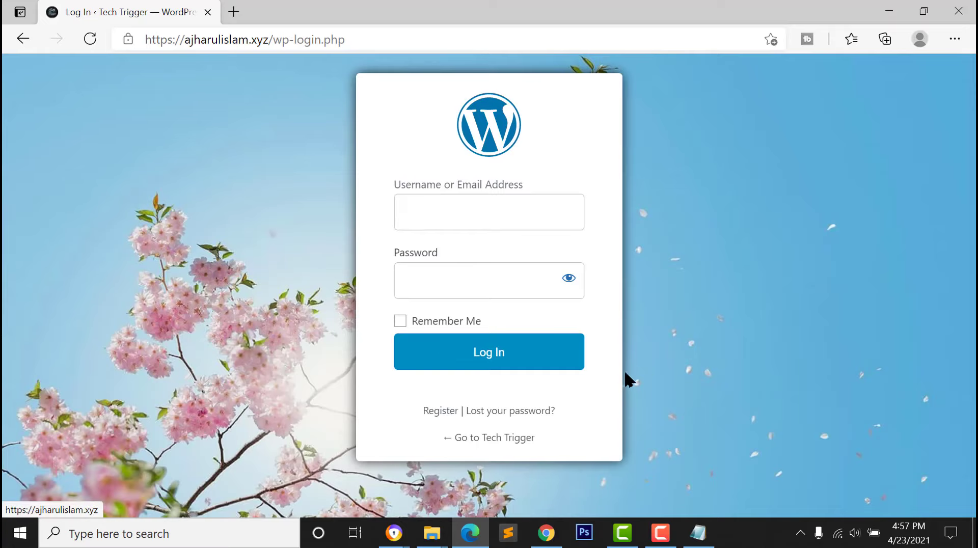
{"action": "left_click", "coordinate": [545, 533]}
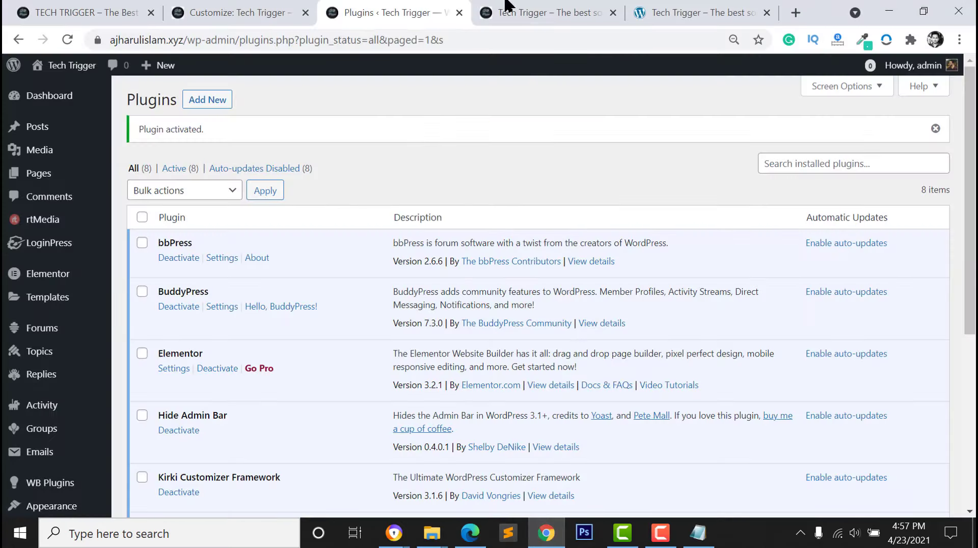
Move between the browser tabs and return to the reloaded site Customizer's section list
{"action": "left_click", "coordinate": [530, 10]}
{"action": "left_click", "coordinate": [261, 14]}
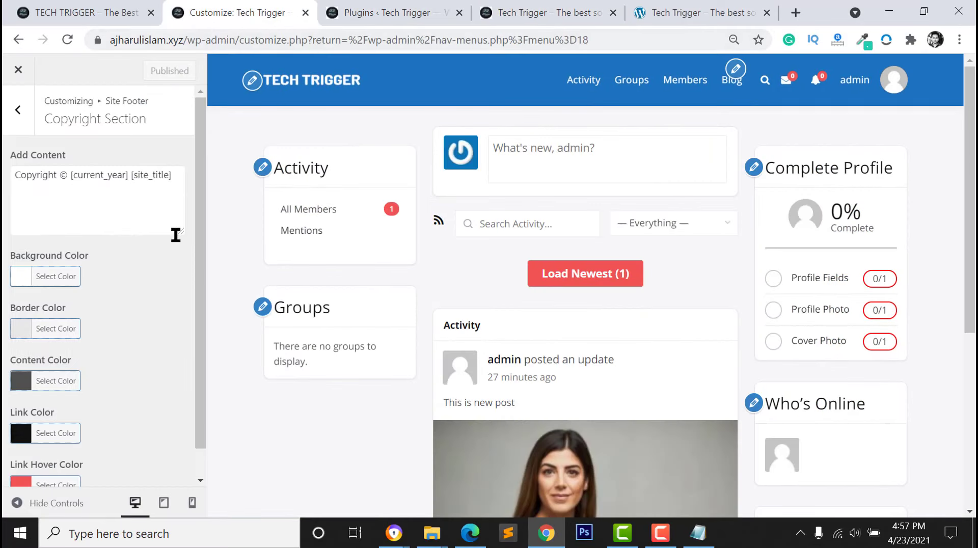
{"action": "left_click", "coordinate": [16, 110]}
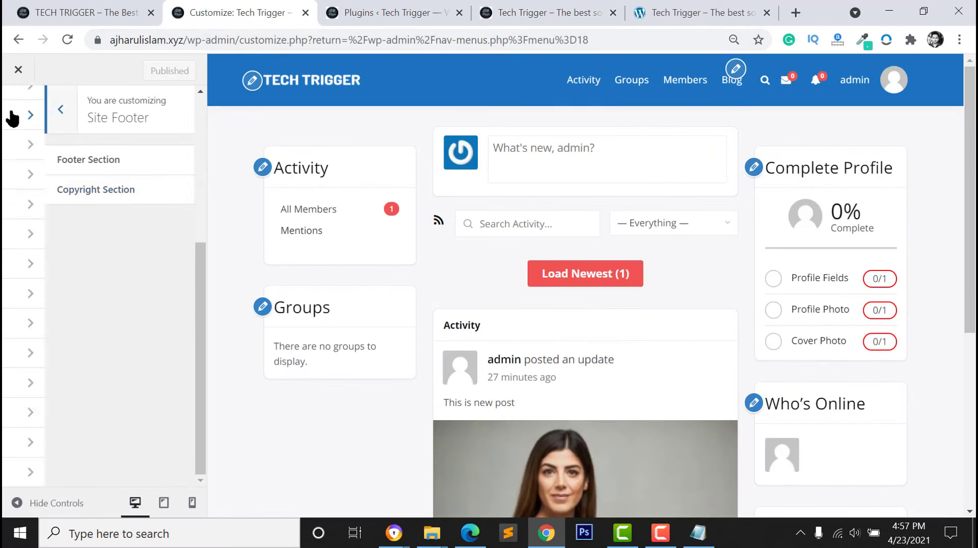
{"action": "scroll", "coordinate": [105, 125], "scroll_direction": "up", "scroll_amount": 5}
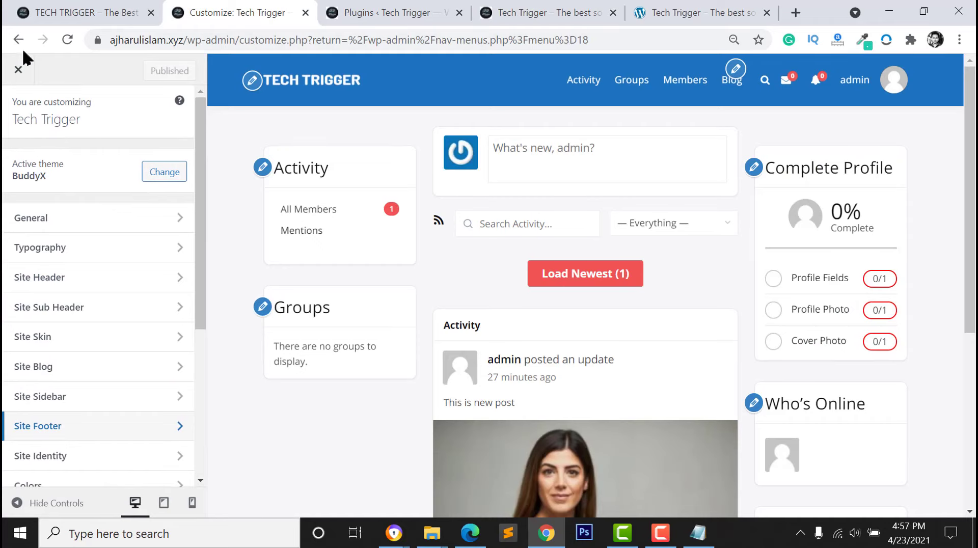
{"action": "left_click", "coordinate": [65, 10]}
{"action": "left_click", "coordinate": [219, 11]}
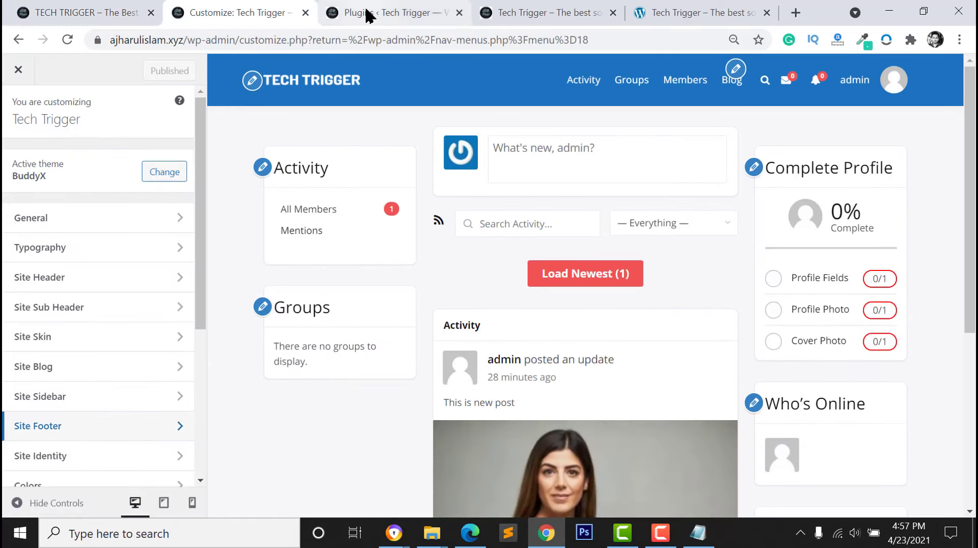
{"action": "left_click", "coordinate": [368, 16]}
{"action": "scroll", "coordinate": [76, 316], "scroll_direction": "down", "scroll_amount": 4}
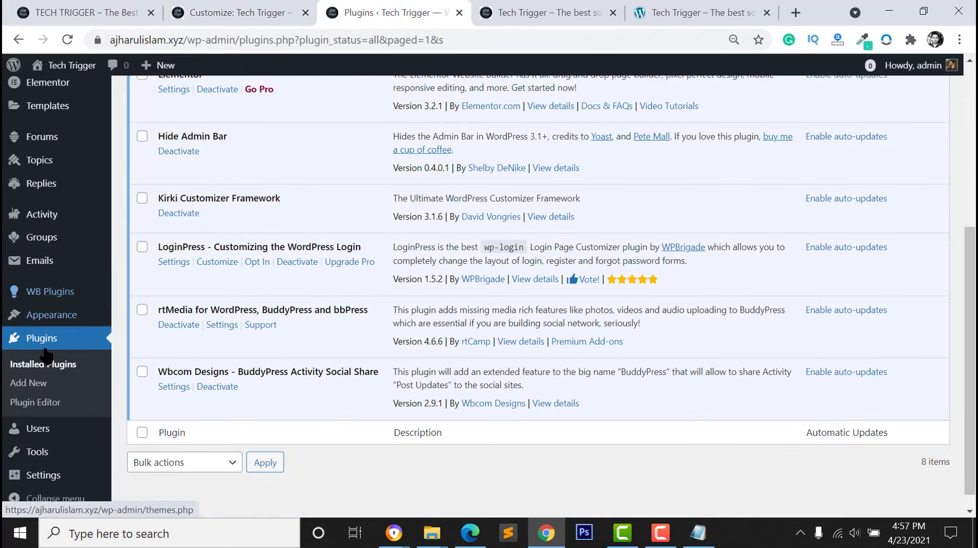
{"action": "mouse_move", "coordinate": [44, 318]}
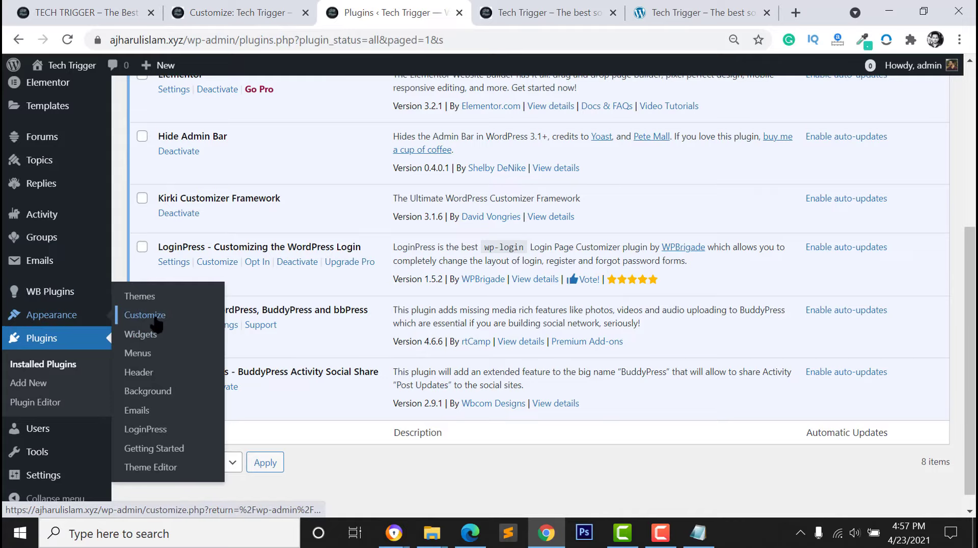
{"action": "left_click", "coordinate": [223, 12]}
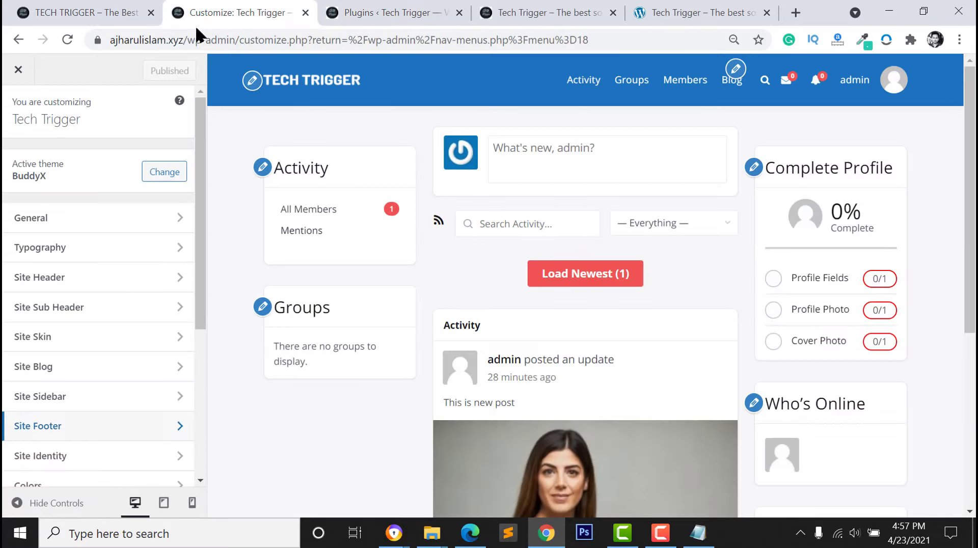
{"action": "left_click", "coordinate": [49, 11]}
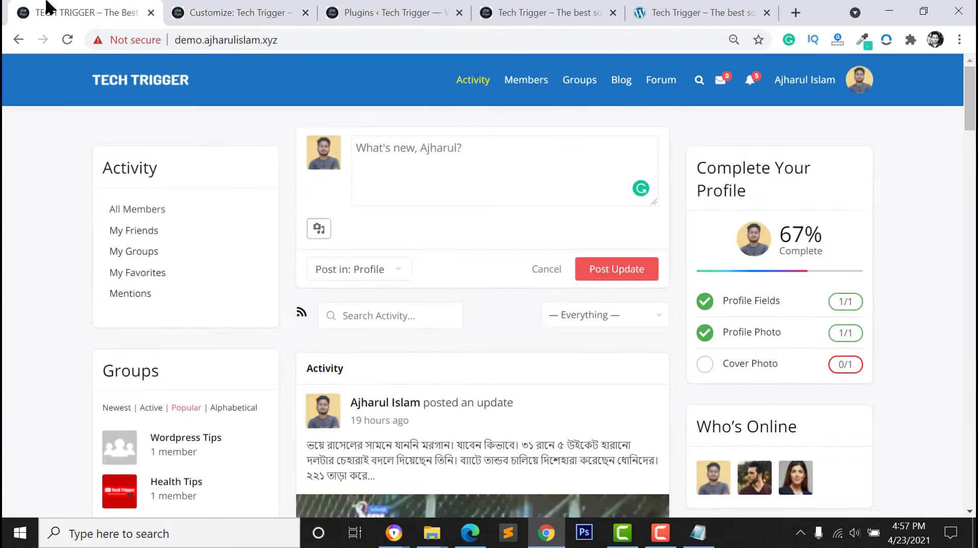
{"action": "left_click", "coordinate": [199, 7]}
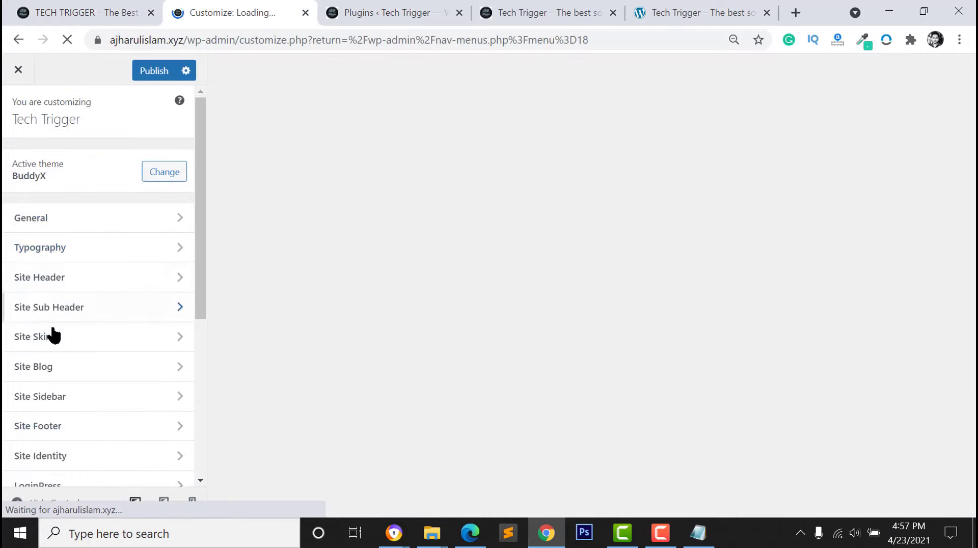
{"action": "scroll", "coordinate": [23, 331], "scroll_direction": "down", "scroll_amount": 2}
{"action": "scroll", "coordinate": [33, 453], "scroll_direction": "down", "scroll_amount": 3}
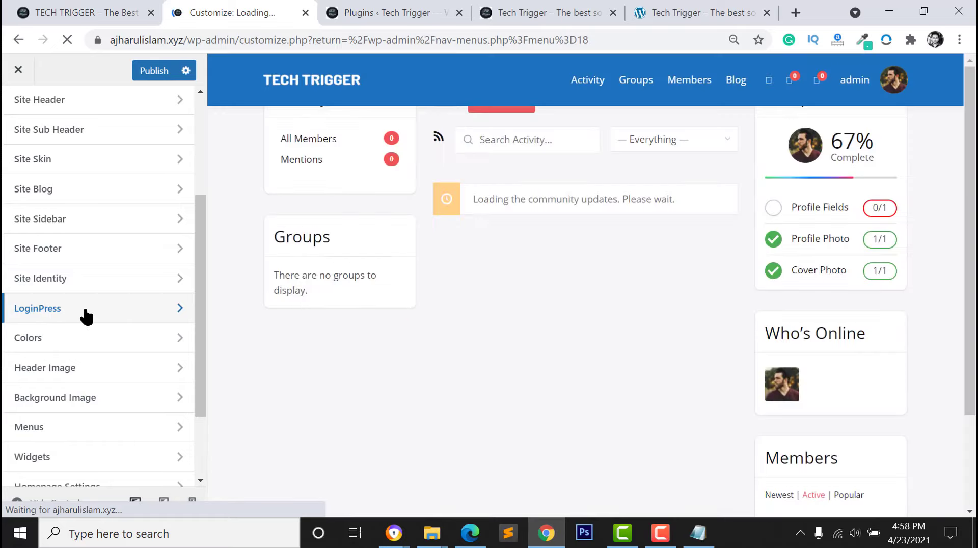
Under LoginPress > Logo, choose cropped-logo.jpeg as the login page logo
{"action": "left_click", "coordinate": [119, 316]}
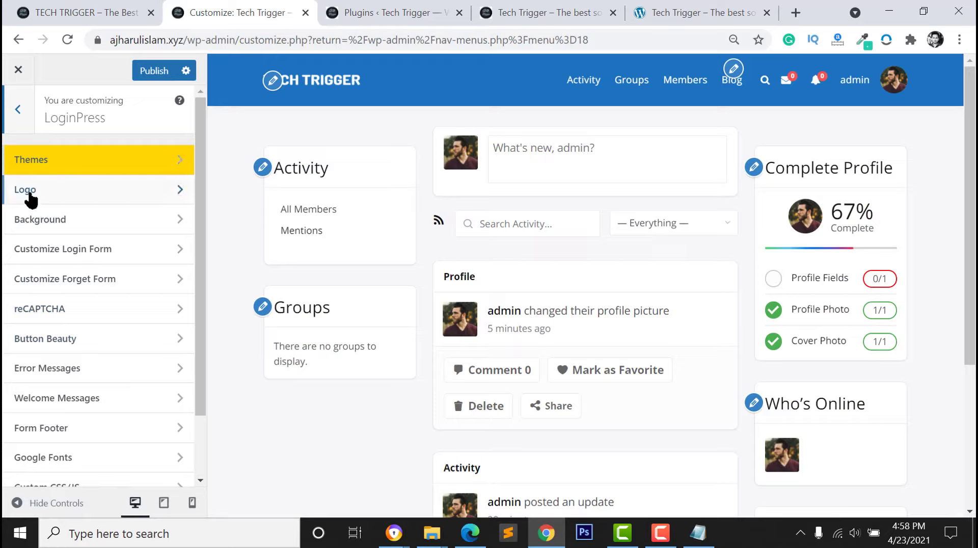
{"action": "scroll", "coordinate": [39, 412], "scroll_direction": "down", "scroll_amount": 2}
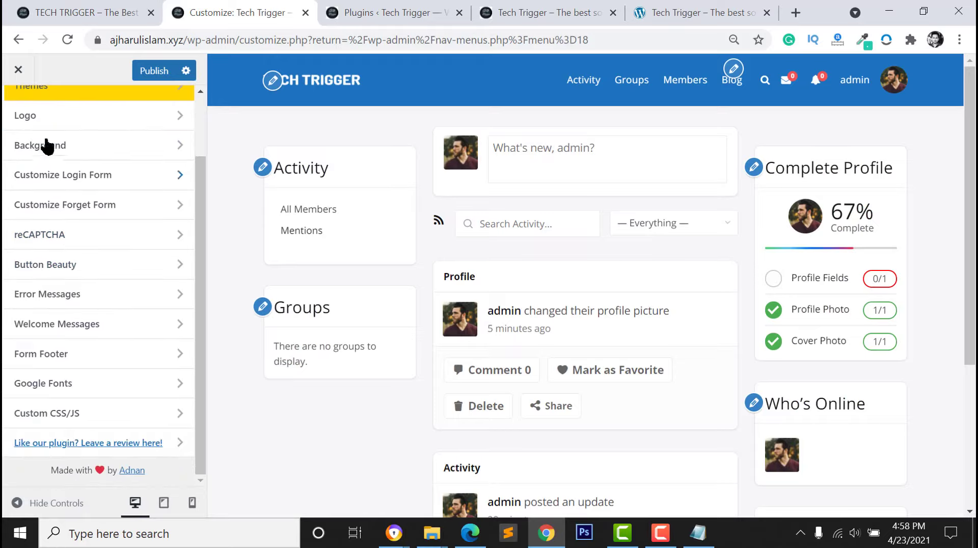
{"action": "scroll", "coordinate": [33, 354], "scroll_direction": "up", "scroll_amount": 2}
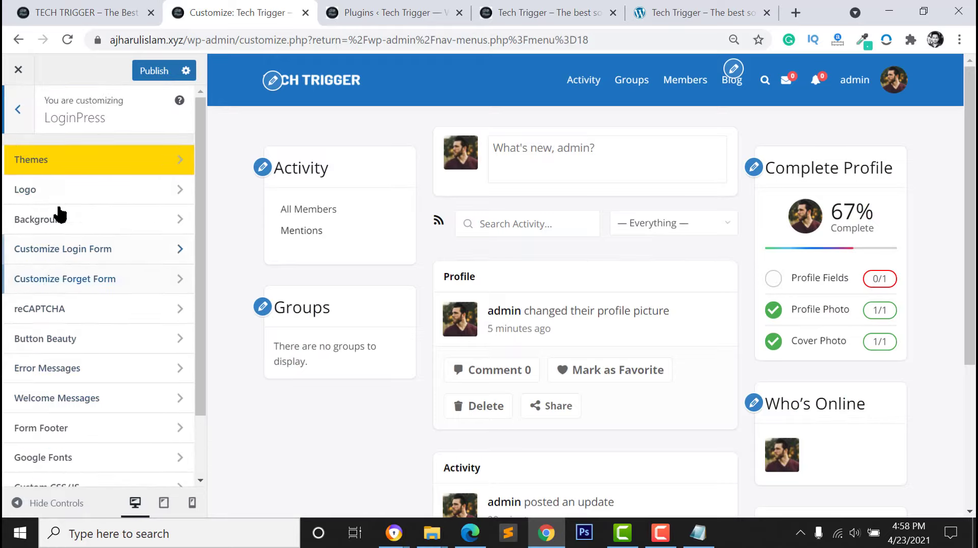
{"action": "left_click", "coordinate": [60, 195]}
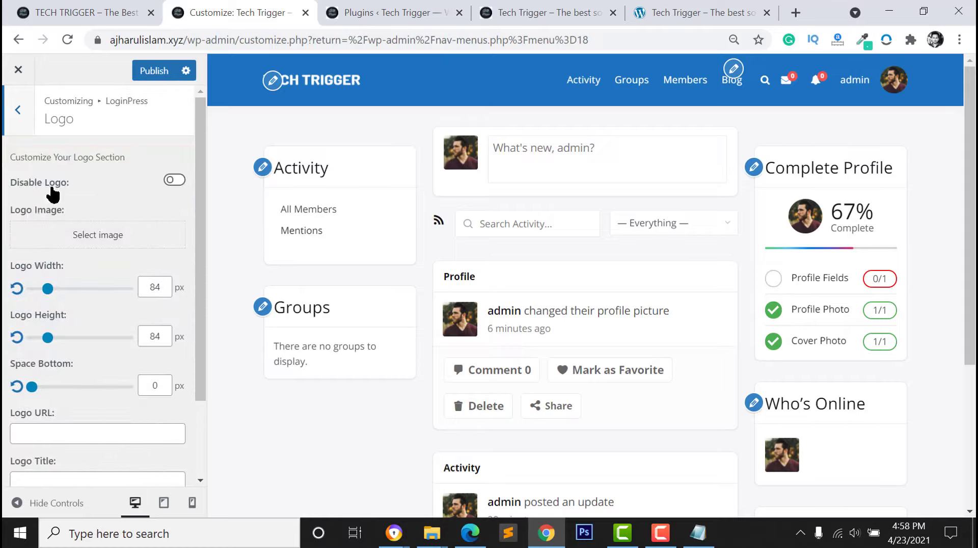
{"action": "left_click", "coordinate": [66, 236]}
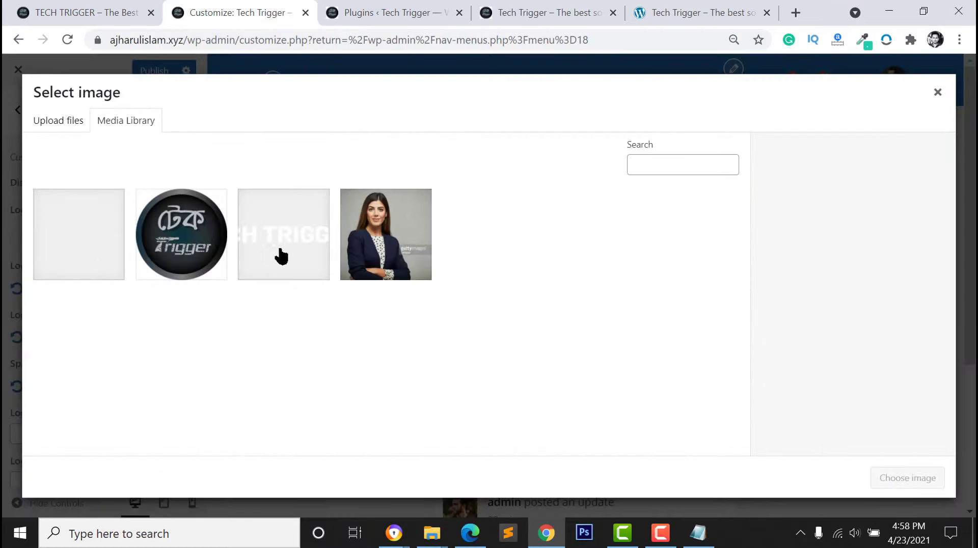
{"action": "left_click", "coordinate": [94, 235]}
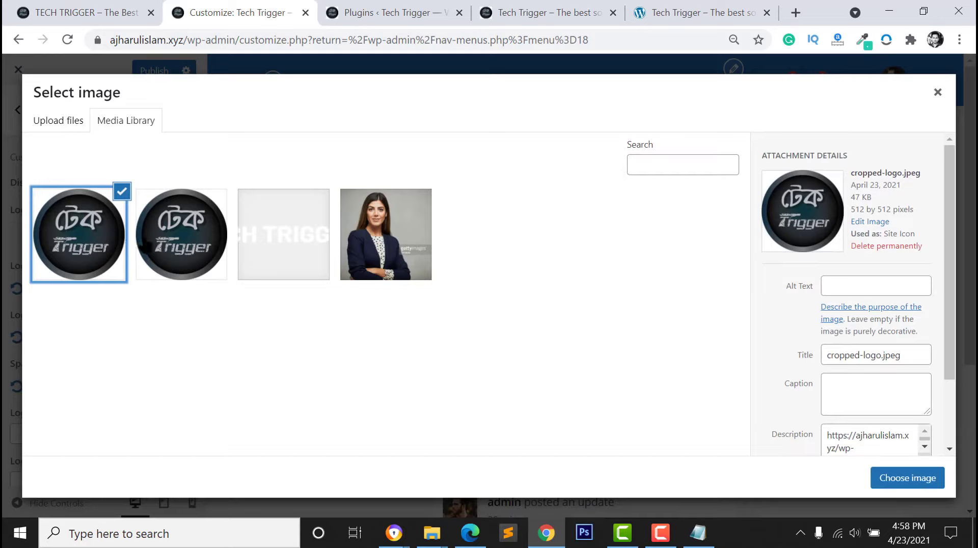
{"action": "left_click", "coordinate": [145, 244]}
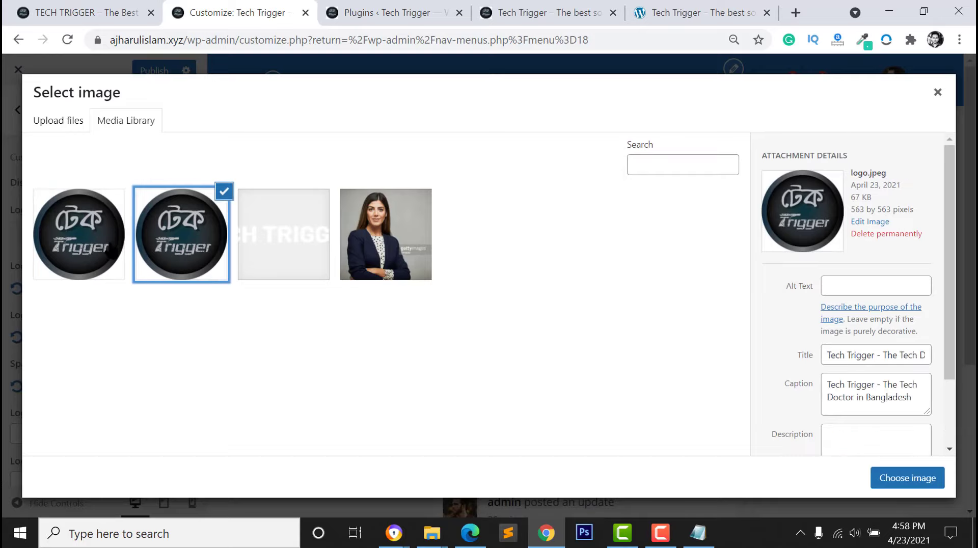
{"action": "left_click", "coordinate": [106, 247]}
{"action": "left_click", "coordinate": [902, 478]}
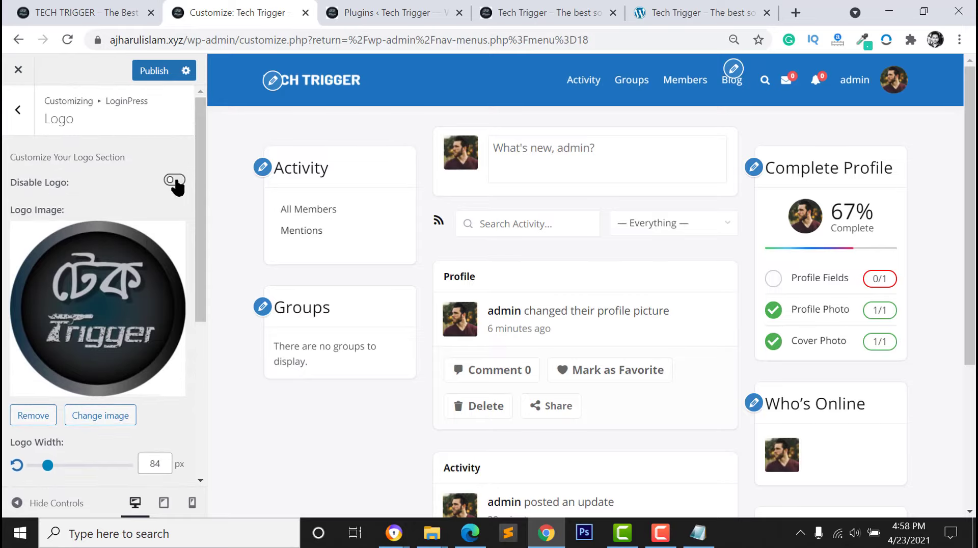
Preview the login page in the other browser, then return to the LoginPress sections list
{"action": "scroll", "coordinate": [175, 185], "scroll_direction": "down", "scroll_amount": 3}
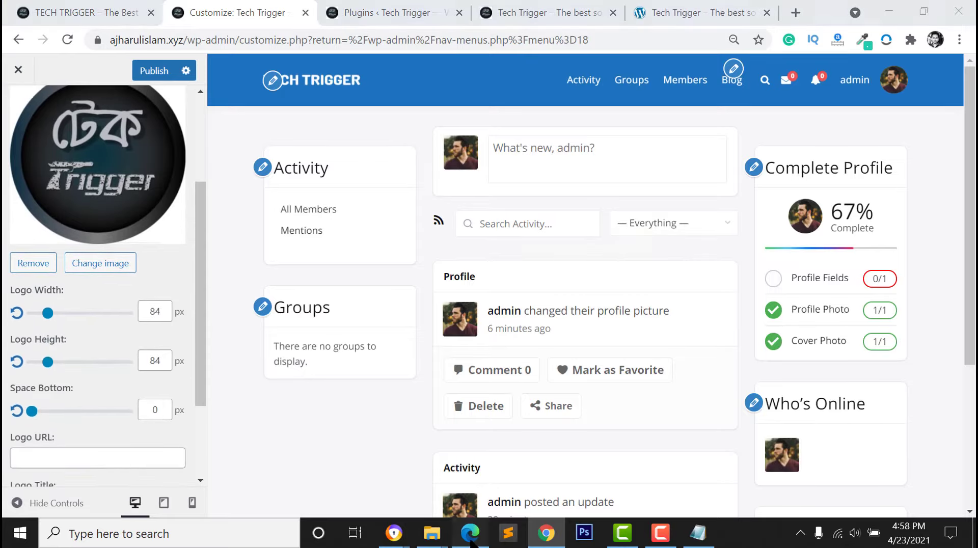
{"action": "left_click", "coordinate": [471, 540]}
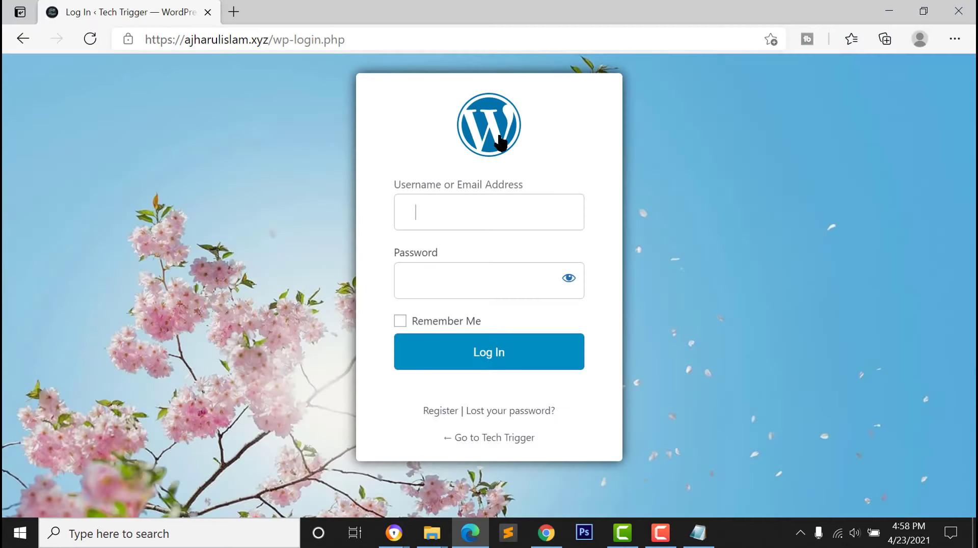
{"action": "left_click", "coordinate": [469, 533]}
{"action": "scroll", "coordinate": [107, 332], "scroll_direction": "down", "scroll_amount": 2}
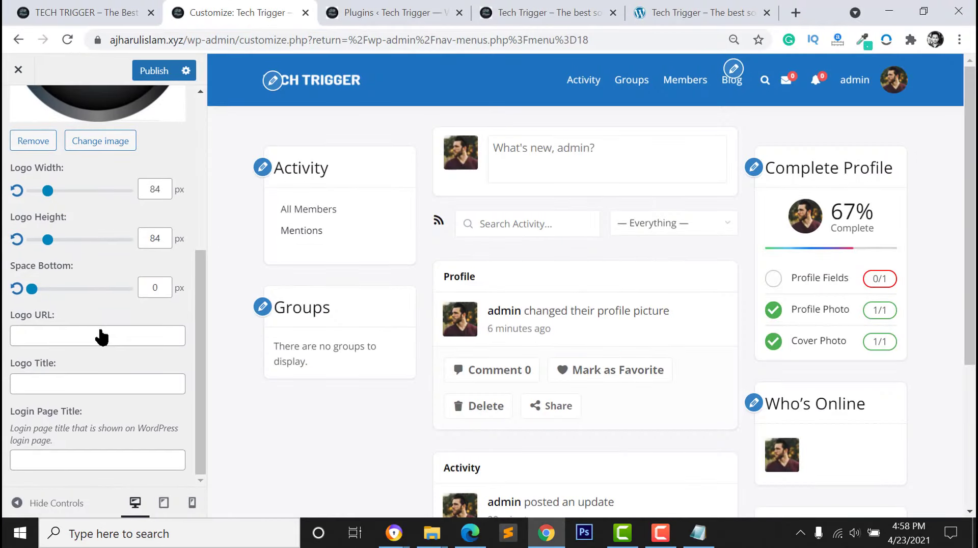
{"action": "scroll", "coordinate": [40, 385], "scroll_direction": "up", "scroll_amount": 5}
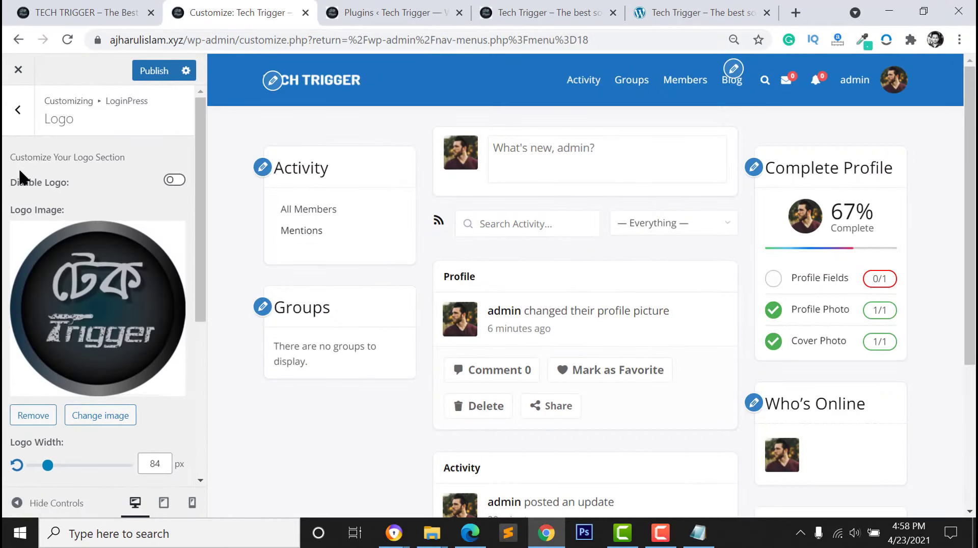
{"action": "left_click", "coordinate": [17, 122]}
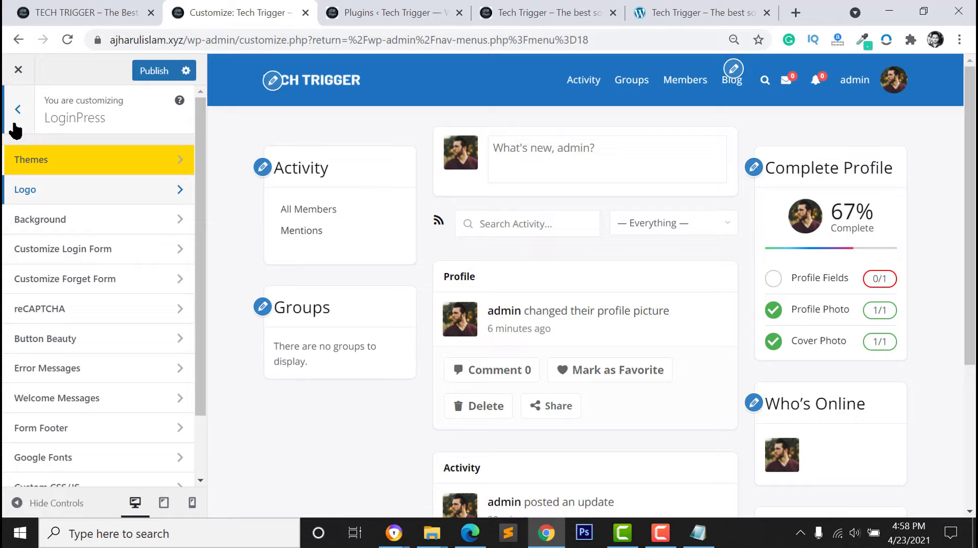
Upload the background-social-network image from Downloads and set it as the LoginPress background
{"action": "left_click", "coordinate": [37, 219]}
{"action": "scroll", "coordinate": [82, 367], "scroll_direction": "down", "scroll_amount": 2}
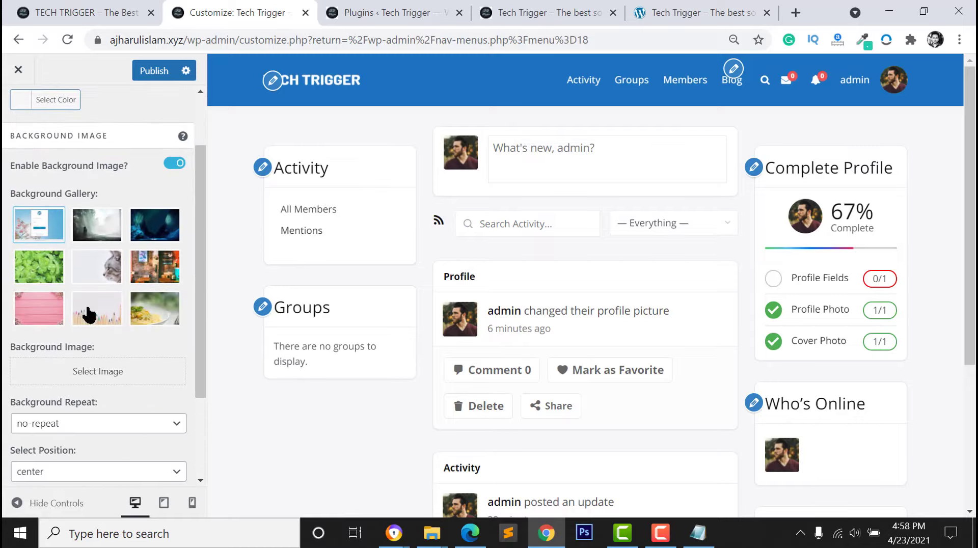
{"action": "left_click", "coordinate": [84, 374]}
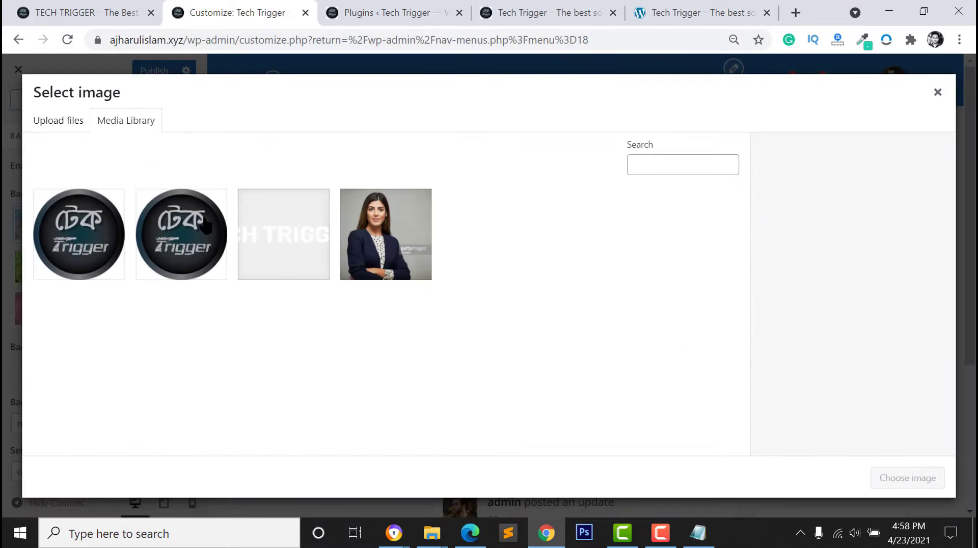
{"action": "left_click", "coordinate": [74, 122]}
{"action": "left_click", "coordinate": [489, 312]}
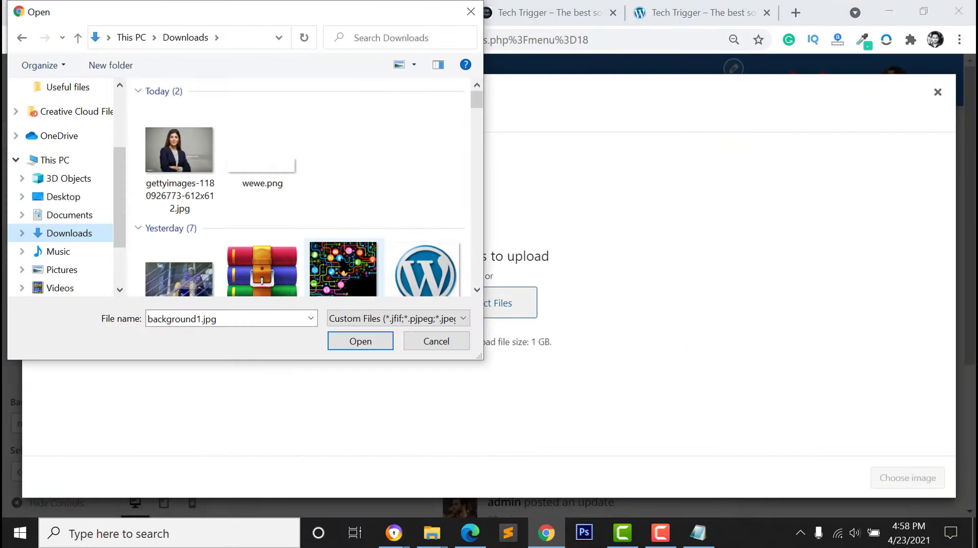
{"action": "left_click", "coordinate": [344, 288]}
{"action": "left_click", "coordinate": [357, 341]}
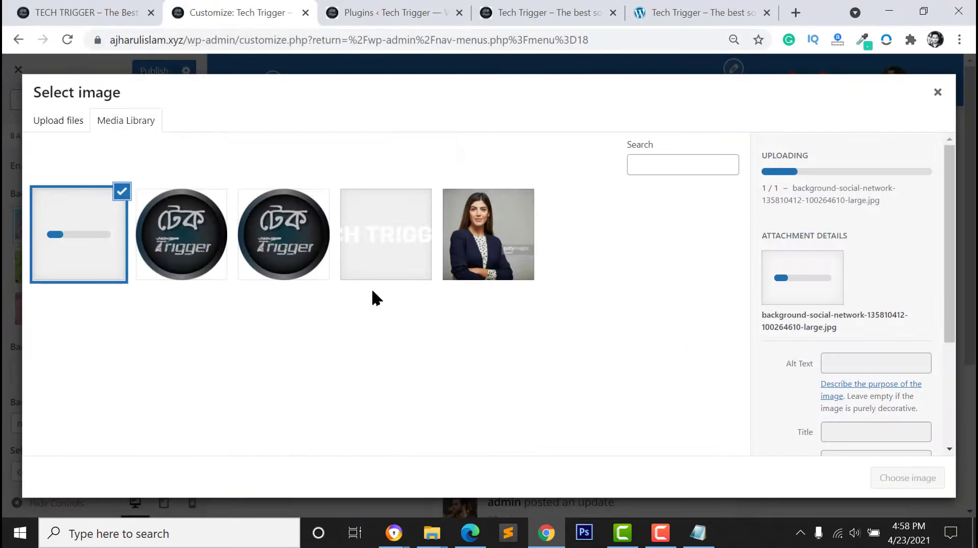
{"action": "left_click", "coordinate": [903, 481]}
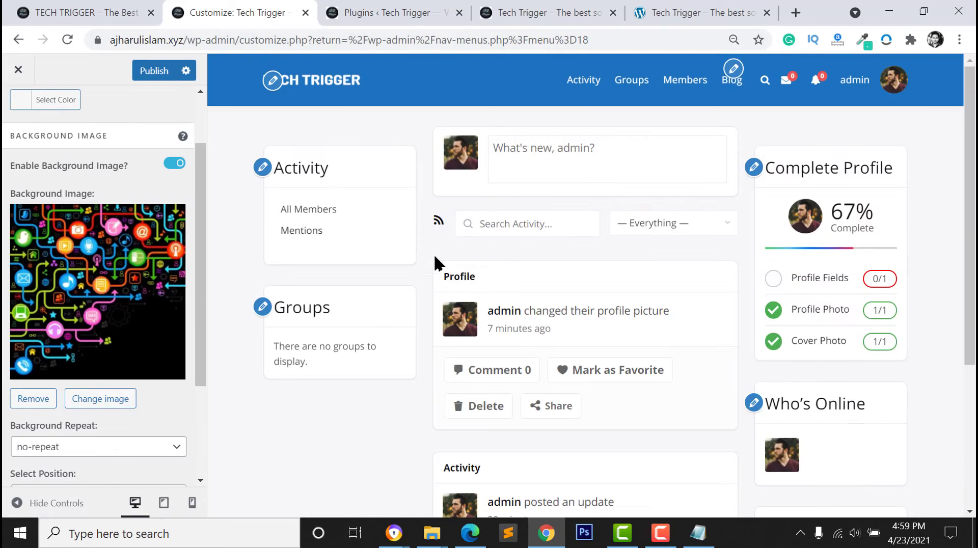
{"action": "scroll", "coordinate": [66, 219], "scroll_direction": "down", "scroll_amount": 2}
{"action": "left_click", "coordinate": [30, 110]}
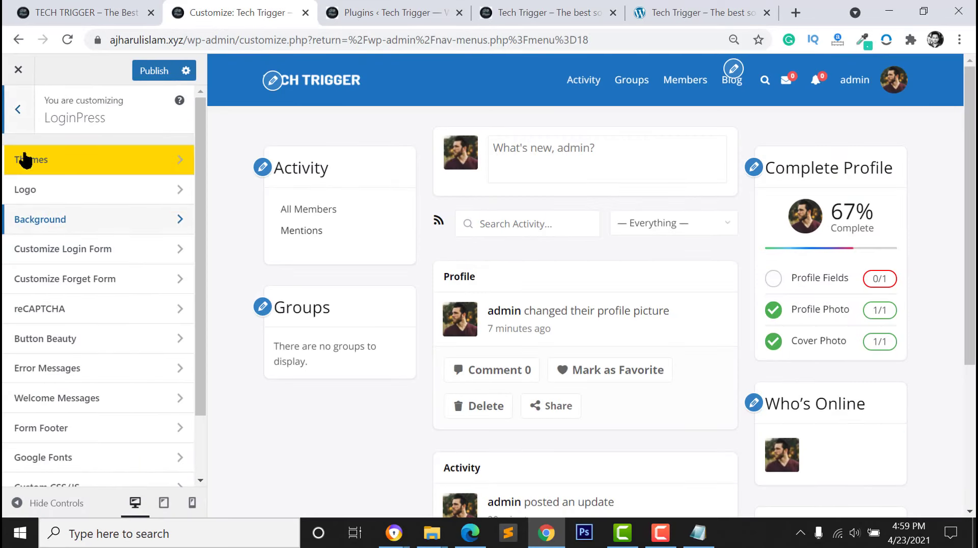
{"action": "left_click", "coordinate": [66, 258]}
{"action": "scroll", "coordinate": [82, 377], "scroll_direction": "down", "scroll_amount": 1}
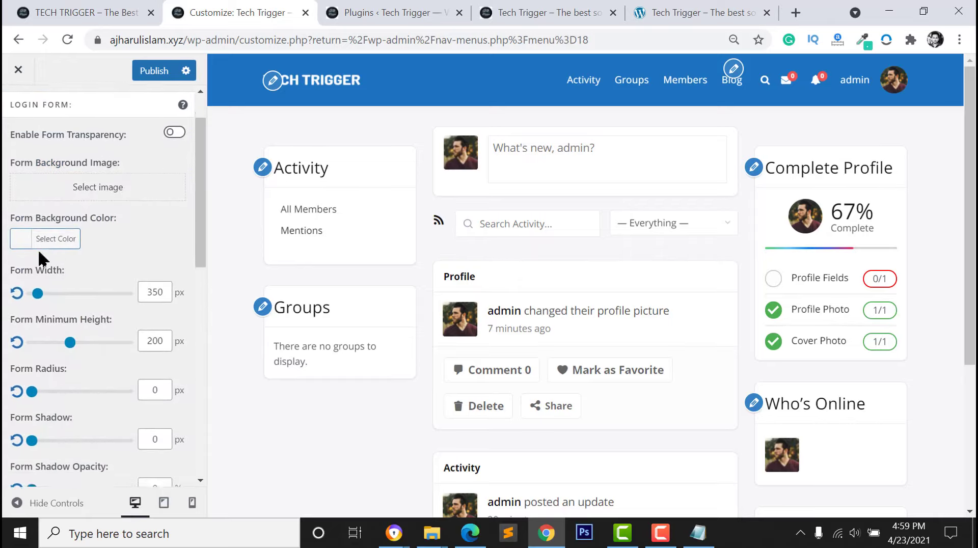
{"action": "scroll", "coordinate": [13, 175], "scroll_direction": "down", "scroll_amount": 2}
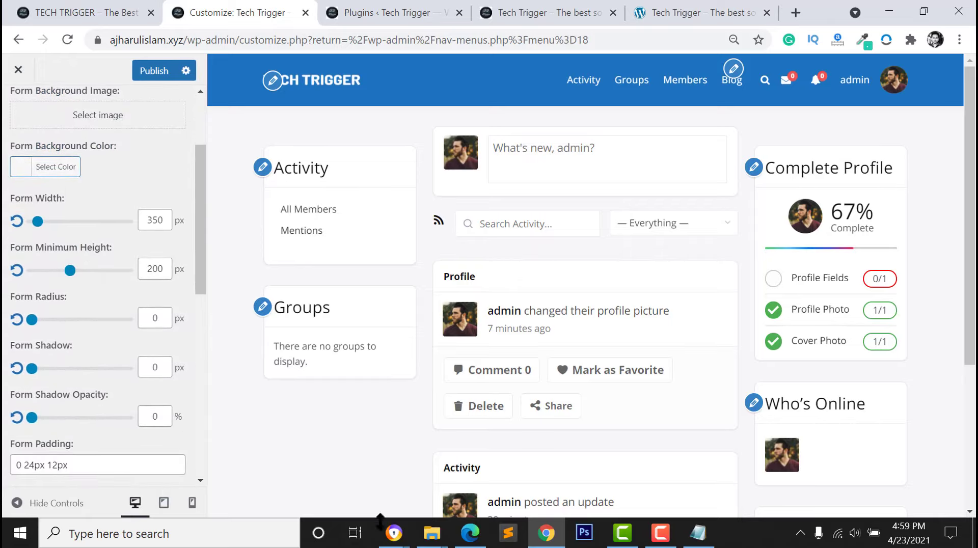
{"action": "left_click", "coordinate": [470, 533]}
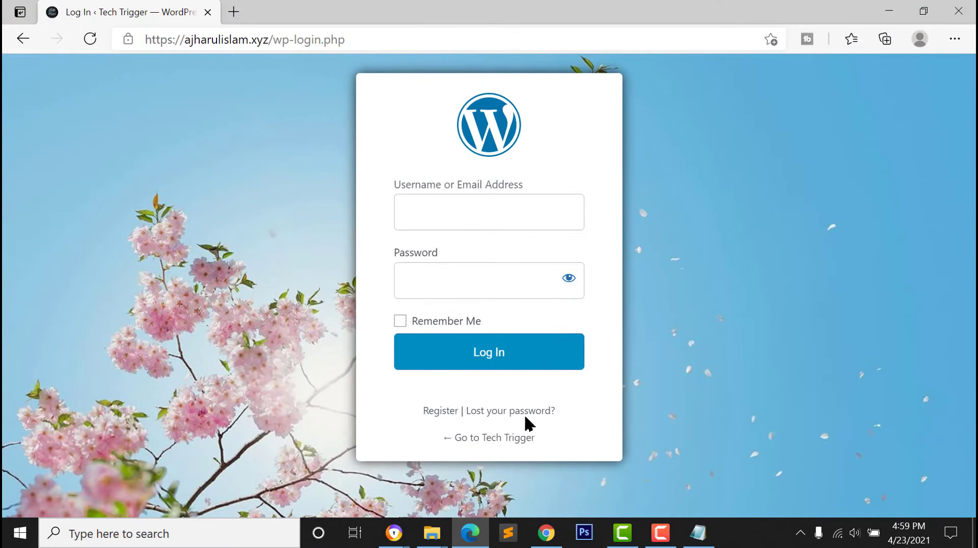
{"action": "left_click", "coordinate": [546, 533]}
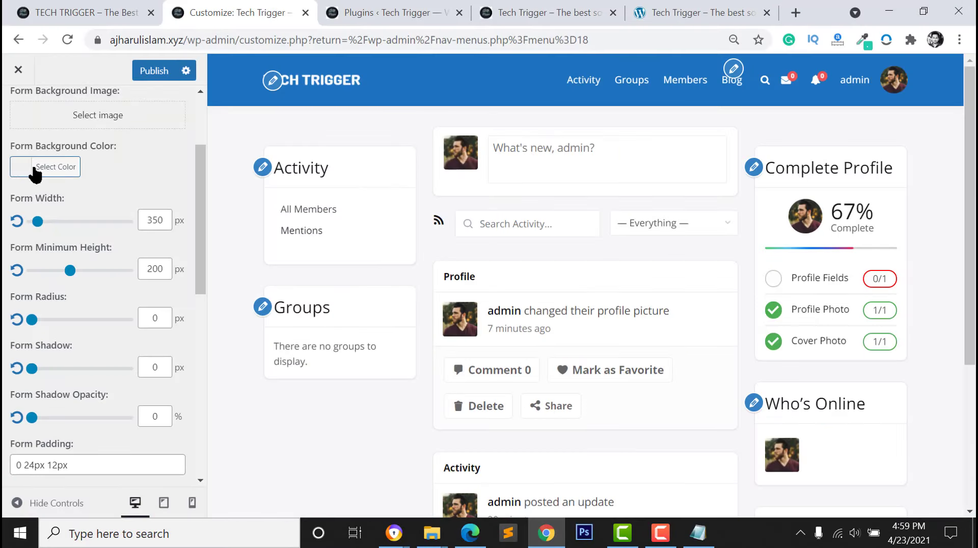
{"action": "scroll", "coordinate": [20, 178], "scroll_direction": "up", "scroll_amount": 1}
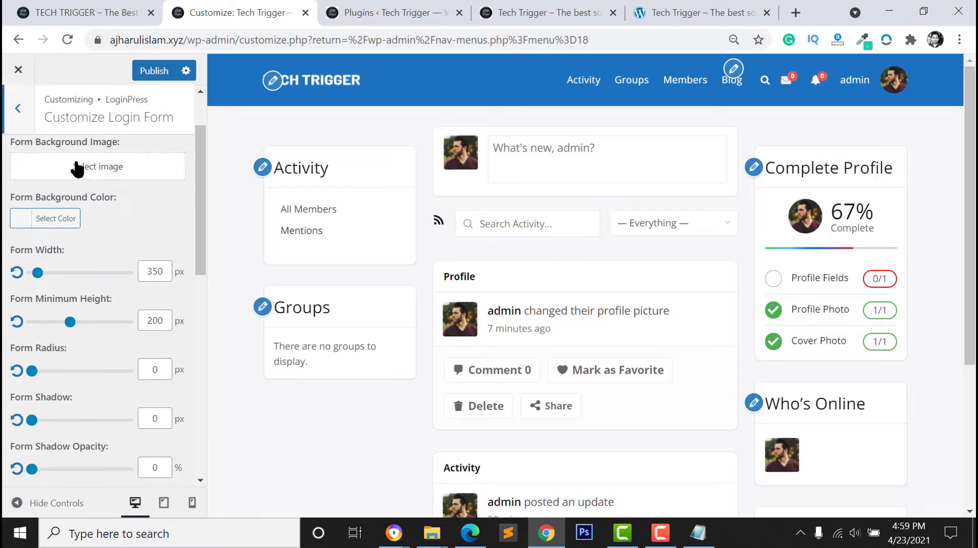
{"action": "scroll", "coordinate": [61, 304], "scroll_direction": "down", "scroll_amount": 5}
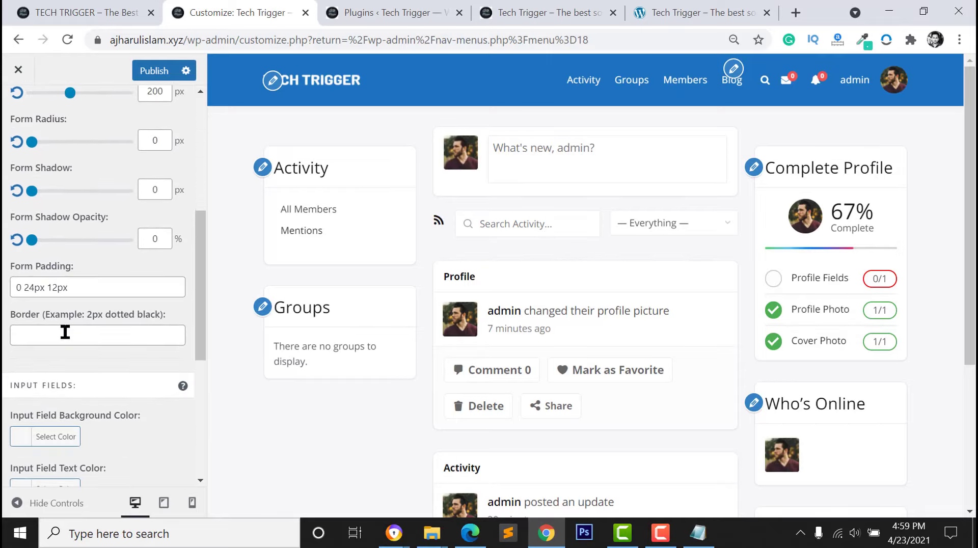
{"action": "scroll", "coordinate": [69, 335], "scroll_direction": "down", "scroll_amount": 3}
{"action": "scroll", "coordinate": [37, 296], "scroll_direction": "up", "scroll_amount": 9}
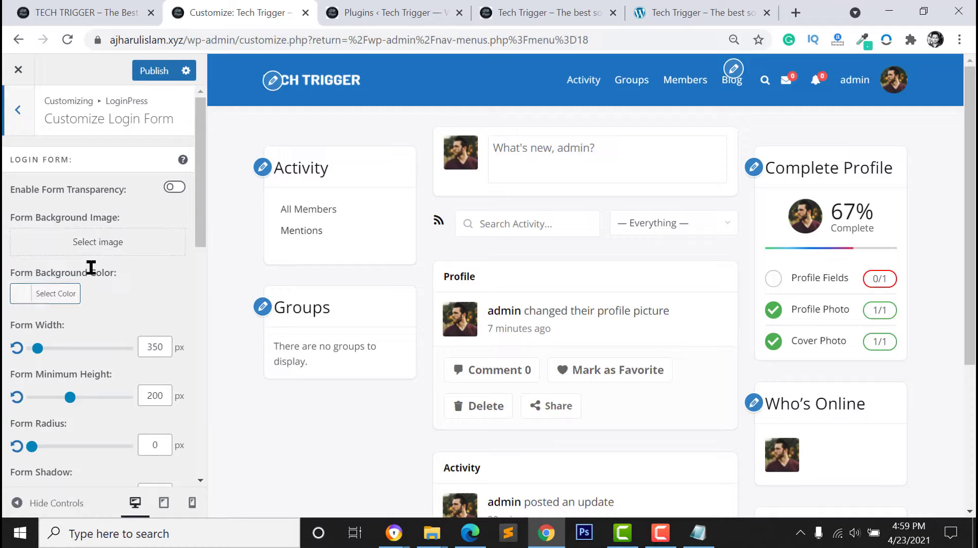
{"action": "left_click", "coordinate": [19, 111]}
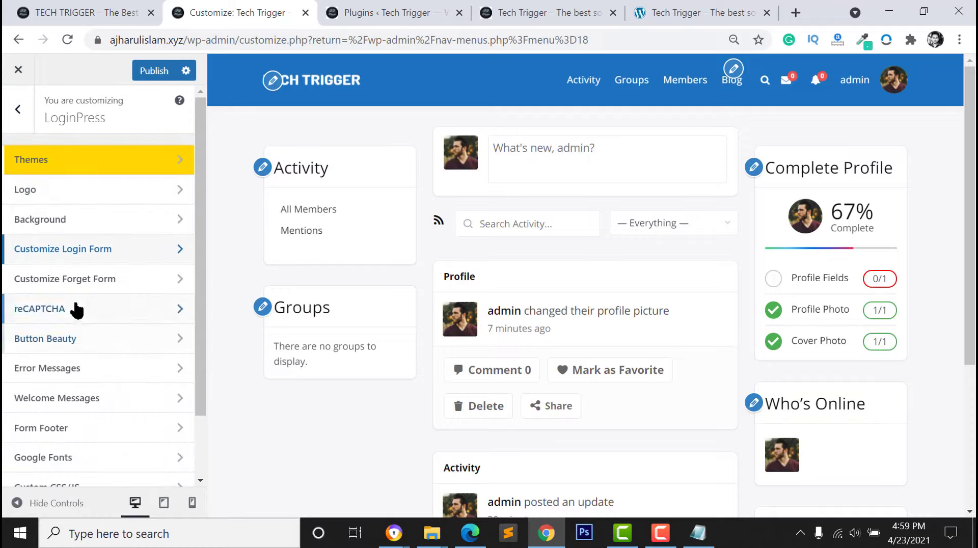
Make the login button purple with white button text in Button Beauty
{"action": "scroll", "coordinate": [38, 355], "scroll_direction": "down", "scroll_amount": 3}
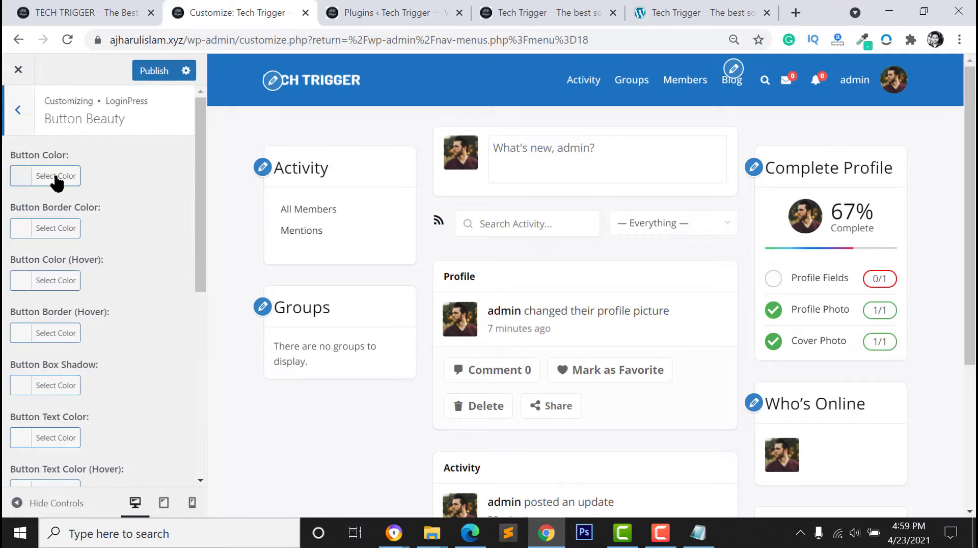
{"action": "left_click", "coordinate": [21, 177]}
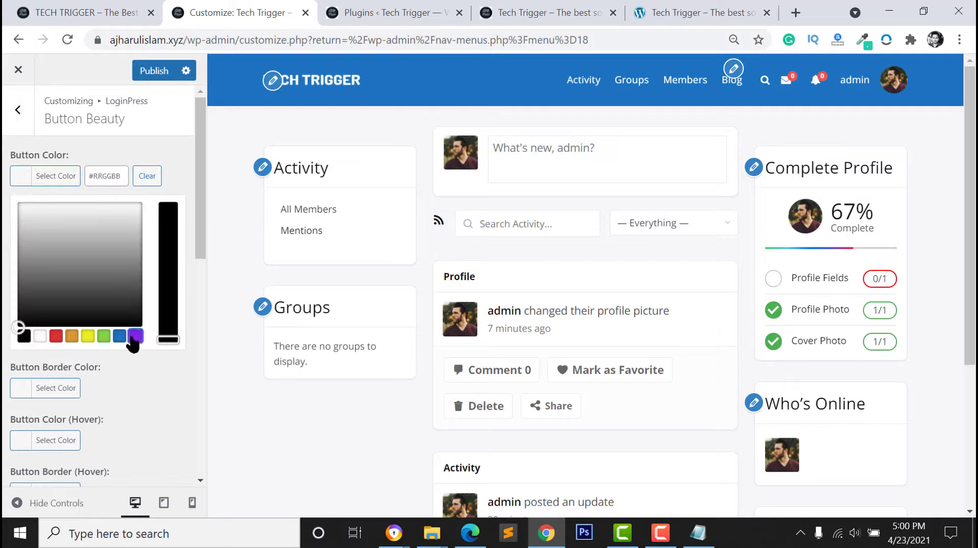
{"action": "left_click", "coordinate": [133, 338]}
{"action": "left_click", "coordinate": [151, 372]}
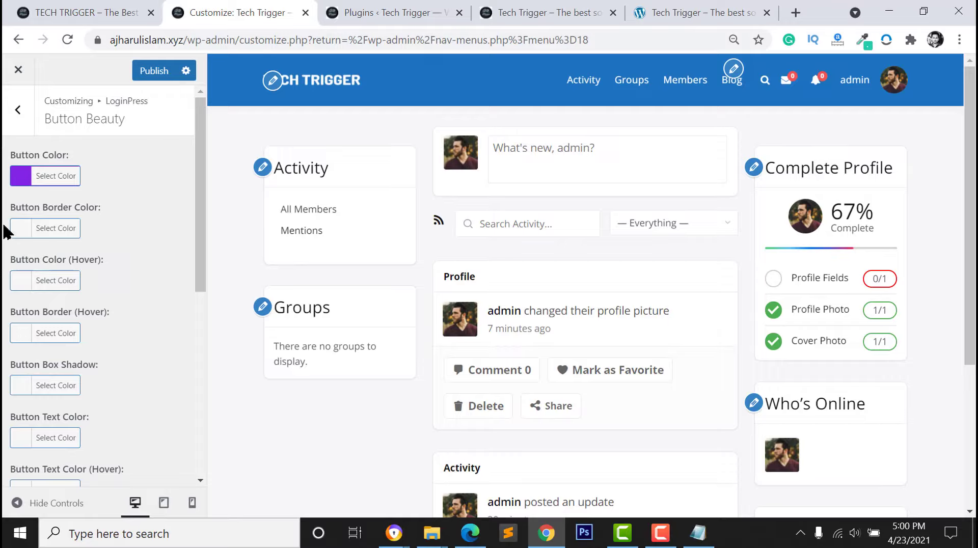
{"action": "scroll", "coordinate": [24, 344], "scroll_direction": "down", "scroll_amount": 3}
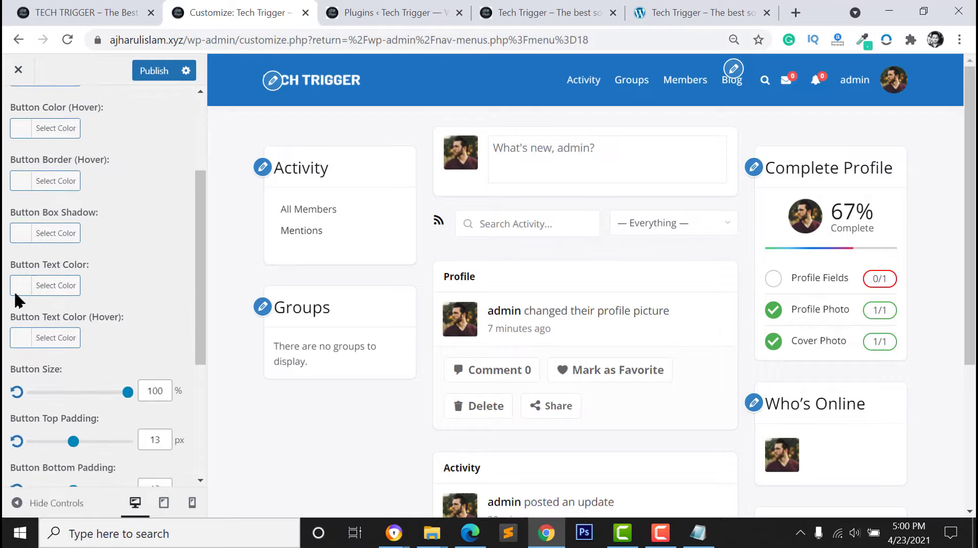
{"action": "left_click", "coordinate": [19, 289]}
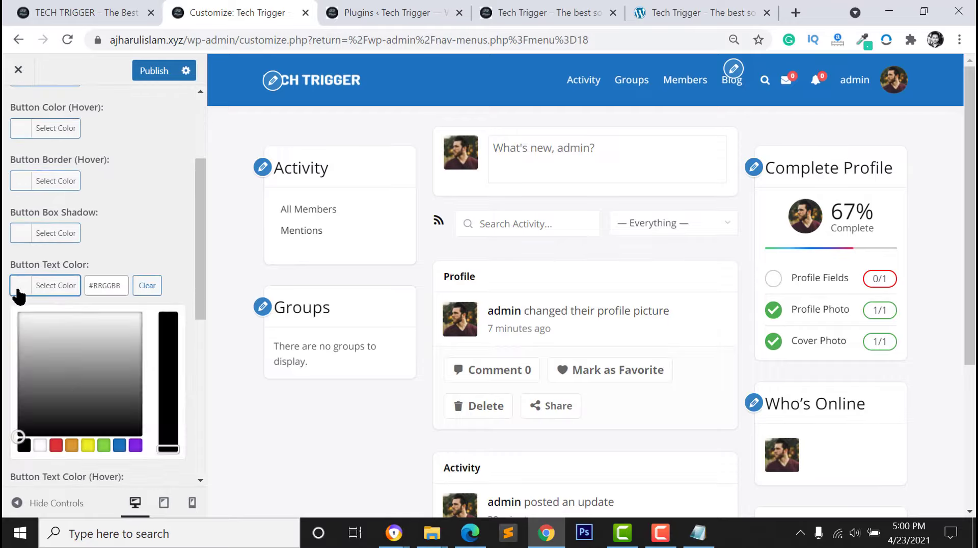
{"action": "left_click", "coordinate": [40, 446]}
{"action": "left_click", "coordinate": [178, 227]}
Publish the LoginPress customisations and switch to the login page in Edge
{"action": "left_click", "coordinate": [155, 33]}
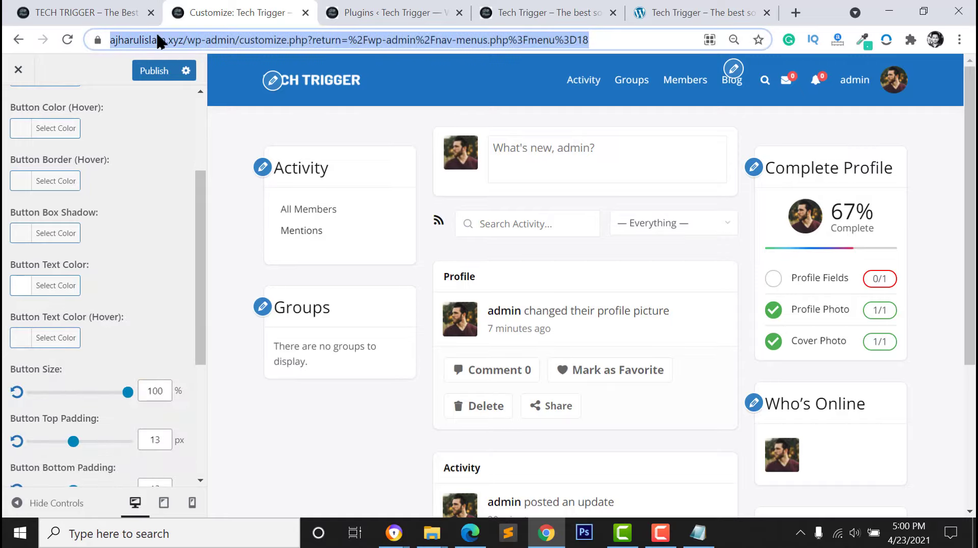
{"action": "left_click", "coordinate": [154, 71]}
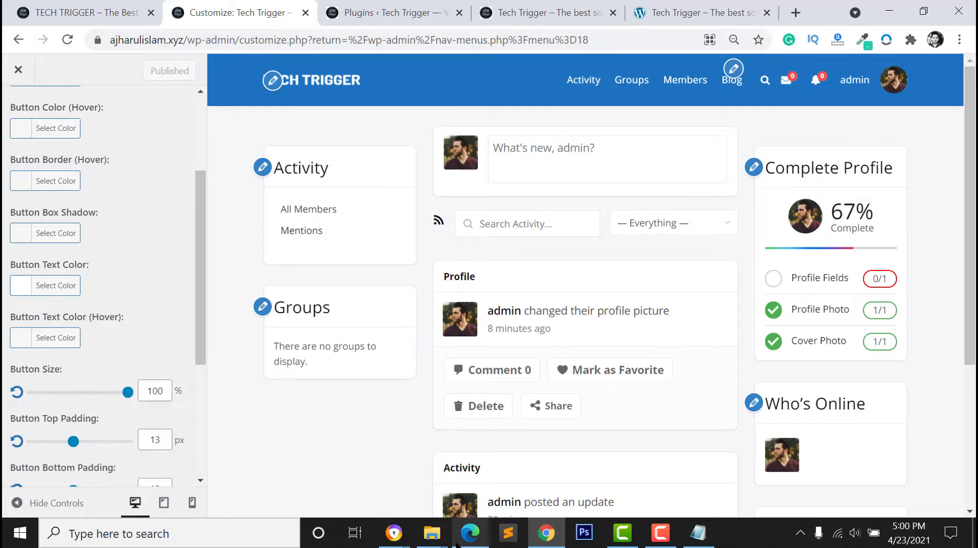
{"action": "left_click", "coordinate": [470, 532]}
Reload the Edge login page to see the new design, then reopen it from the home page
{"action": "left_click", "coordinate": [91, 39]}
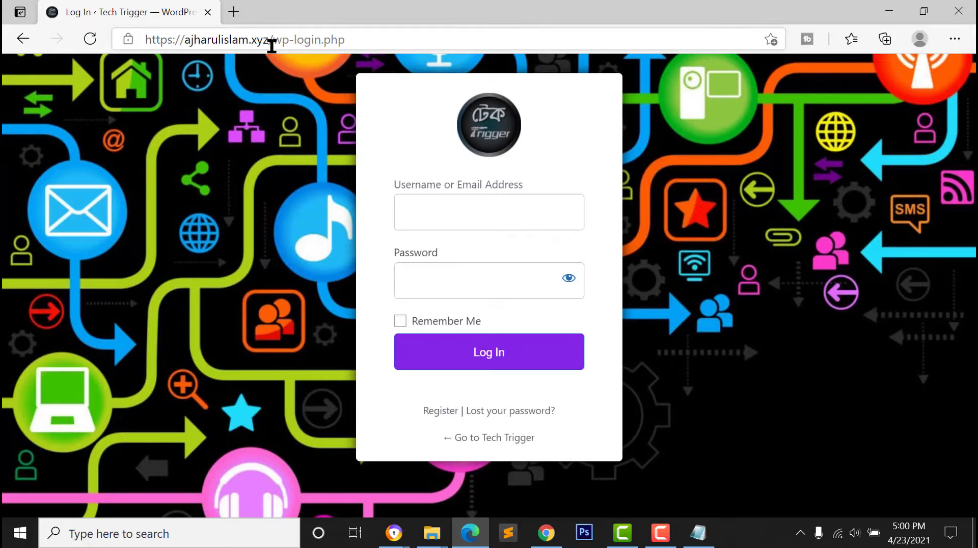
{"action": "left_click_drag", "start_coordinate": [275, 47], "coordinate": [434, 46]}
{"action": "key", "text": "BackSpace"}
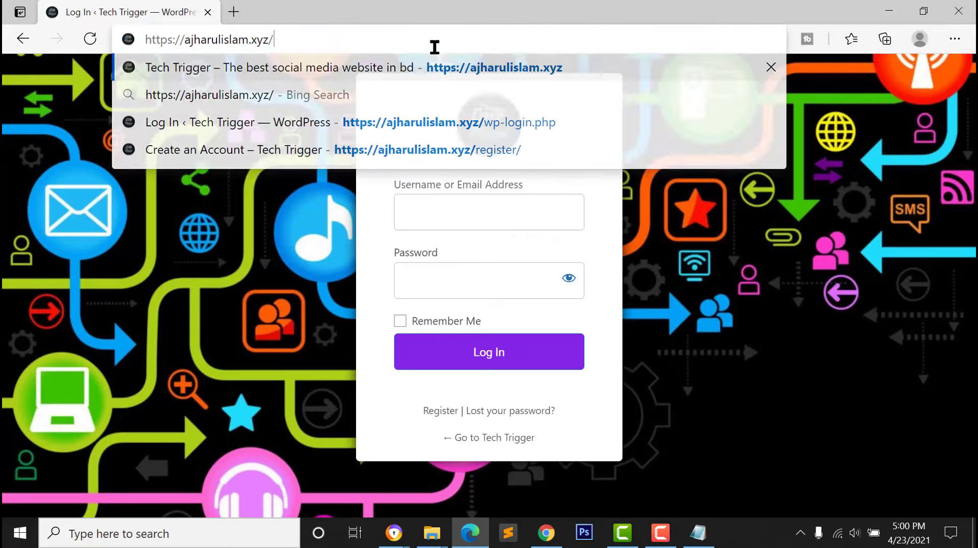
{"action": "key", "text": "Return"}
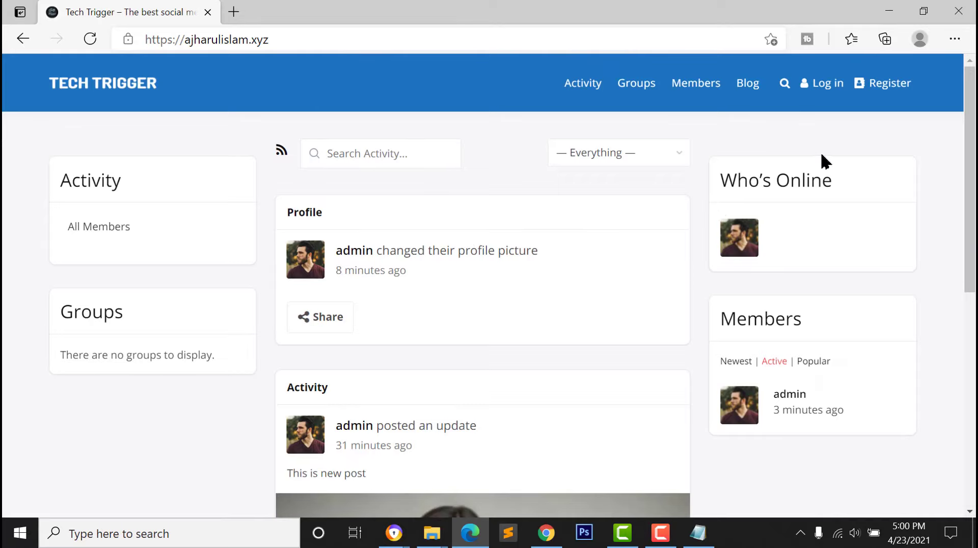
{"action": "left_click", "coordinate": [824, 84]}
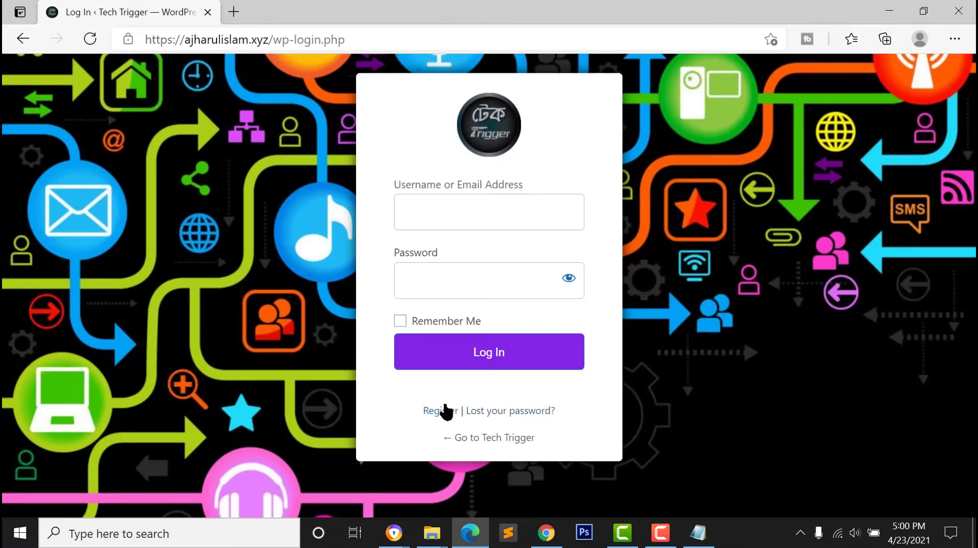
Open the registration form and enter the new member's username, email address and display name
{"action": "left_click", "coordinate": [441, 410]}
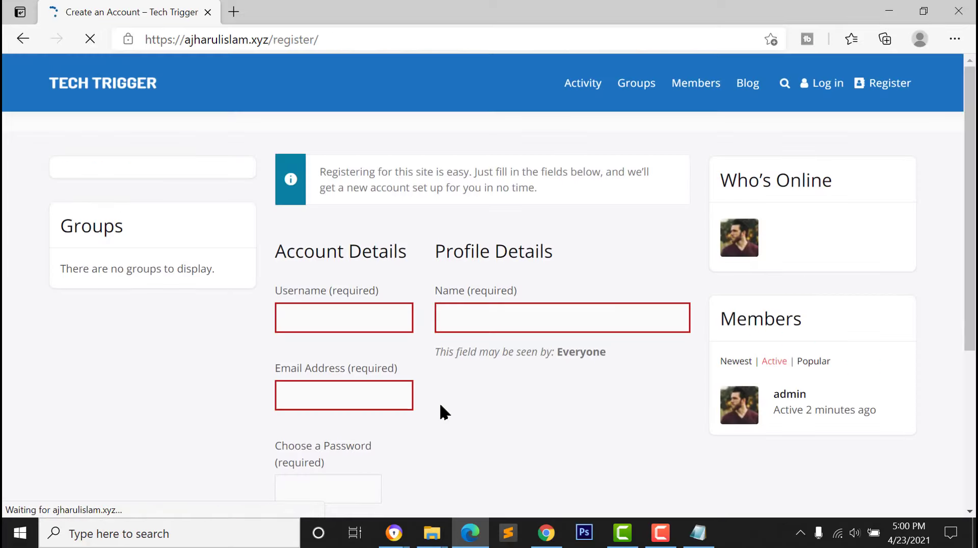
{"action": "scroll", "coordinate": [306, 362], "scroll_direction": "down", "scroll_amount": 1}
{"action": "scroll", "coordinate": [305, 375], "scroll_direction": "down", "scroll_amount": 1}
{"action": "left_click", "coordinate": [317, 293]}
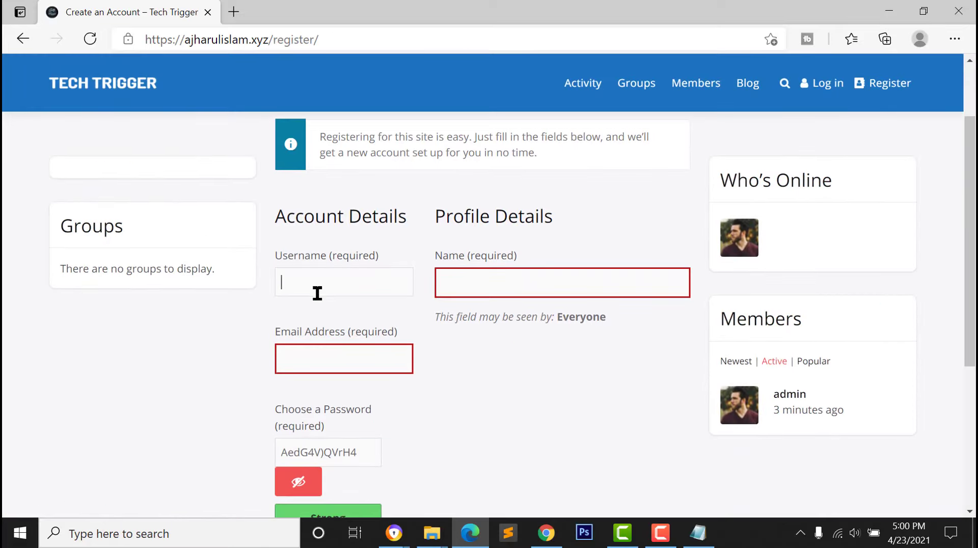
{"action": "type", "text": "Rimi"}
{"action": "key", "text": "Tab"}
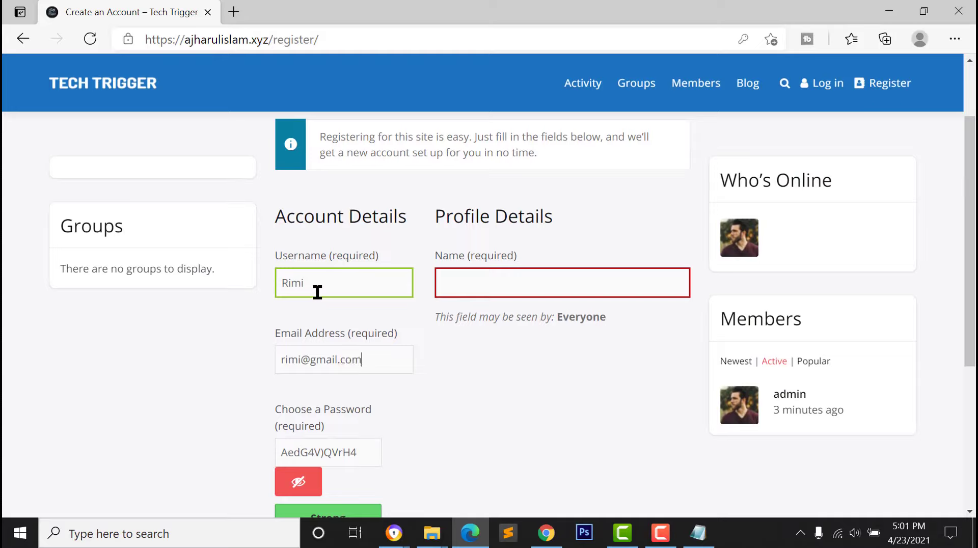
{"action": "left_click", "coordinate": [486, 277]}
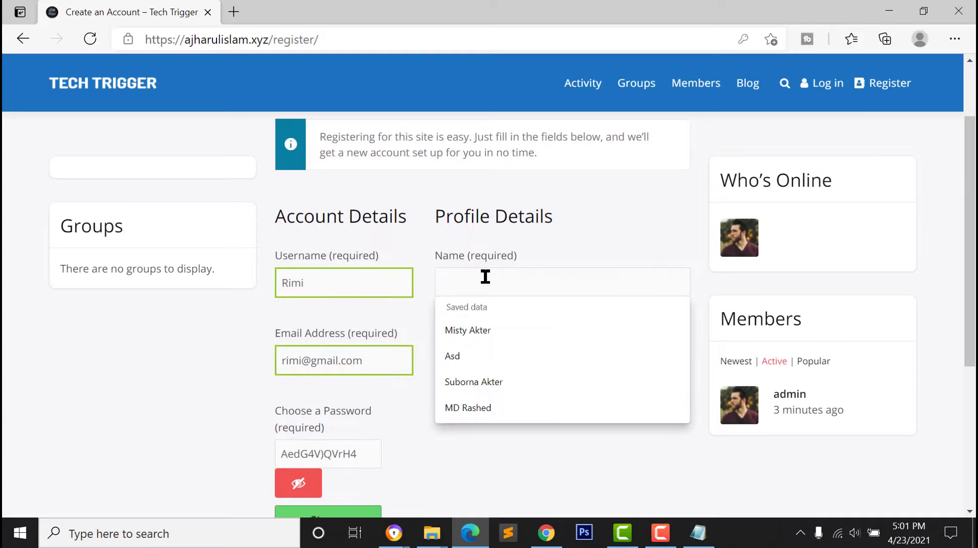
Set a strong account password and complete the sign-up
{"action": "scroll", "coordinate": [334, 360], "scroll_direction": "down", "scroll_amount": 2}
{"action": "left_click", "coordinate": [334, 360]}
{"action": "triple_click", "coordinate": [357, 359]}
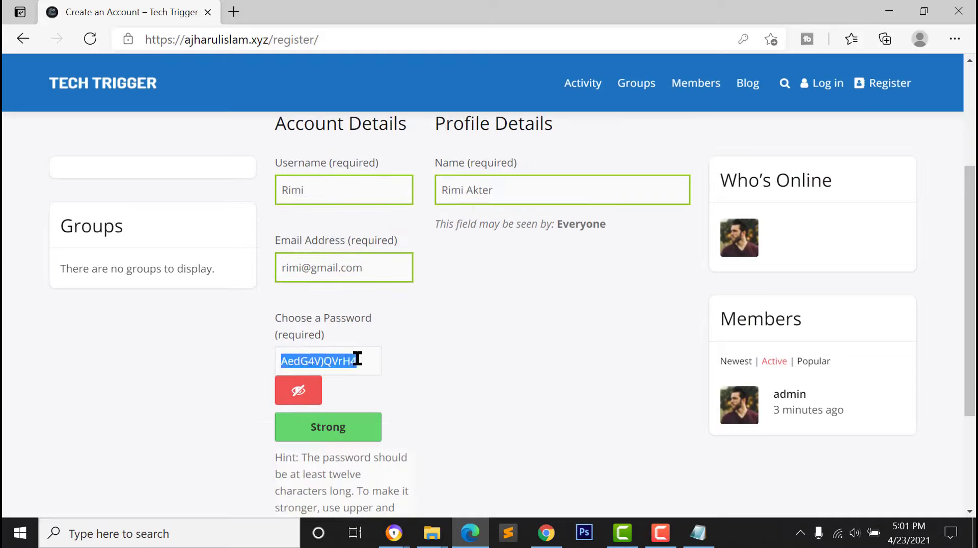
{"action": "left_click", "coordinate": [309, 396]}
{"action": "type", "text": "r"}
{"action": "key", "text": "ctrl+v"}
{"action": "scroll", "coordinate": [326, 382], "scroll_direction": "down", "scroll_amount": 2}
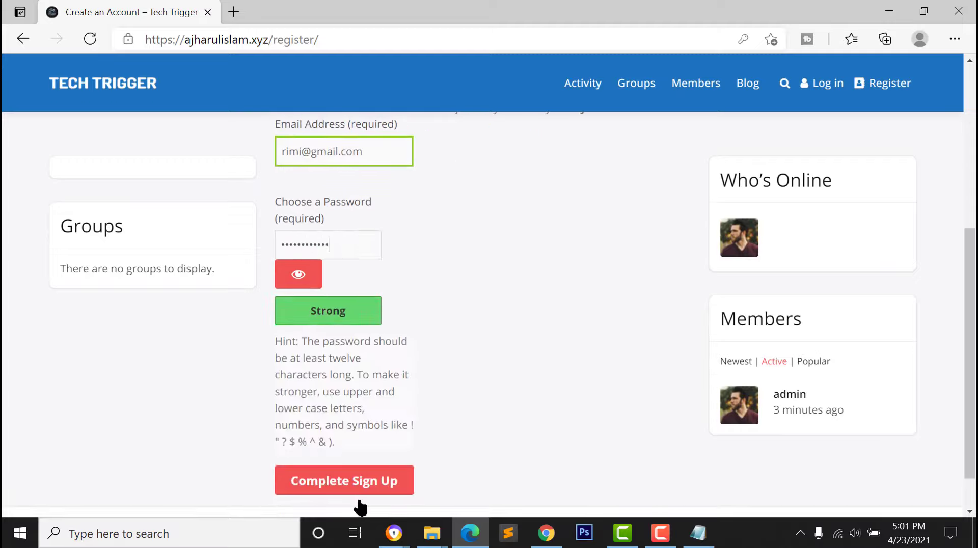
{"action": "left_click", "coordinate": [344, 484]}
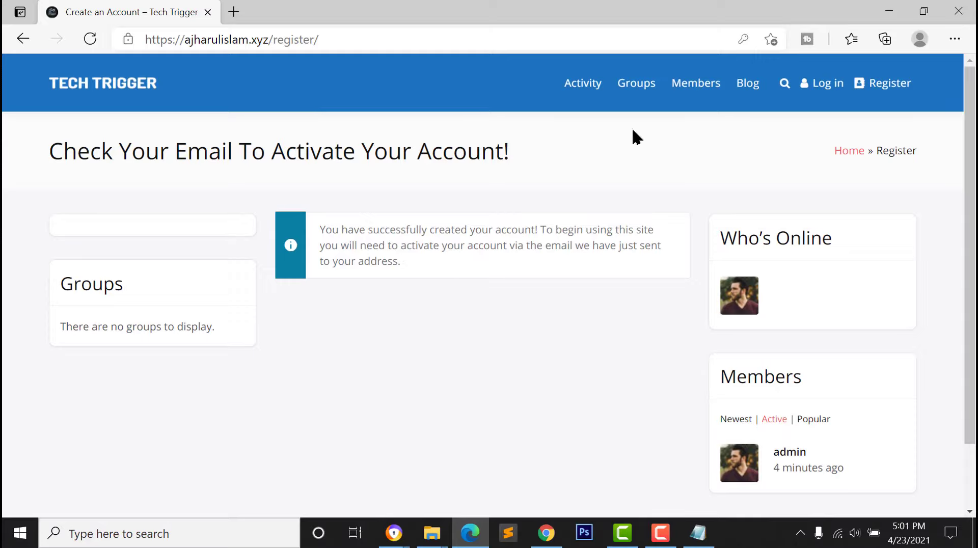
Go to the admin users list filtered to pending signups
{"action": "left_click", "coordinate": [547, 533]}
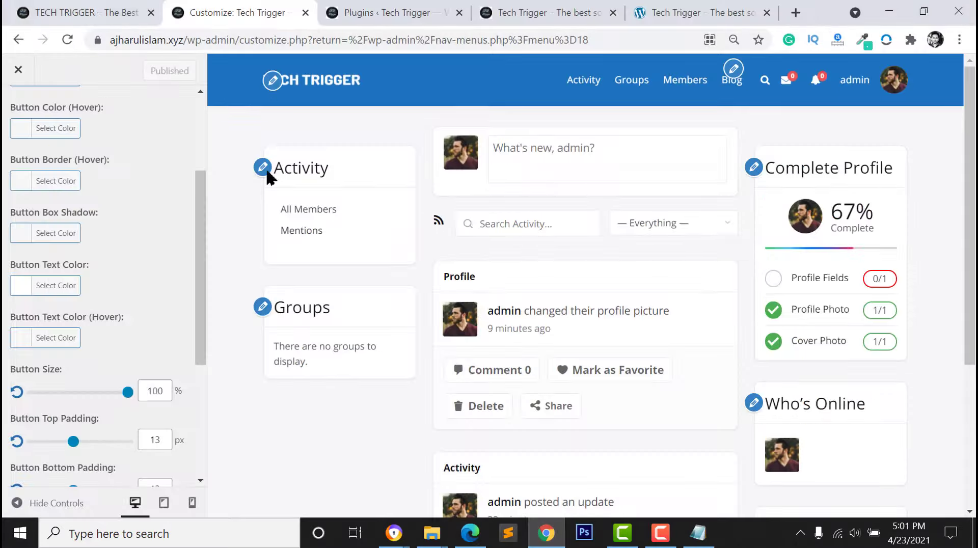
{"action": "left_click", "coordinate": [70, 8]}
{"action": "left_click", "coordinate": [390, 12]}
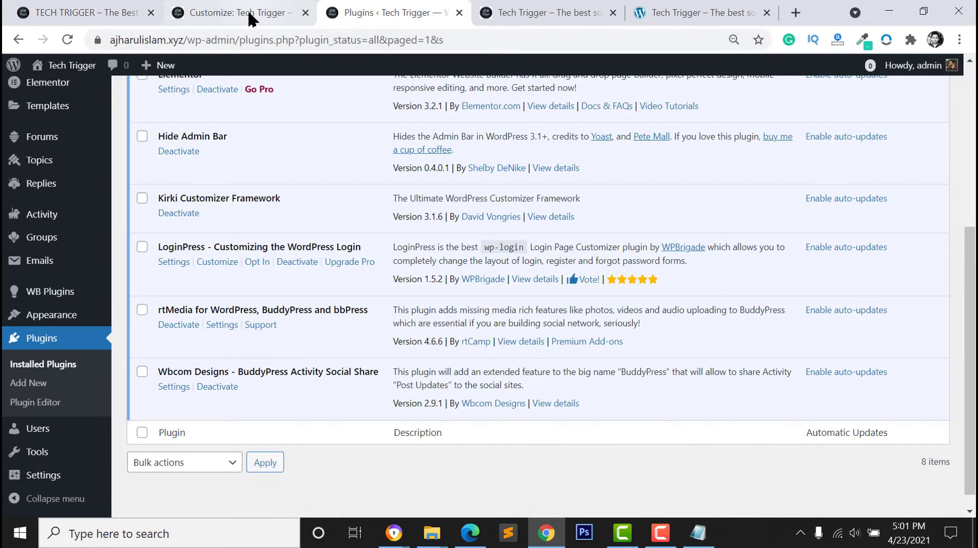
{"action": "scroll", "coordinate": [30, 403], "scroll_direction": "down", "scroll_amount": 1}
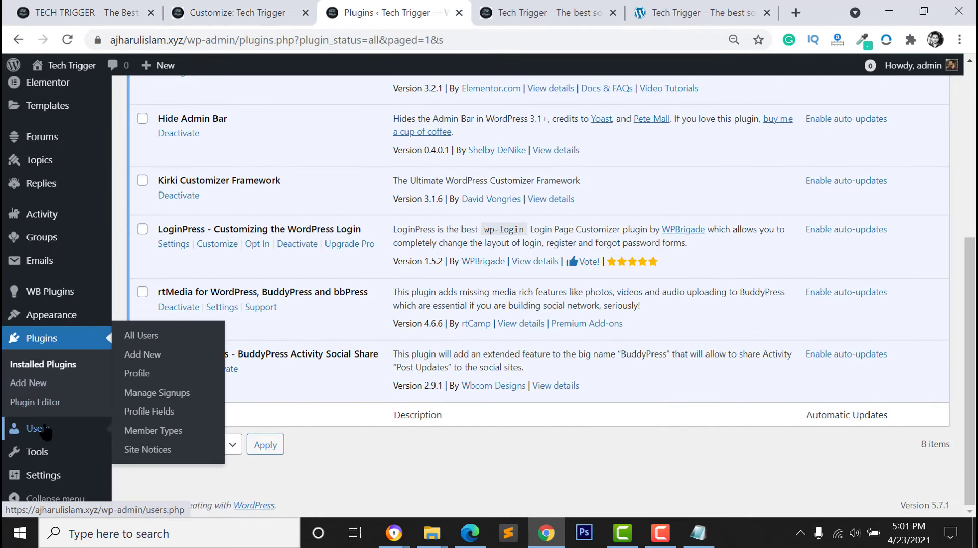
{"action": "left_click", "coordinate": [33, 427]}
{"action": "mouse_move", "coordinate": [34, 428]}
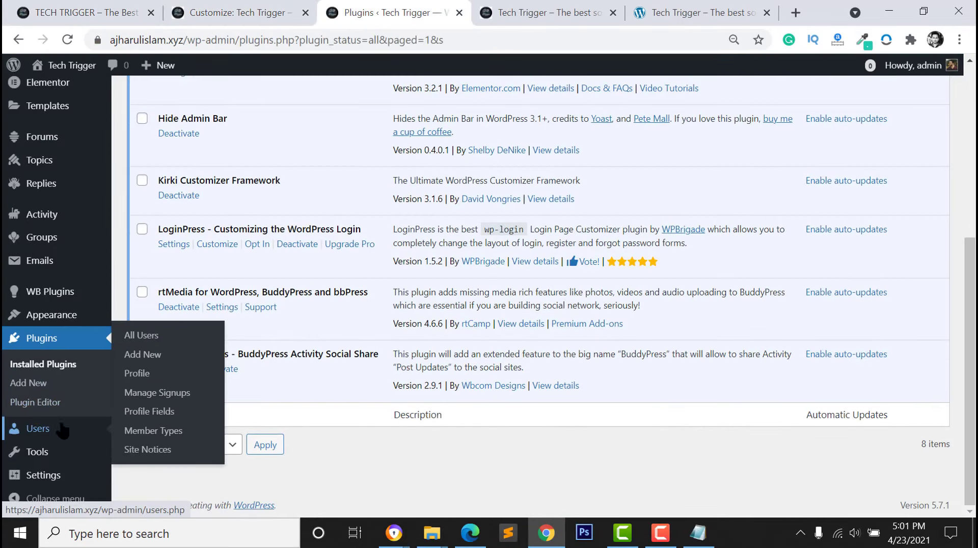
{"action": "left_click", "coordinate": [138, 335]}
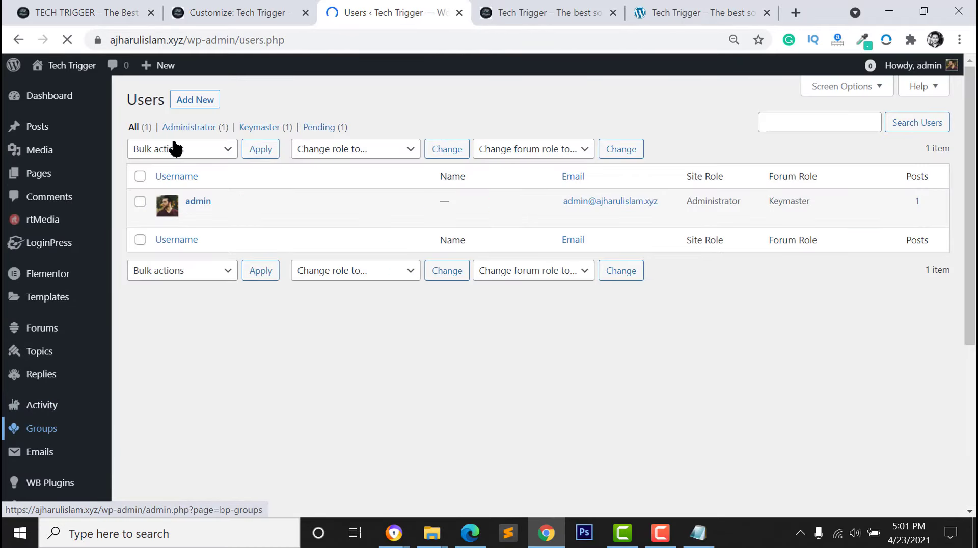
{"action": "left_click", "coordinate": [327, 129]}
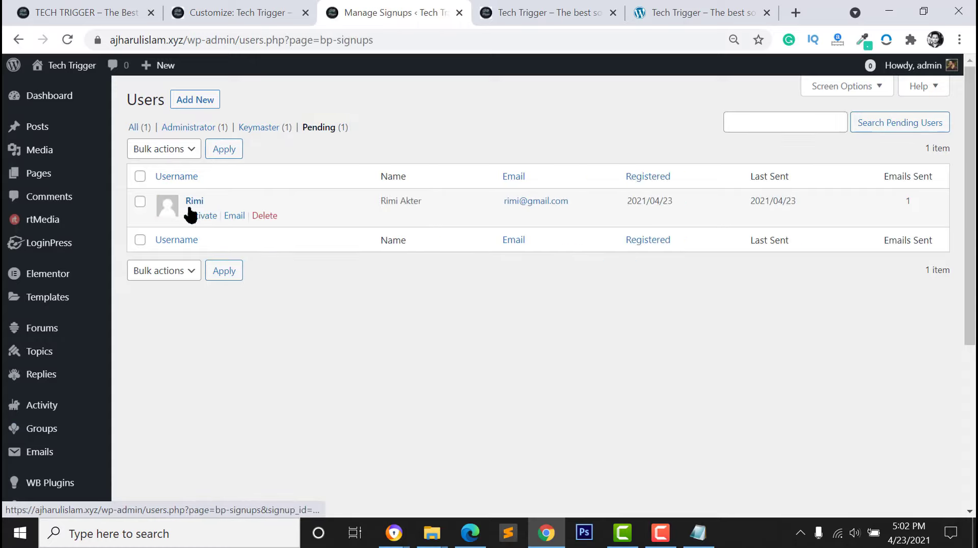
Activate and confirm the pending member's signup, then switch to Edge
{"action": "left_click", "coordinate": [197, 216]}
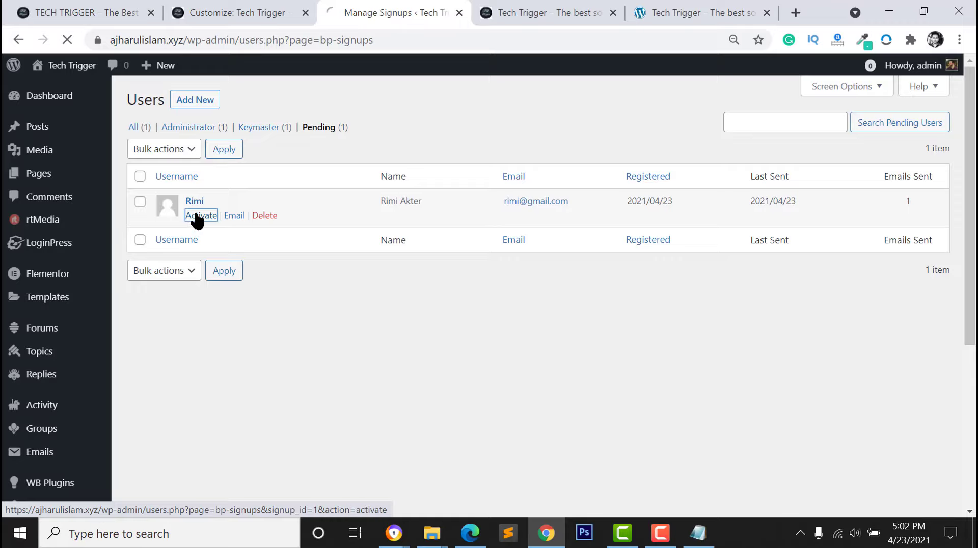
{"action": "left_click", "coordinate": [142, 233]}
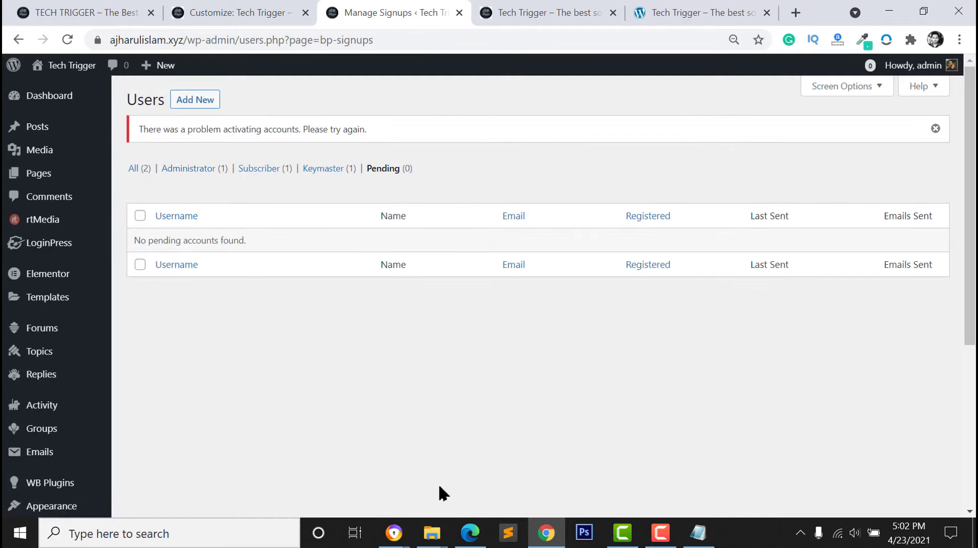
{"action": "left_click", "coordinate": [470, 533]}
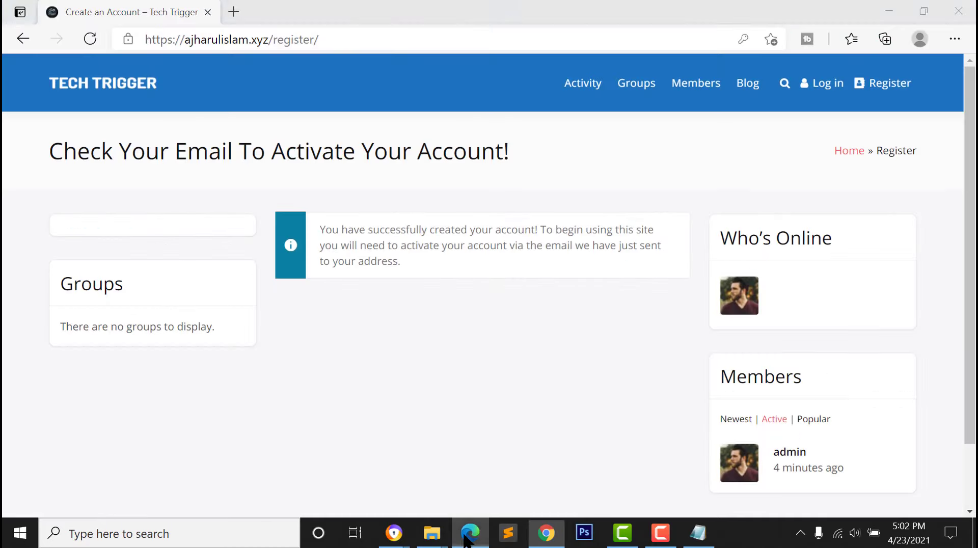
Open the site's login page and enter the new member's username and password
{"action": "left_click", "coordinate": [821, 85]}
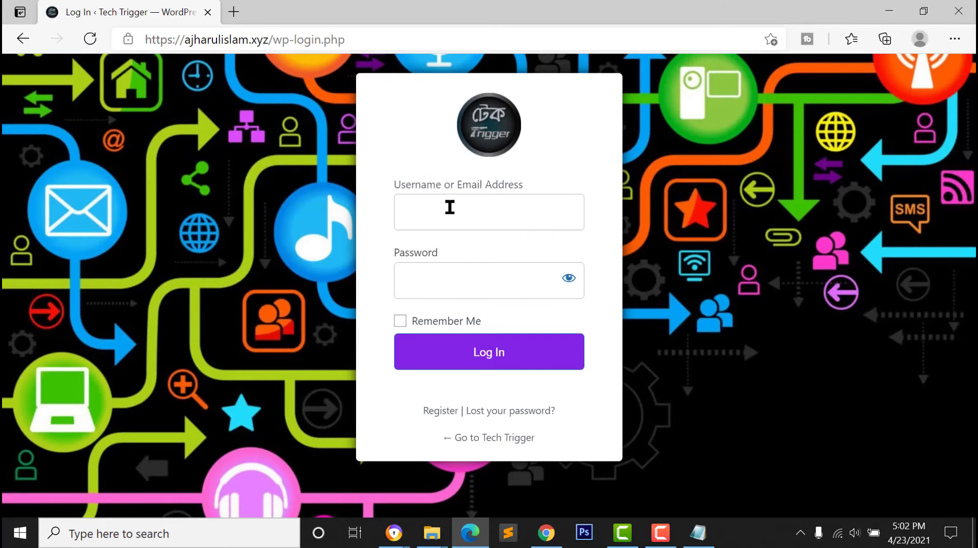
{"action": "left_click", "coordinate": [449, 207]}
{"action": "type", "text": "rimi"}
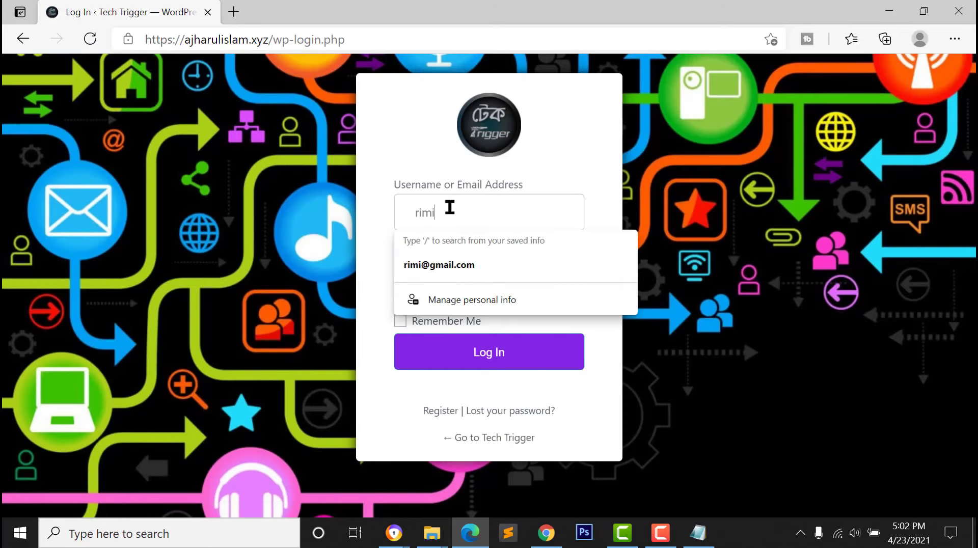
{"action": "key", "text": "Tab"}
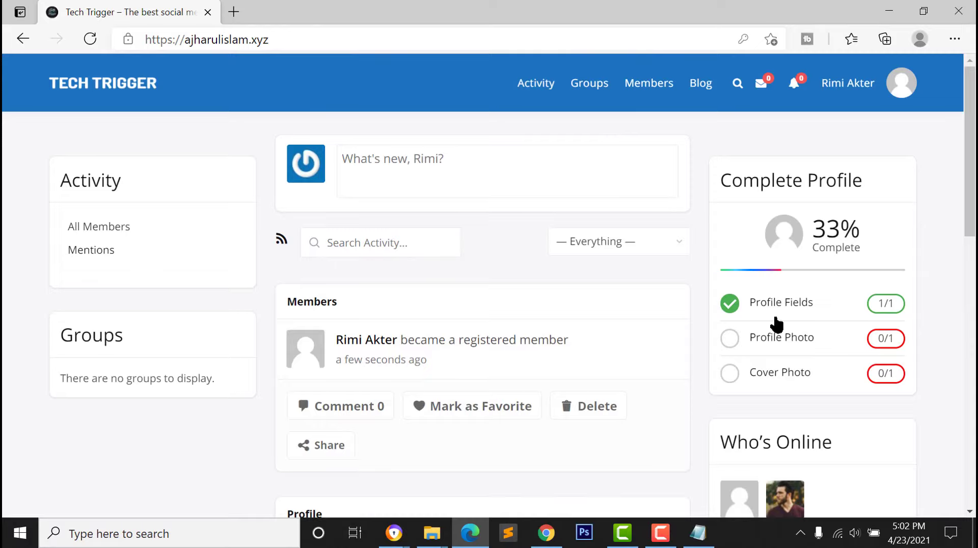
Upload the portrait image from Downloads as the new member's profile photo
{"action": "scroll", "coordinate": [790, 371], "scroll_direction": "down", "scroll_amount": 5}
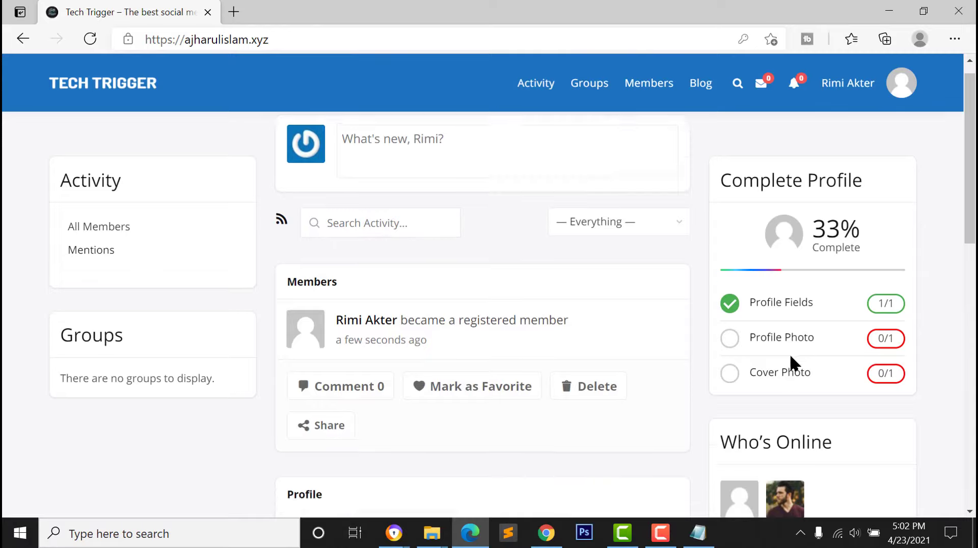
{"action": "scroll", "coordinate": [764, 355], "scroll_direction": "up", "scroll_amount": 3}
{"action": "scroll", "coordinate": [762, 350], "scroll_direction": "up", "scroll_amount": 3}
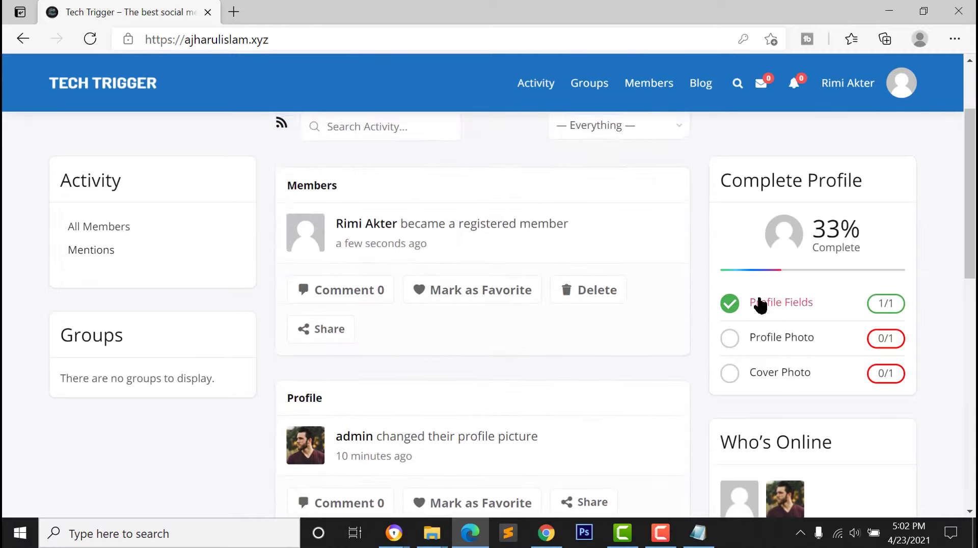
{"action": "left_click", "coordinate": [783, 339]}
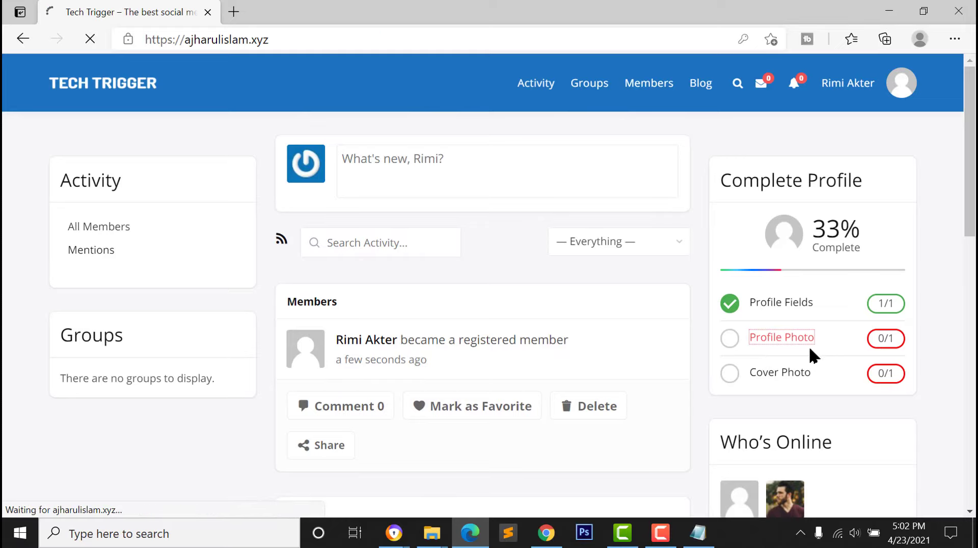
{"action": "left_click", "coordinate": [363, 325]}
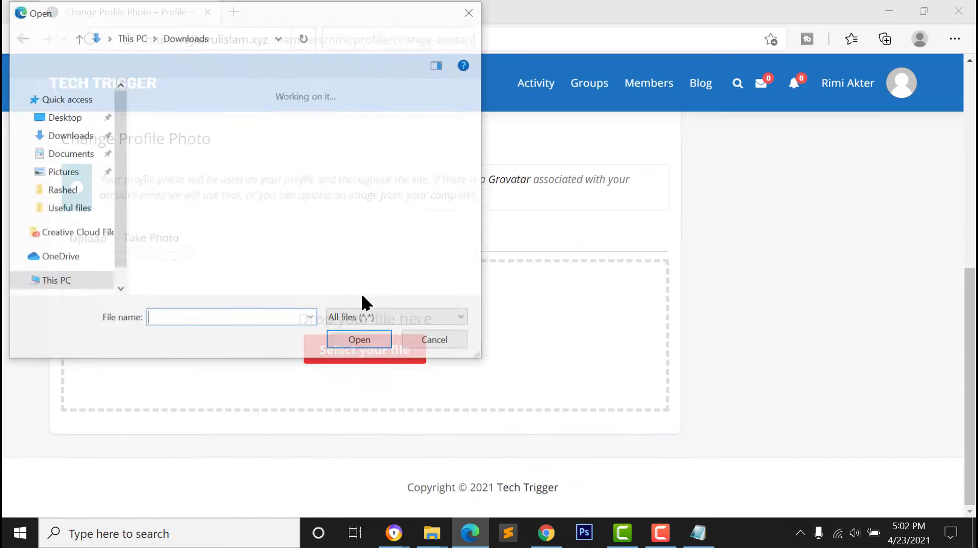
{"action": "left_click", "coordinate": [158, 127]}
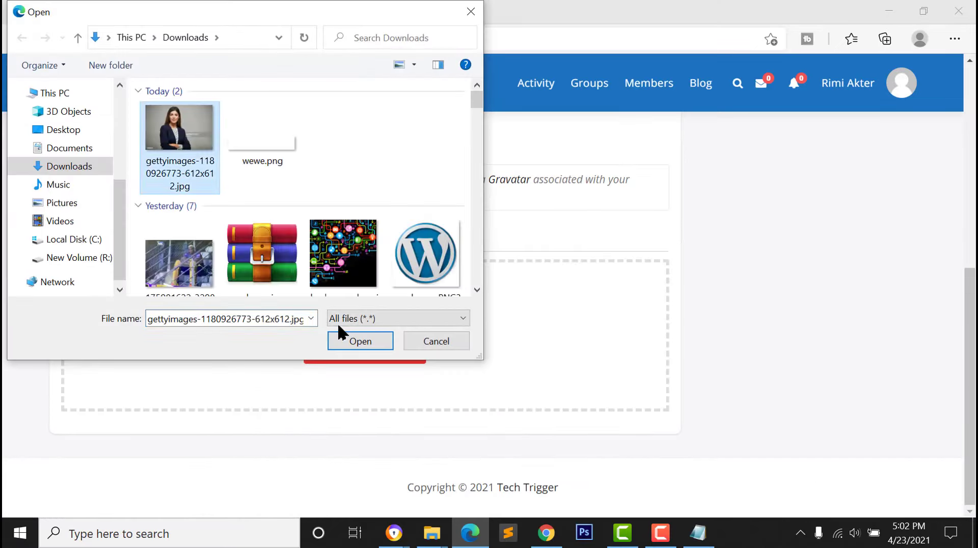
{"action": "left_click", "coordinate": [352, 342]}
Adjust the crop box, crop the photo, and return to the activity feed
{"action": "scroll", "coordinate": [381, 306], "scroll_direction": "down", "scroll_amount": 1}
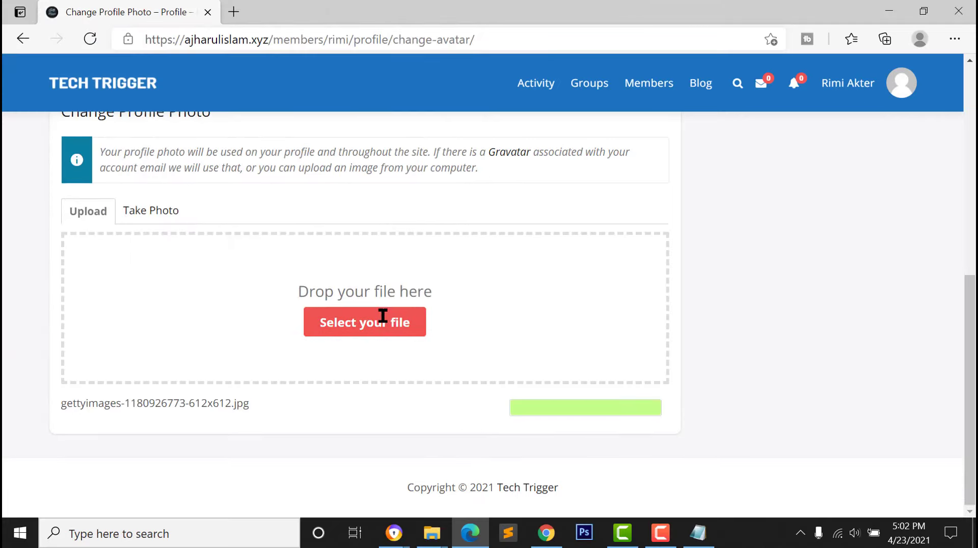
{"action": "left_click_drag", "start_coordinate": [233, 343], "coordinate": [204, 301]}
{"action": "scroll", "coordinate": [387, 345], "scroll_direction": "down", "scroll_amount": 2}
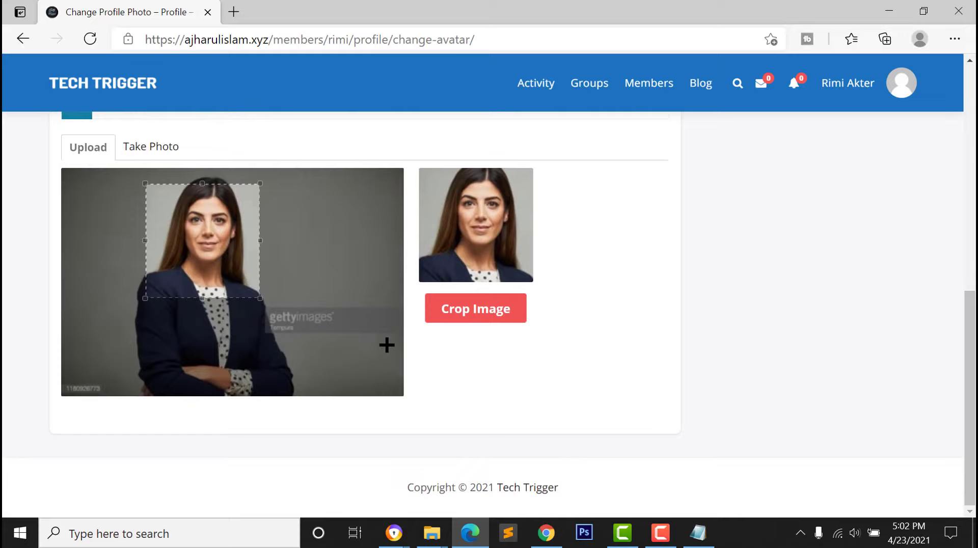
{"action": "left_click", "coordinate": [478, 318]}
{"action": "scroll", "coordinate": [434, 265], "scroll_direction": "up", "scroll_amount": 6}
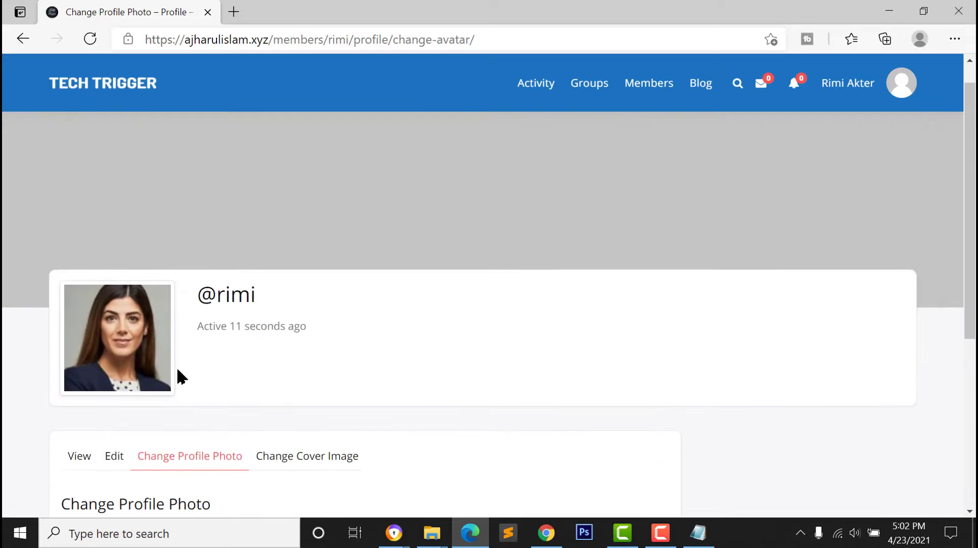
{"action": "scroll", "coordinate": [264, 371], "scroll_direction": "down", "scroll_amount": 2}
{"action": "scroll", "coordinate": [326, 357], "scroll_direction": "up", "scroll_amount": 2}
{"action": "left_click", "coordinate": [76, 83]}
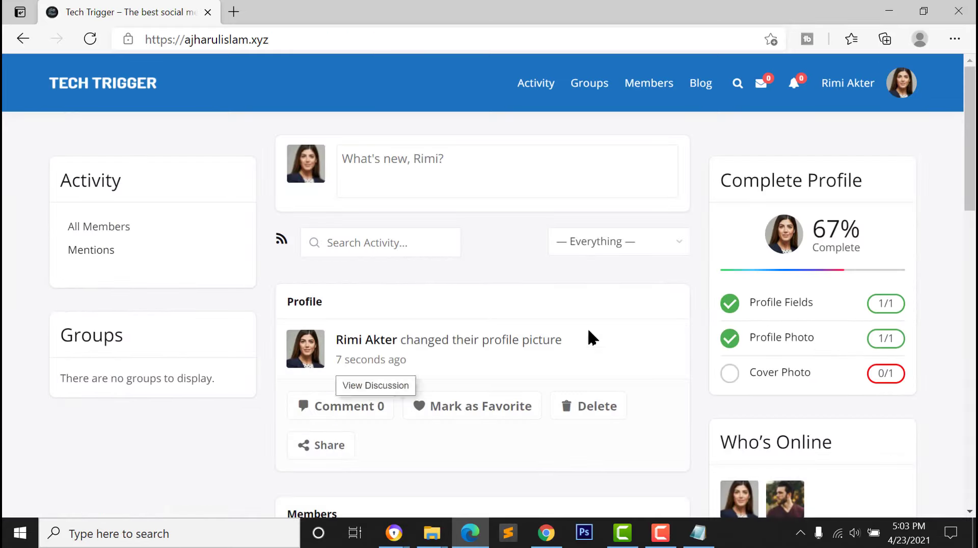
Copy the Android source code video's shareable link from YouTube Studio, then return to Edge
{"action": "left_click", "coordinate": [417, 186]}
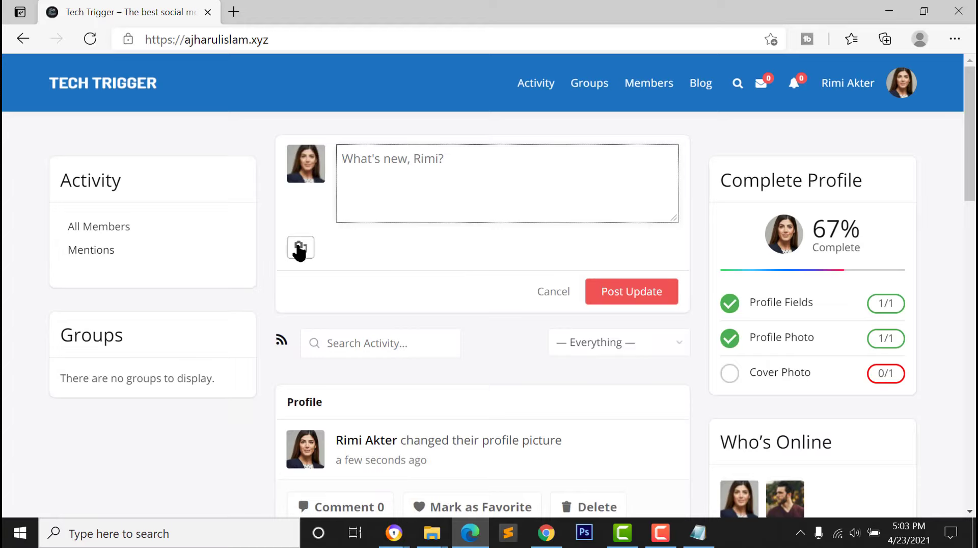
{"action": "left_click", "coordinate": [546, 533]}
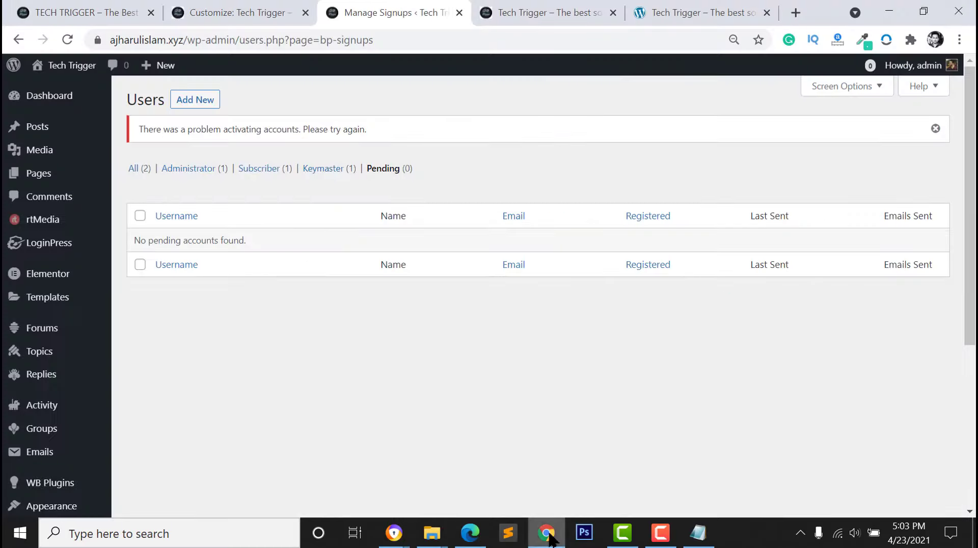
{"action": "left_click", "coordinate": [544, 15]}
{"action": "key", "text": "ctrl+Tab"}
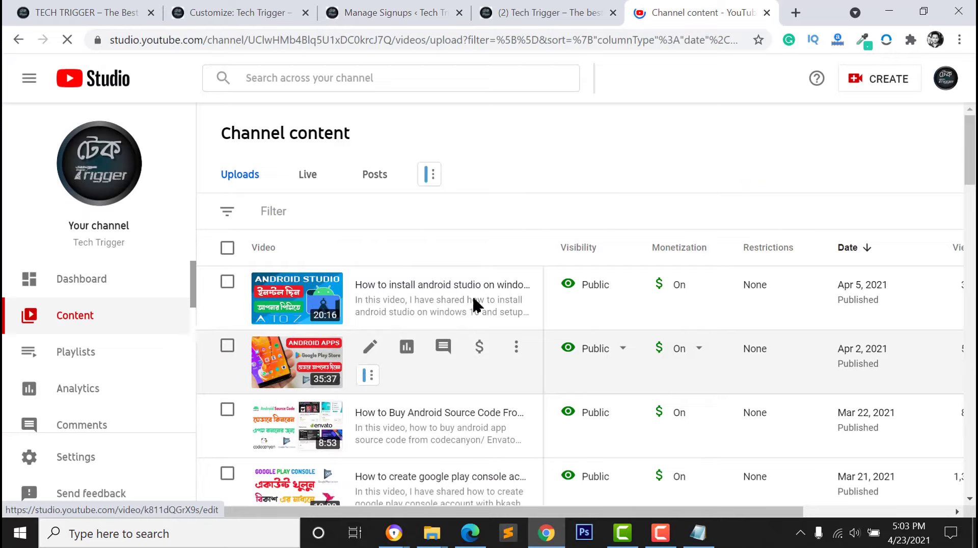
{"action": "left_click", "coordinate": [516, 412]}
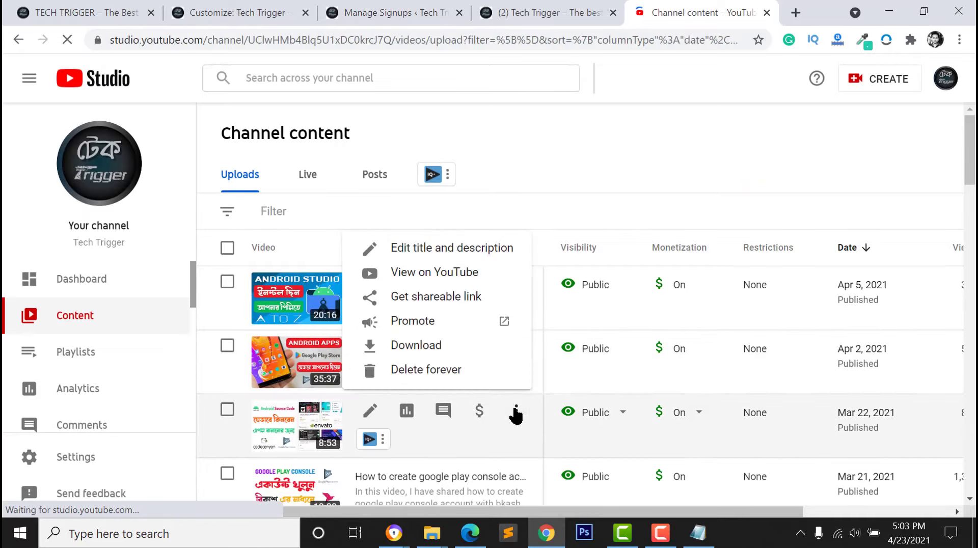
{"action": "left_click", "coordinate": [453, 305]}
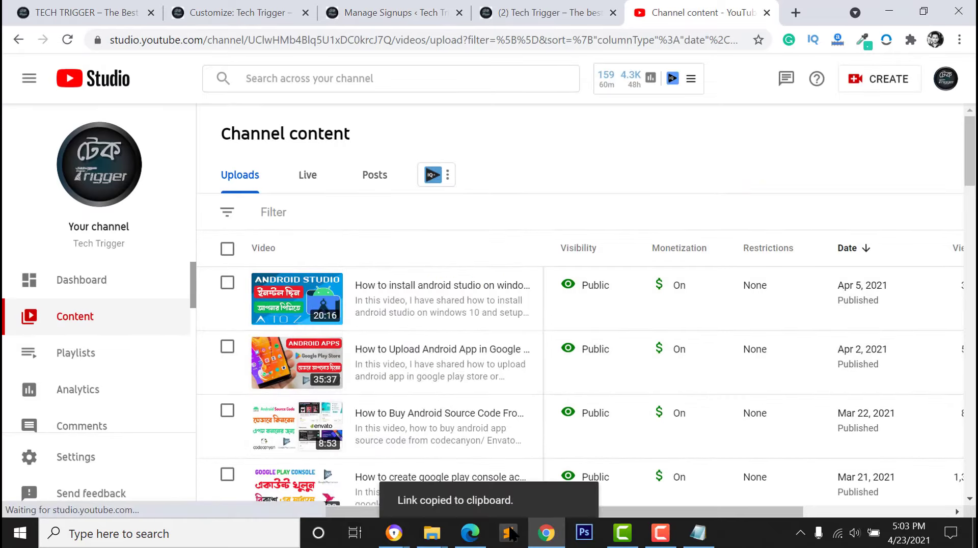
{"action": "left_click", "coordinate": [471, 533]}
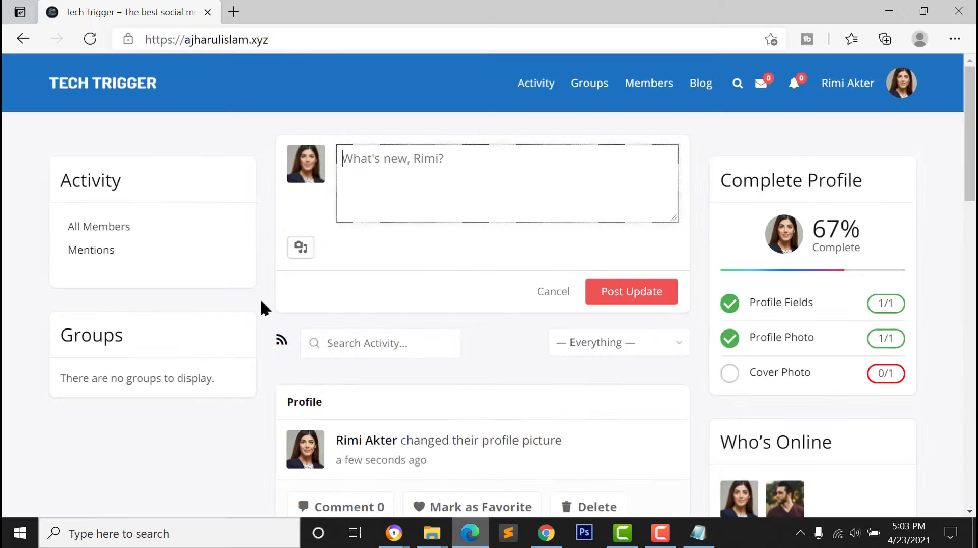
Post the update 'This is new video' with the pasted YouTube link
{"action": "left_click", "coordinate": [391, 190]}
{"action": "type", "text": "This is new video"}
{"action": "key", "text": "Return"}
{"action": "key", "text": "ctrl+v"}
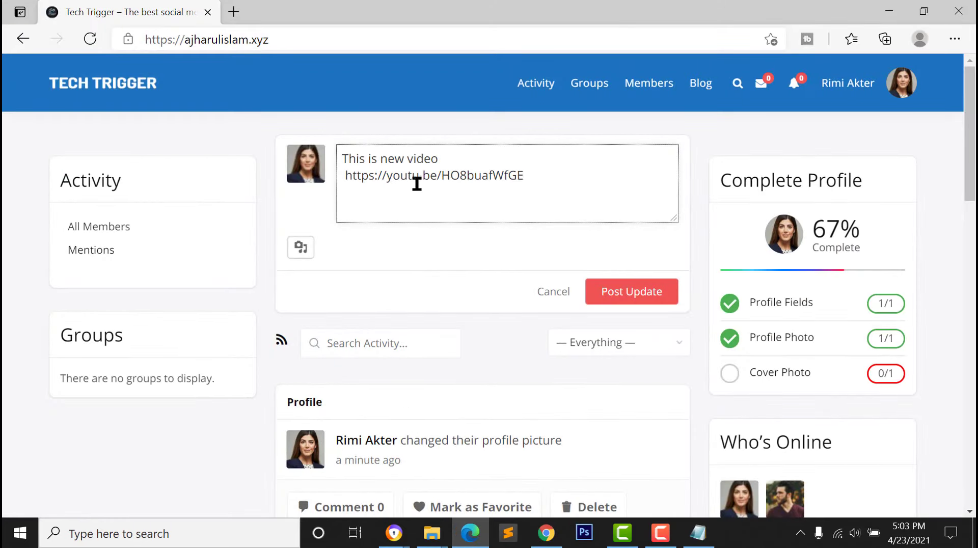
{"action": "left_click", "coordinate": [628, 303]}
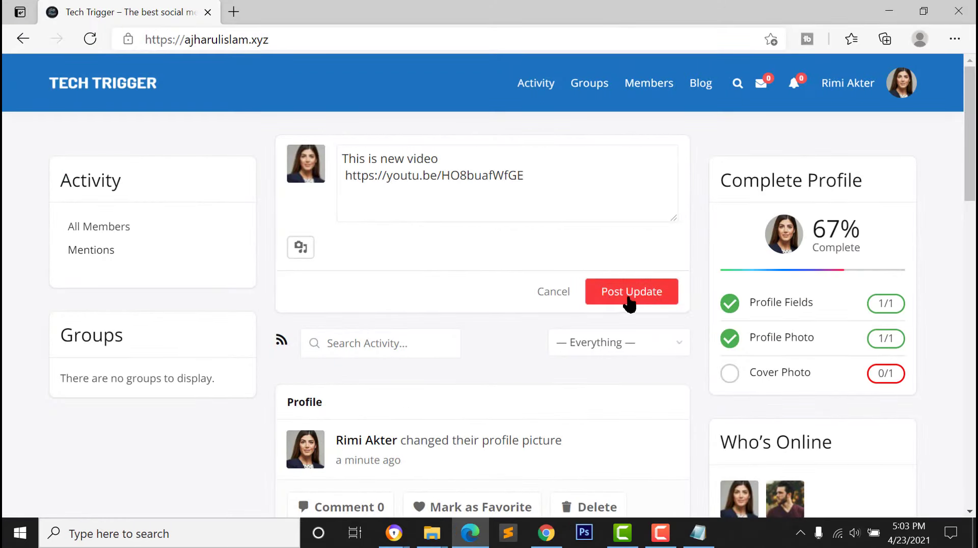
Mark the video post as a favourite and reply 'Please watch this video'
{"action": "scroll", "coordinate": [585, 275], "scroll_direction": "down", "scroll_amount": 3}
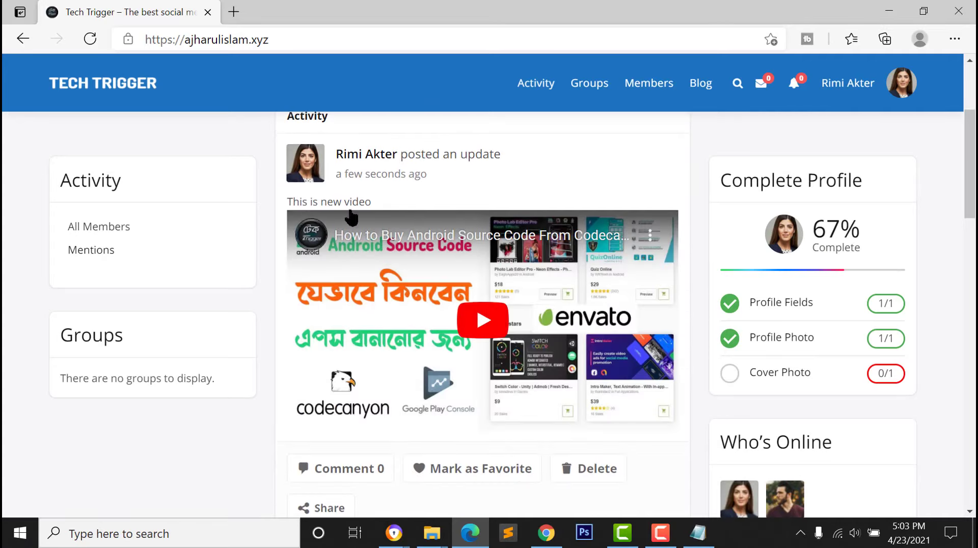
{"action": "scroll", "coordinate": [474, 444], "scroll_direction": "down", "scroll_amount": 5}
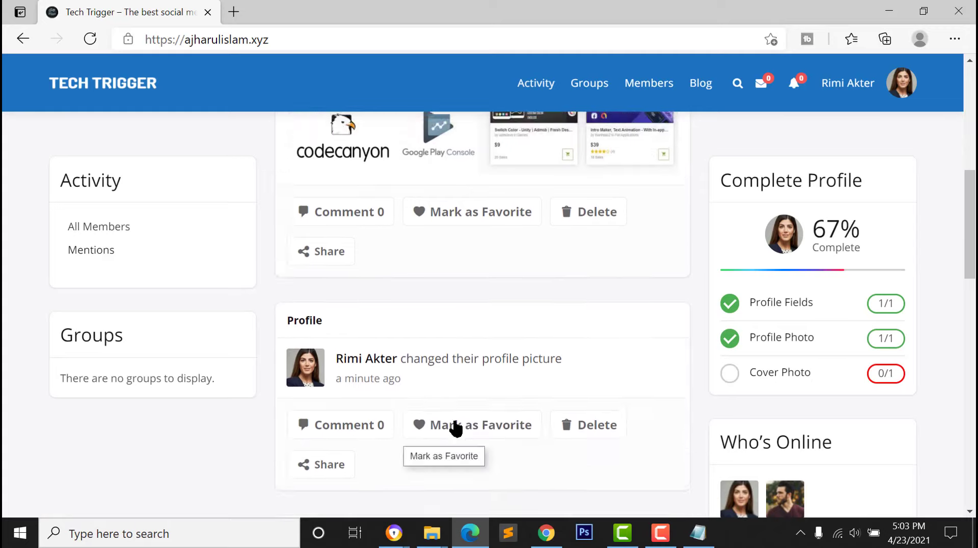
{"action": "scroll", "coordinate": [455, 427], "scroll_direction": "up", "scroll_amount": 4}
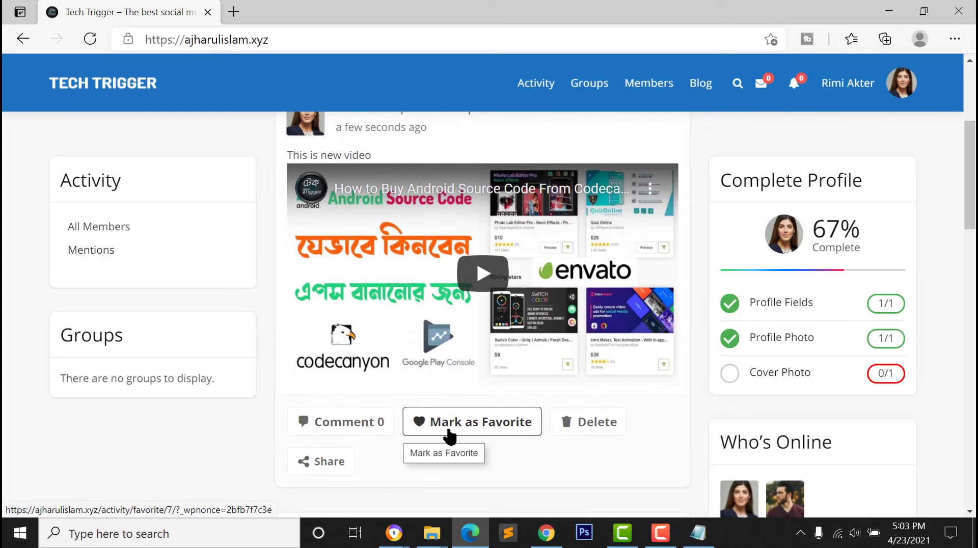
{"action": "left_click", "coordinate": [449, 436]}
{"action": "scroll", "coordinate": [347, 417], "scroll_direction": "down", "scroll_amount": 2}
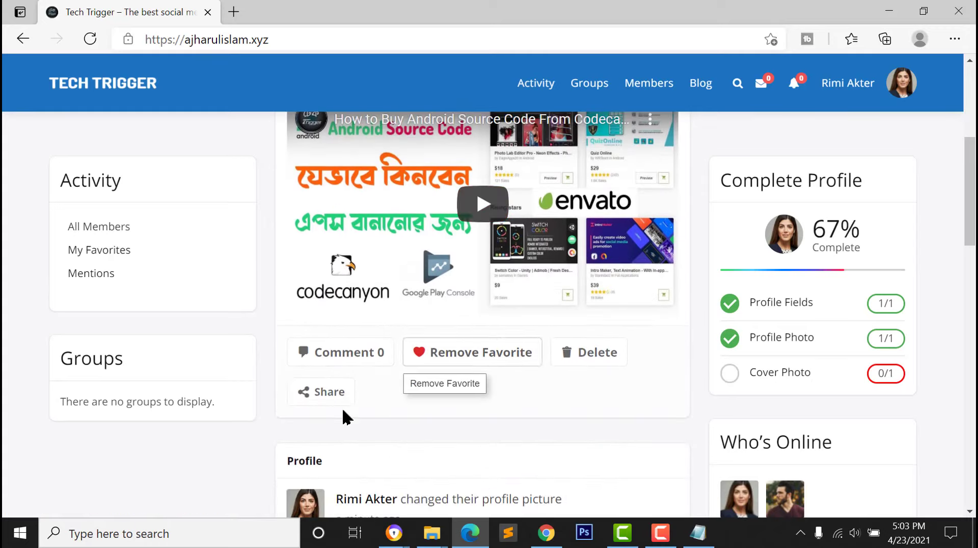
{"action": "left_click", "coordinate": [355, 361]}
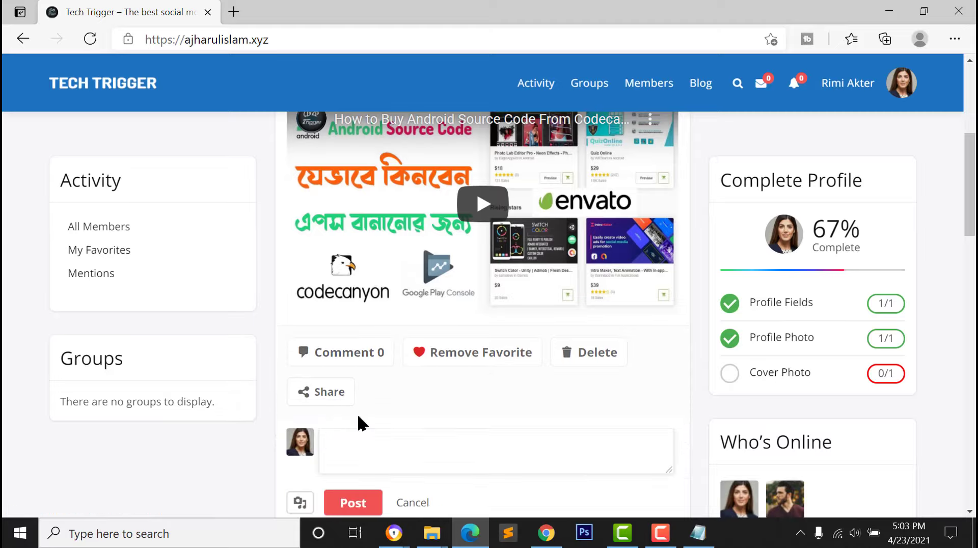
{"action": "type", "text": "Please watch this video"}
{"action": "scroll", "coordinate": [362, 421], "scroll_direction": "down", "scroll_amount": 1}
{"action": "left_click", "coordinate": [349, 432]}
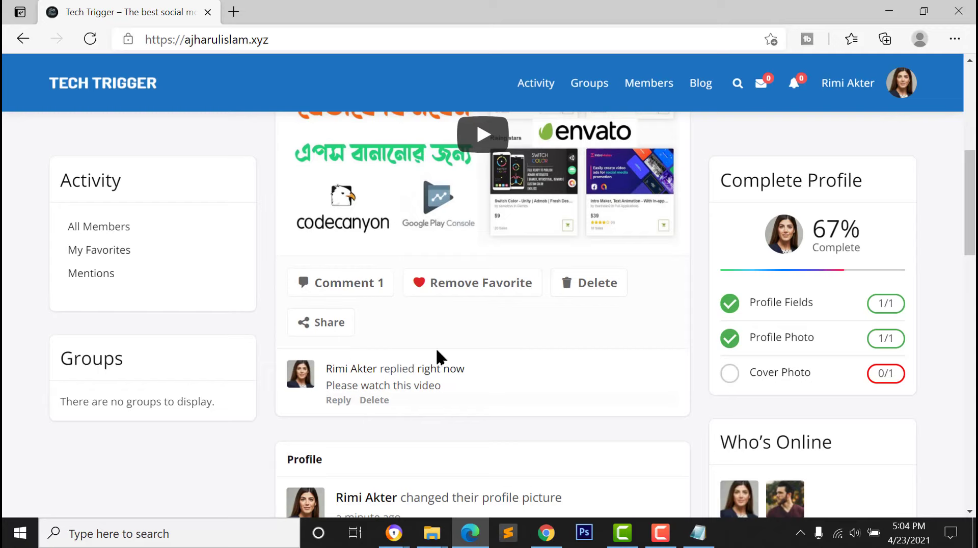
Switch back to Chrome's Manage Signups admin tab
{"action": "key", "text": "alt+Tab"}
{"action": "left_click", "coordinate": [192, 11]}
{"action": "left_click", "coordinate": [332, 11]}
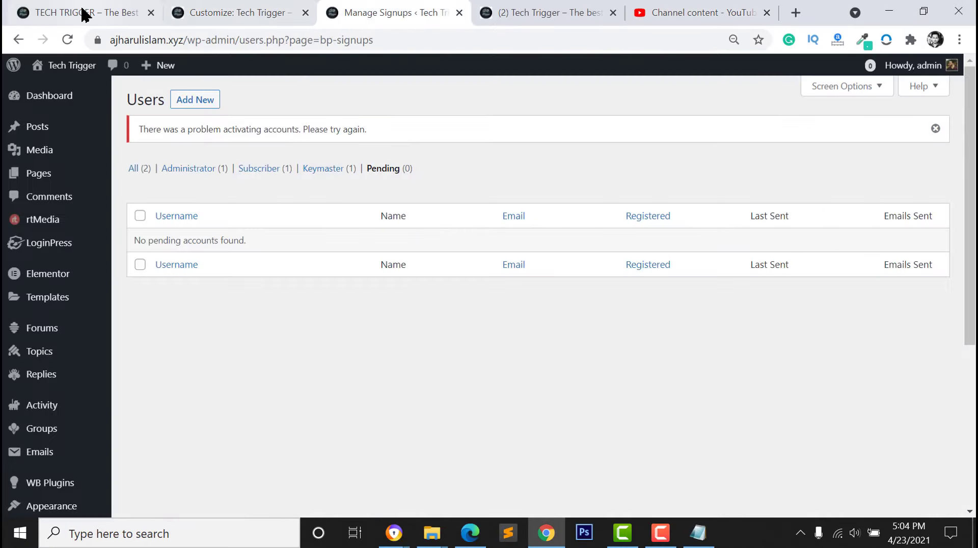
Turn on 'Allow user to comment on uploaded media' in rtMedia settings and save
{"action": "scroll", "coordinate": [30, 280], "scroll_direction": "down", "scroll_amount": 5}
{"action": "mouse_move", "coordinate": [20, 259]}
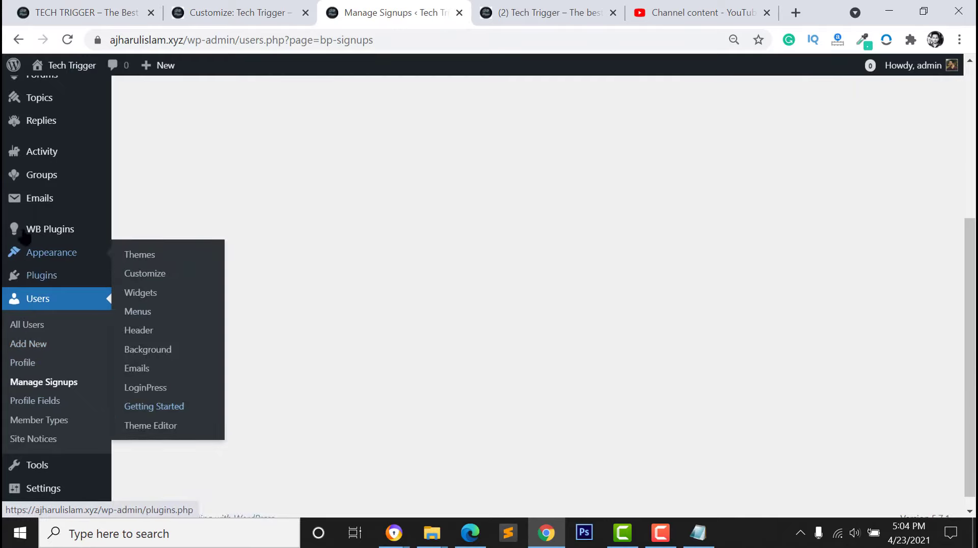
{"action": "scroll", "coordinate": [15, 254], "scroll_direction": "up", "scroll_amount": 3}
{"action": "scroll", "coordinate": [13, 242], "scroll_direction": "up", "scroll_amount": 3}
{"action": "mouse_move", "coordinate": [24, 228]}
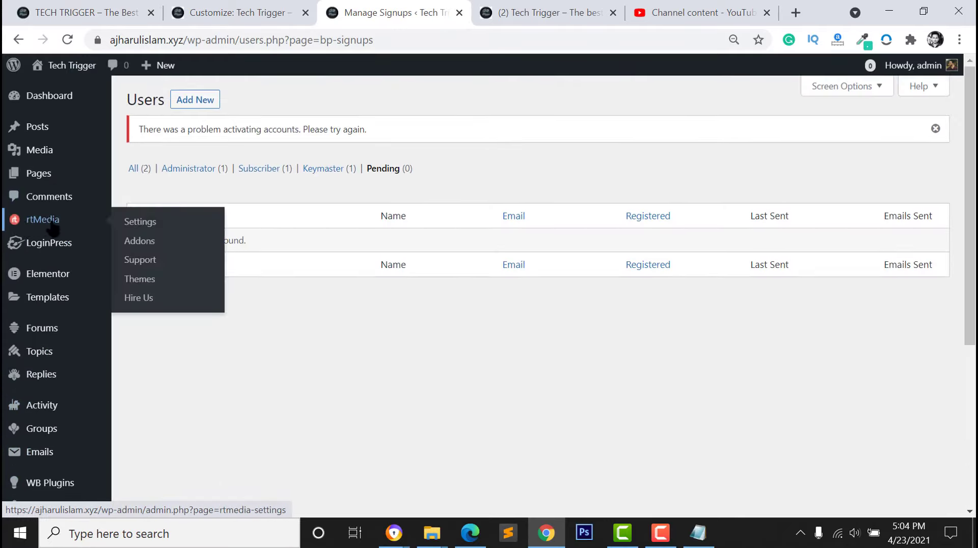
{"action": "left_click", "coordinate": [144, 224]}
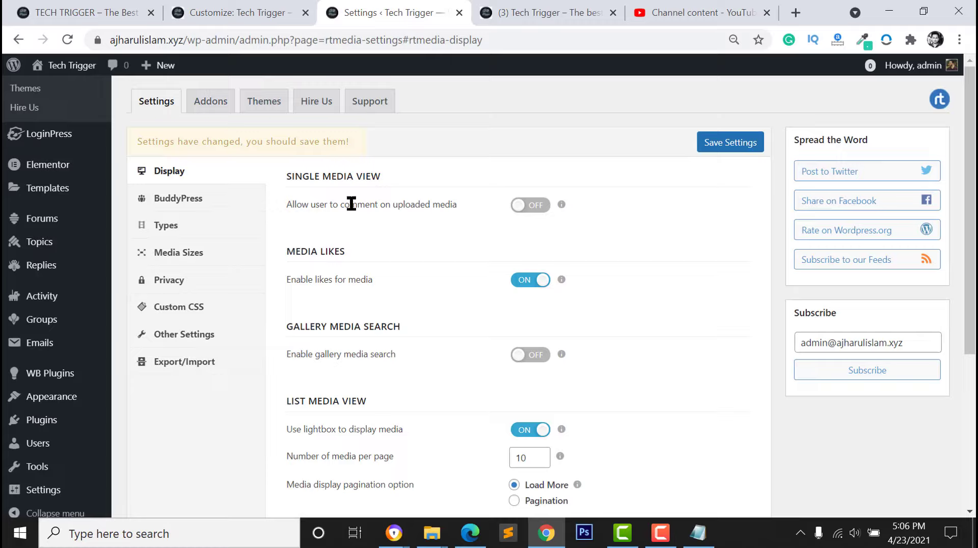
{"action": "left_click", "coordinate": [533, 209]}
{"action": "scroll", "coordinate": [561, 227], "scroll_direction": "down", "scroll_amount": 3}
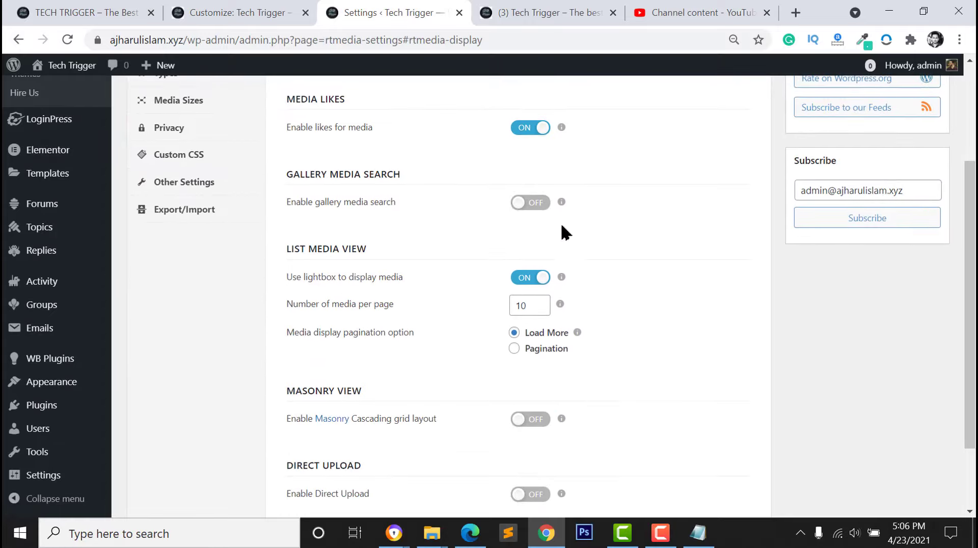
{"action": "scroll", "coordinate": [630, 367], "scroll_direction": "down", "scroll_amount": 2}
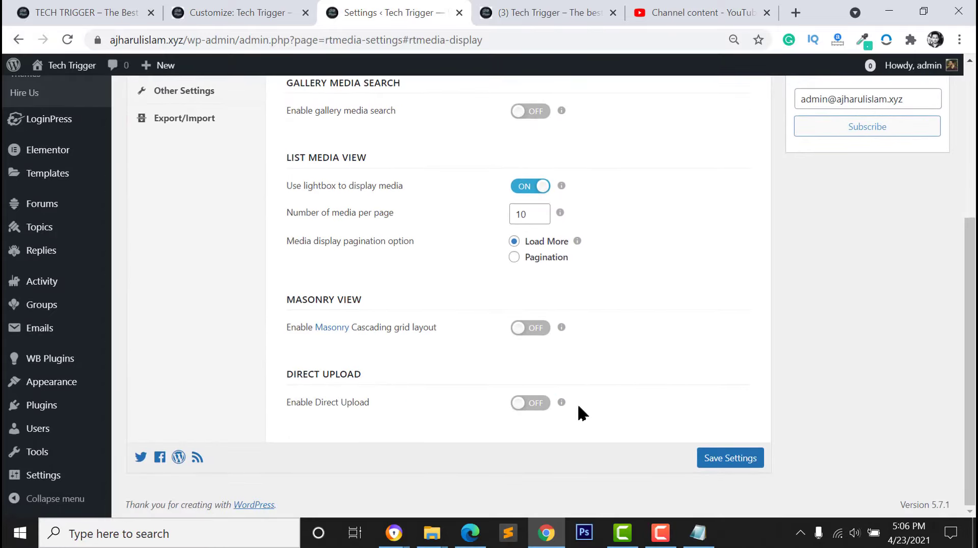
{"action": "left_click", "coordinate": [755, 461]}
Review the rtMedia BuddyPress settings, then return to the Display settings
{"action": "scroll", "coordinate": [708, 387], "scroll_direction": "up", "scroll_amount": 5}
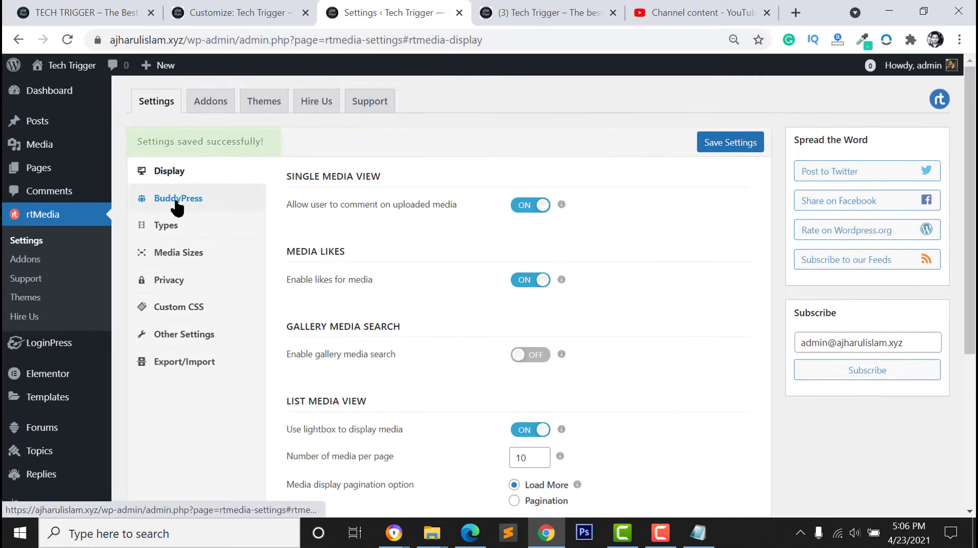
{"action": "left_click", "coordinate": [176, 201]}
{"action": "scroll", "coordinate": [542, 364], "scroll_direction": "down", "scroll_amount": 1}
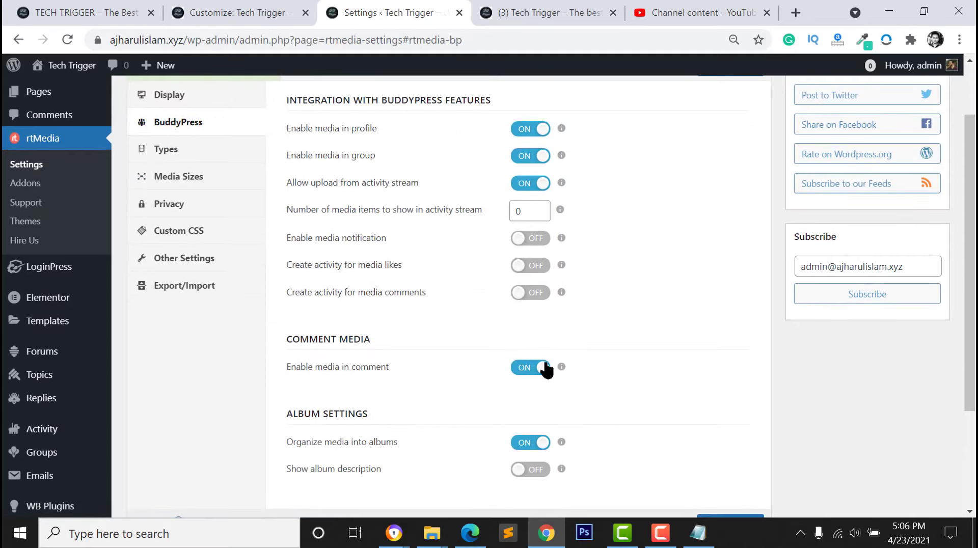
{"action": "scroll", "coordinate": [312, 300], "scroll_direction": "down", "scroll_amount": 1}
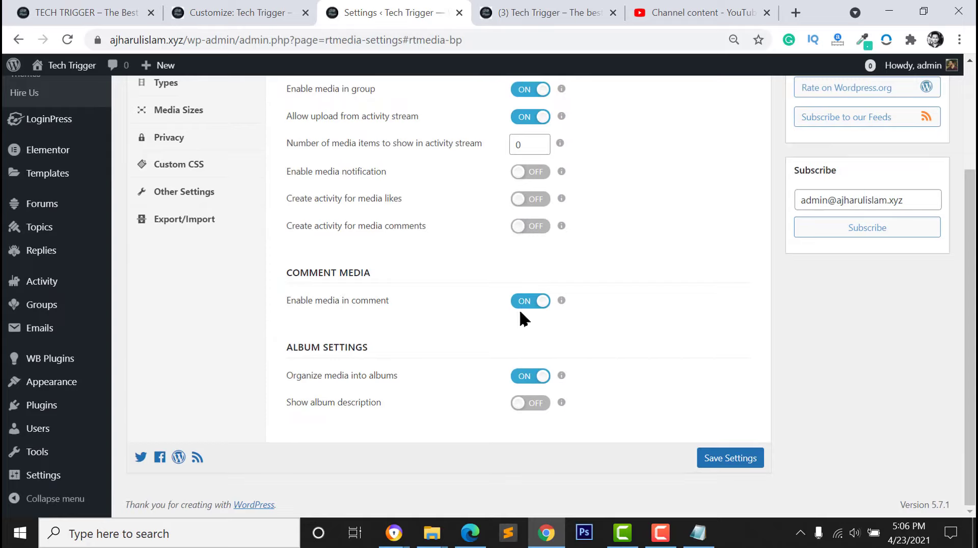
{"action": "scroll", "coordinate": [507, 305], "scroll_direction": "up", "scroll_amount": 3}
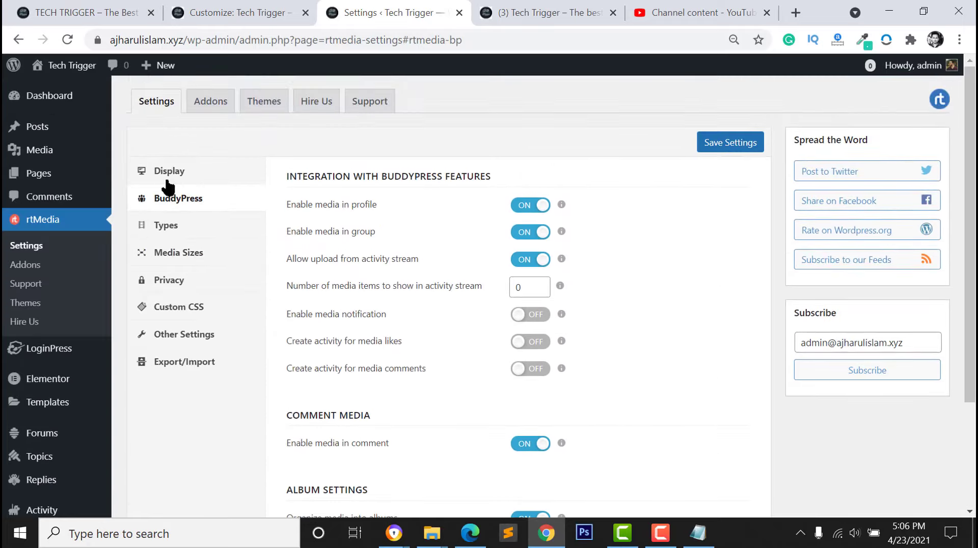
{"action": "left_click", "coordinate": [163, 171]}
{"action": "scroll", "coordinate": [480, 269], "scroll_direction": "down", "scroll_amount": 2}
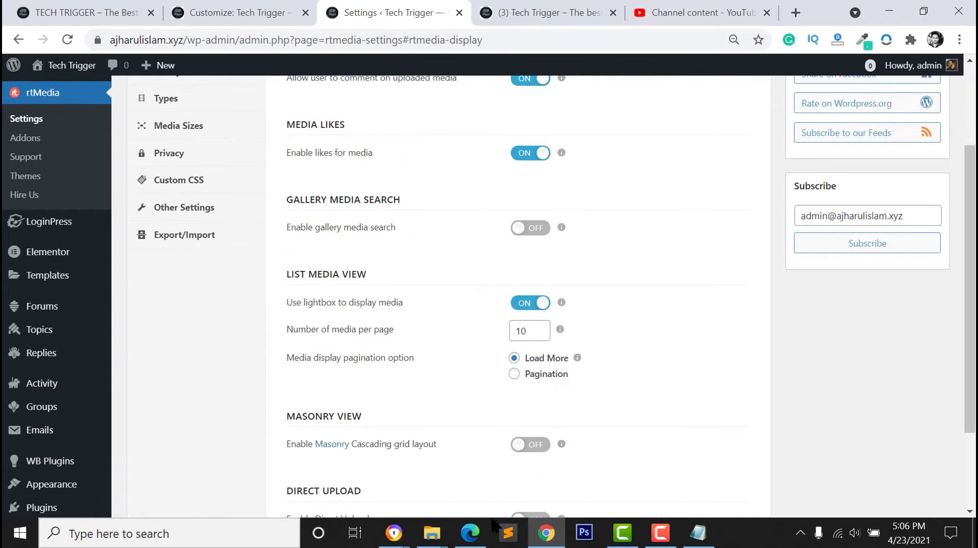
Reload the live site in Edge and open a reply box under the video comment
{"action": "left_click", "coordinate": [471, 532]}
{"action": "left_click", "coordinate": [80, 40]}
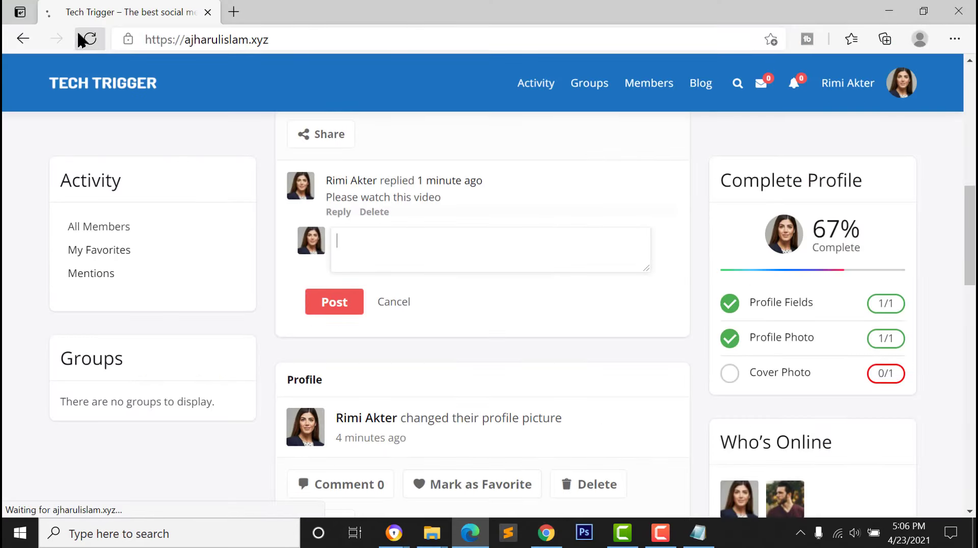
{"action": "scroll", "coordinate": [382, 345], "scroll_direction": "down", "scroll_amount": 4}
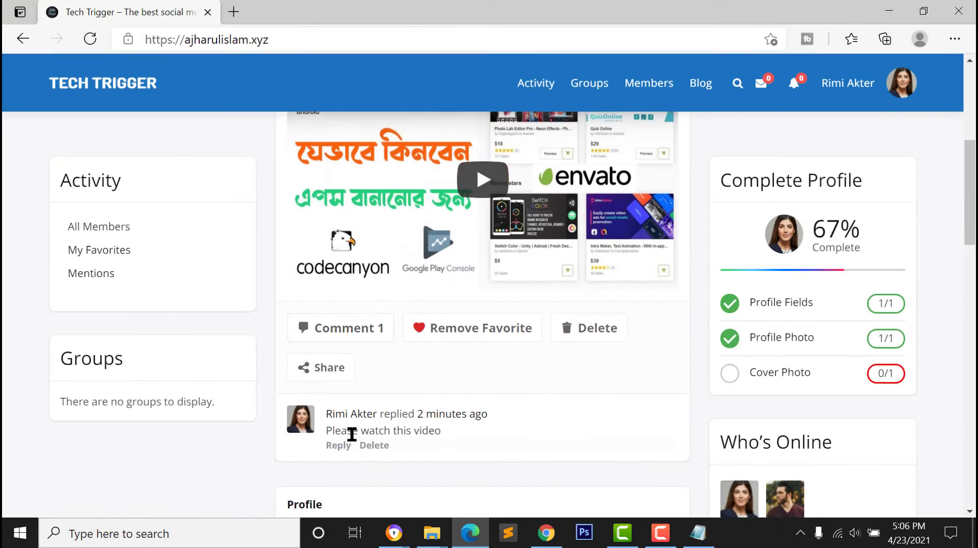
{"action": "left_click", "coordinate": [340, 446]}
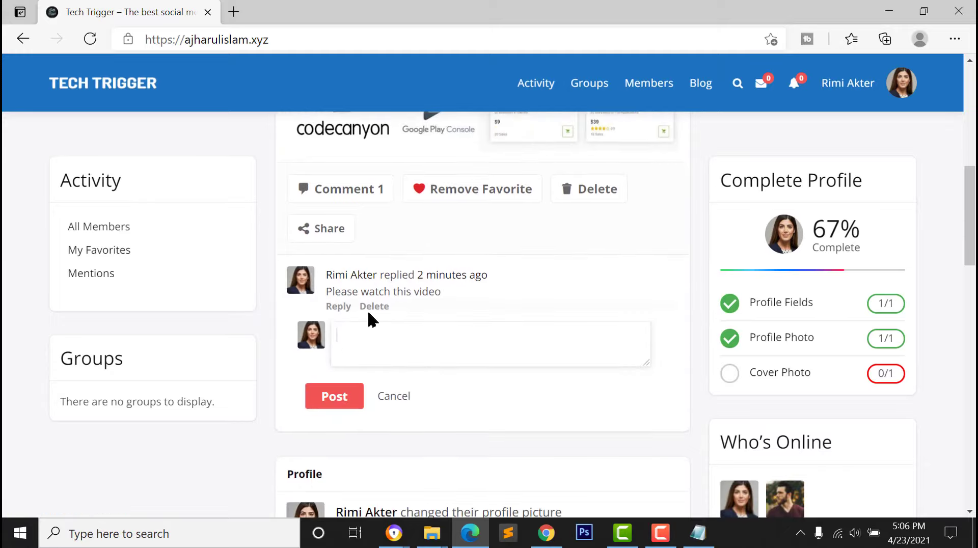
Attach the photo of the bearded man from Downloads to a new reply
{"action": "left_click", "coordinate": [360, 189]}
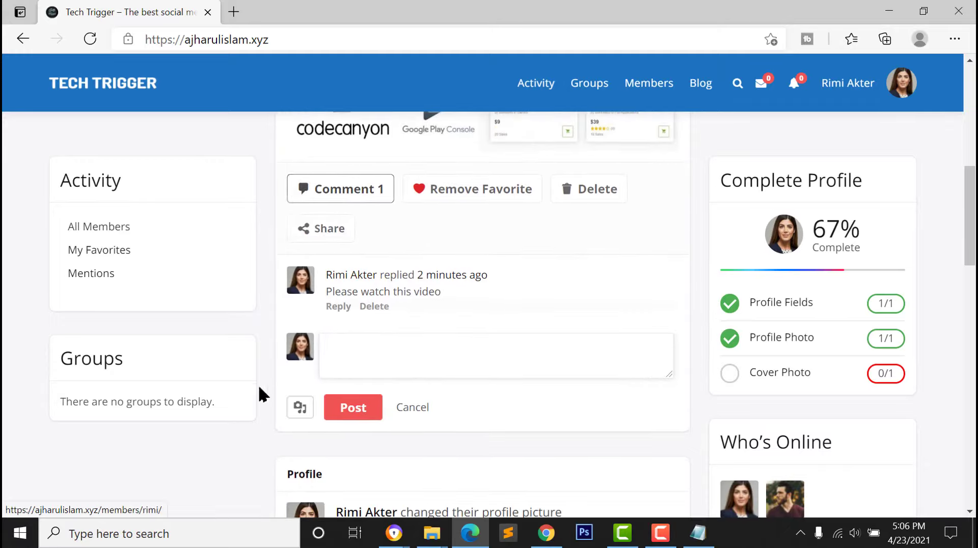
{"action": "left_click", "coordinate": [298, 409]}
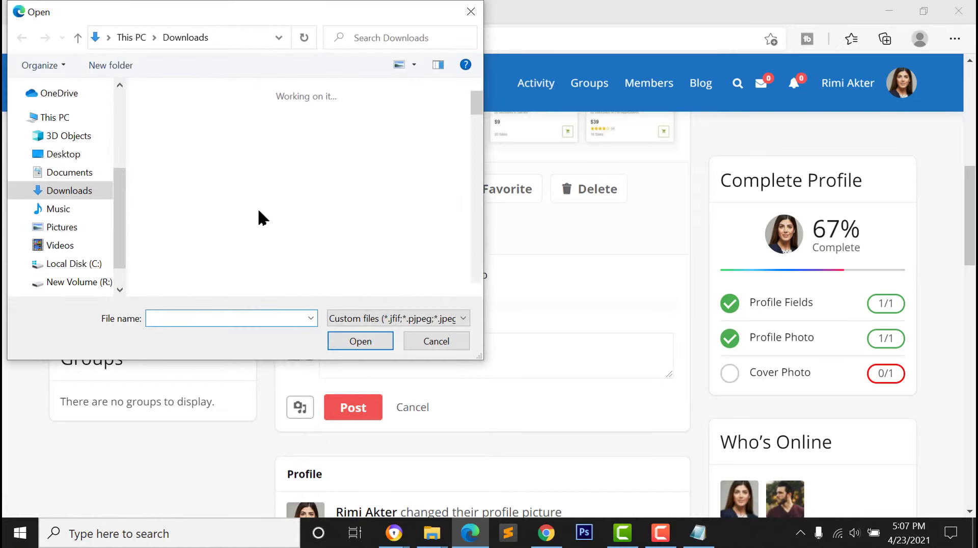
{"action": "scroll", "coordinate": [332, 265], "scroll_direction": "down", "scroll_amount": 1}
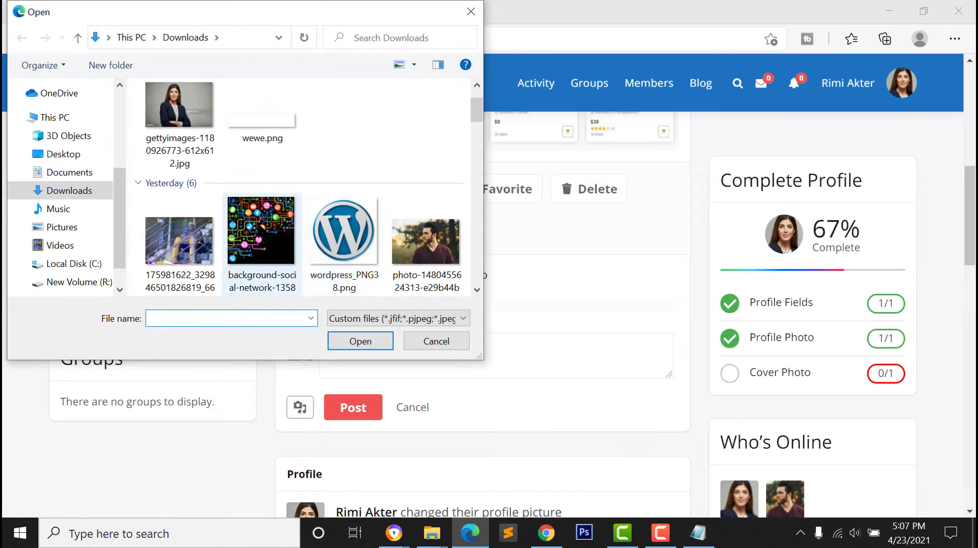
{"action": "scroll", "coordinate": [255, 213], "scroll_direction": "down", "scroll_amount": 2}
{"action": "scroll", "coordinate": [262, 222], "scroll_direction": "up", "scroll_amount": 1}
{"action": "left_click", "coordinate": [406, 146]}
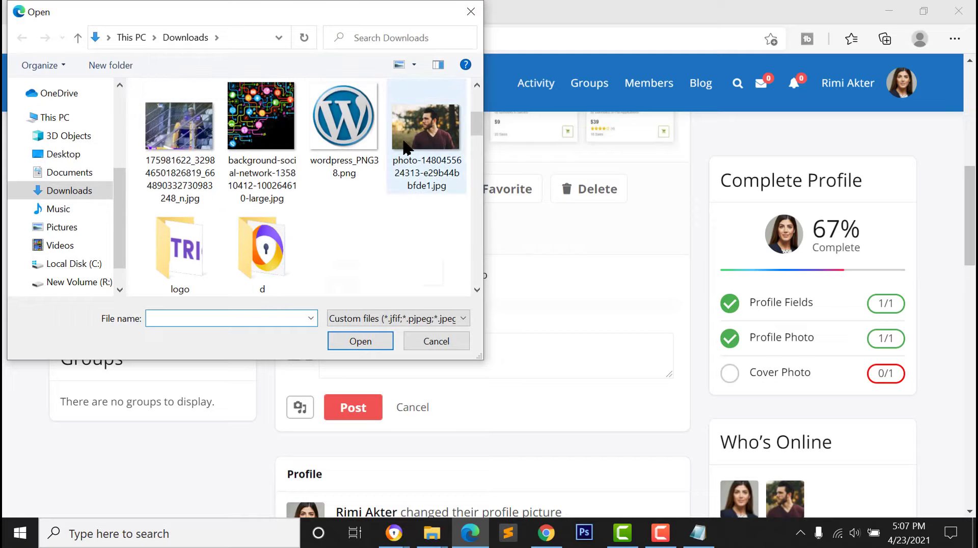
{"action": "left_click", "coordinate": [366, 338]}
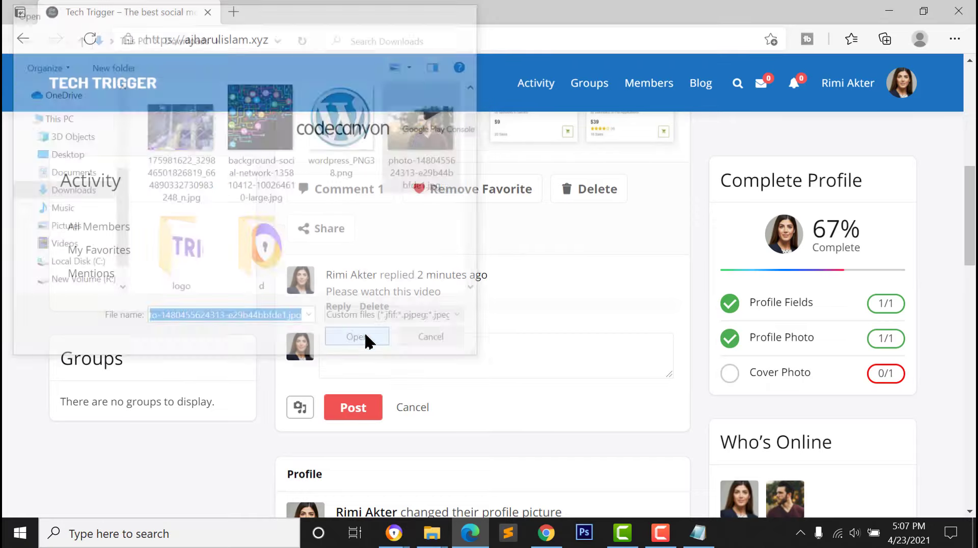
Type 'pic' as the reply text and post it with the photo
{"action": "scroll", "coordinate": [360, 376], "scroll_direction": "down", "scroll_amount": 2}
{"action": "left_click", "coordinate": [380, 252]}
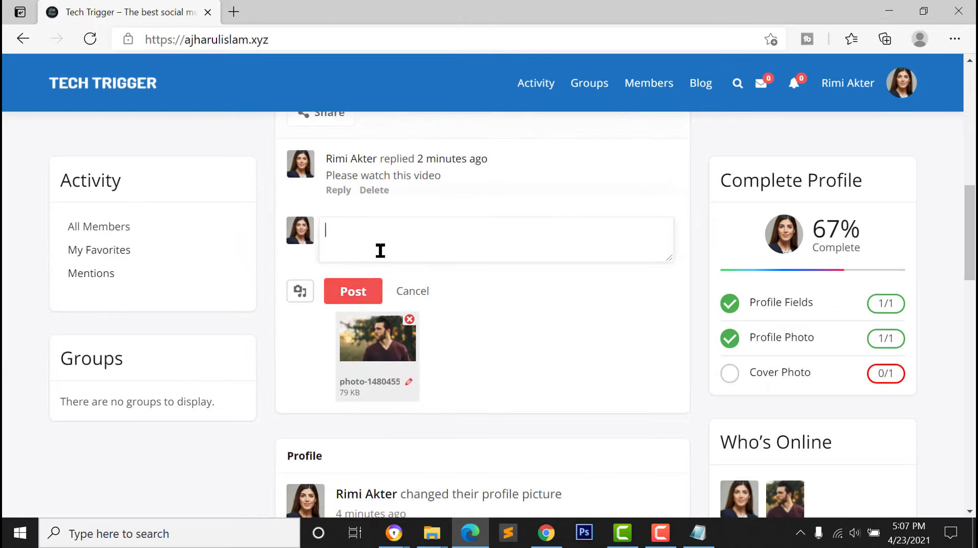
{"action": "type", "text": "pic"}
{"action": "left_click", "coordinate": [357, 291]}
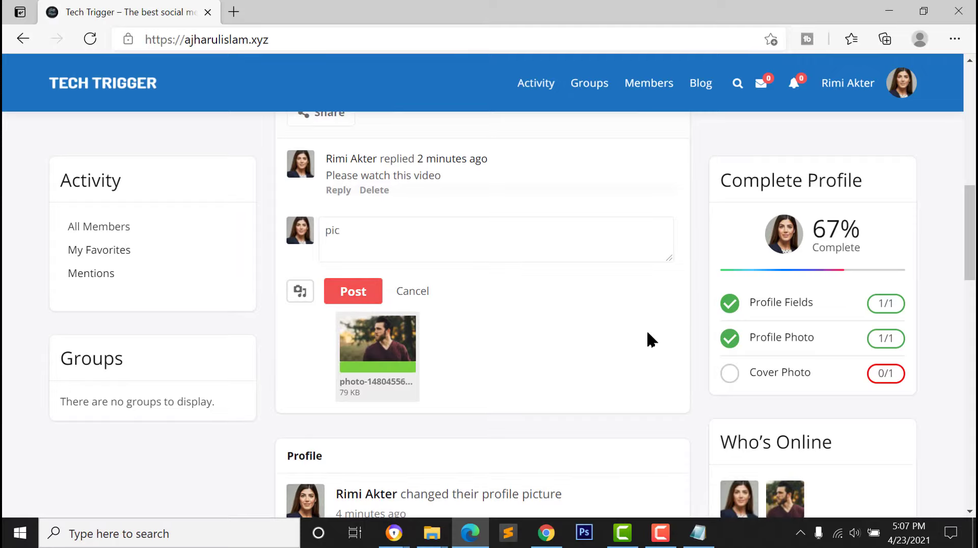
{"action": "scroll", "coordinate": [524, 389], "scroll_direction": "up", "scroll_amount": 3}
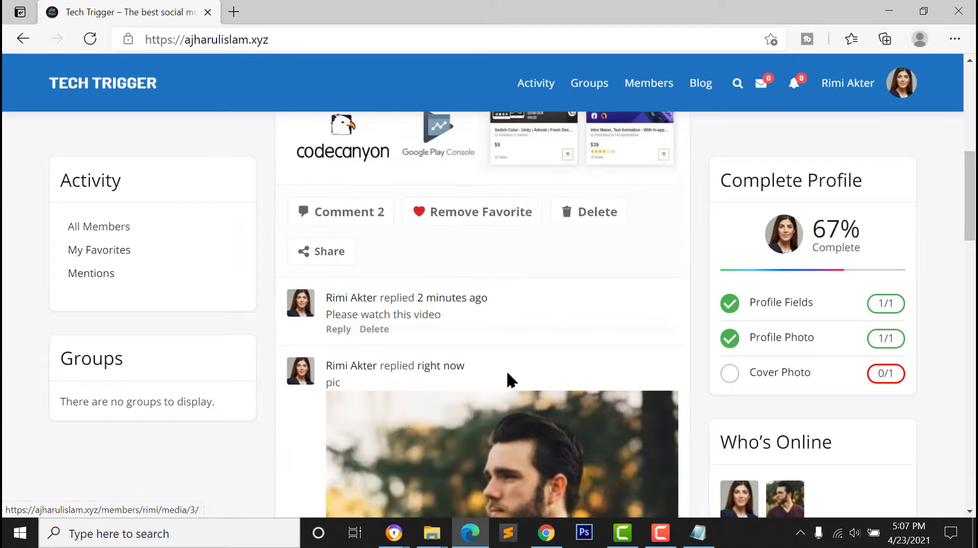
{"action": "scroll", "coordinate": [508, 378], "scroll_direction": "down", "scroll_amount": 2}
{"action": "scroll", "coordinate": [481, 382], "scroll_direction": "down", "scroll_amount": 3}
{"action": "scroll", "coordinate": [367, 415], "scroll_direction": "up", "scroll_amount": 5}
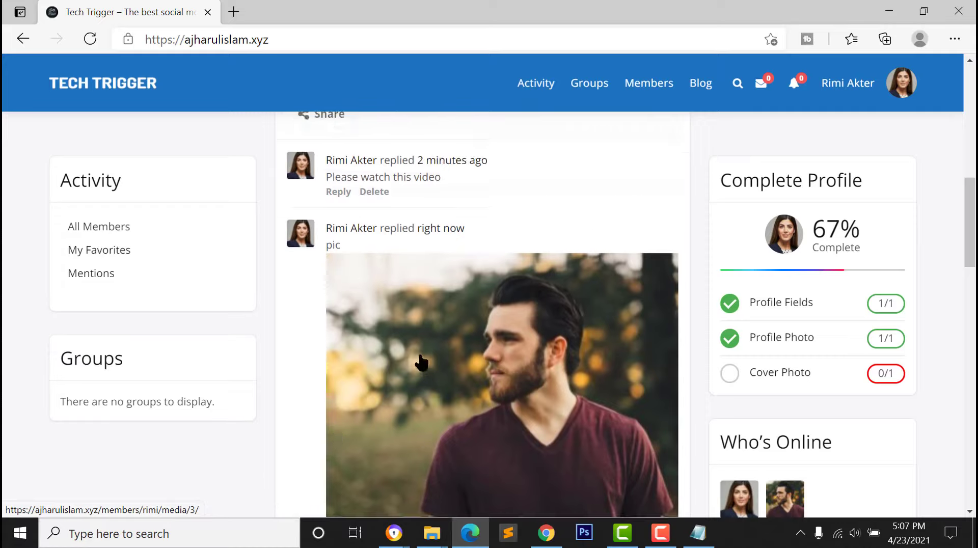
{"action": "scroll", "coordinate": [415, 367], "scroll_direction": "up", "scroll_amount": 6}
{"action": "scroll", "coordinate": [336, 350], "scroll_direction": "down", "scroll_amount": 12}
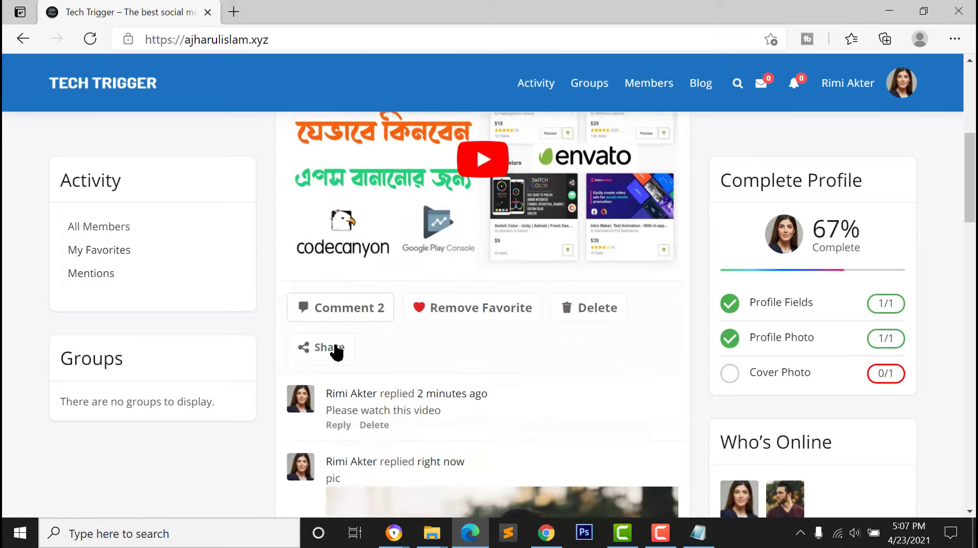
{"action": "scroll", "coordinate": [340, 360], "scroll_direction": "down", "scroll_amount": 10}
{"action": "scroll", "coordinate": [430, 190], "scroll_direction": "up", "scroll_amount": 3}
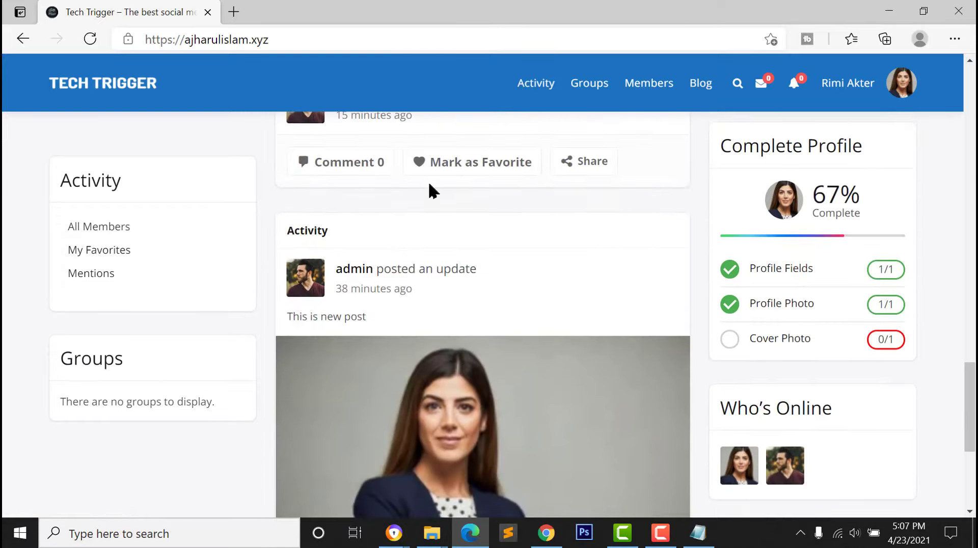
From the Groups page, create a group named 'Wordpress Tips' described as 'This is the wordpress group'
{"action": "left_click", "coordinate": [594, 83]}
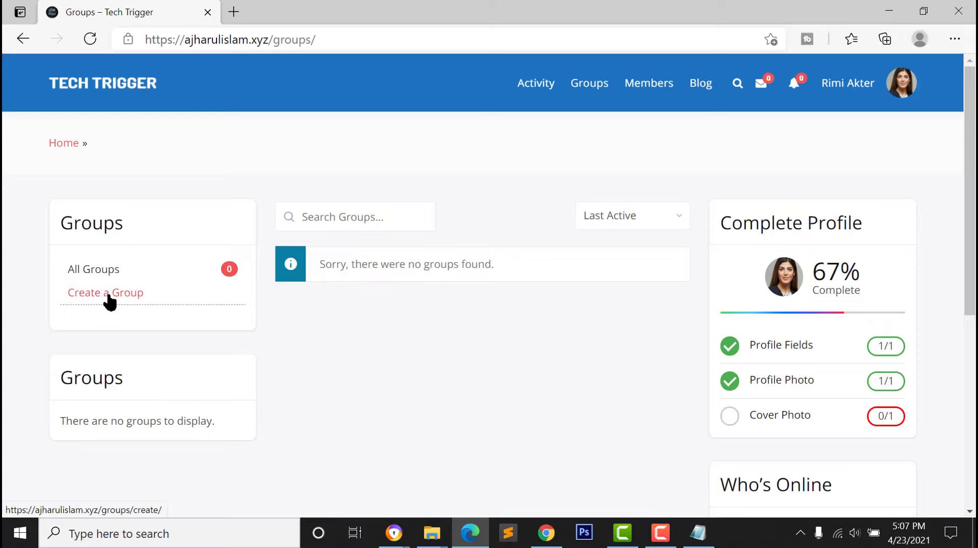
{"action": "left_click", "coordinate": [109, 300]}
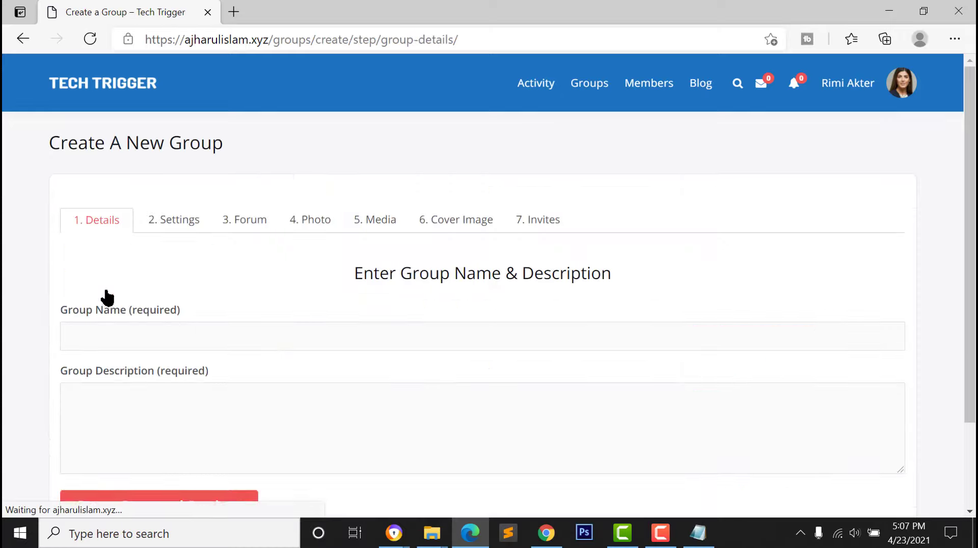
{"action": "scroll", "coordinate": [234, 366], "scroll_direction": "down", "scroll_amount": 1}
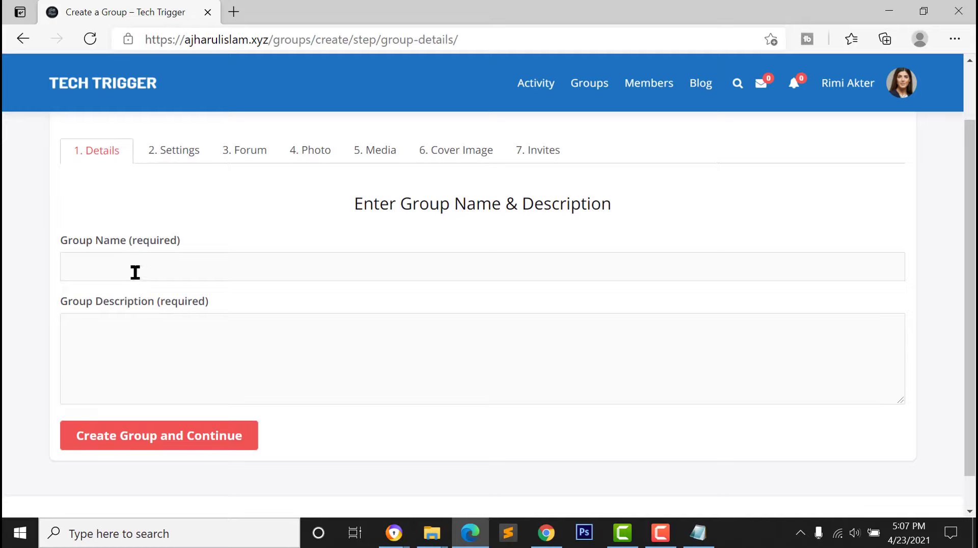
{"action": "type", "text": "Wordpress Ti"}
{"action": "type", "text": " the wordpress group"}
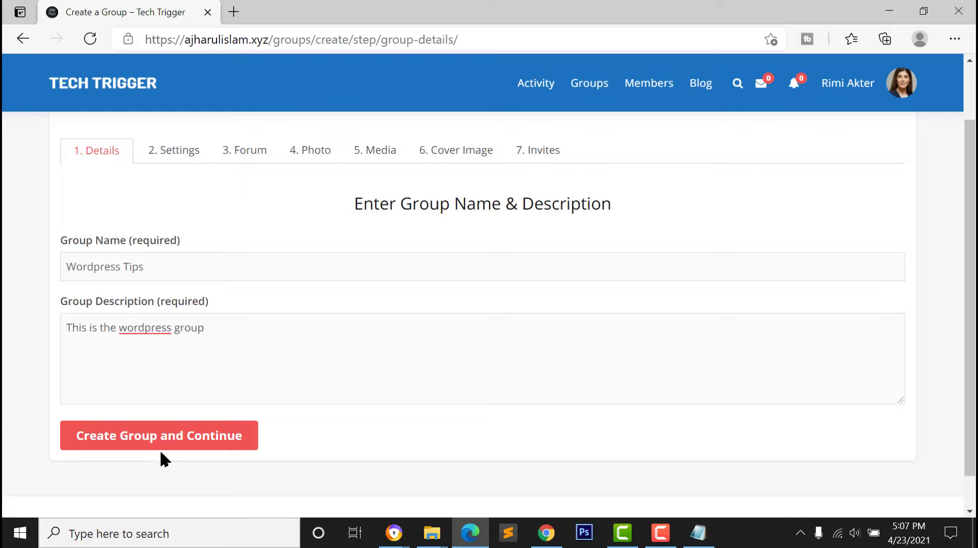
Save the new group's details and advance to its Forum step
{"action": "left_click", "coordinate": [188, 441]}
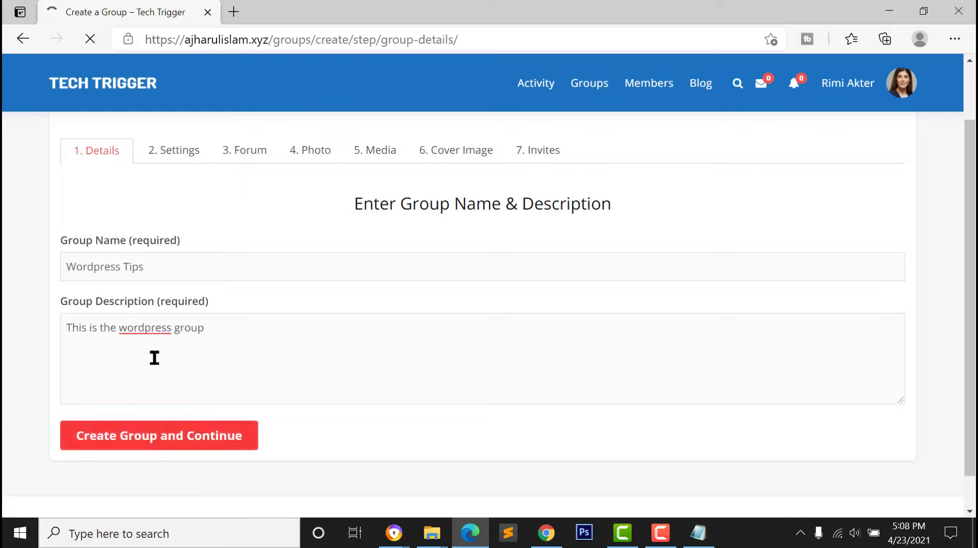
{"action": "scroll", "coordinate": [156, 253], "scroll_direction": "down", "scroll_amount": 3}
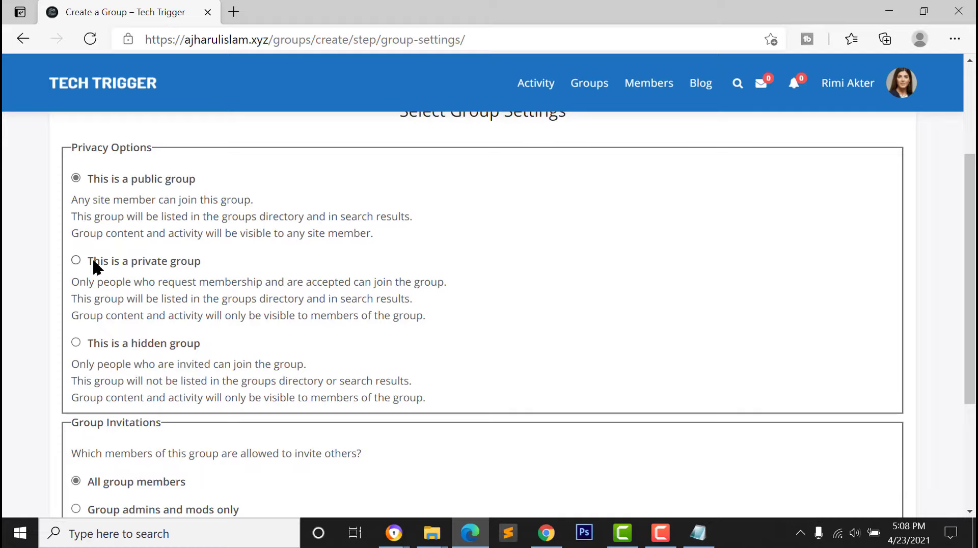
{"action": "scroll", "coordinate": [127, 266], "scroll_direction": "down", "scroll_amount": 3}
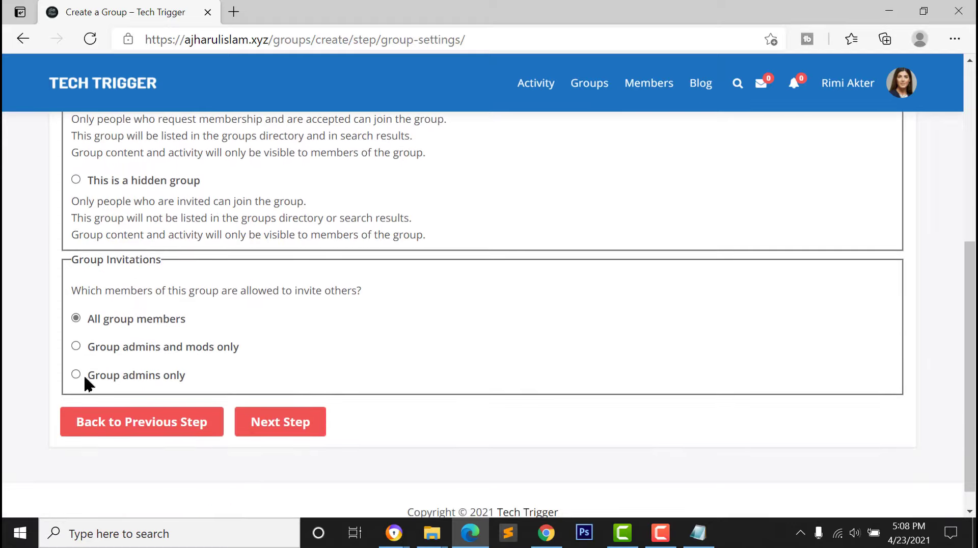
{"action": "scroll", "coordinate": [84, 374], "scroll_direction": "up", "scroll_amount": 2}
{"action": "scroll", "coordinate": [109, 284], "scroll_direction": "down", "scroll_amount": 2}
{"action": "left_click", "coordinate": [278, 427]}
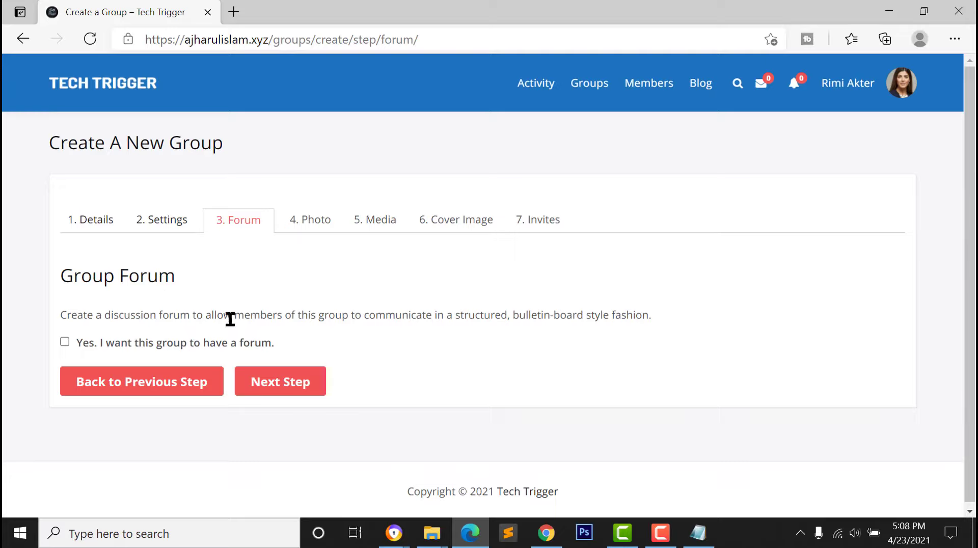
Select and deselect passages of the group forum explanation text
{"action": "left_click_drag", "start_coordinate": [85, 313], "coordinate": [194, 311]}
{"action": "left_click", "coordinate": [194, 312]}
{"action": "left_click_drag", "start_coordinate": [418, 314], "coordinate": [350, 313]}
{"action": "left_click", "coordinate": [273, 312]}
{"action": "left_click", "coordinate": [351, 313]}
{"action": "left_click_drag", "start_coordinate": [153, 316], "coordinate": [257, 319]}
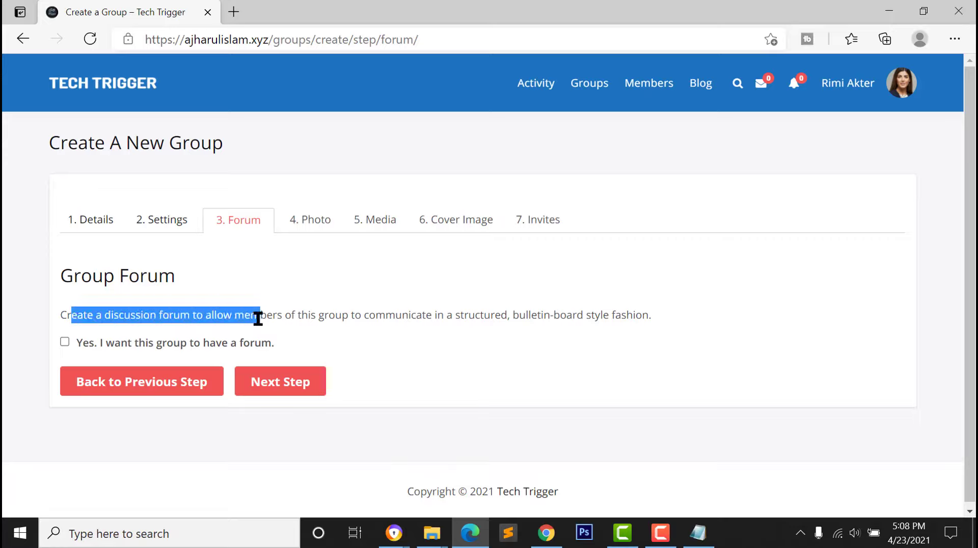
{"action": "left_click", "coordinate": [257, 318]}
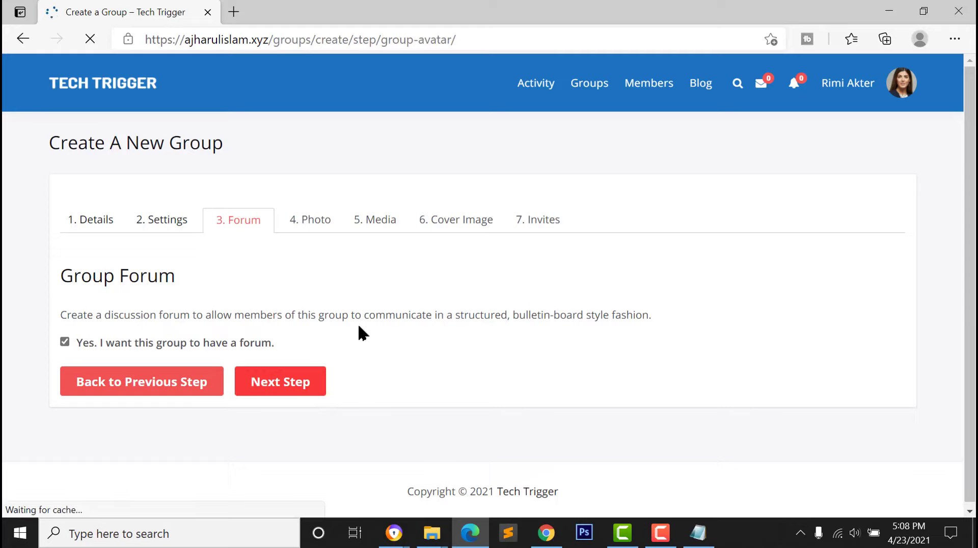
Upload wordpress_PNG38.png as the group's profile photo
{"action": "scroll", "coordinate": [457, 258], "scroll_direction": "down", "scroll_amount": 2}
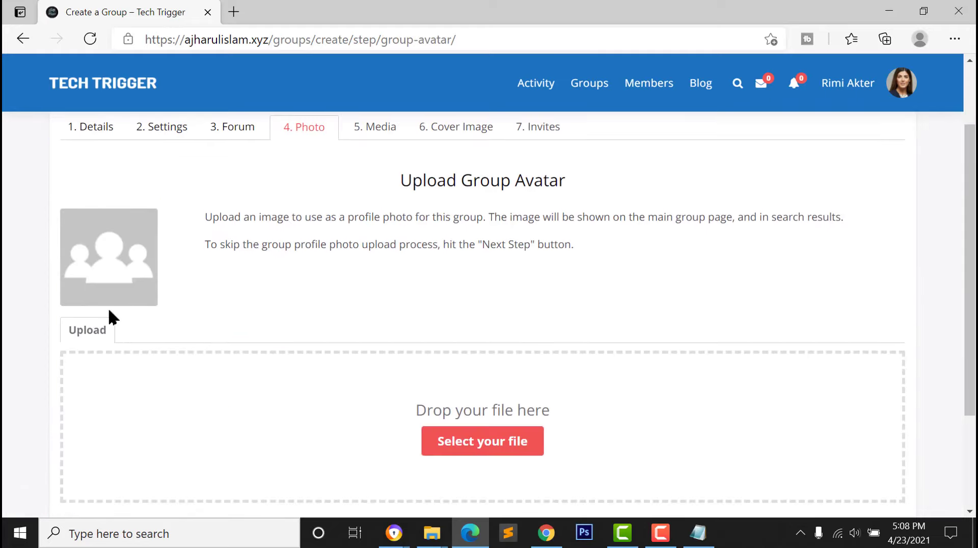
{"action": "left_click", "coordinate": [436, 444]}
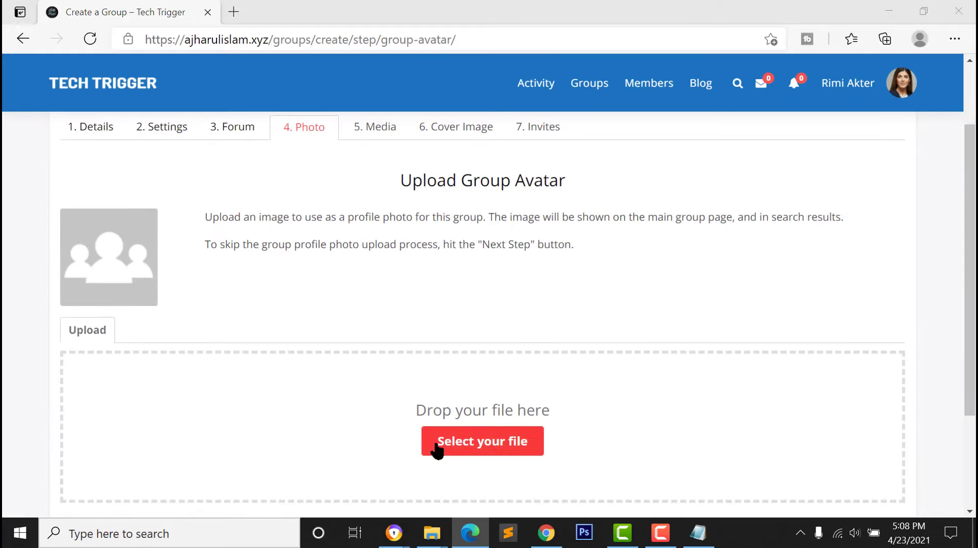
{"action": "scroll", "coordinate": [206, 232], "scroll_direction": "down", "scroll_amount": 3}
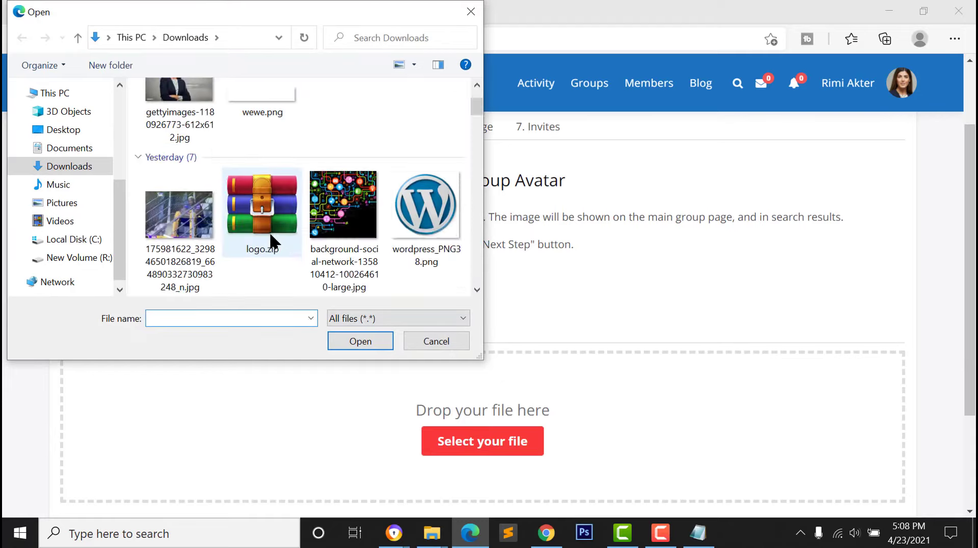
{"action": "scroll", "coordinate": [326, 206], "scroll_direction": "down", "scroll_amount": 3}
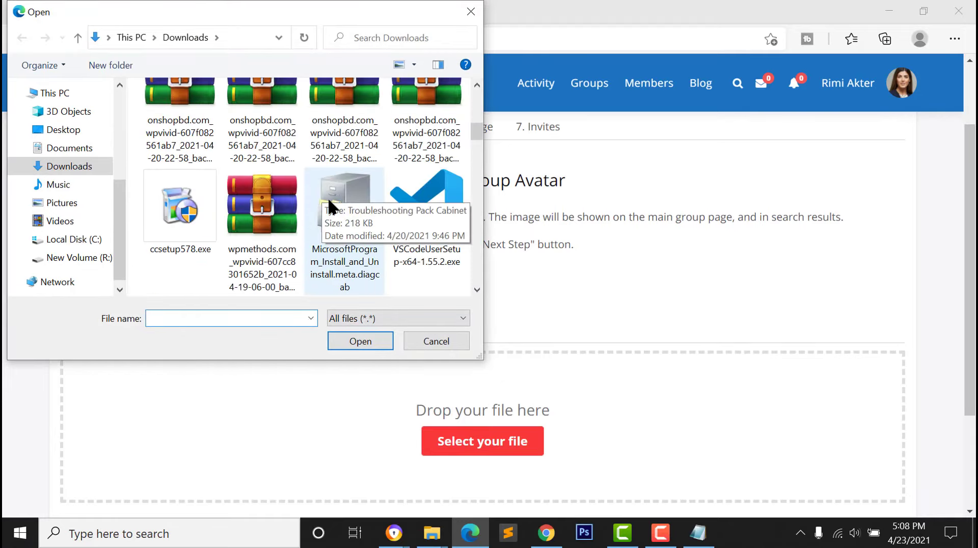
{"action": "scroll", "coordinate": [331, 211], "scroll_direction": "up", "scroll_amount": 4}
{"action": "scroll", "coordinate": [329, 203], "scroll_direction": "up", "scroll_amount": 2}
{"action": "left_click", "coordinate": [426, 207]}
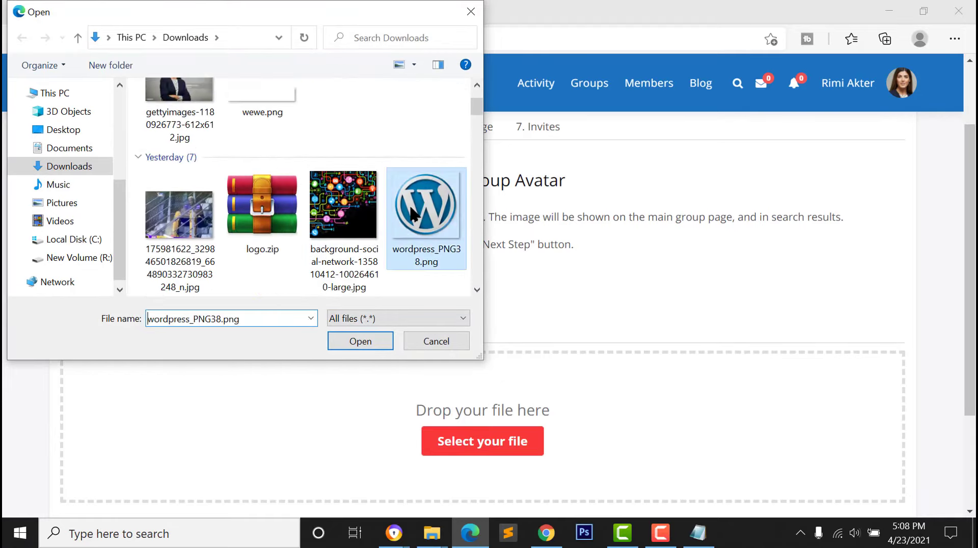
{"action": "left_click", "coordinate": [361, 339]}
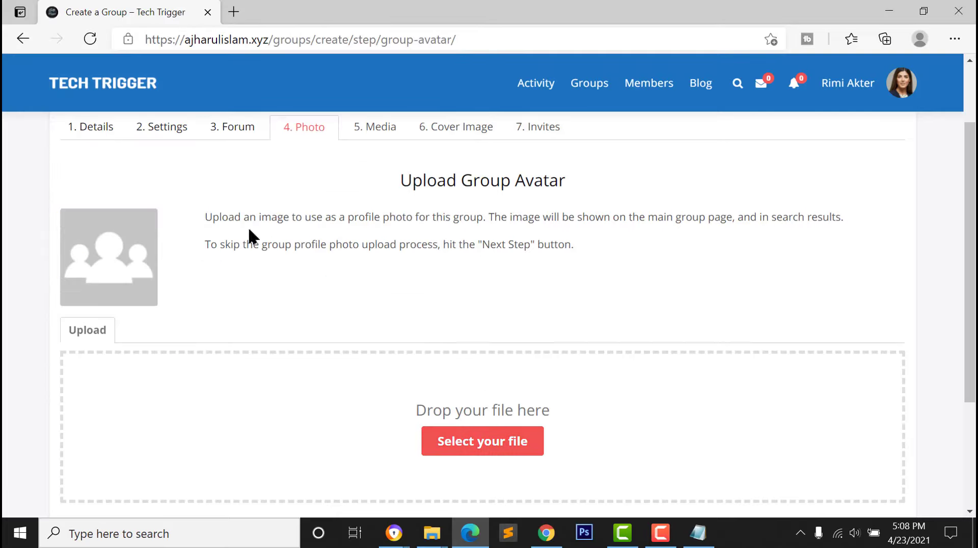
Enlarge the crop to cover the whole WordPress logo, save it, and continue
{"action": "scroll", "coordinate": [377, 341], "scroll_direction": "down", "scroll_amount": 3}
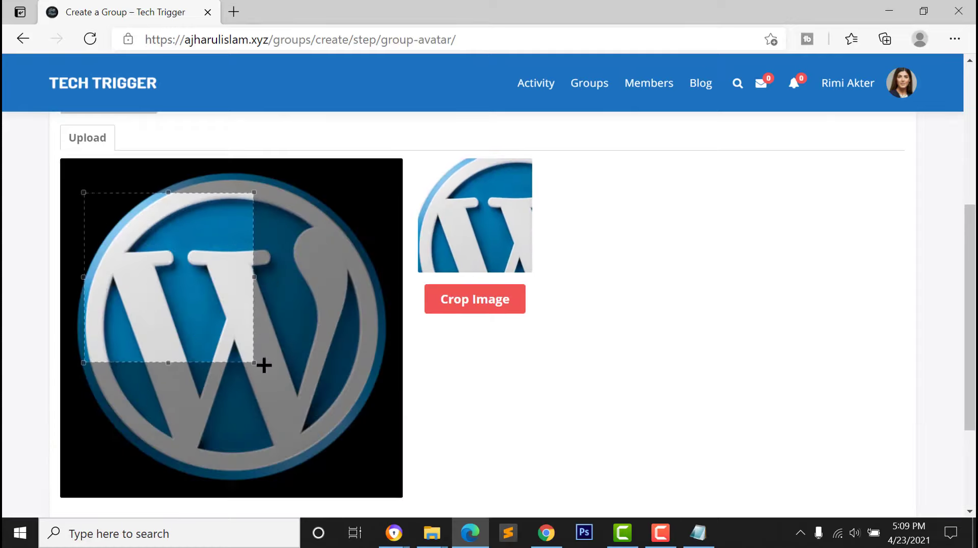
{"action": "left_click_drag", "start_coordinate": [253, 362], "coordinate": [376, 484]}
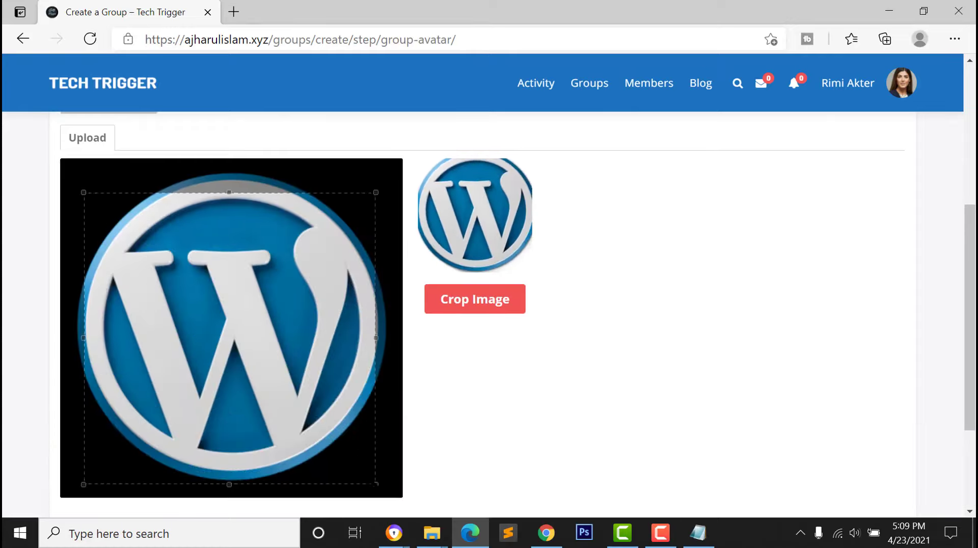
{"action": "left_click", "coordinate": [492, 314]}
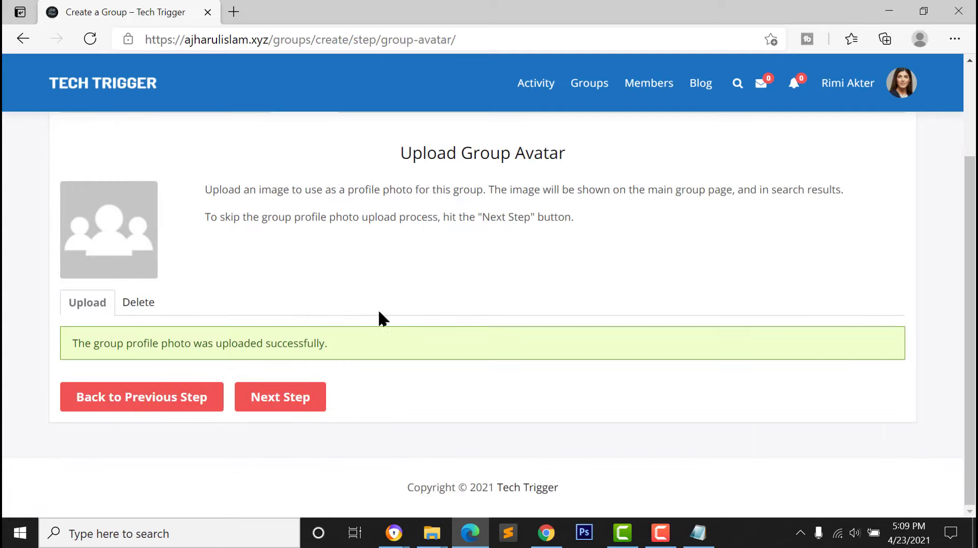
{"action": "left_click", "coordinate": [301, 403]}
{"action": "scroll", "coordinate": [507, 315], "scroll_direction": "up", "scroll_amount": 2}
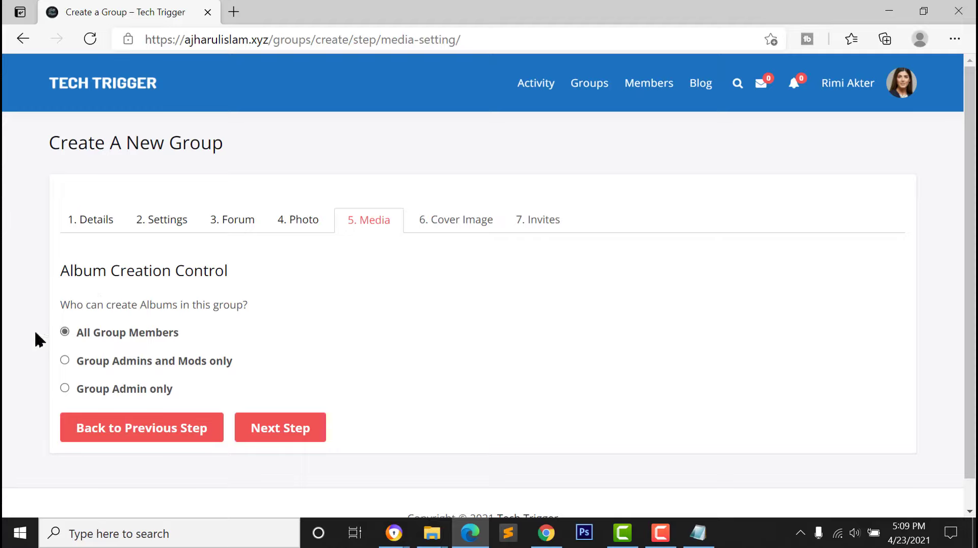
Keep album creation open to all group members and move to the Cover Image step
{"action": "left_click", "coordinate": [293, 429]}
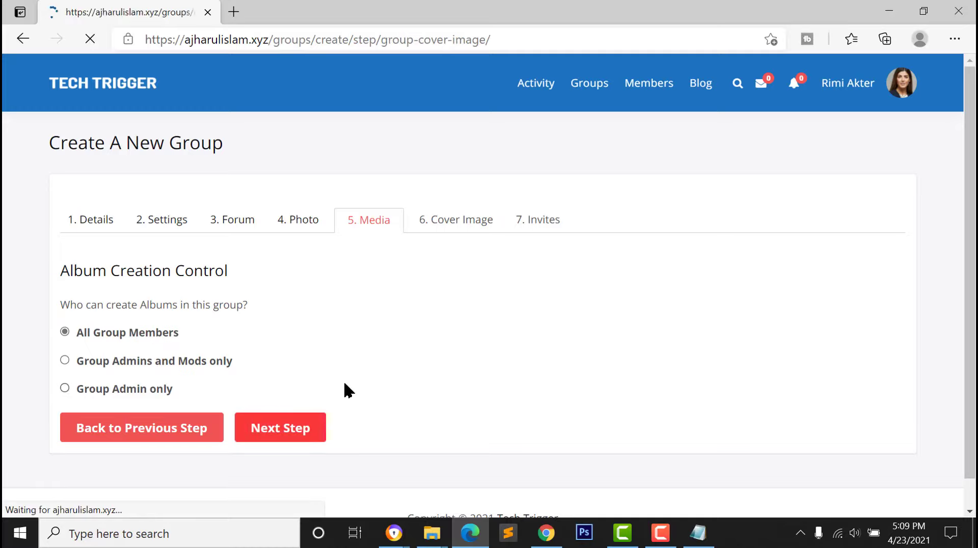
{"action": "scroll", "coordinate": [456, 367], "scroll_direction": "down", "scroll_amount": 2}
{"action": "scroll", "coordinate": [437, 214], "scroll_direction": "up", "scroll_amount": 2}
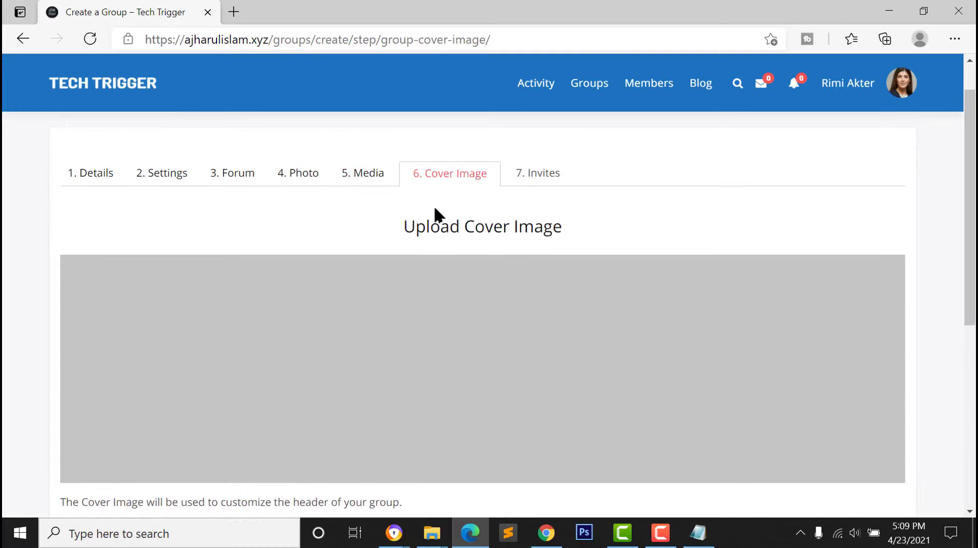
{"action": "scroll", "coordinate": [352, 348], "scroll_direction": "down", "scroll_amount": 5}
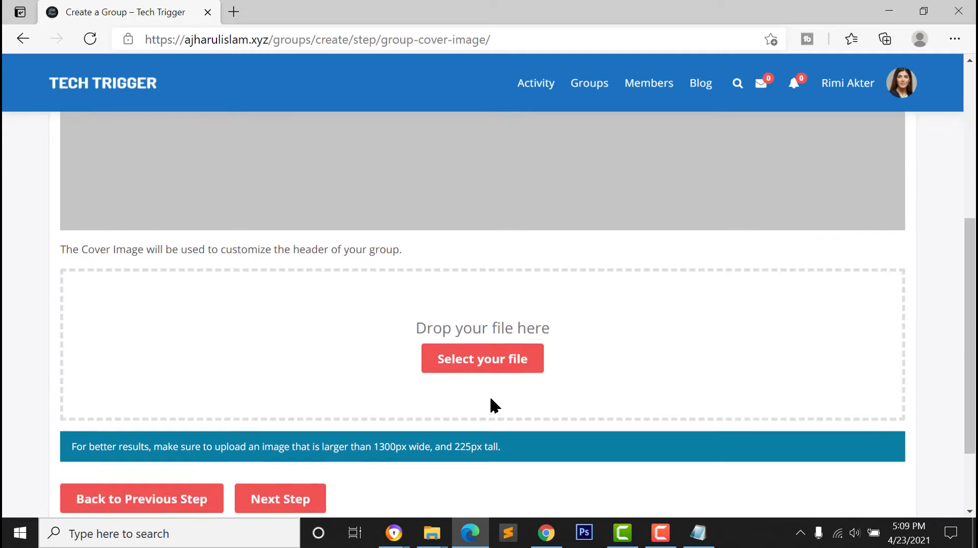
{"action": "scroll", "coordinate": [491, 404], "scroll_direction": "up", "scroll_amount": 1}
Upload the first downloaded photo as the group cover, skip invitations, and finish the group
{"action": "left_click", "coordinate": [455, 380]}
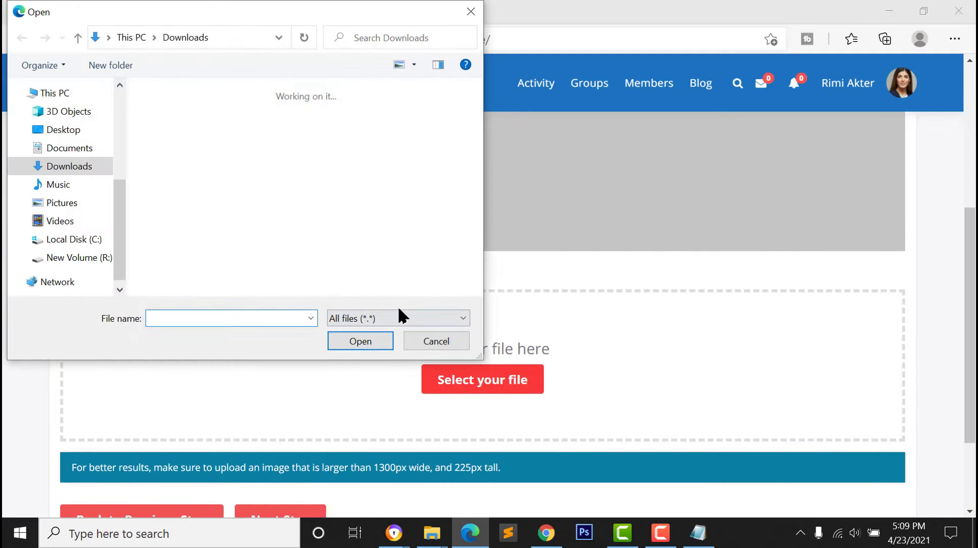
{"action": "scroll", "coordinate": [242, 249], "scroll_direction": "down", "scroll_amount": 1}
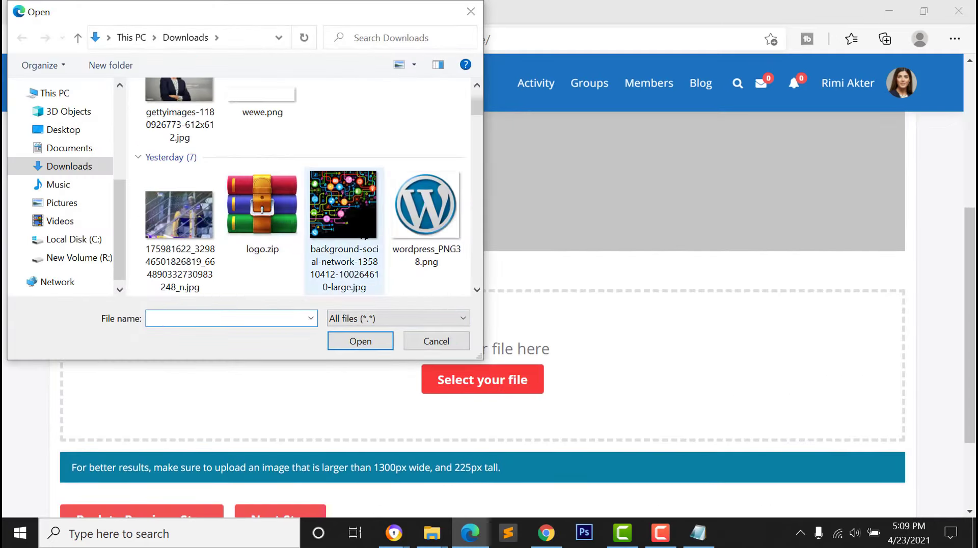
{"action": "left_click", "coordinate": [179, 227]}
{"action": "left_click", "coordinate": [357, 342]}
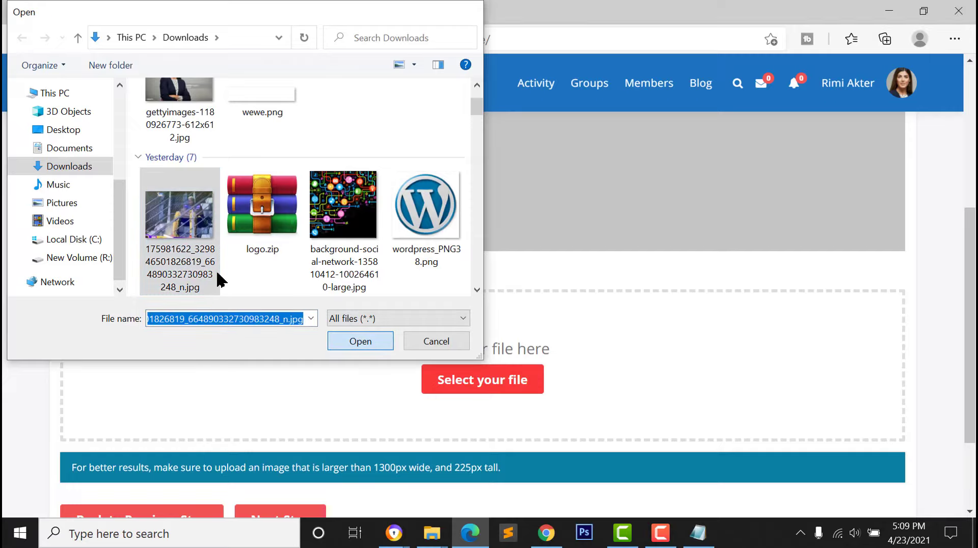
{"action": "scroll", "coordinate": [258, 404], "scroll_direction": "down", "scroll_amount": 3}
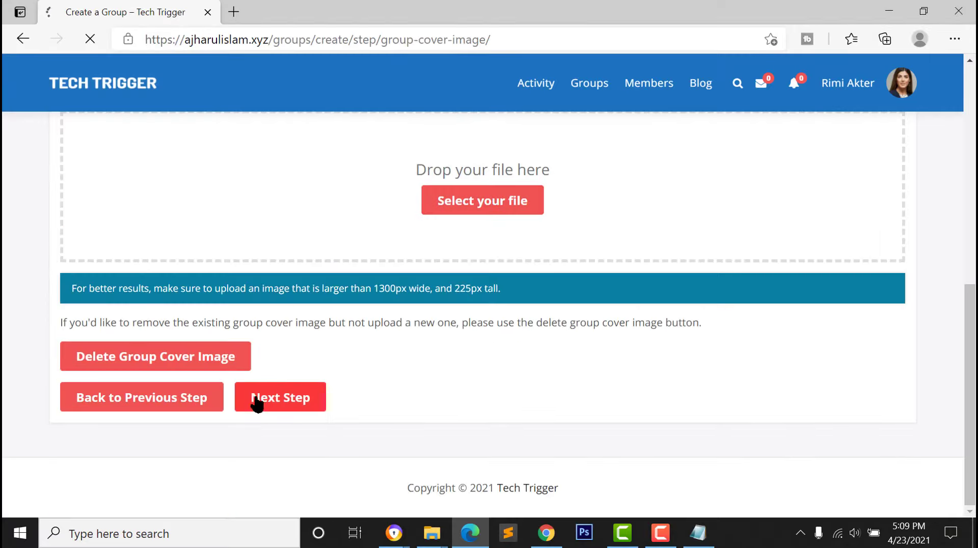
{"action": "left_click", "coordinate": [265, 405]}
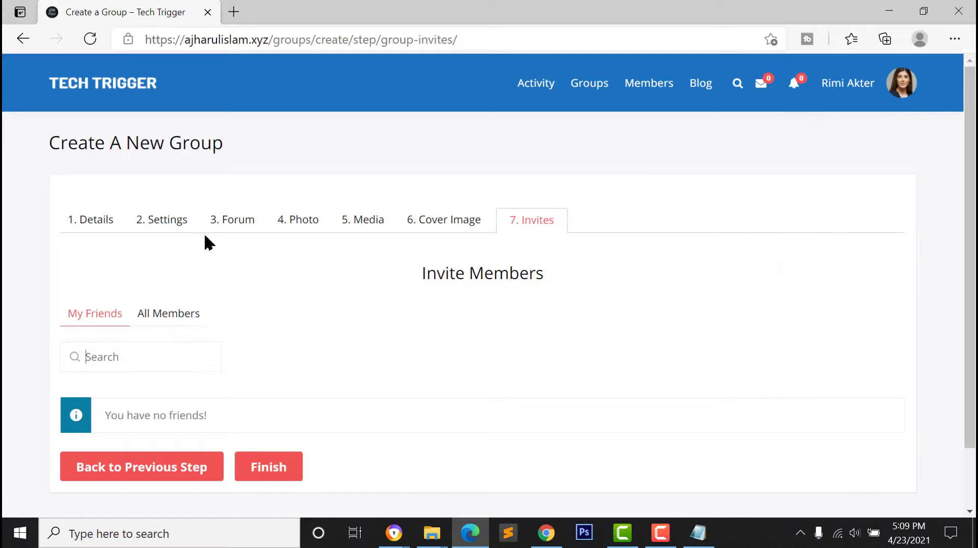
{"action": "left_click", "coordinate": [264, 467]}
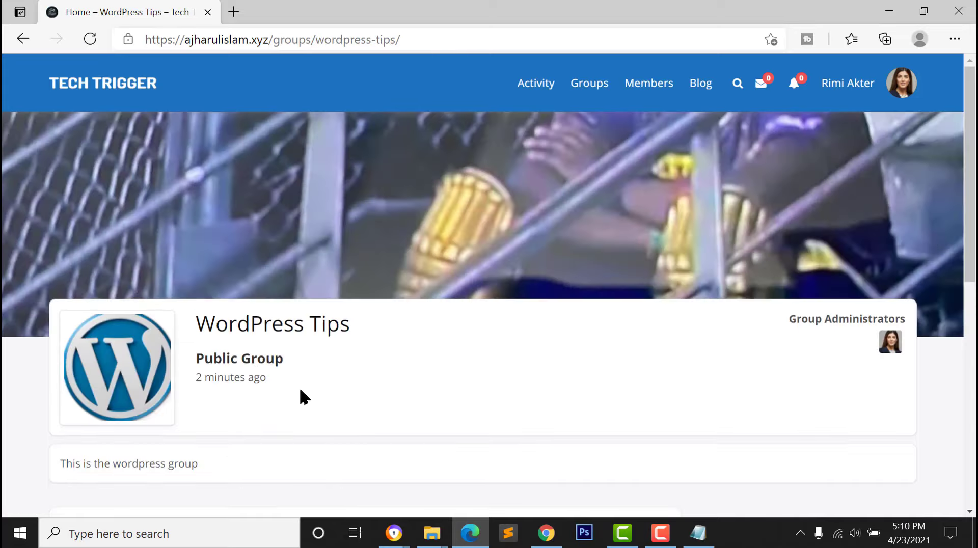
Post 'This is group post' in the group with the social network background image attached
{"action": "scroll", "coordinate": [389, 353], "scroll_direction": "down", "scroll_amount": 8}
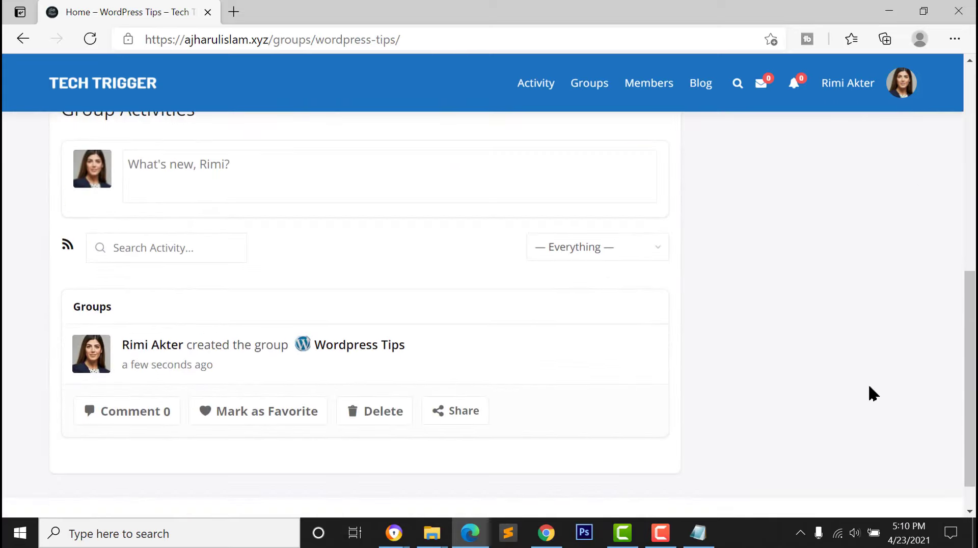
{"action": "scroll", "coordinate": [873, 394], "scroll_direction": "up", "scroll_amount": 8}
{"action": "scroll", "coordinate": [214, 382], "scroll_direction": "down", "scroll_amount": 7}
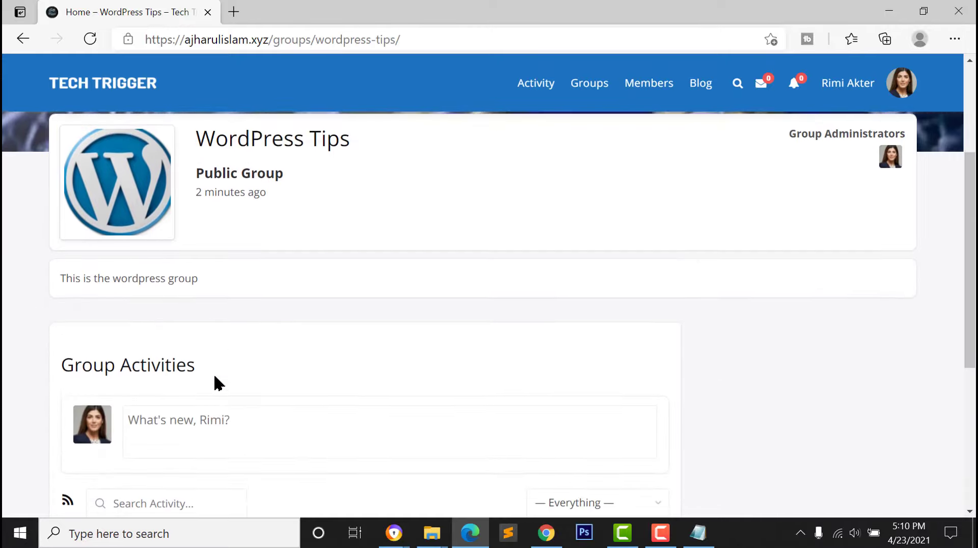
{"action": "left_click", "coordinate": [201, 255]}
{"action": "left_click", "coordinate": [85, 345]}
{"action": "left_click", "coordinate": [252, 132]}
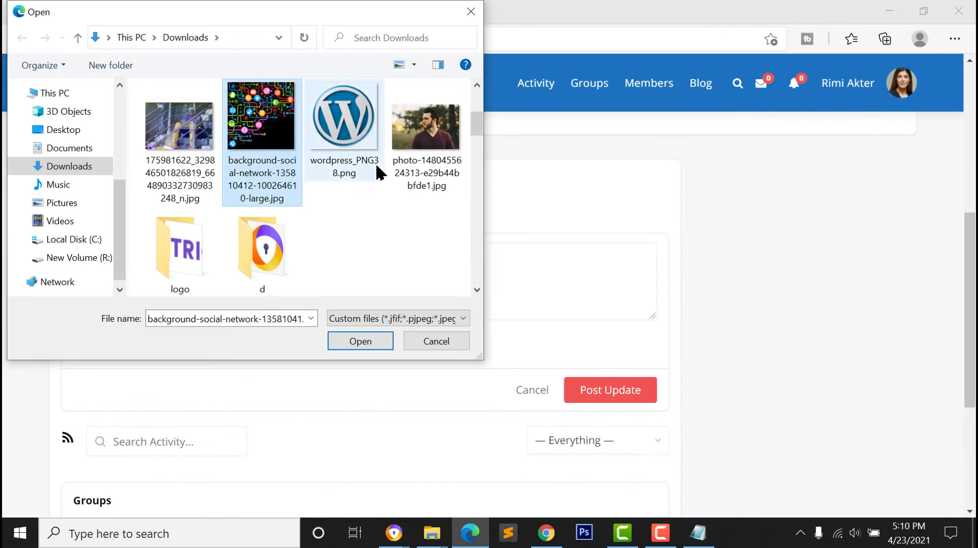
{"action": "left_click", "coordinate": [360, 340]}
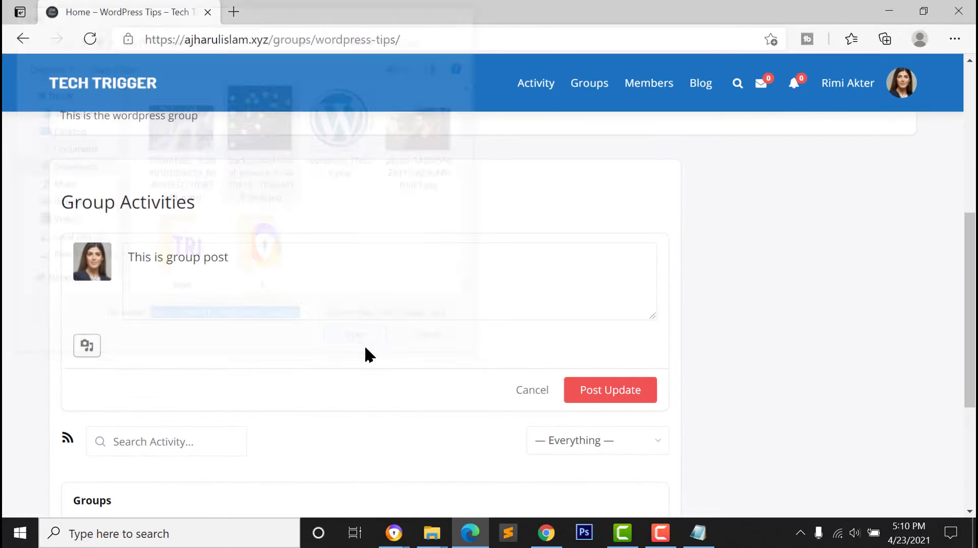
{"action": "scroll", "coordinate": [186, 221], "scroll_direction": "down", "scroll_amount": 2}
{"action": "left_click", "coordinate": [605, 401]}
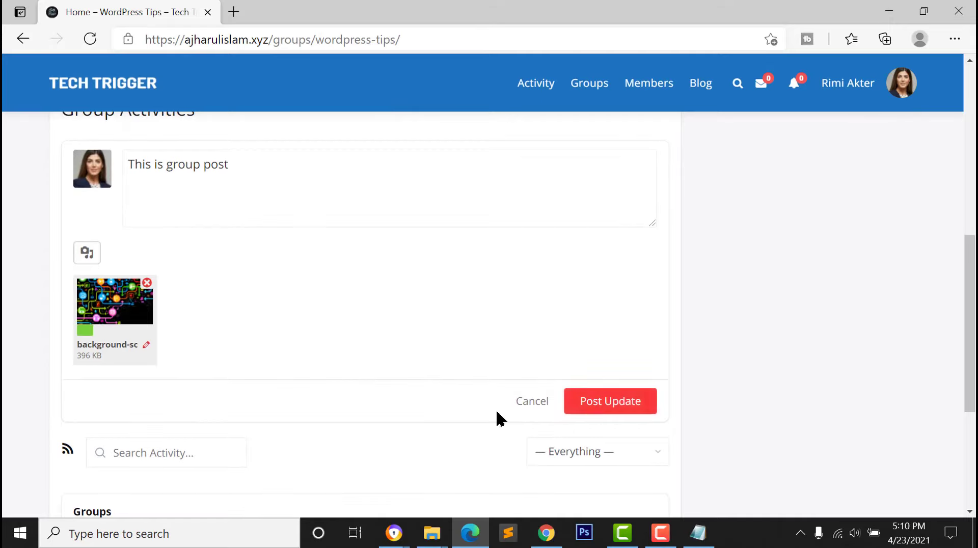
{"action": "scroll", "coordinate": [276, 364], "scroll_direction": "down", "scroll_amount": 3}
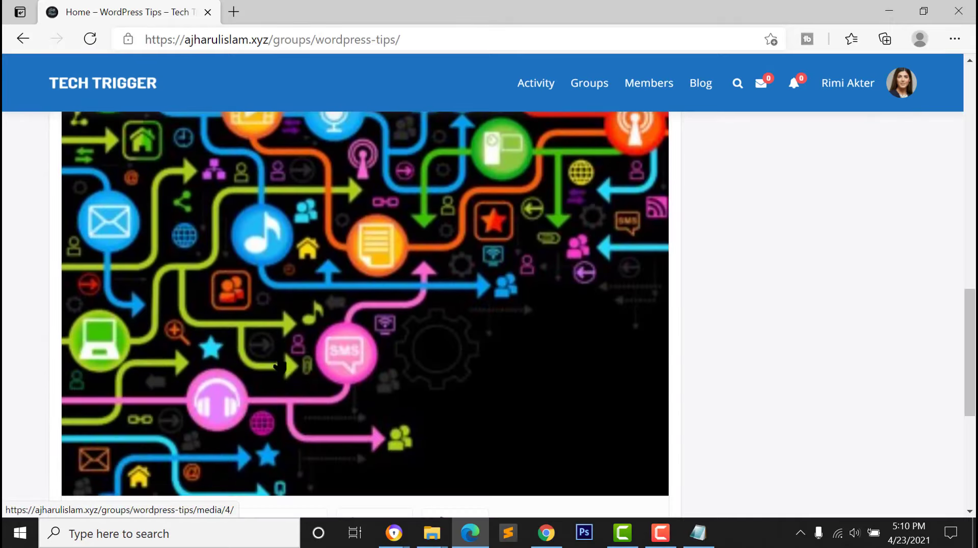
{"action": "scroll", "coordinate": [354, 307], "scroll_direction": "up", "scroll_amount": 12}
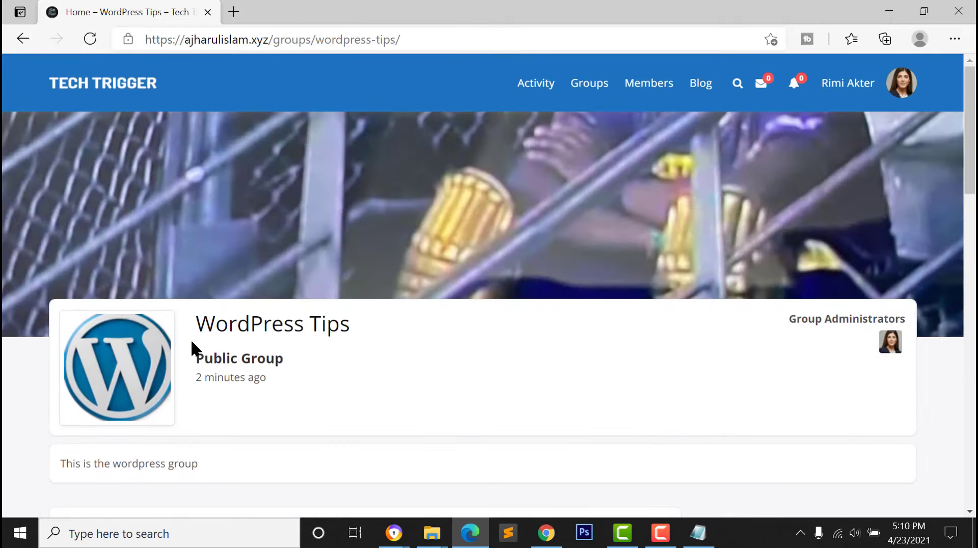
Send admin a friend request from the Members directory
{"action": "left_click", "coordinate": [640, 86]}
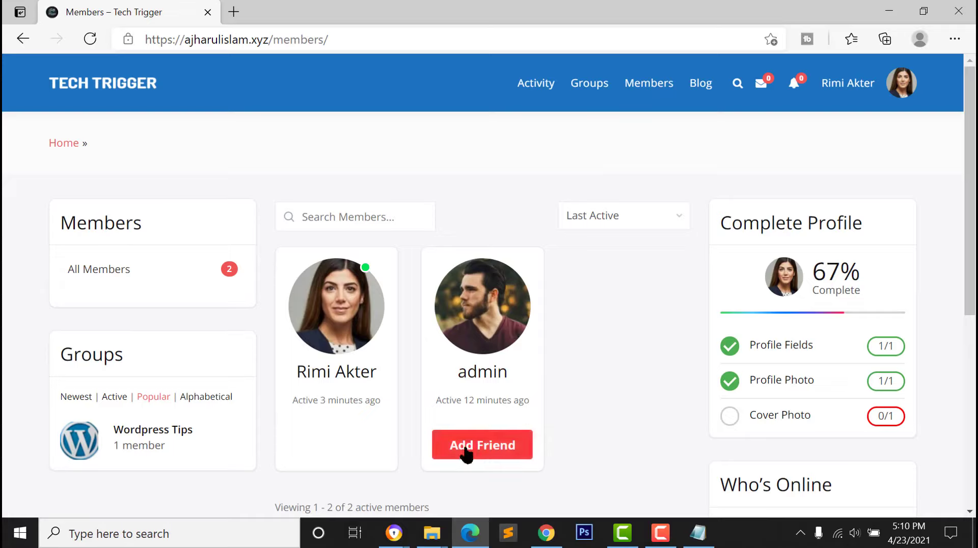
{"action": "left_click", "coordinate": [518, 447]}
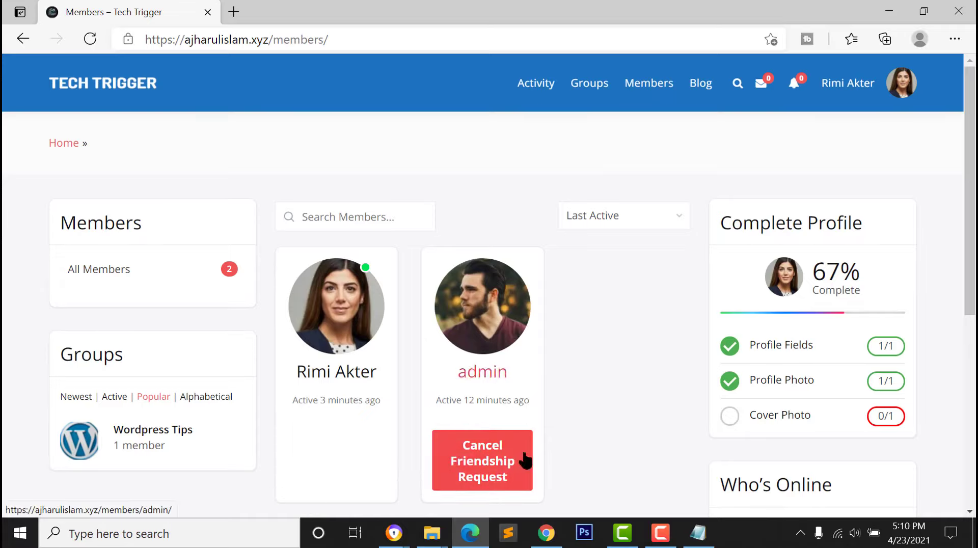
{"action": "left_click", "coordinate": [555, 536]}
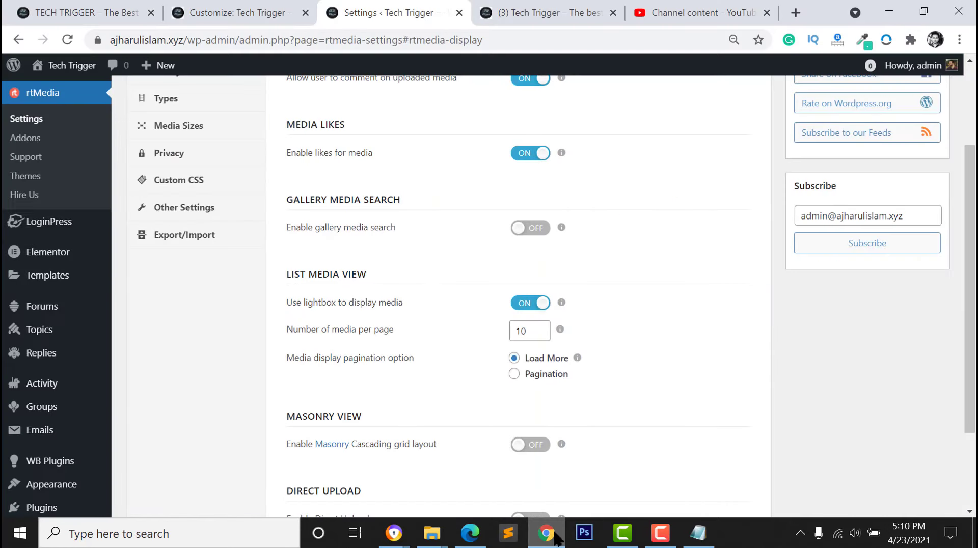
As admin, reload the Tech Trigger homepage, accept the friendship request, and open the profile page
{"action": "left_click", "coordinate": [577, 10]}
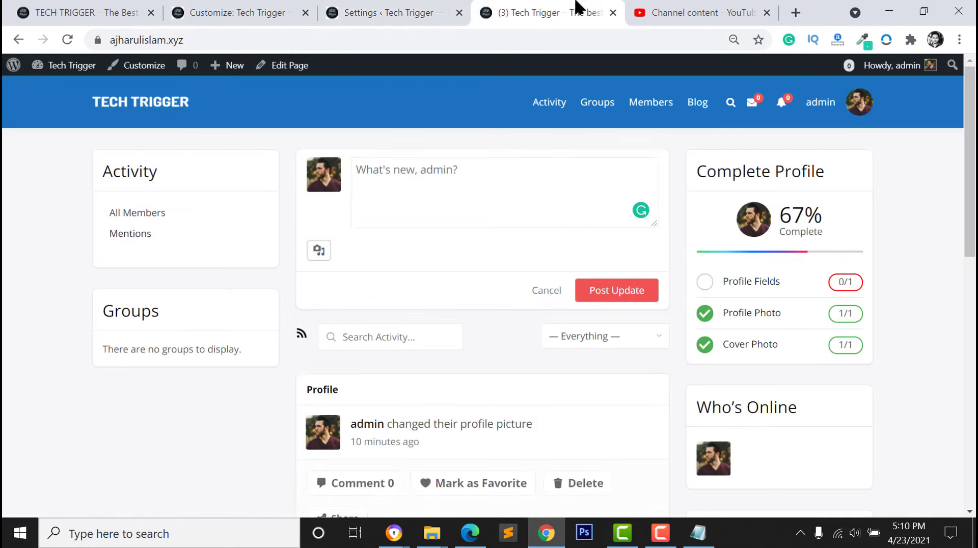
{"action": "left_click", "coordinate": [143, 104]}
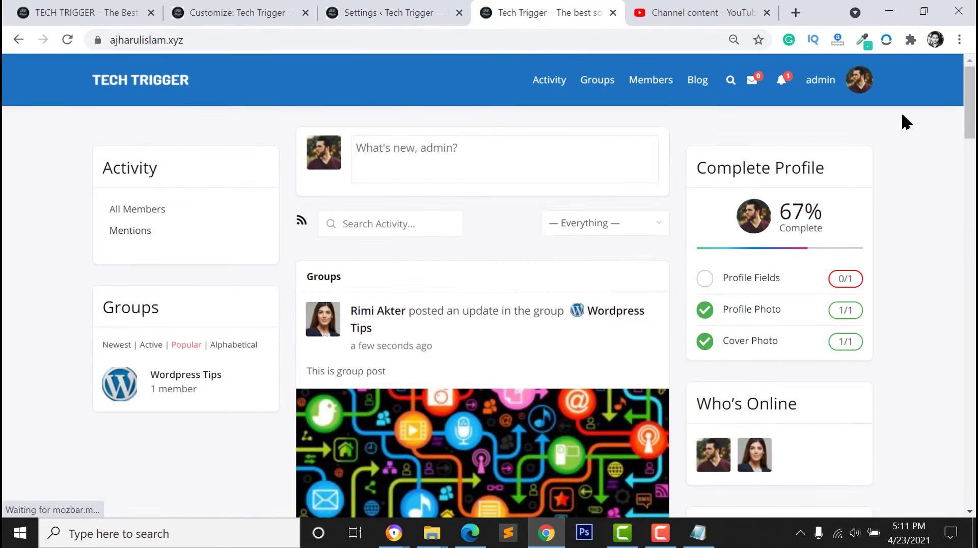
{"action": "mouse_move", "coordinate": [789, 88]}
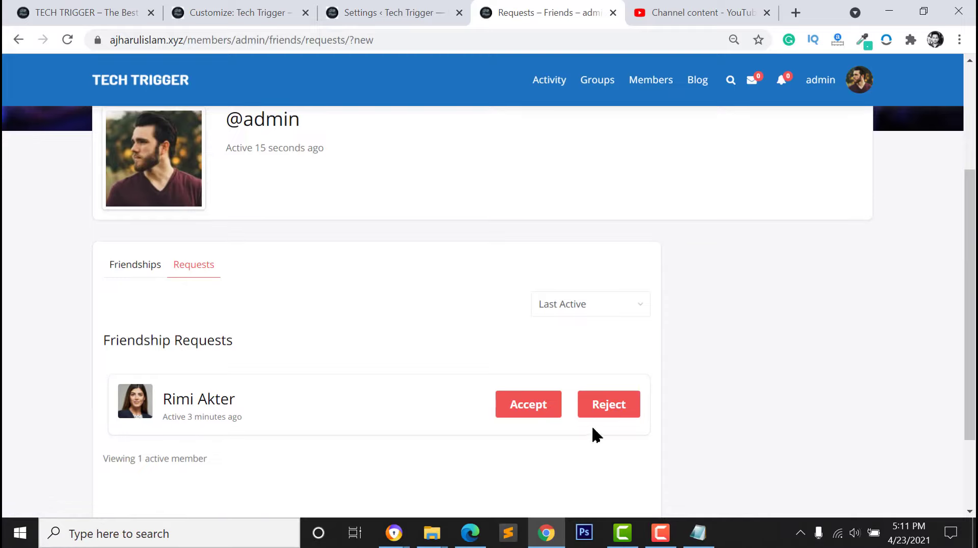
{"action": "left_click", "coordinate": [522, 415]}
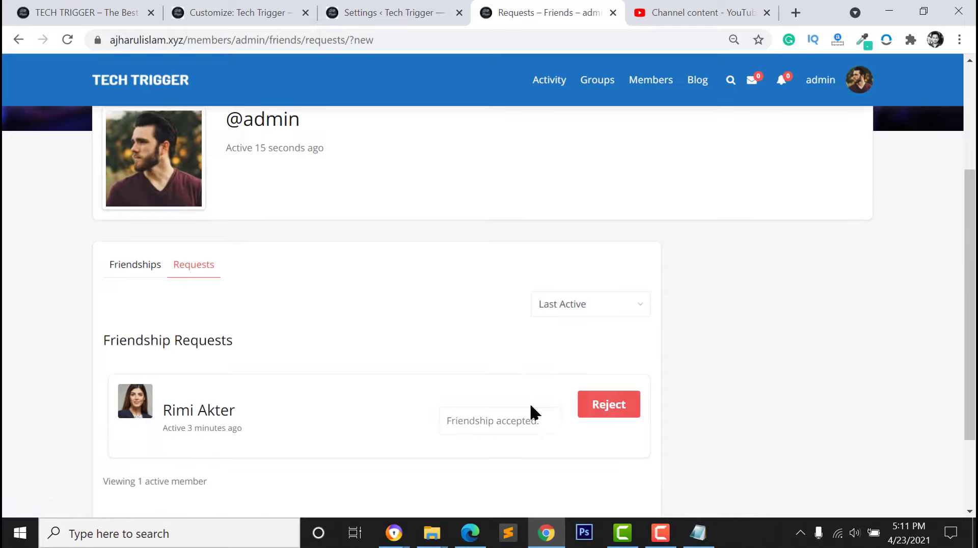
{"action": "left_click", "coordinate": [864, 89]}
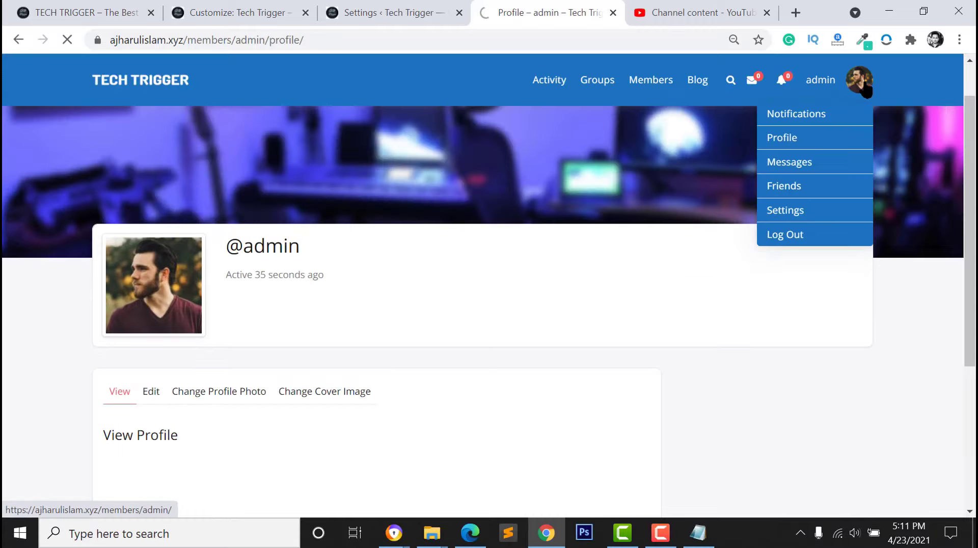
{"action": "scroll", "coordinate": [400, 281], "scroll_direction": "down", "scroll_amount": 3}
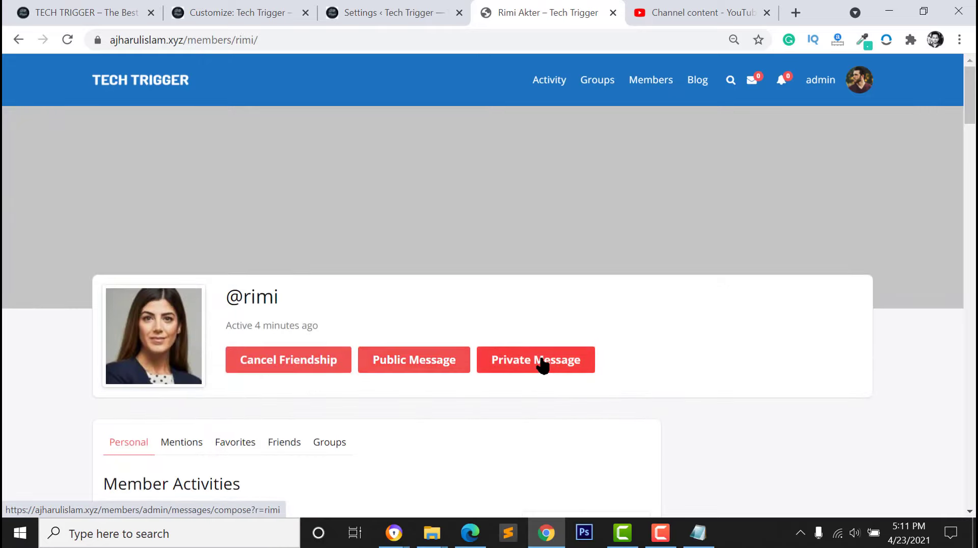
Send the new friend a private message with the subject 'Hiii'
{"action": "left_click", "coordinate": [540, 366]}
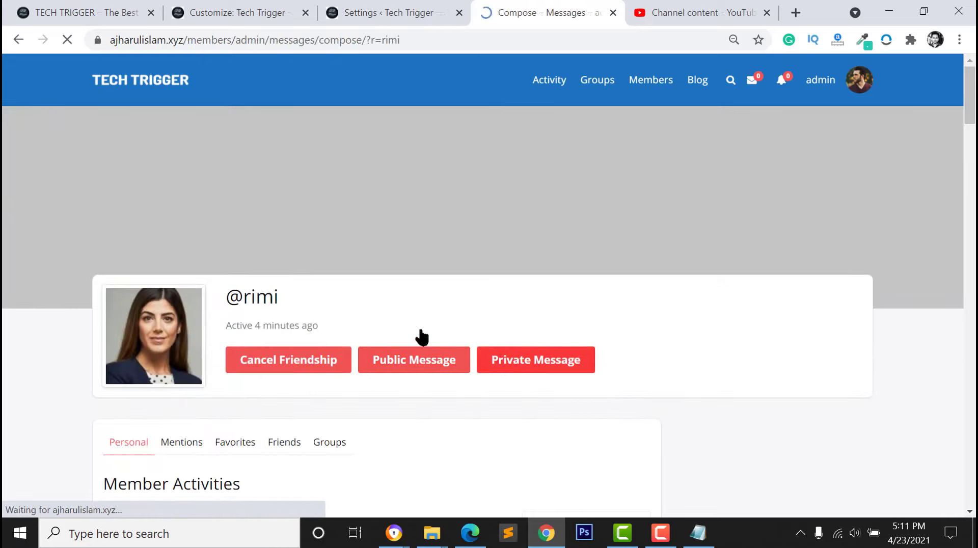
{"action": "scroll", "coordinate": [161, 374], "scroll_direction": "down", "scroll_amount": 3}
{"action": "scroll", "coordinate": [194, 380], "scroll_direction": "down", "scroll_amount": 2}
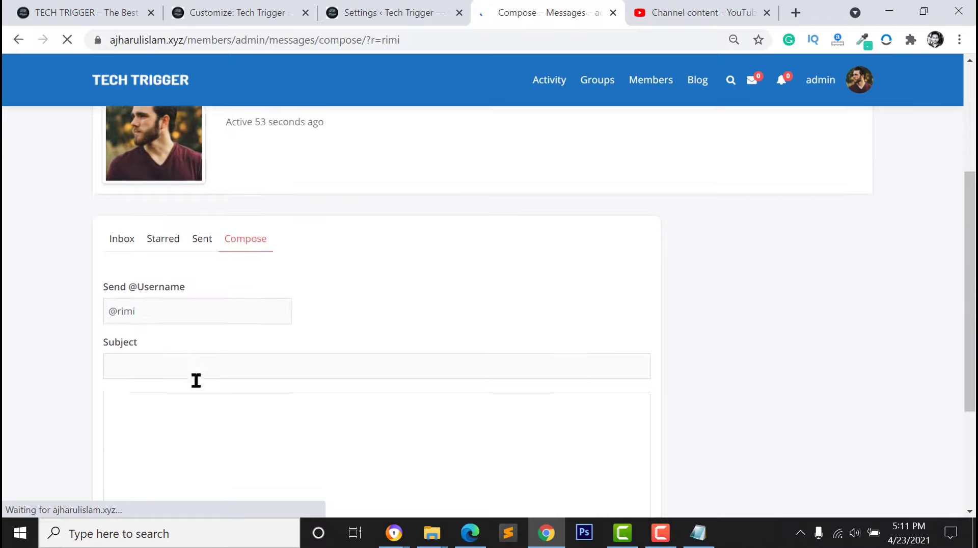
{"action": "left_click", "coordinate": [179, 280]}
{"action": "type", "text": "H"}
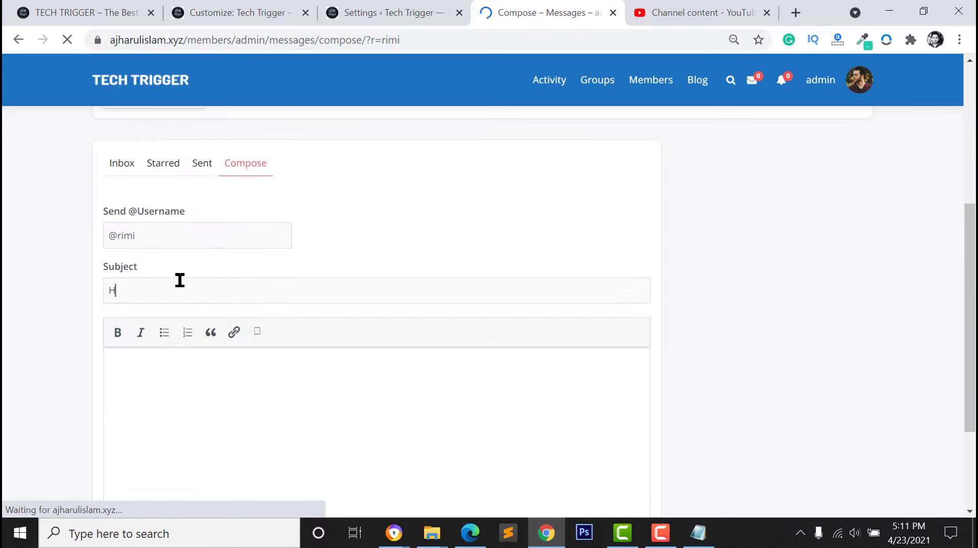
{"action": "type", "text": "iiifdfdfdfdf"}
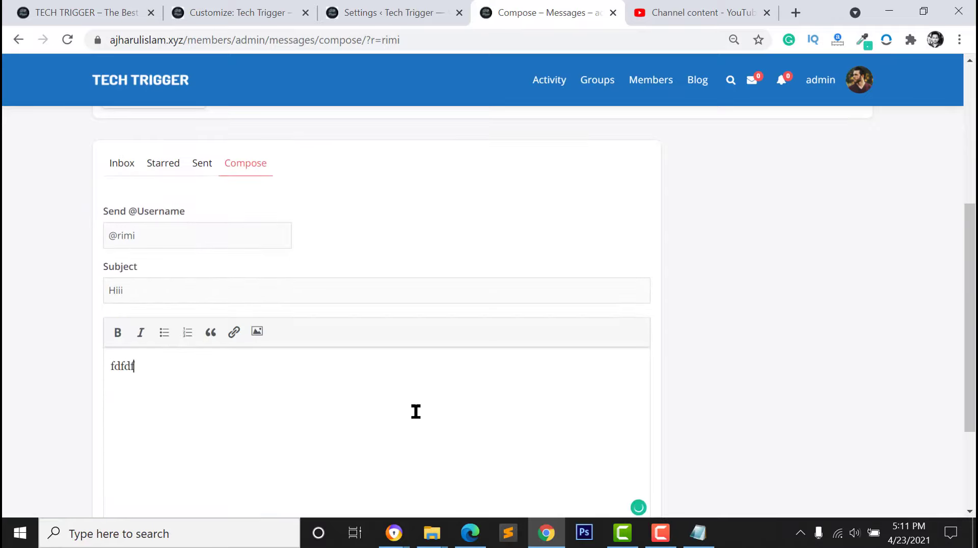
{"action": "scroll", "coordinate": [458, 403], "scroll_direction": "down", "scroll_amount": 3}
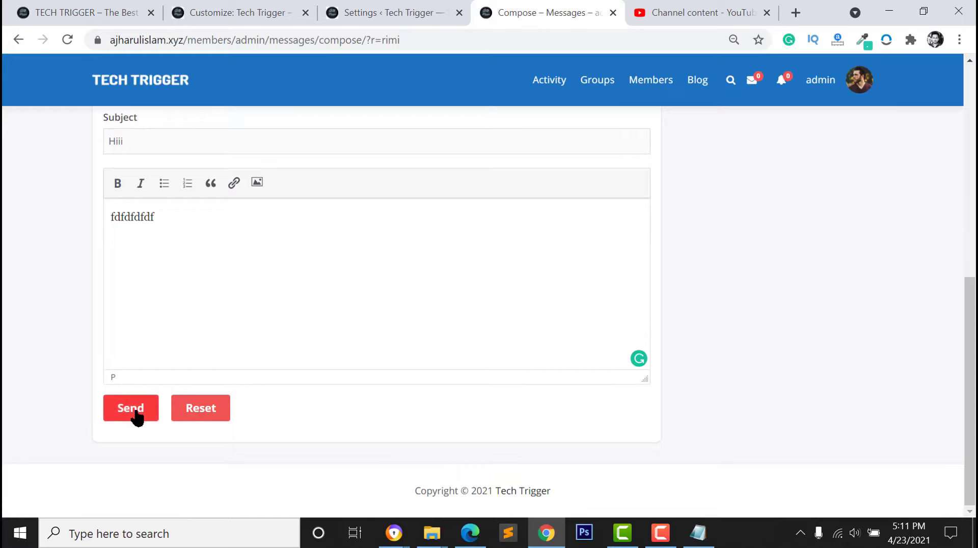
{"action": "left_click", "coordinate": [134, 412]}
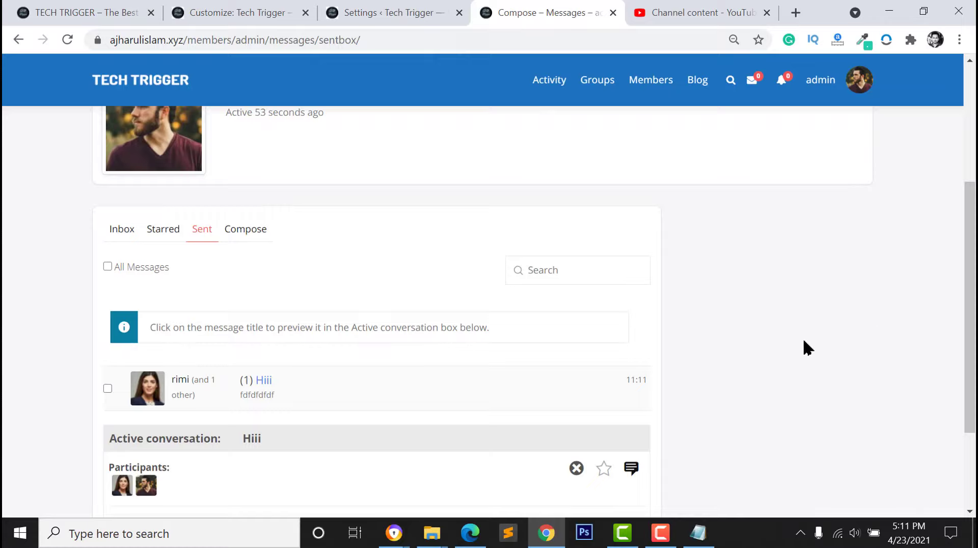
{"action": "mouse_move", "coordinate": [860, 81]}
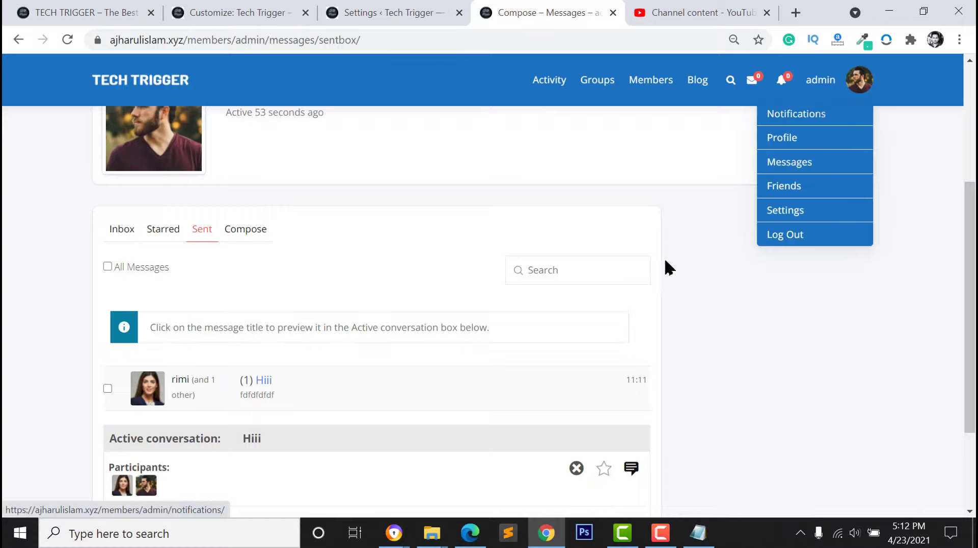
{"action": "scroll", "coordinate": [645, 407], "scroll_direction": "up", "scroll_amount": 4}
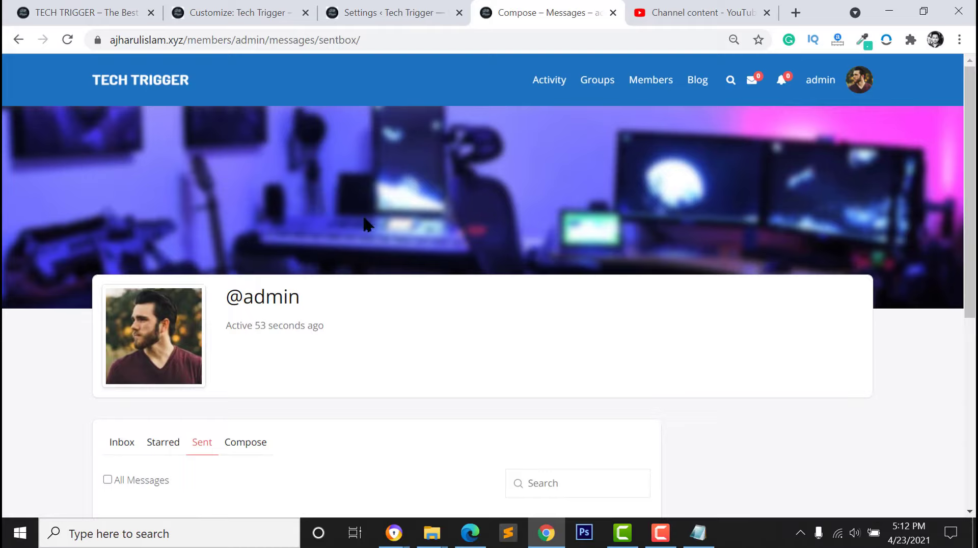
In a new tab on cometchat.com, accept the cookie notice and open Pricing
{"action": "left_click", "coordinate": [698, 13]}
{"action": "key", "text": "ctrl+t"}
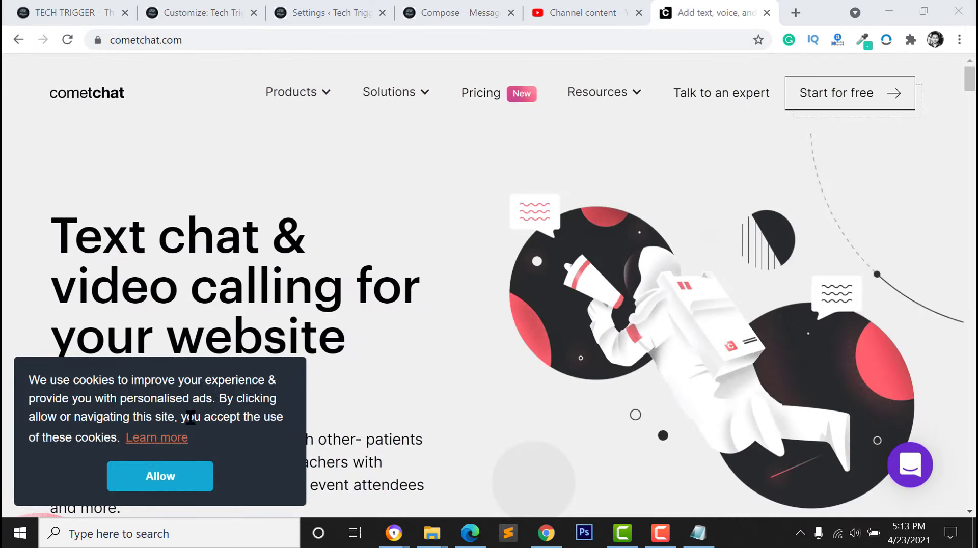
{"action": "left_click", "coordinate": [183, 478]}
{"action": "mouse_move", "coordinate": [395, 93]}
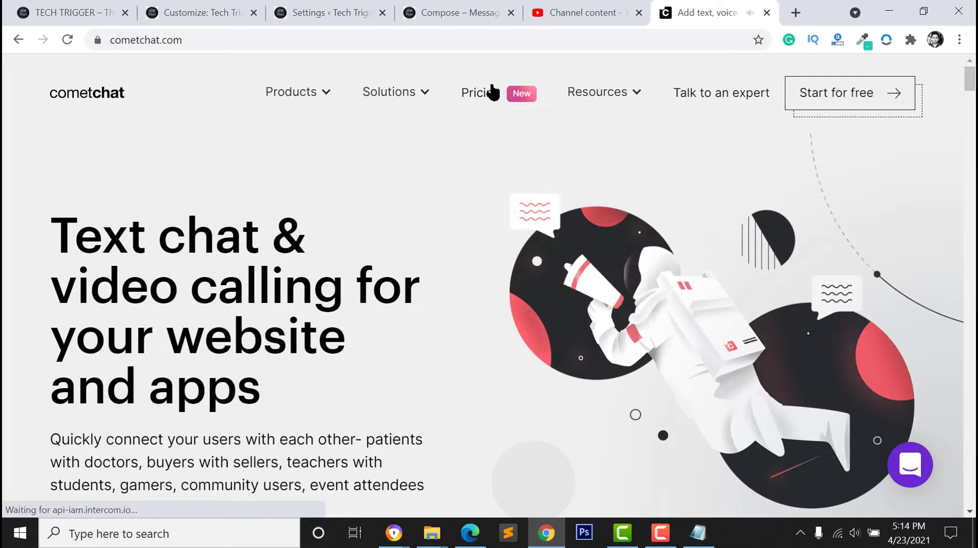
{"action": "left_click", "coordinate": [481, 98]}
Review the pricing, dismiss the chat popup, and go to the free-trial product choice
{"action": "scroll", "coordinate": [446, 296], "scroll_direction": "down", "scroll_amount": 6}
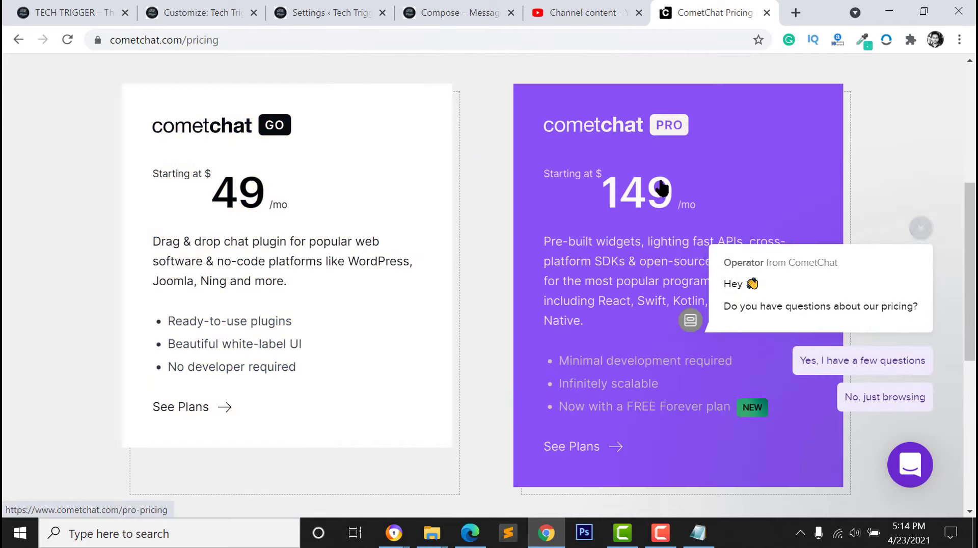
{"action": "scroll", "coordinate": [591, 254], "scroll_direction": "down", "scroll_amount": 2}
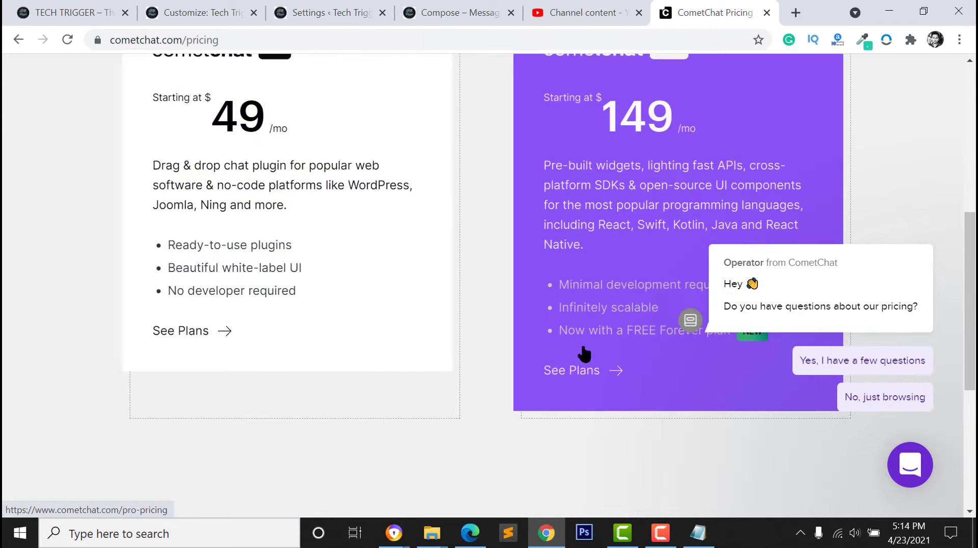
{"action": "scroll", "coordinate": [584, 354], "scroll_direction": "up", "scroll_amount": 2}
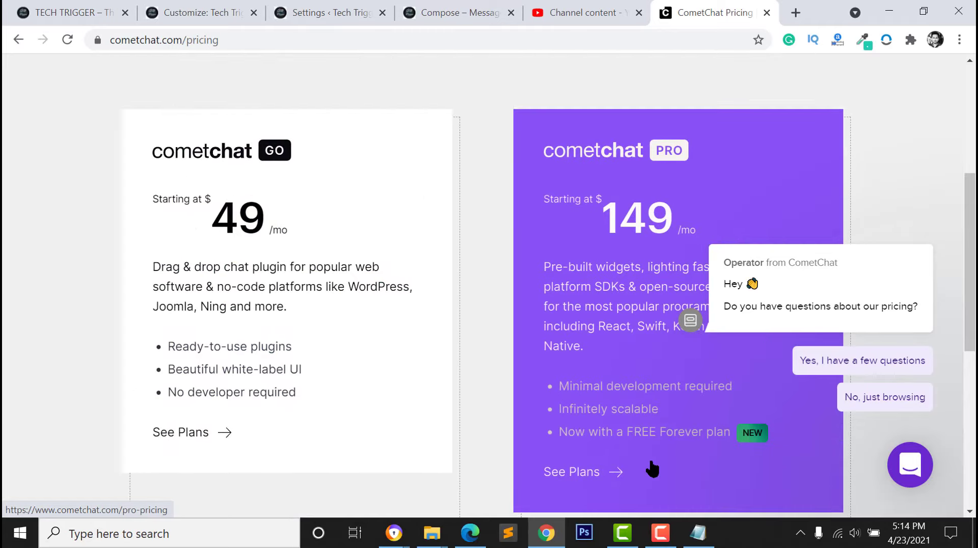
{"action": "scroll", "coordinate": [727, 269], "scroll_direction": "down", "scroll_amount": 2}
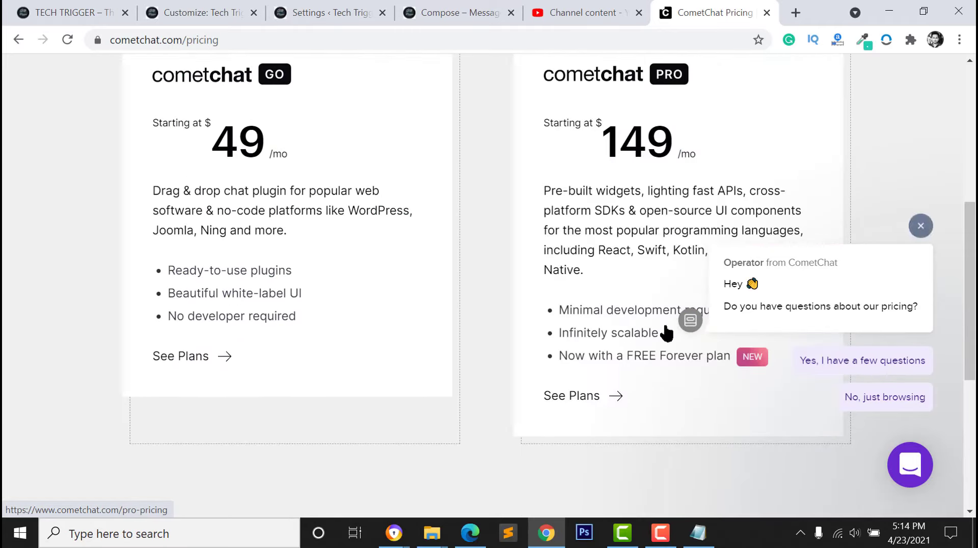
{"action": "scroll", "coordinate": [668, 331], "scroll_direction": "up", "scroll_amount": 6}
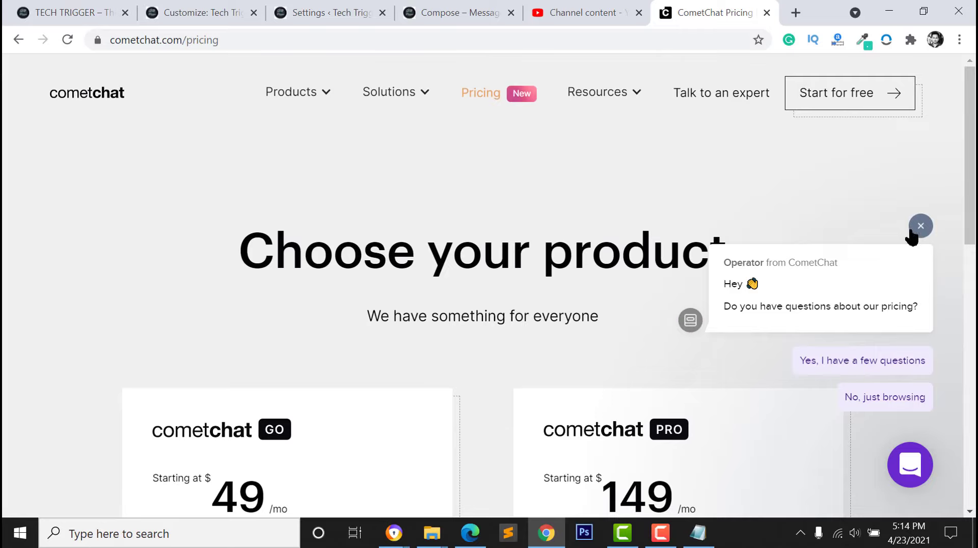
{"action": "left_click", "coordinate": [911, 231]}
{"action": "left_click", "coordinate": [825, 92]}
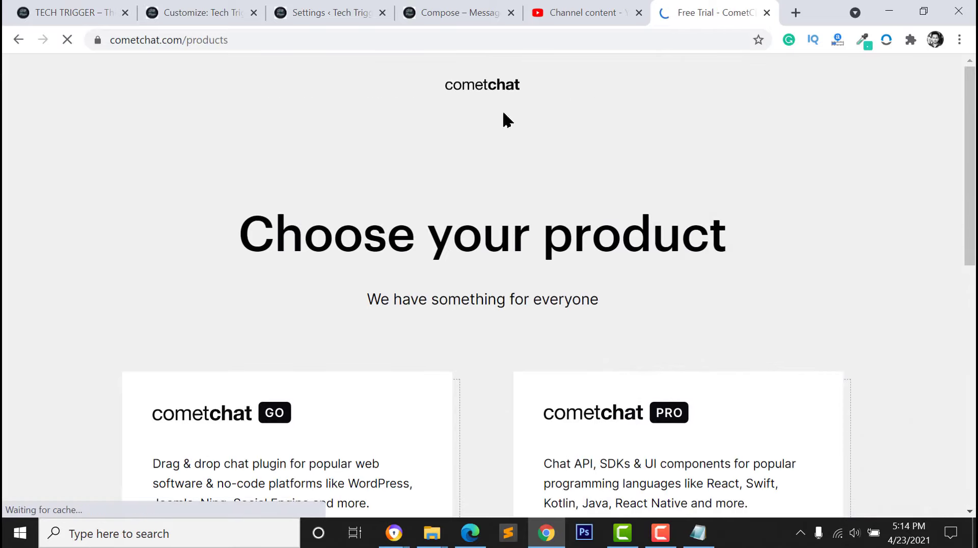
{"action": "scroll", "coordinate": [476, 222], "scroll_direction": "down", "scroll_amount": 6}
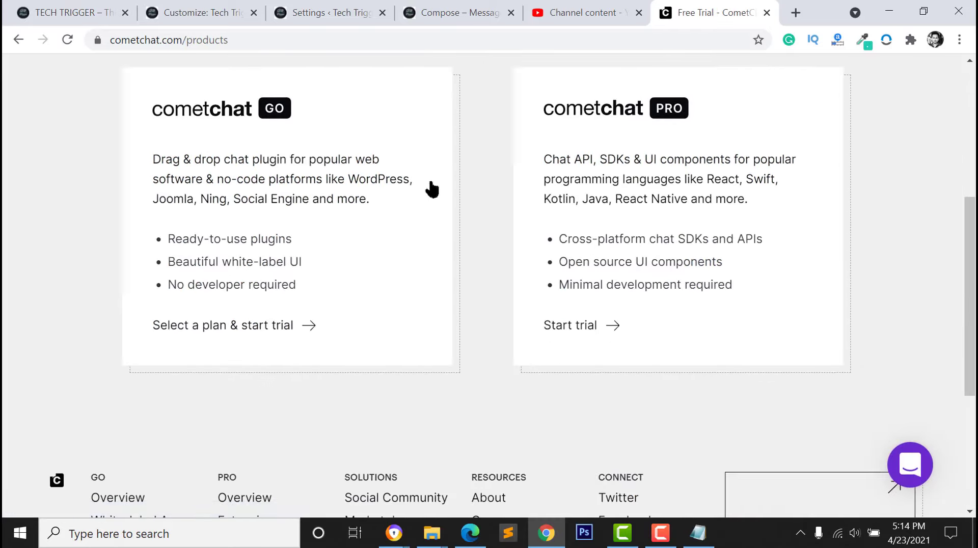
Open the CometChat GO plans and start the free trial of the $49/month Lite plan
{"action": "left_click", "coordinate": [236, 275]}
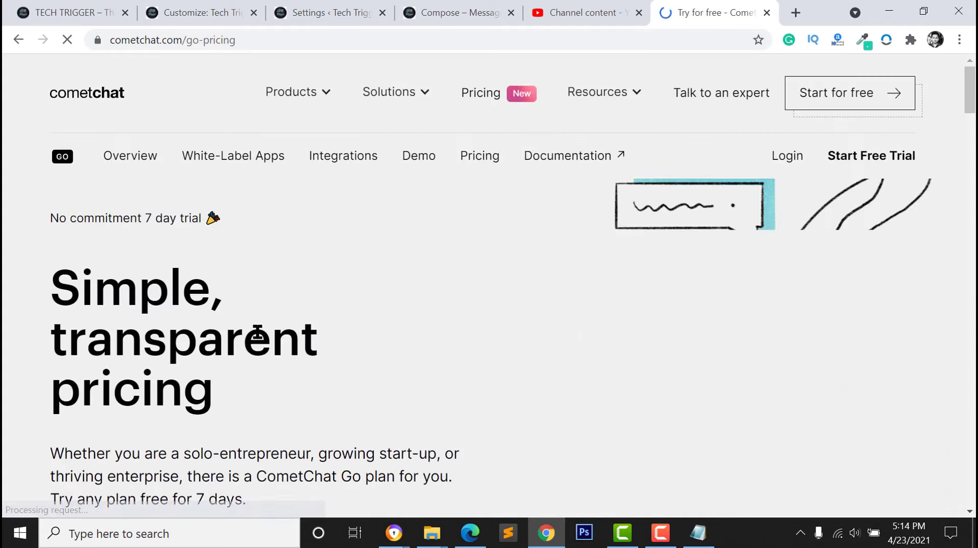
{"action": "scroll", "coordinate": [358, 244], "scroll_direction": "down", "scroll_amount": 6}
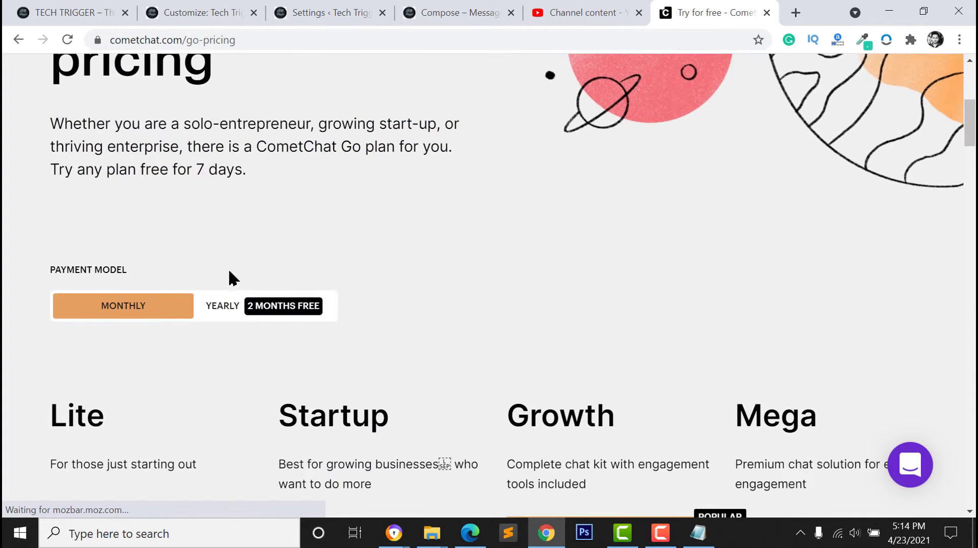
{"action": "scroll", "coordinate": [204, 290], "scroll_direction": "down", "scroll_amount": 3}
{"action": "scroll", "coordinate": [173, 258], "scroll_direction": "down", "scroll_amount": 3}
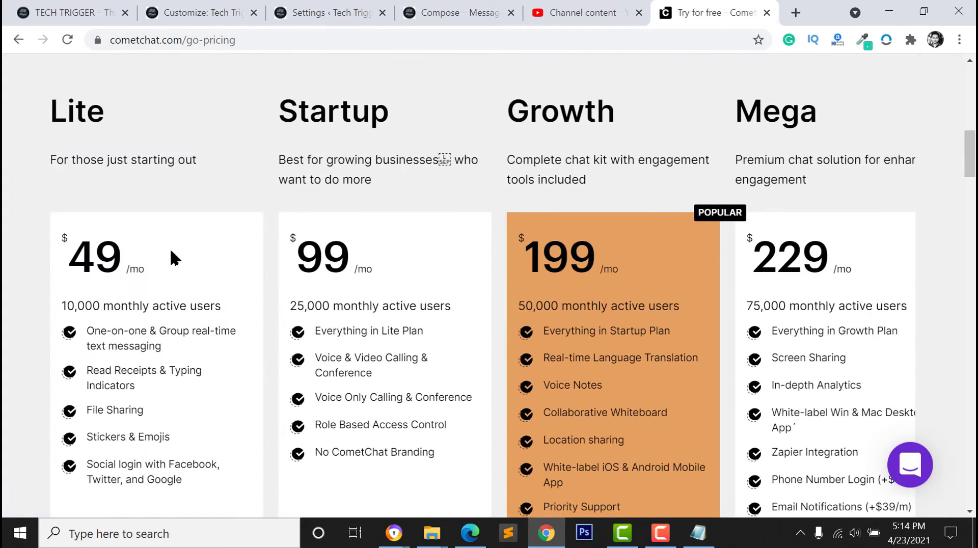
{"action": "scroll", "coordinate": [174, 259], "scroll_direction": "down", "scroll_amount": 7}
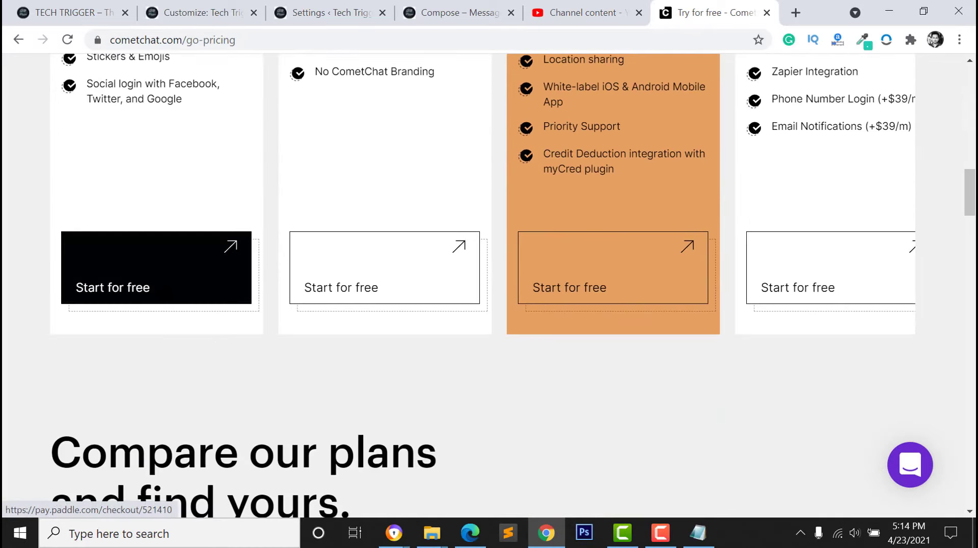
{"action": "left_click", "coordinate": [161, 277]}
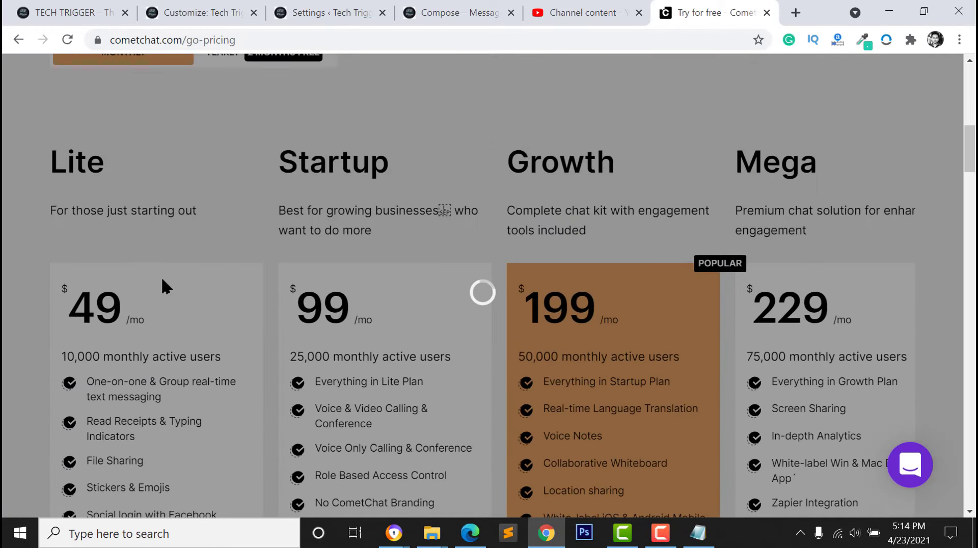
{"action": "scroll", "coordinate": [162, 280], "scroll_direction": "down", "scroll_amount": 3}
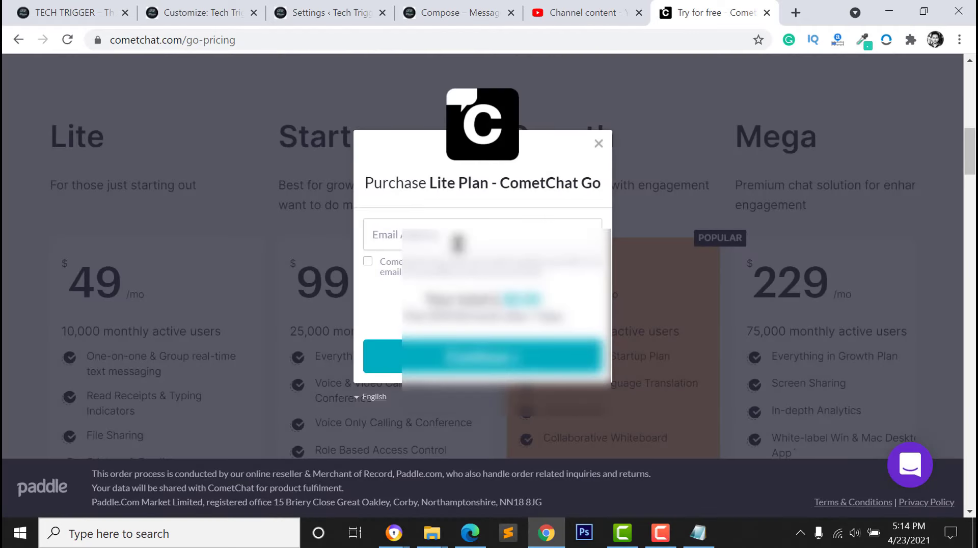
Fill the checkout e-mail from saved addresses, confirm the country, and choose PayPal
{"action": "left_click", "coordinate": [372, 235]}
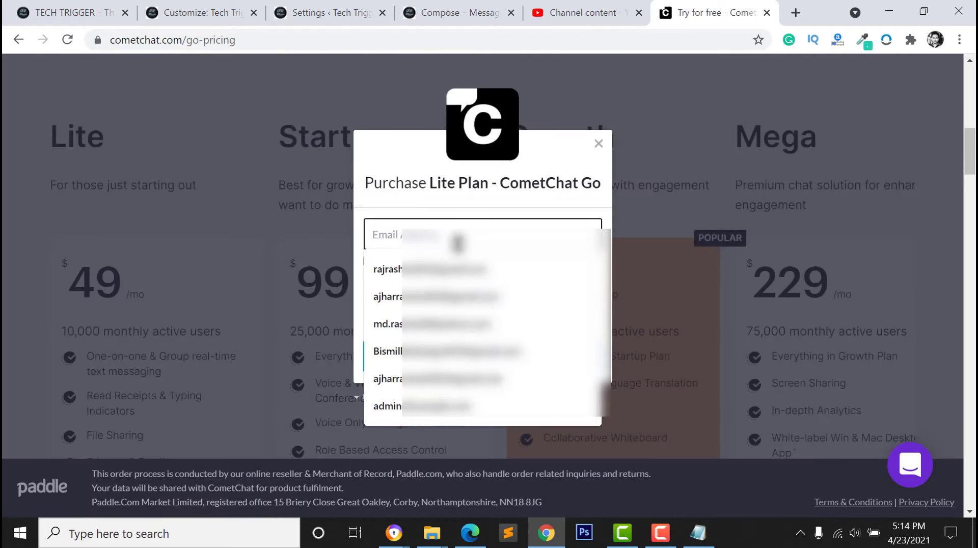
{"action": "left_click", "coordinate": [437, 268]}
{"action": "left_click", "coordinate": [498, 363]}
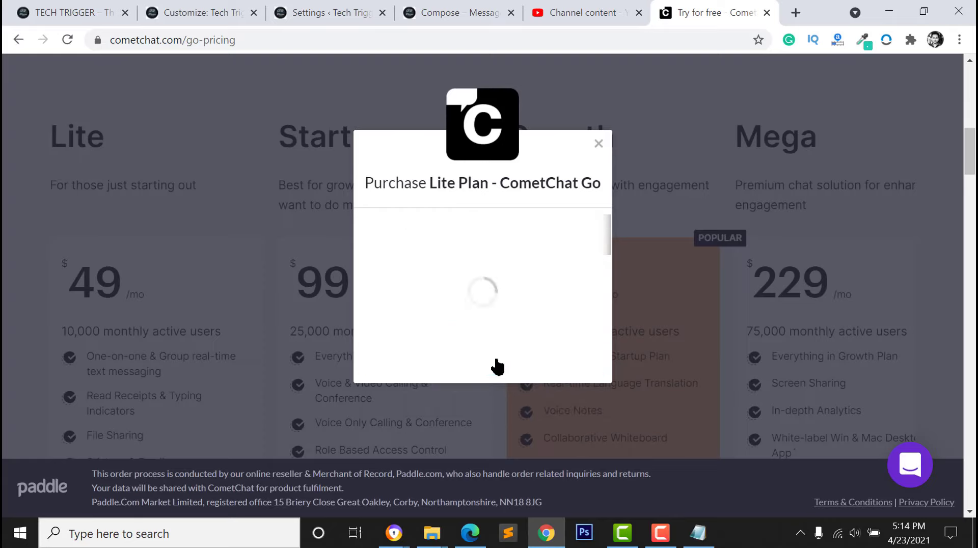
{"action": "left_click", "coordinate": [467, 336]}
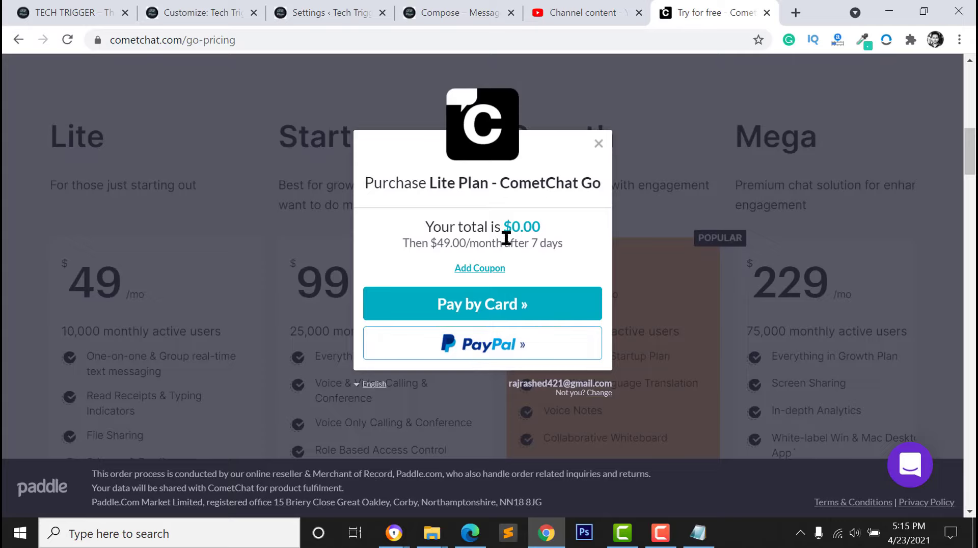
{"action": "left_click", "coordinate": [481, 347]}
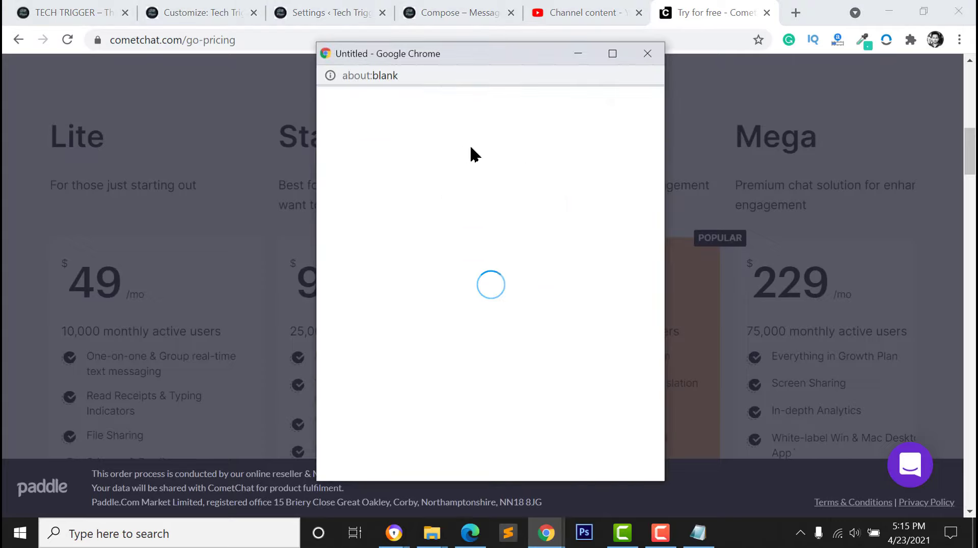